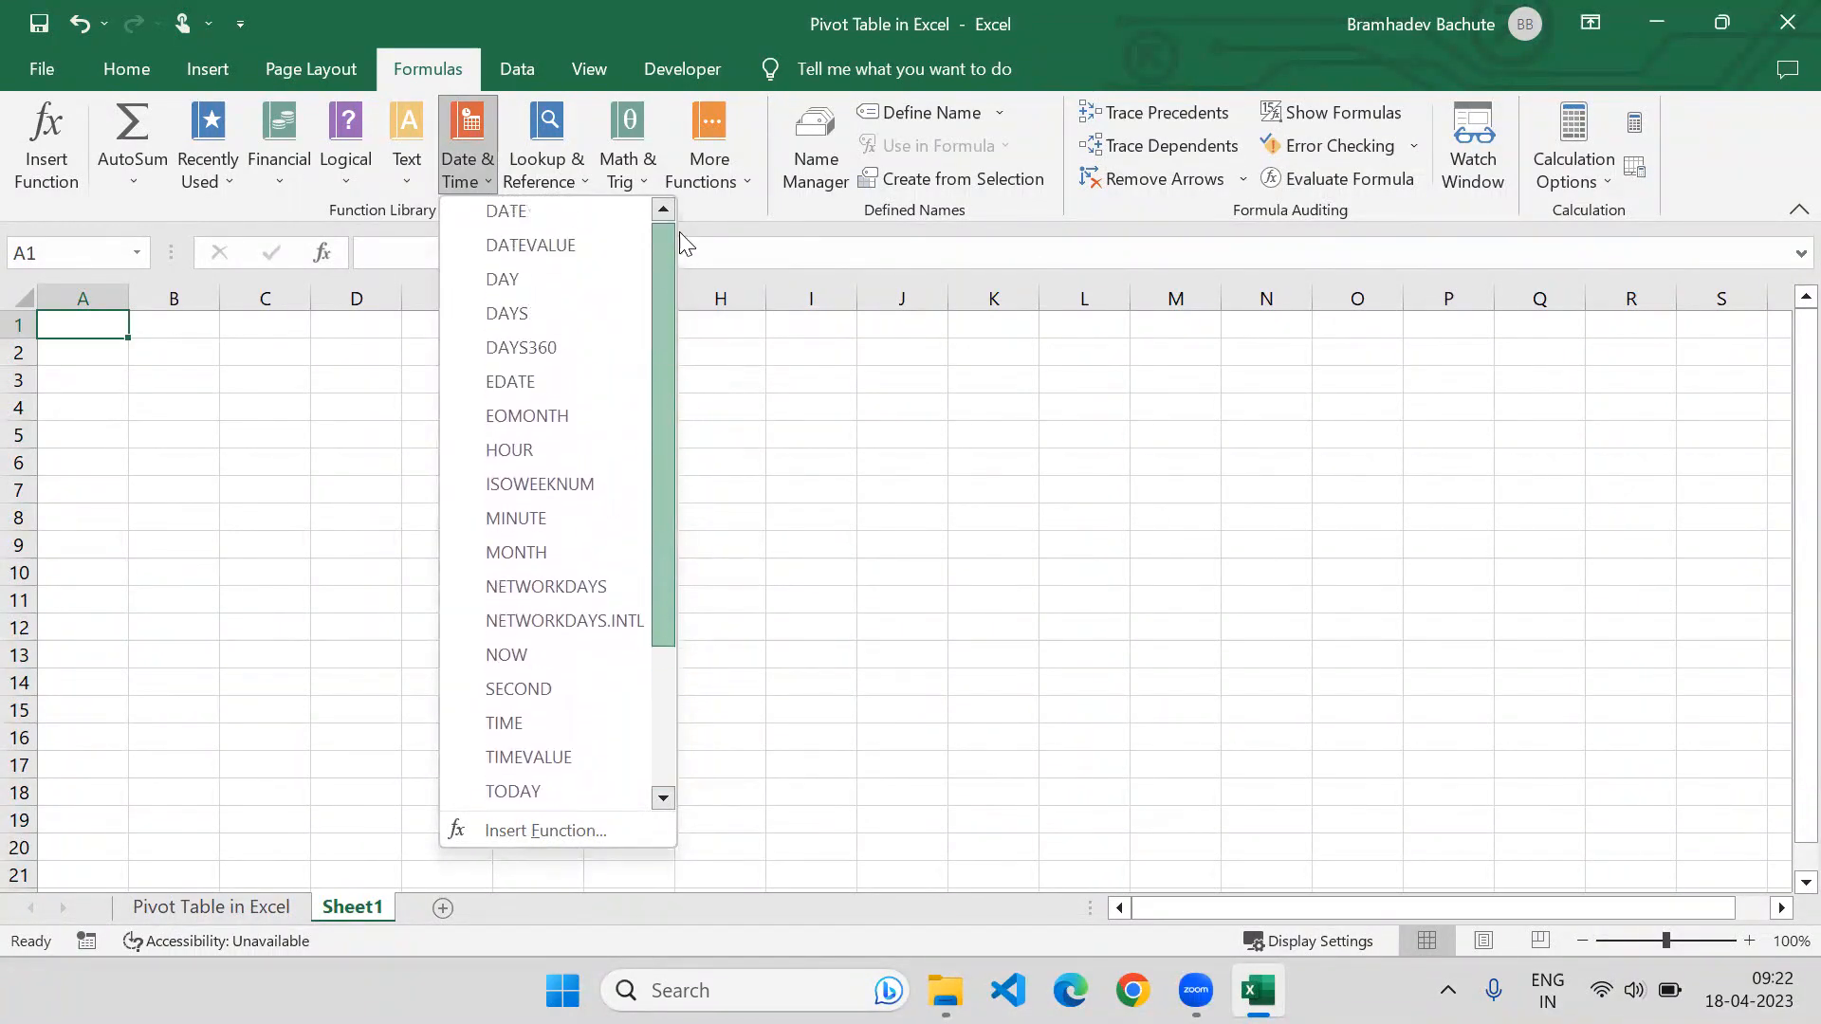
Widen column A slightly and enter the formula =TODAY() in cell A1.
click(93, 358)
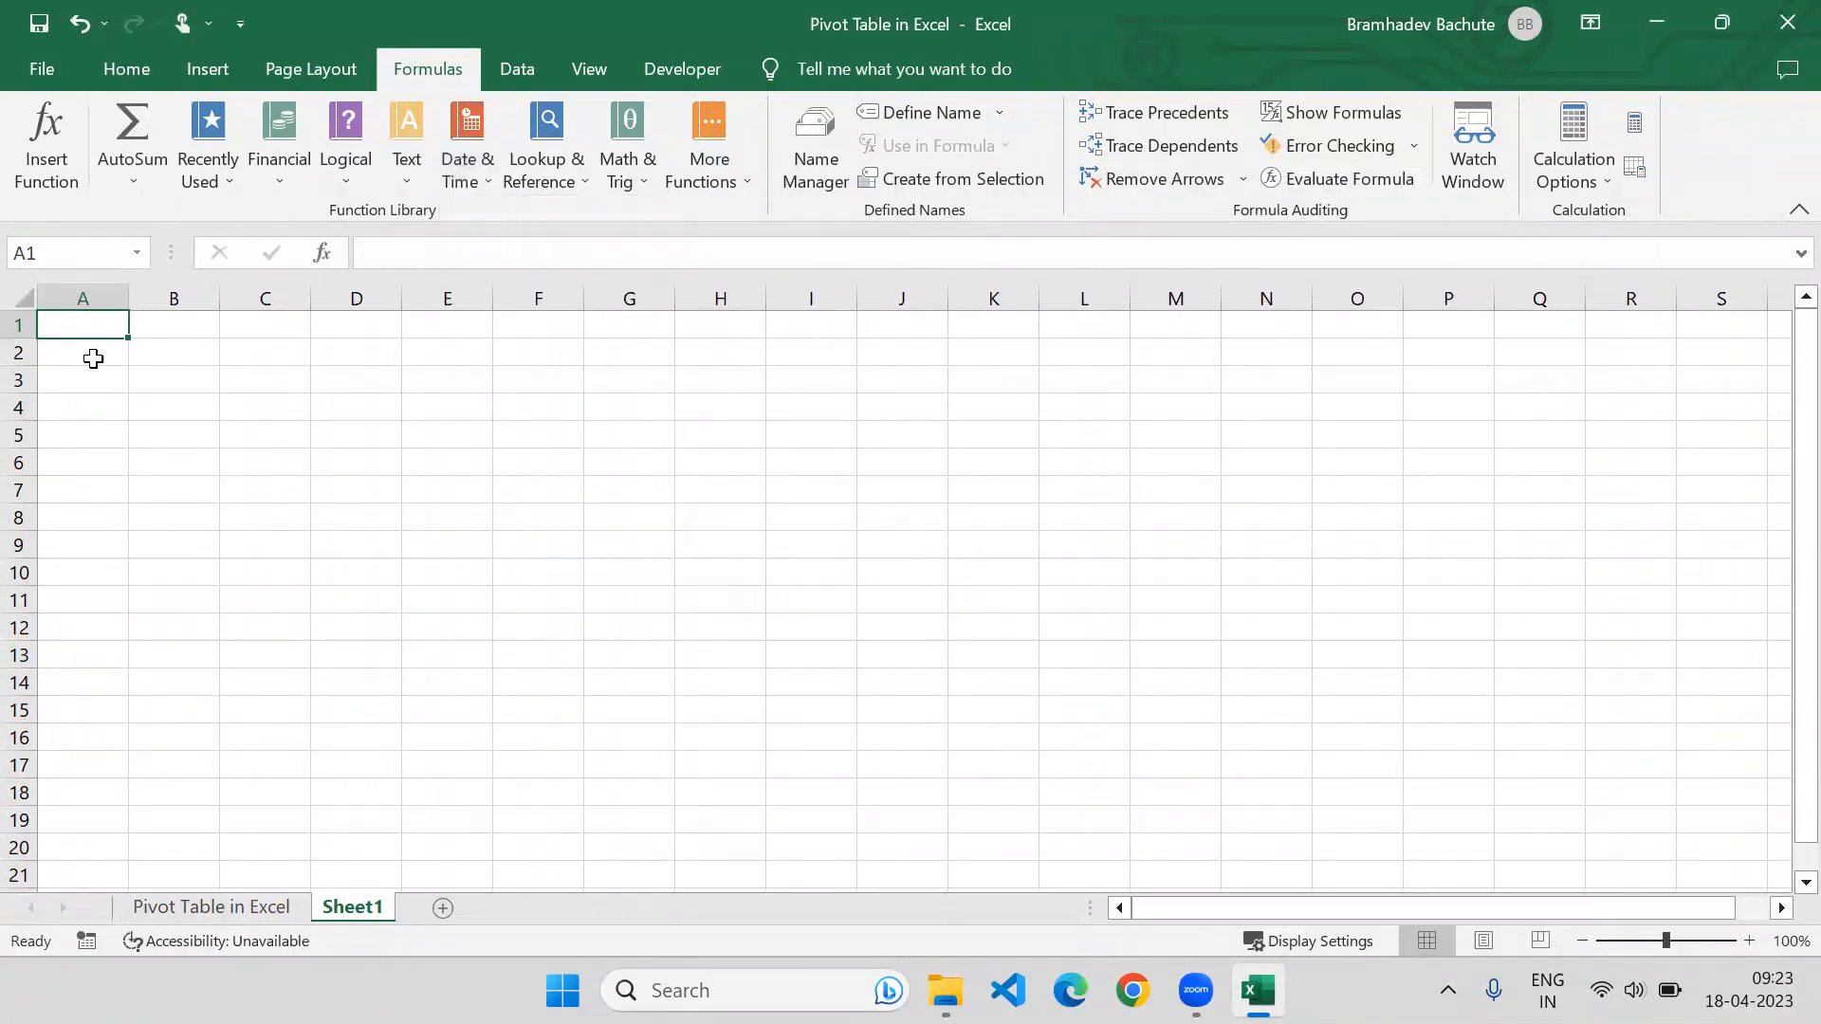
drag(129, 299, 174, 299)
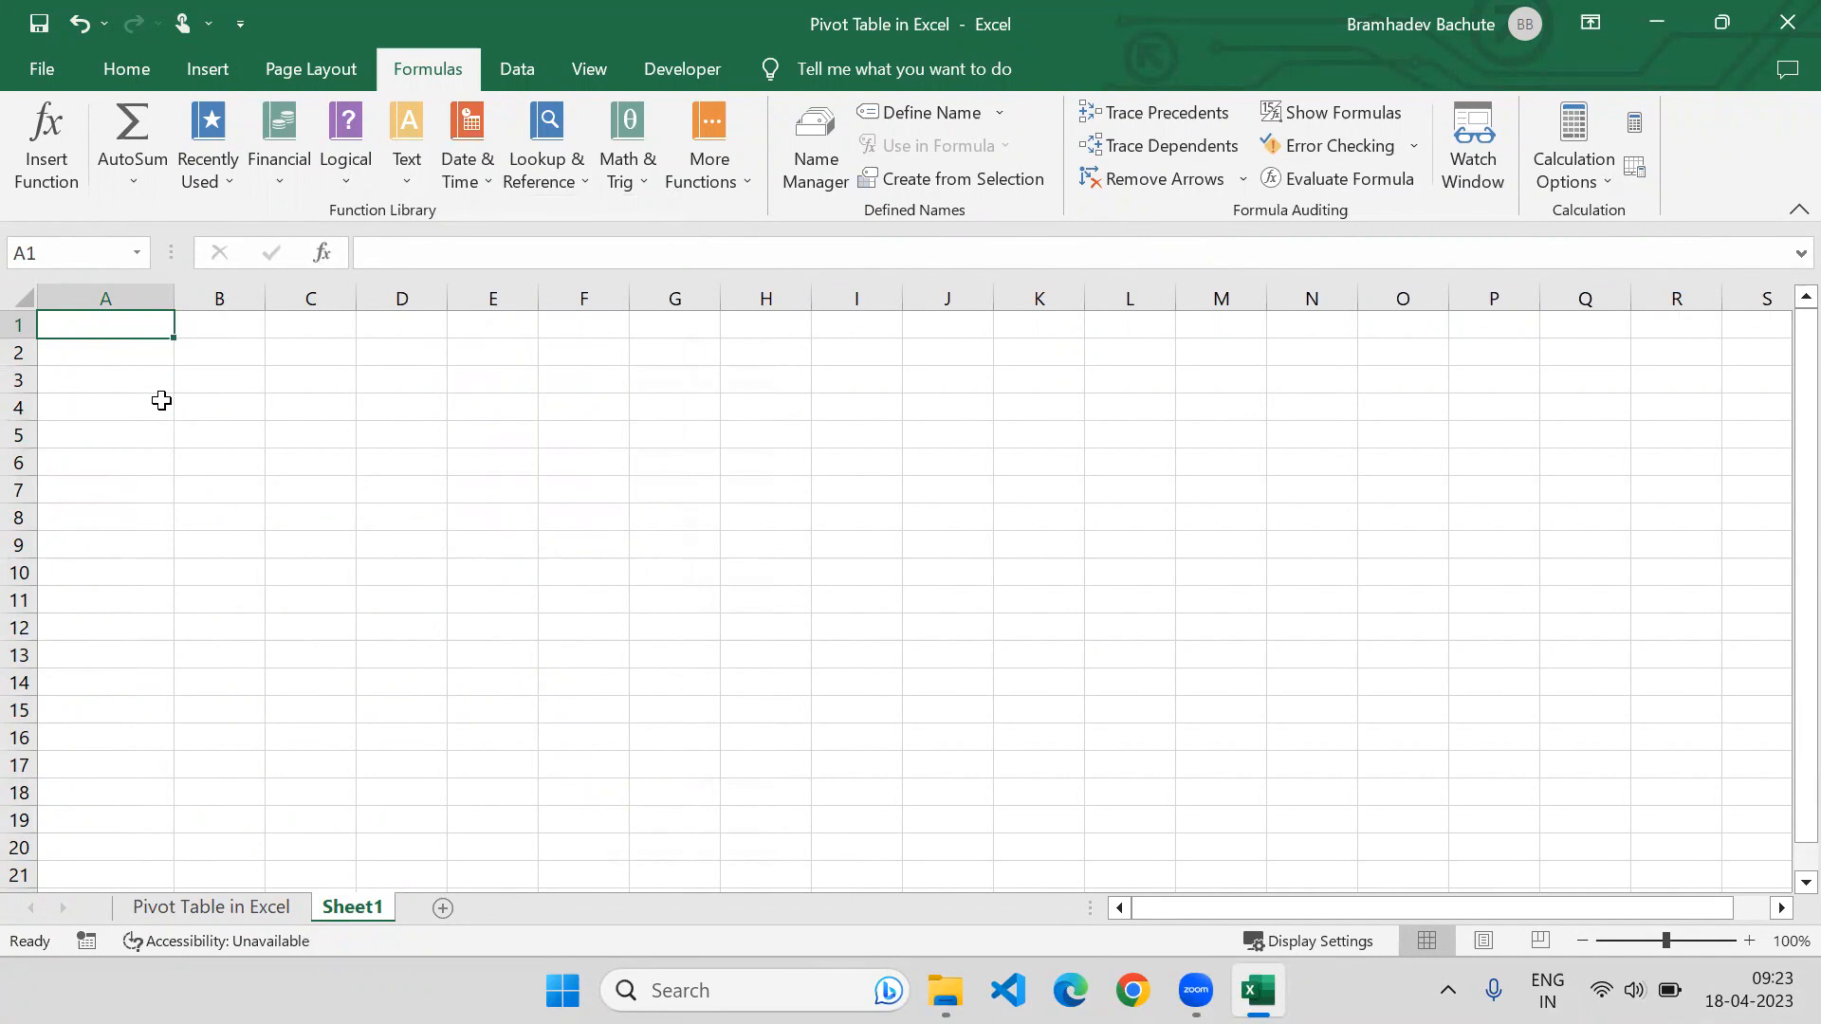
text(=)
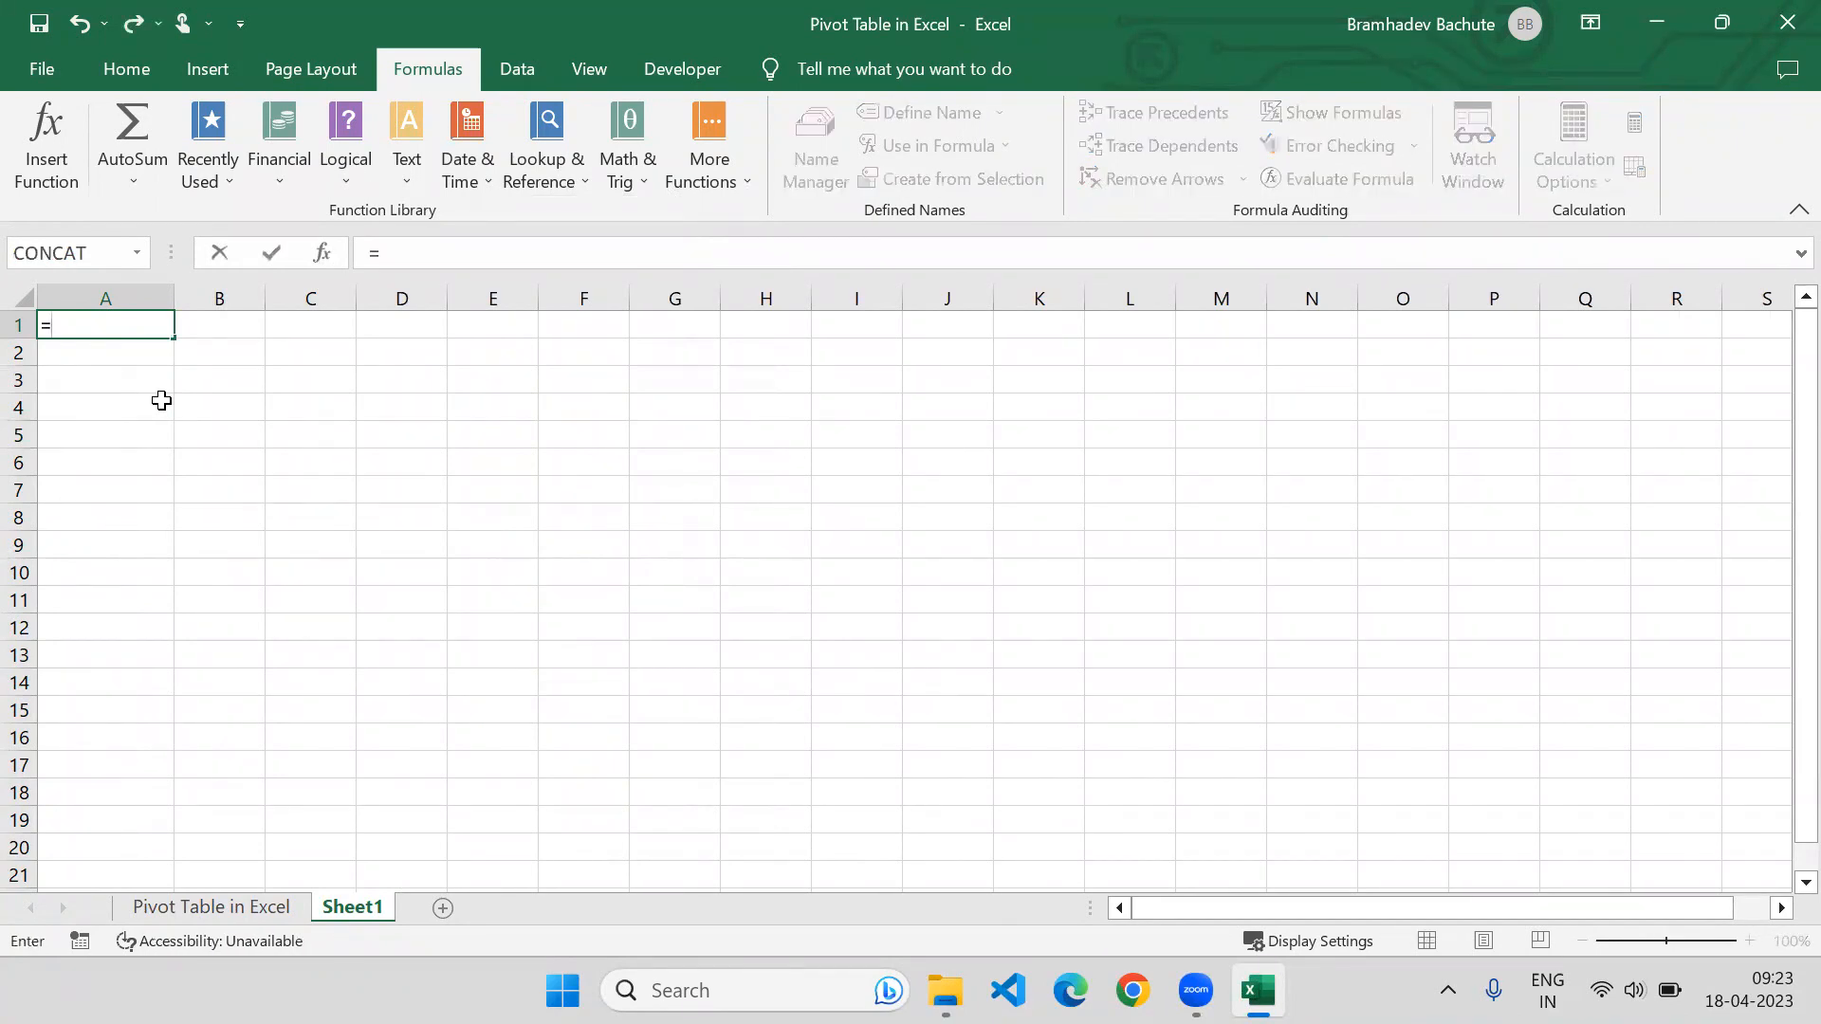
text(TOD)
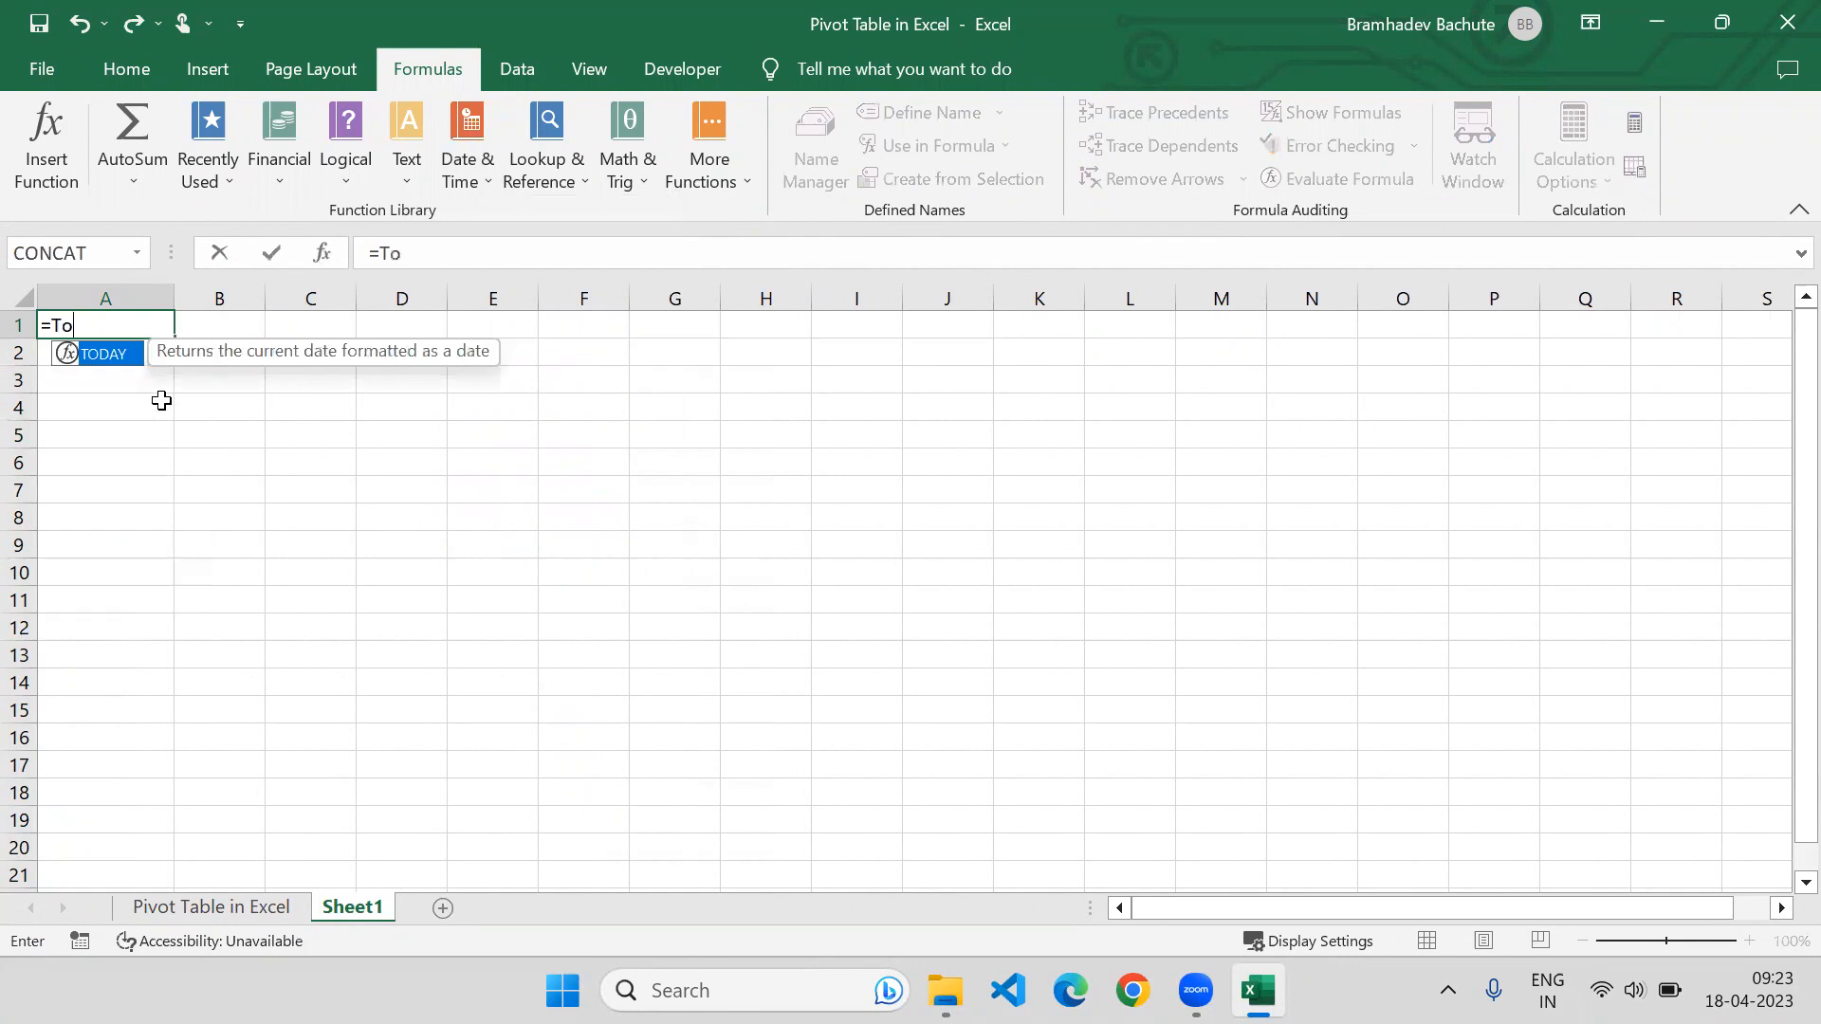
key(Tab)
text())
key(Return)
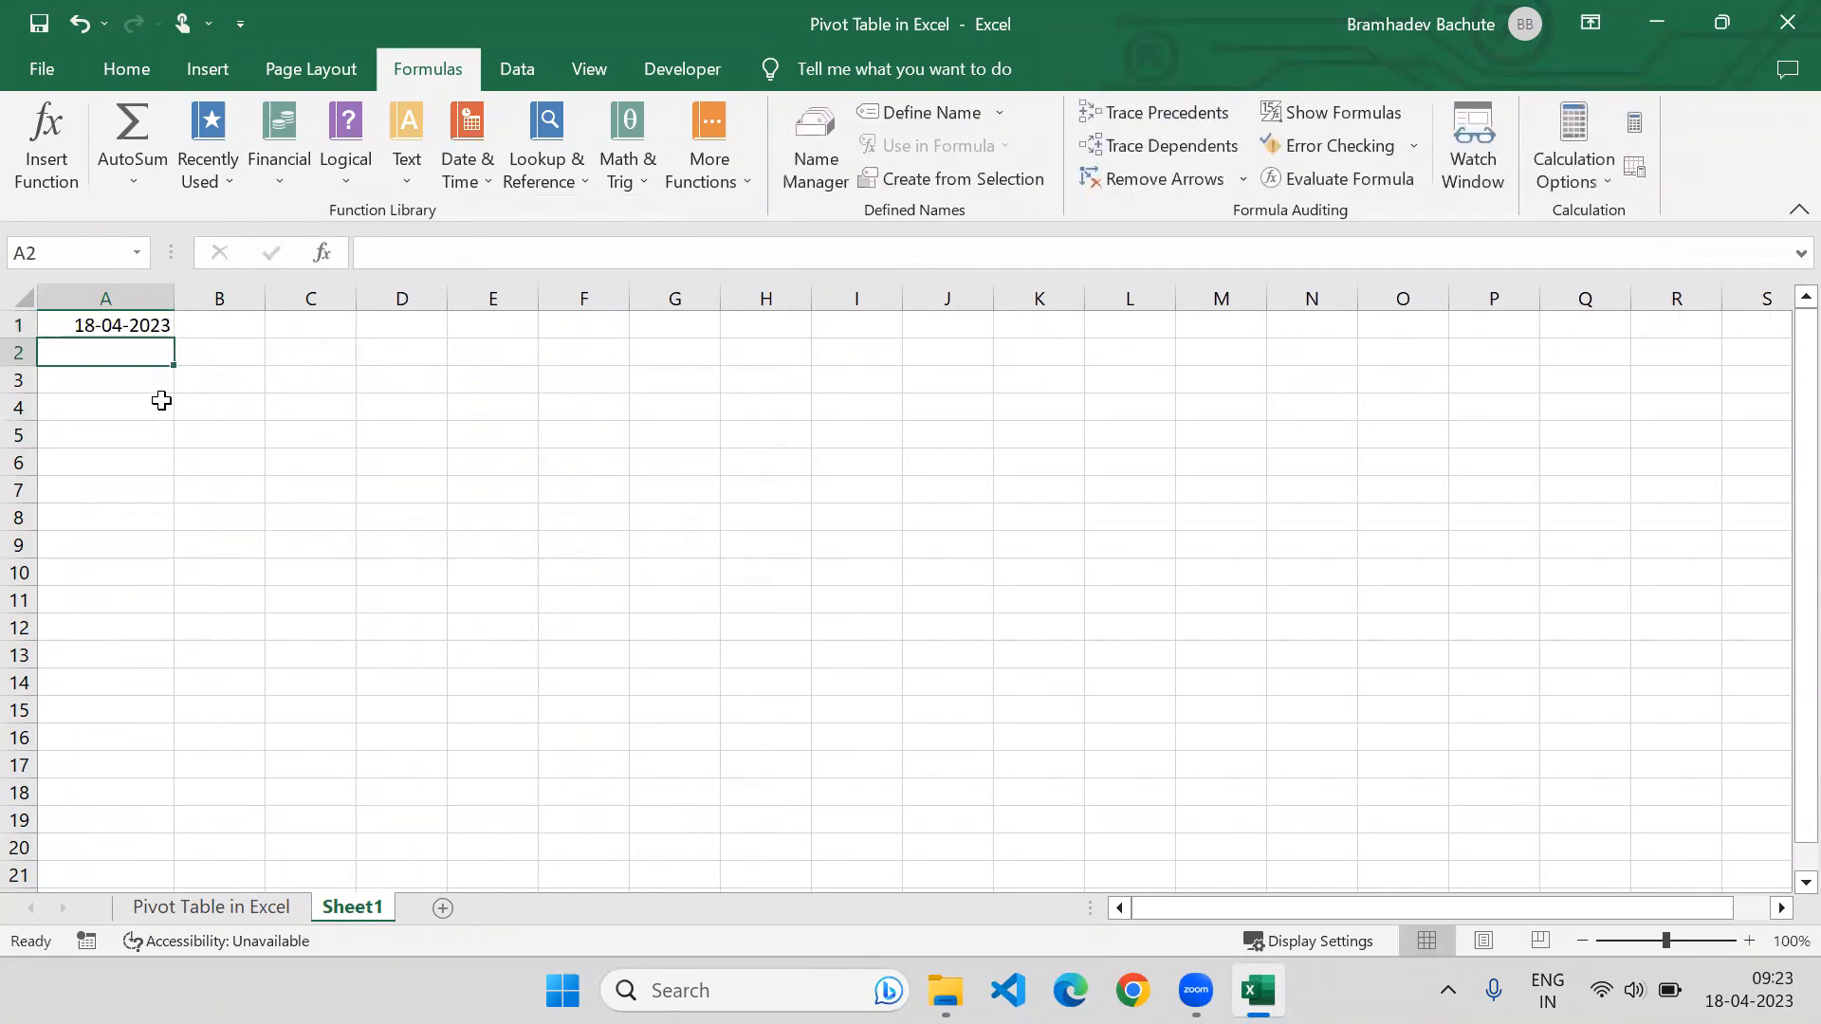
Insert a row above the date and enter the header "Today Date" in cell A1.
key(Up)
key(shift+space)
key(ctrl+shift+plus)
key(Up)
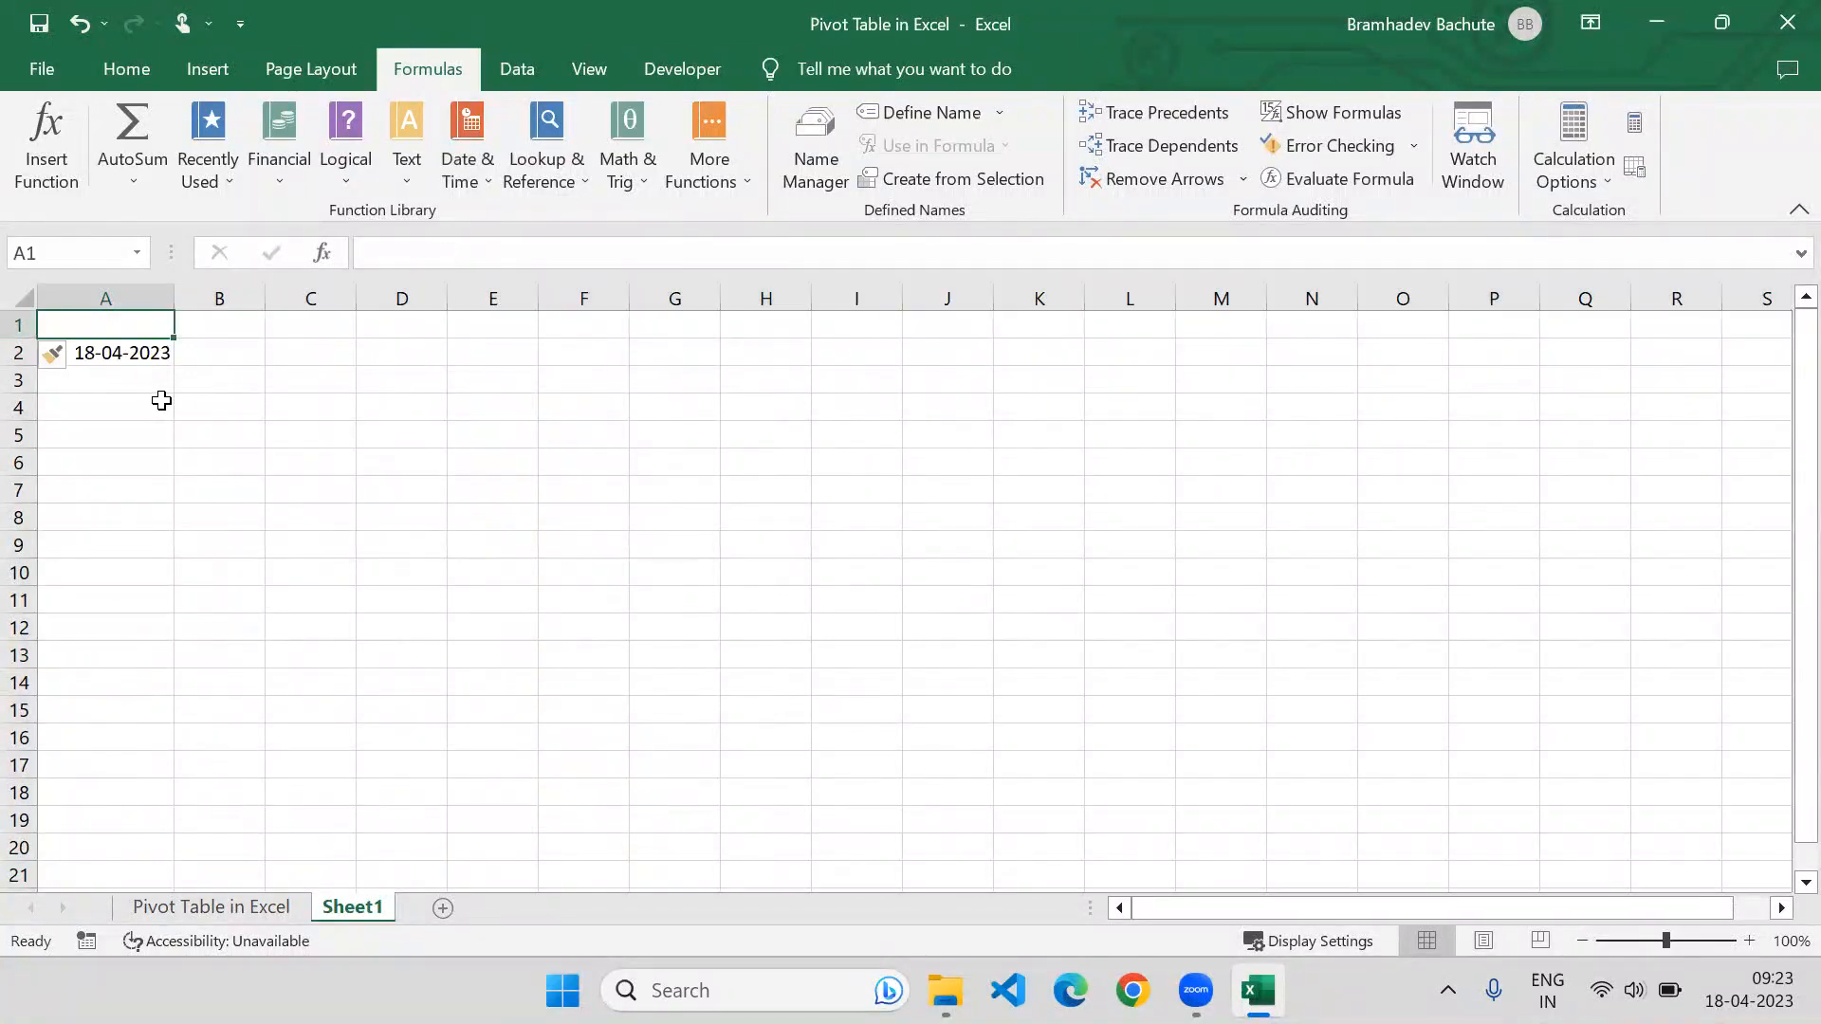
text(Today Date)
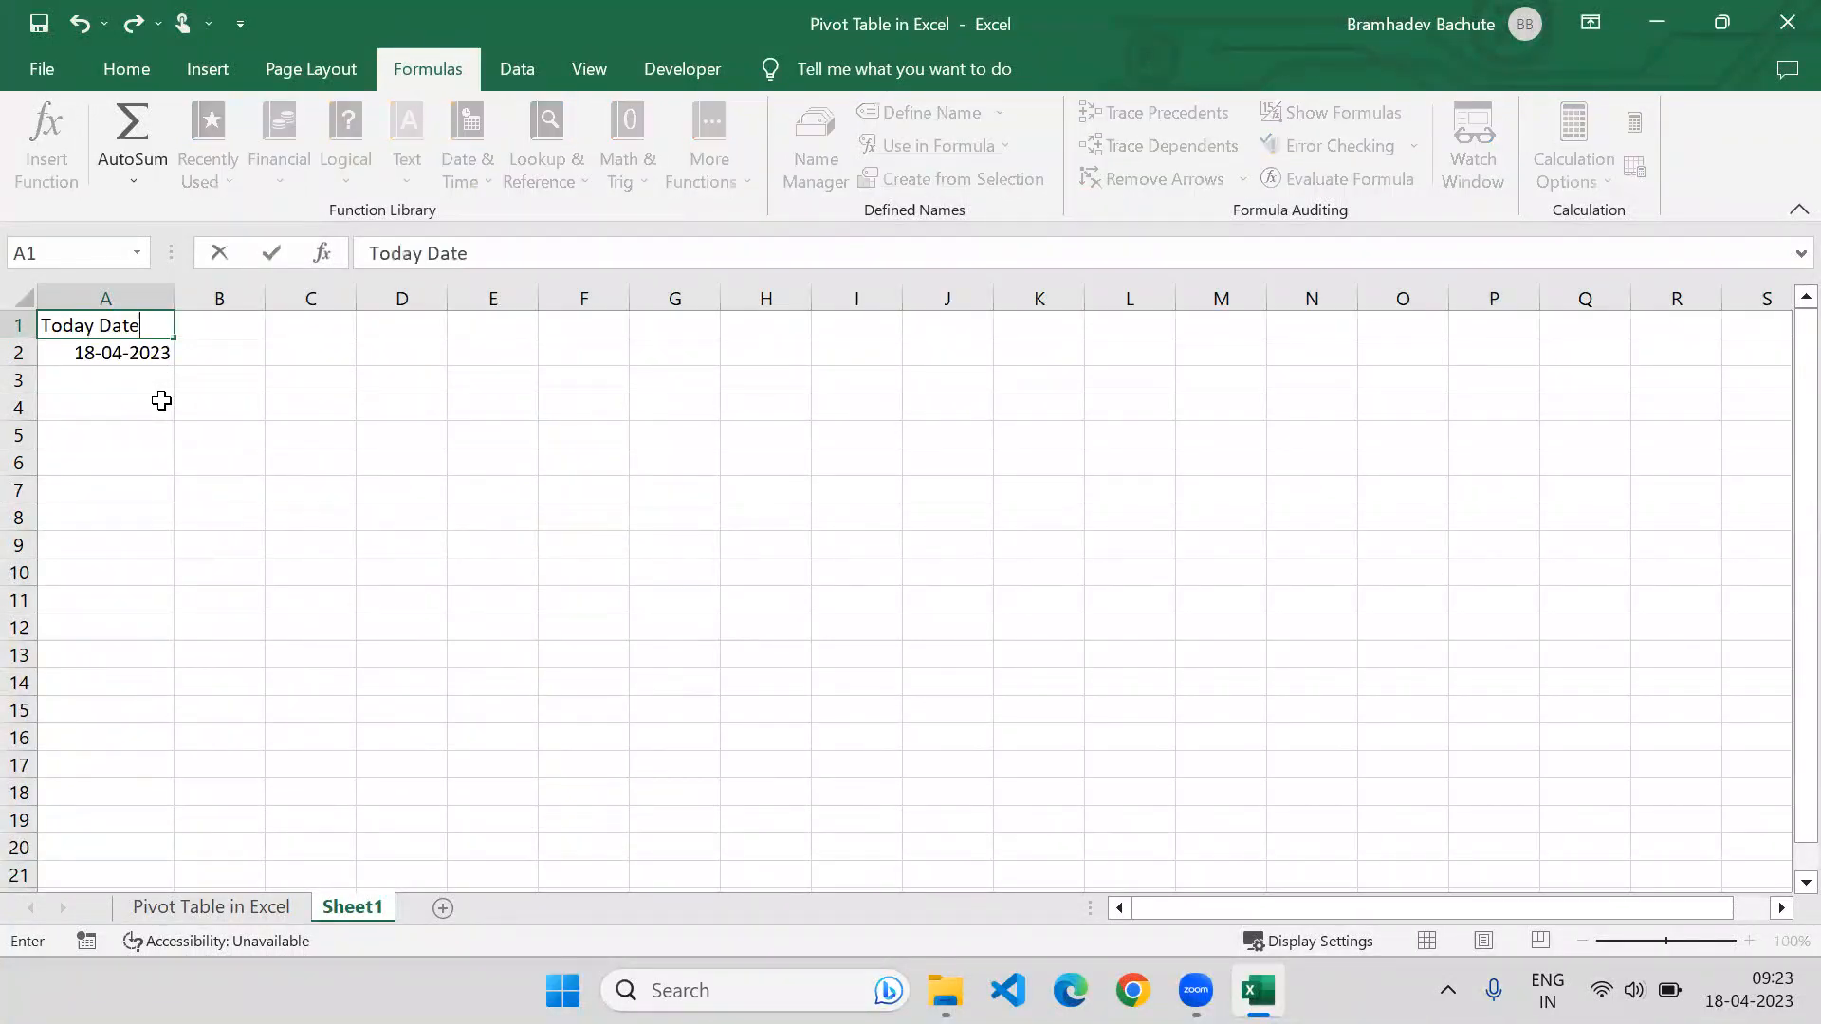
key(Return)
Widen column B and enter the header "Today Date and Time" in cell B1.
key(Right)
key(Up)
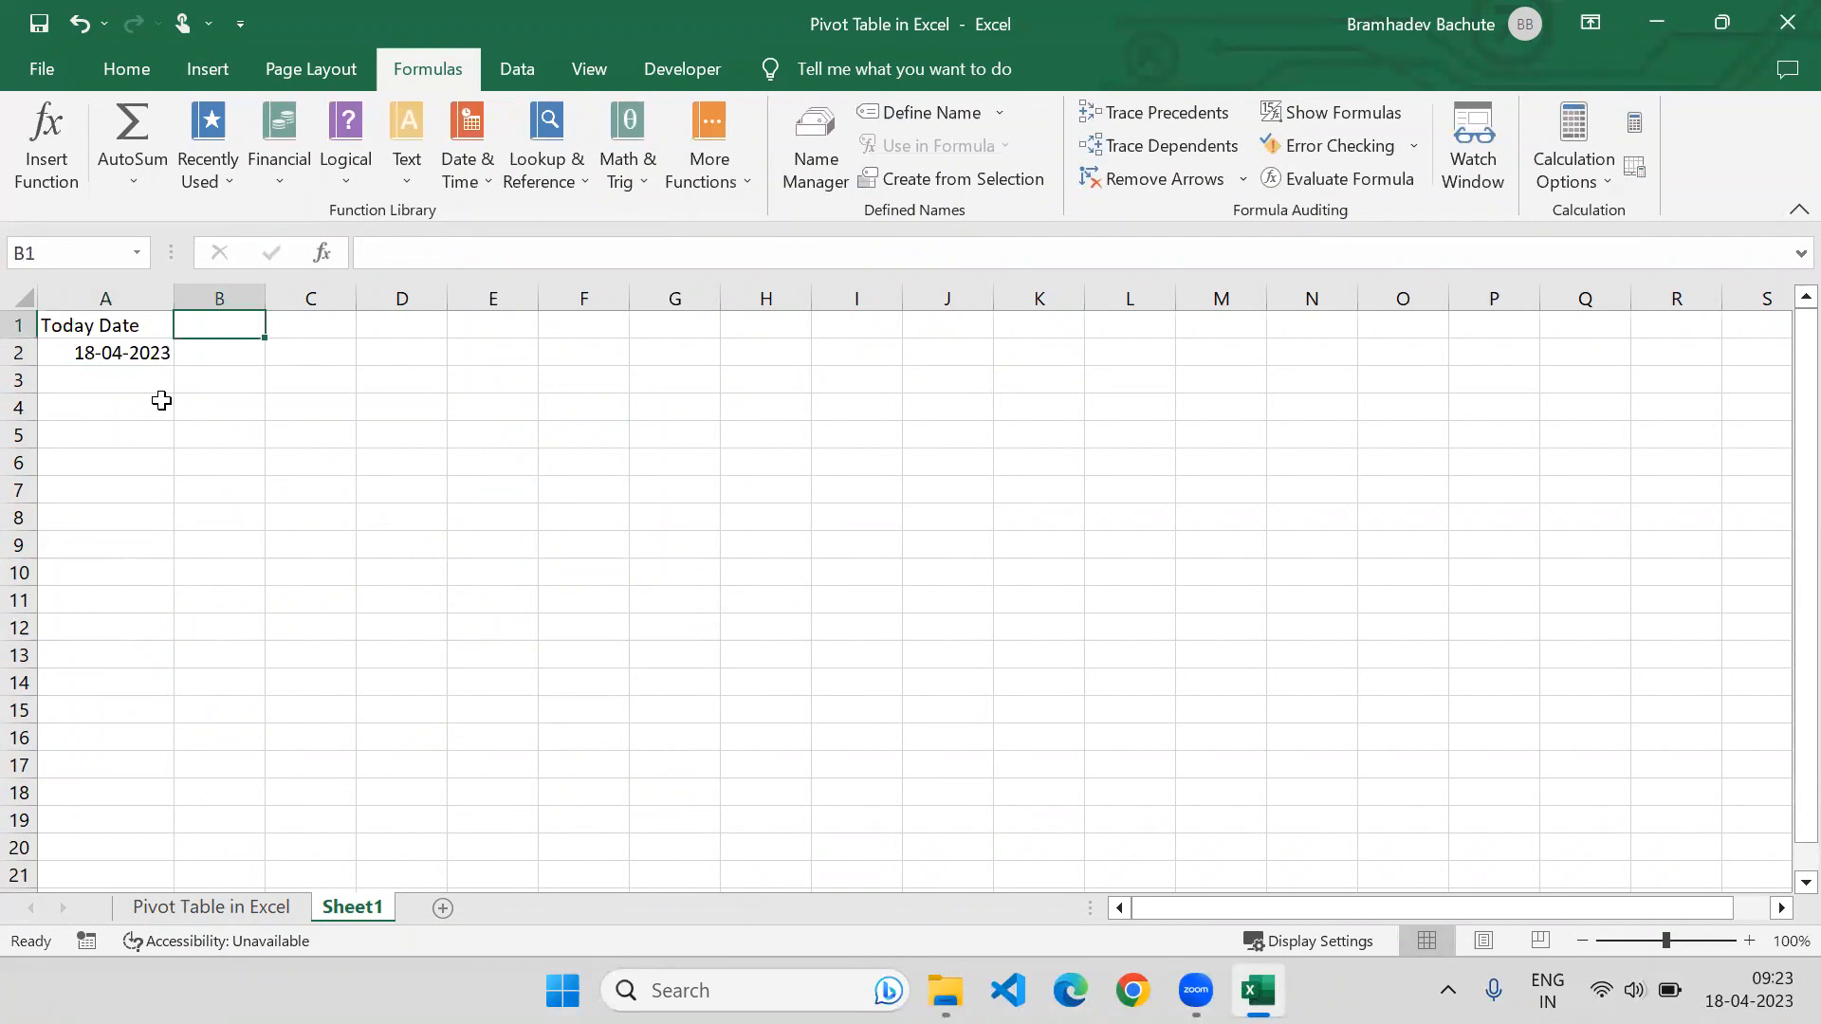
drag(263, 296, 359, 284)
text(Today)
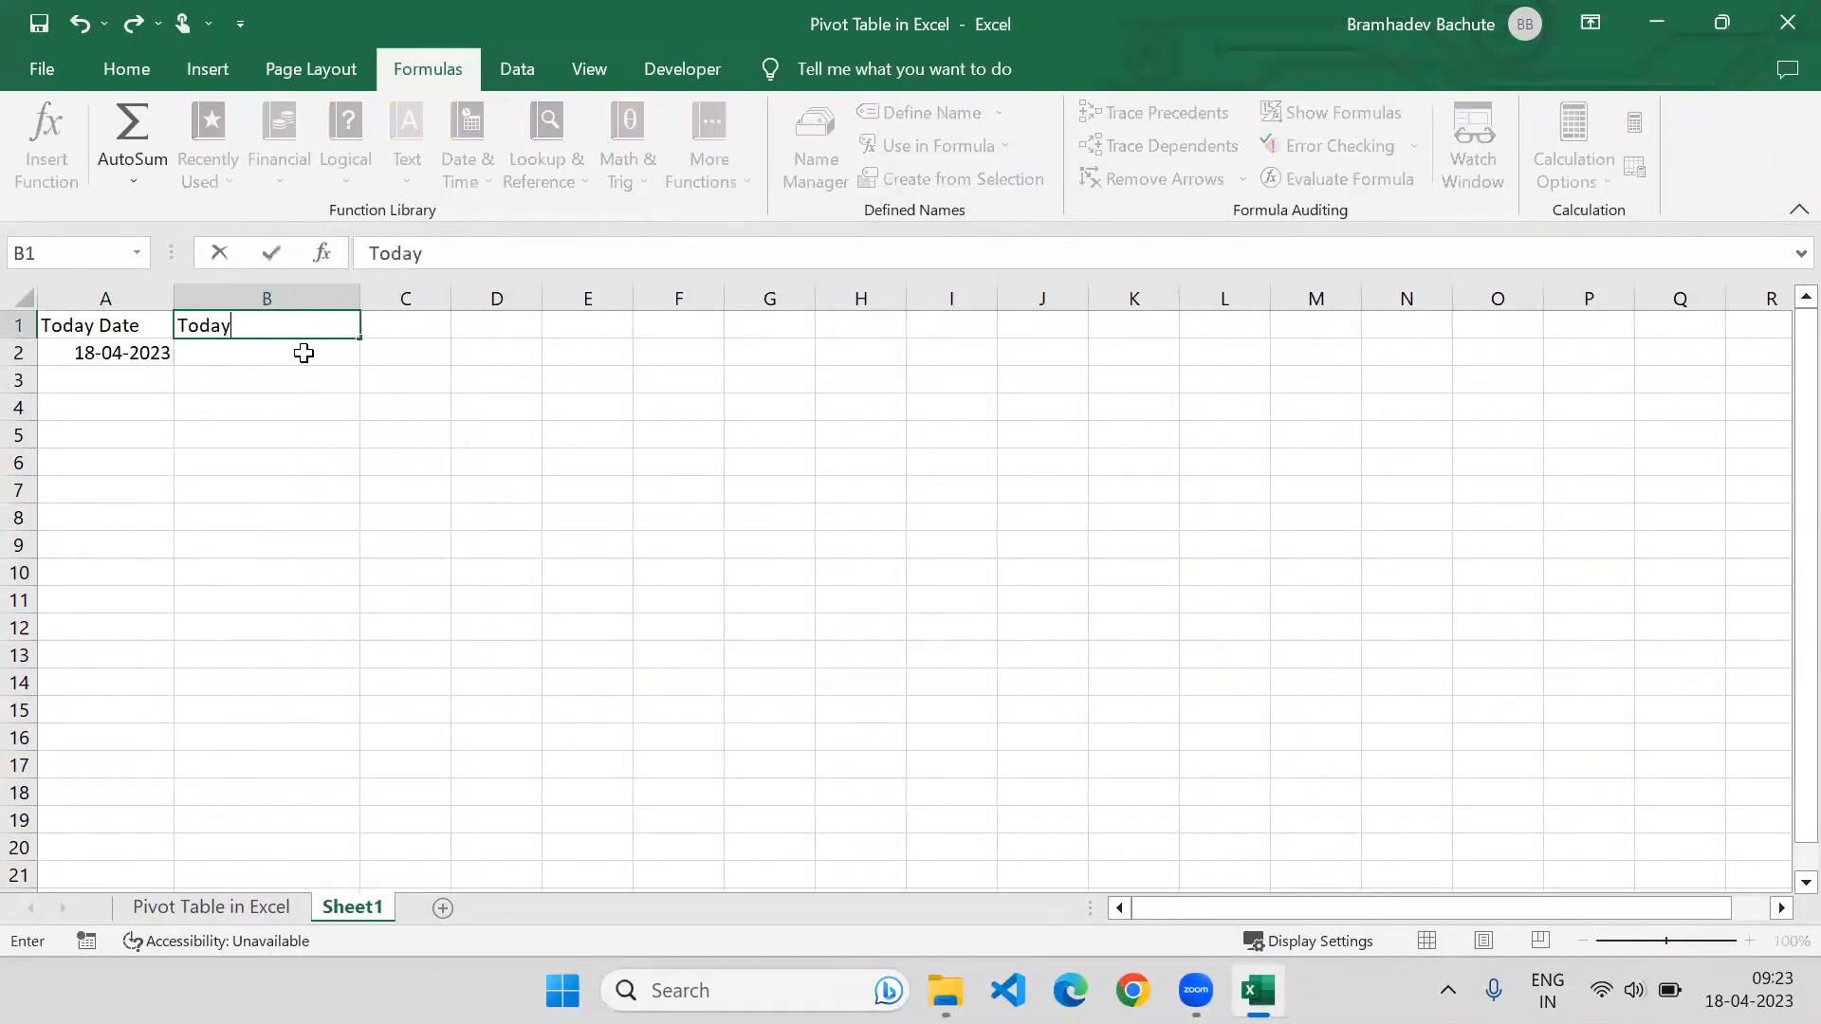
text( Date and Time)
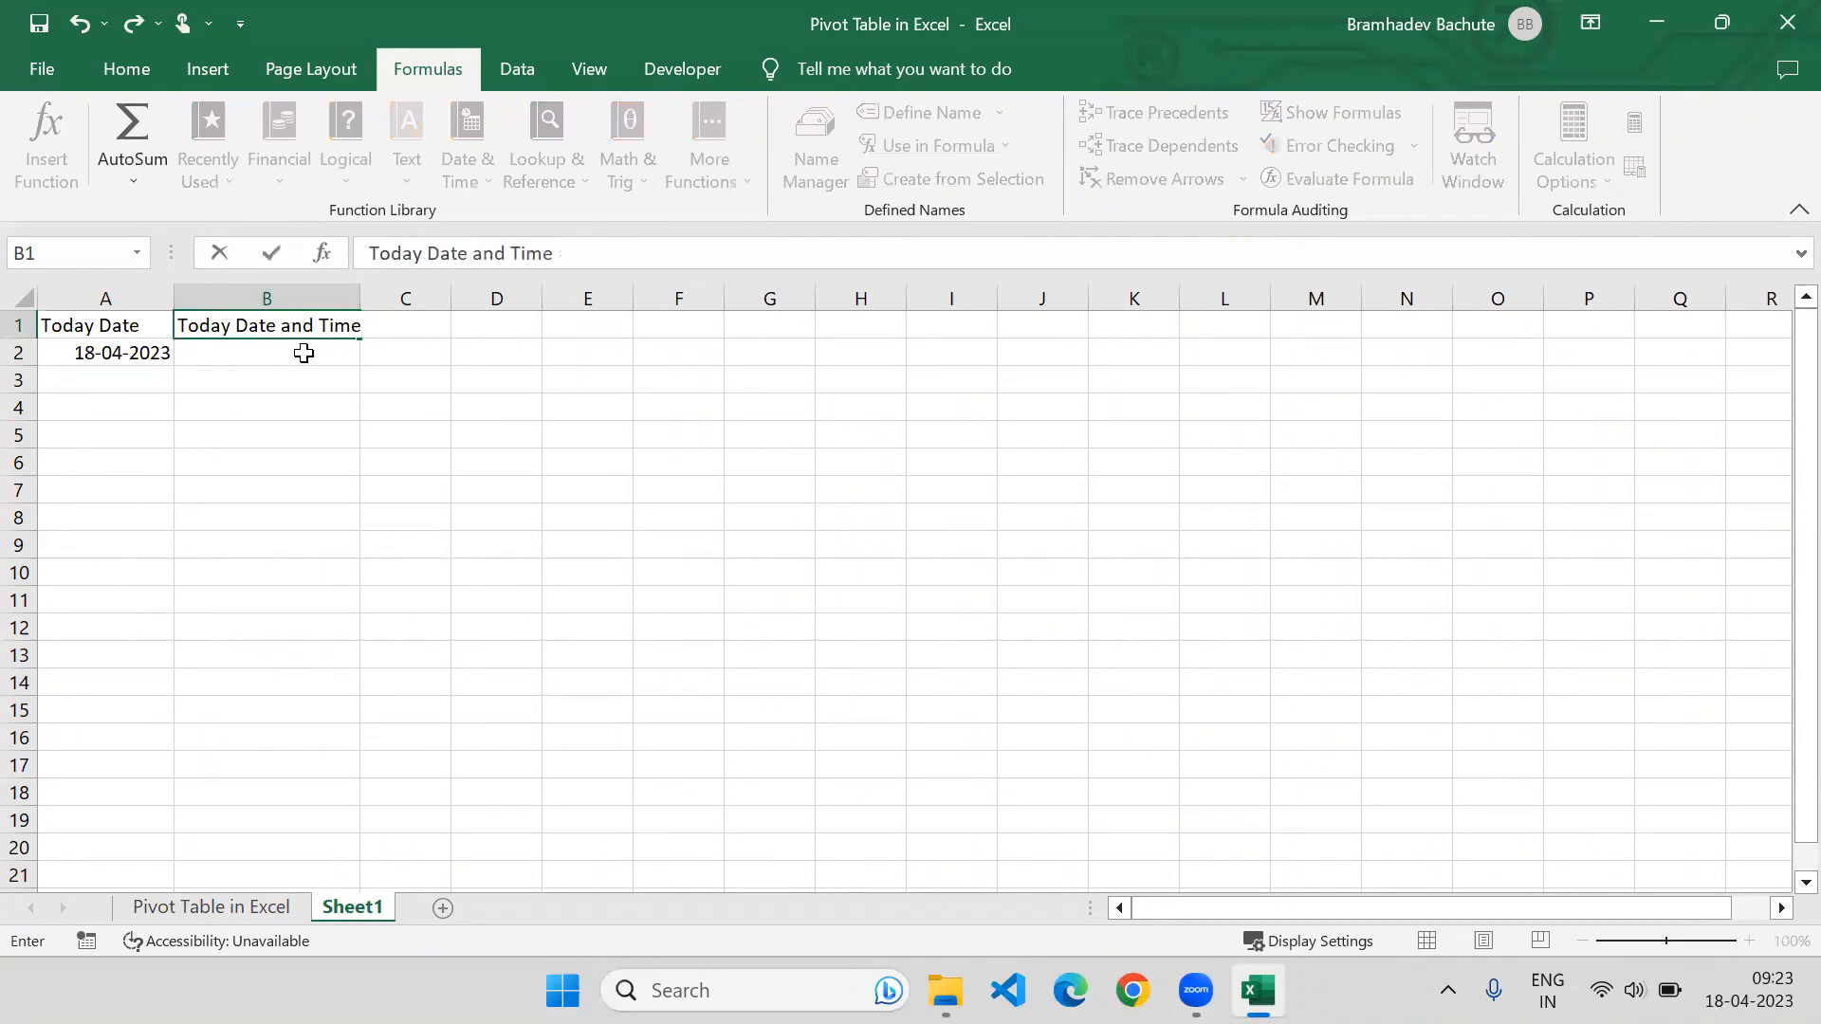
key(Return)
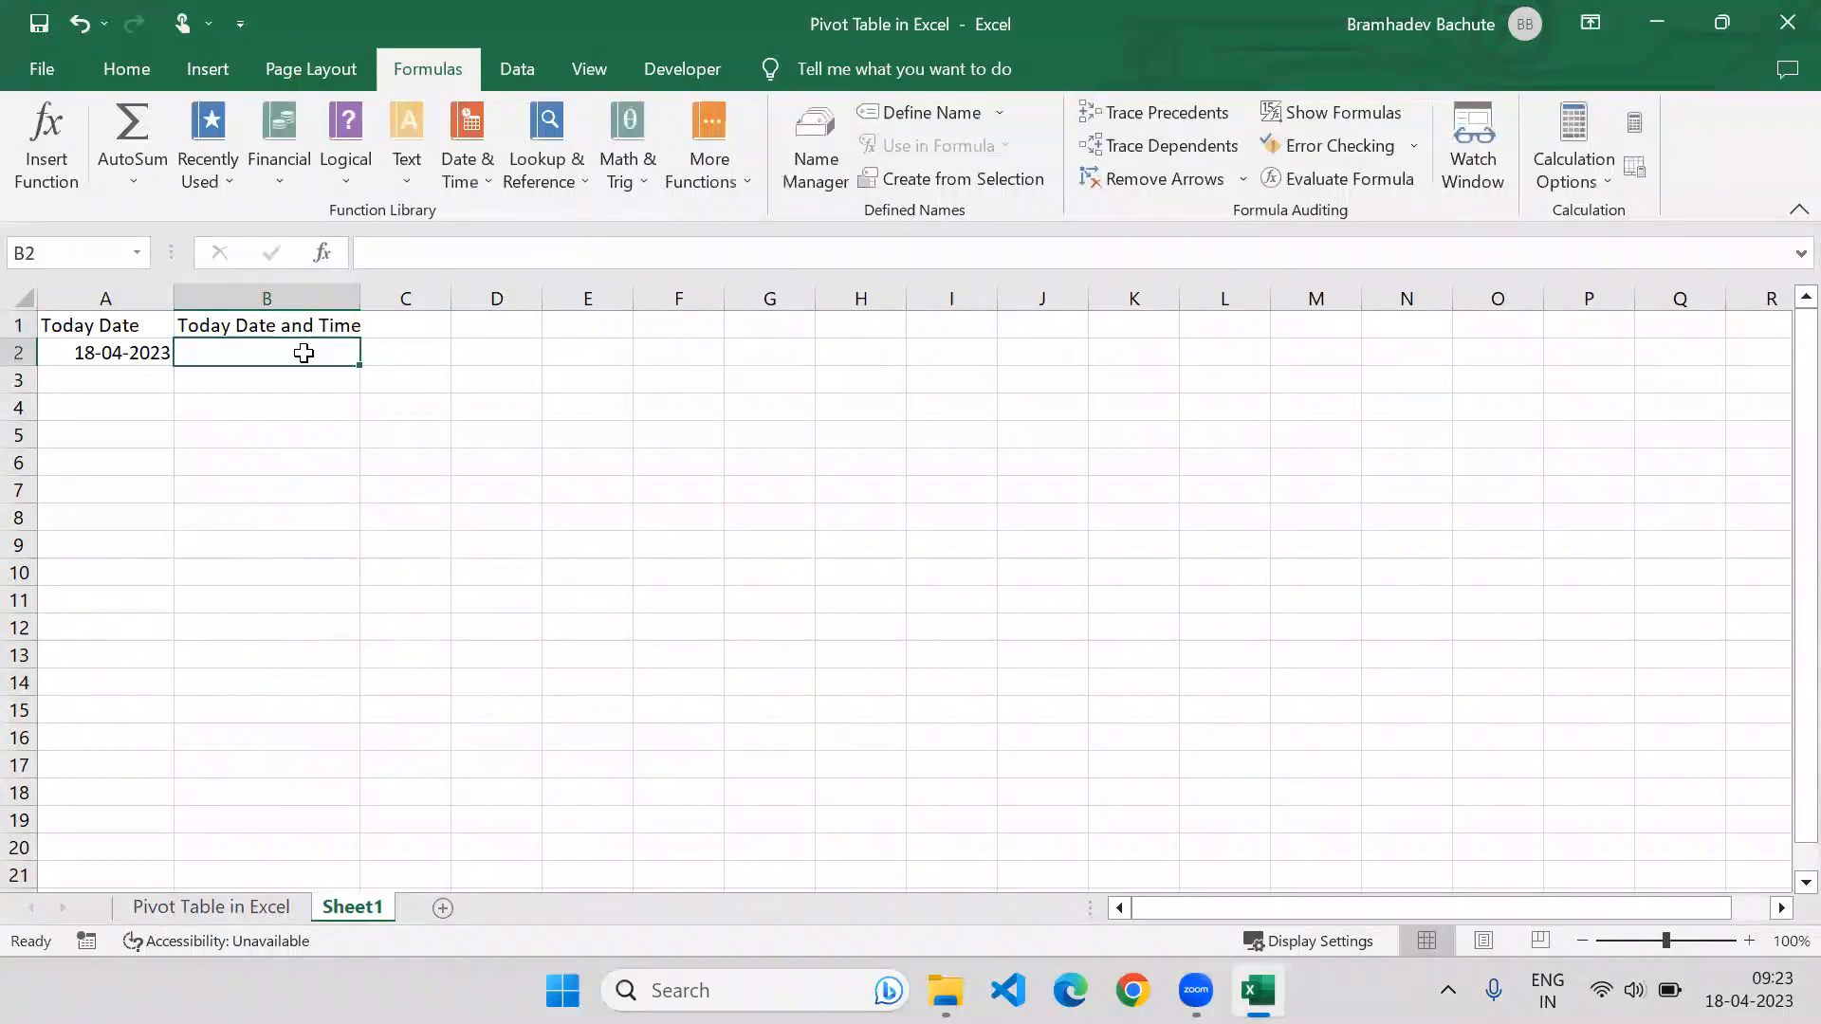
Enter the formula =NOW() in cell B2 under the "Today Date and Time" header.
text(=Now)
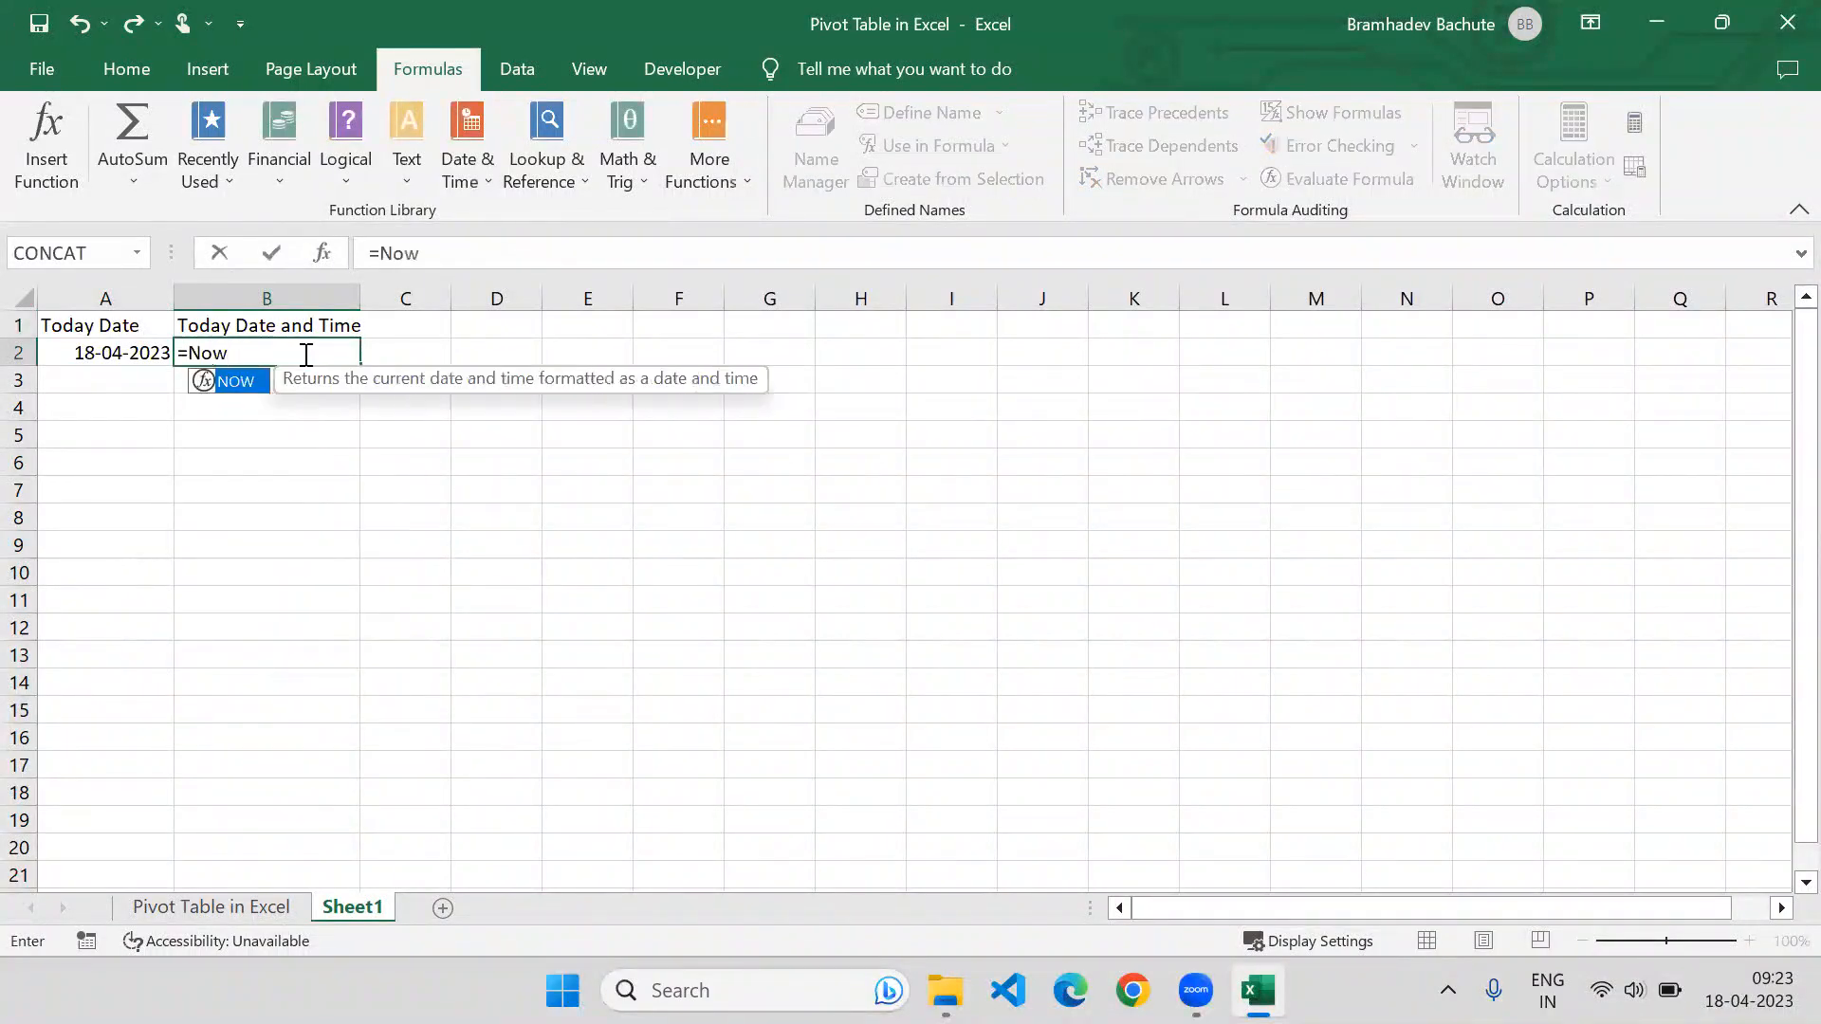
key(Tab)
text())
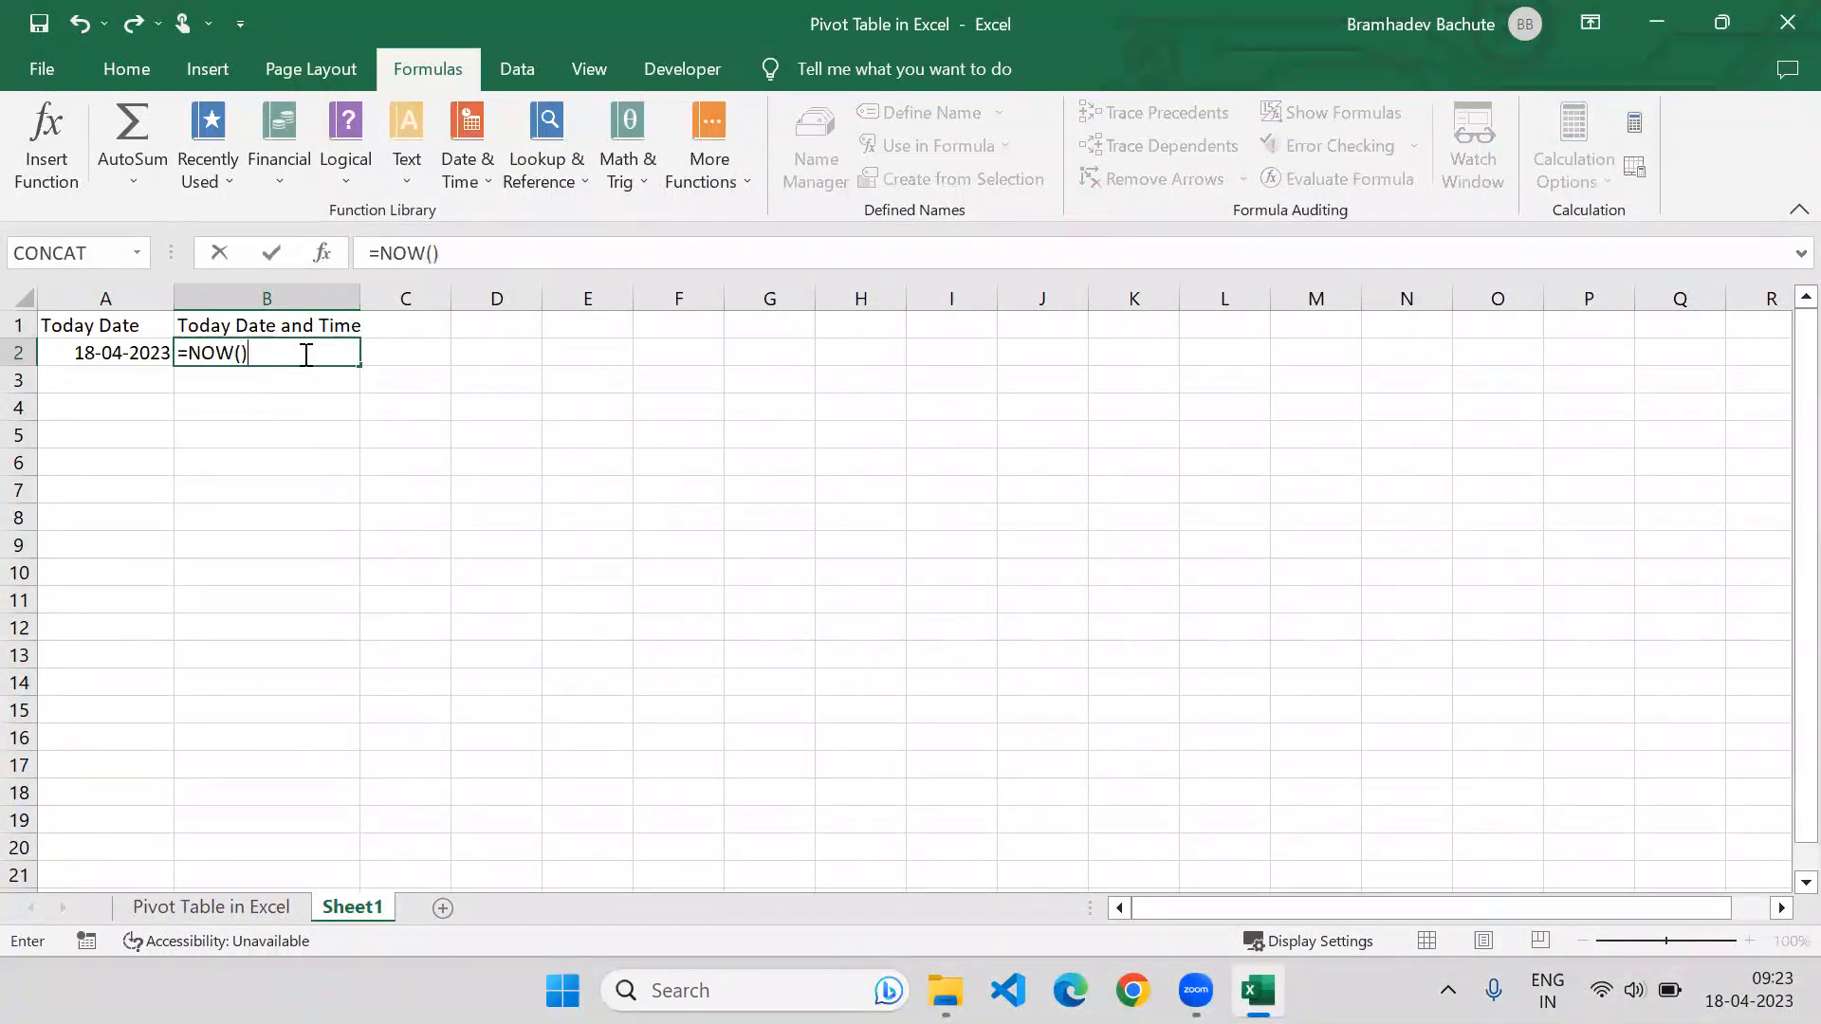
key(Return)
click(266, 358)
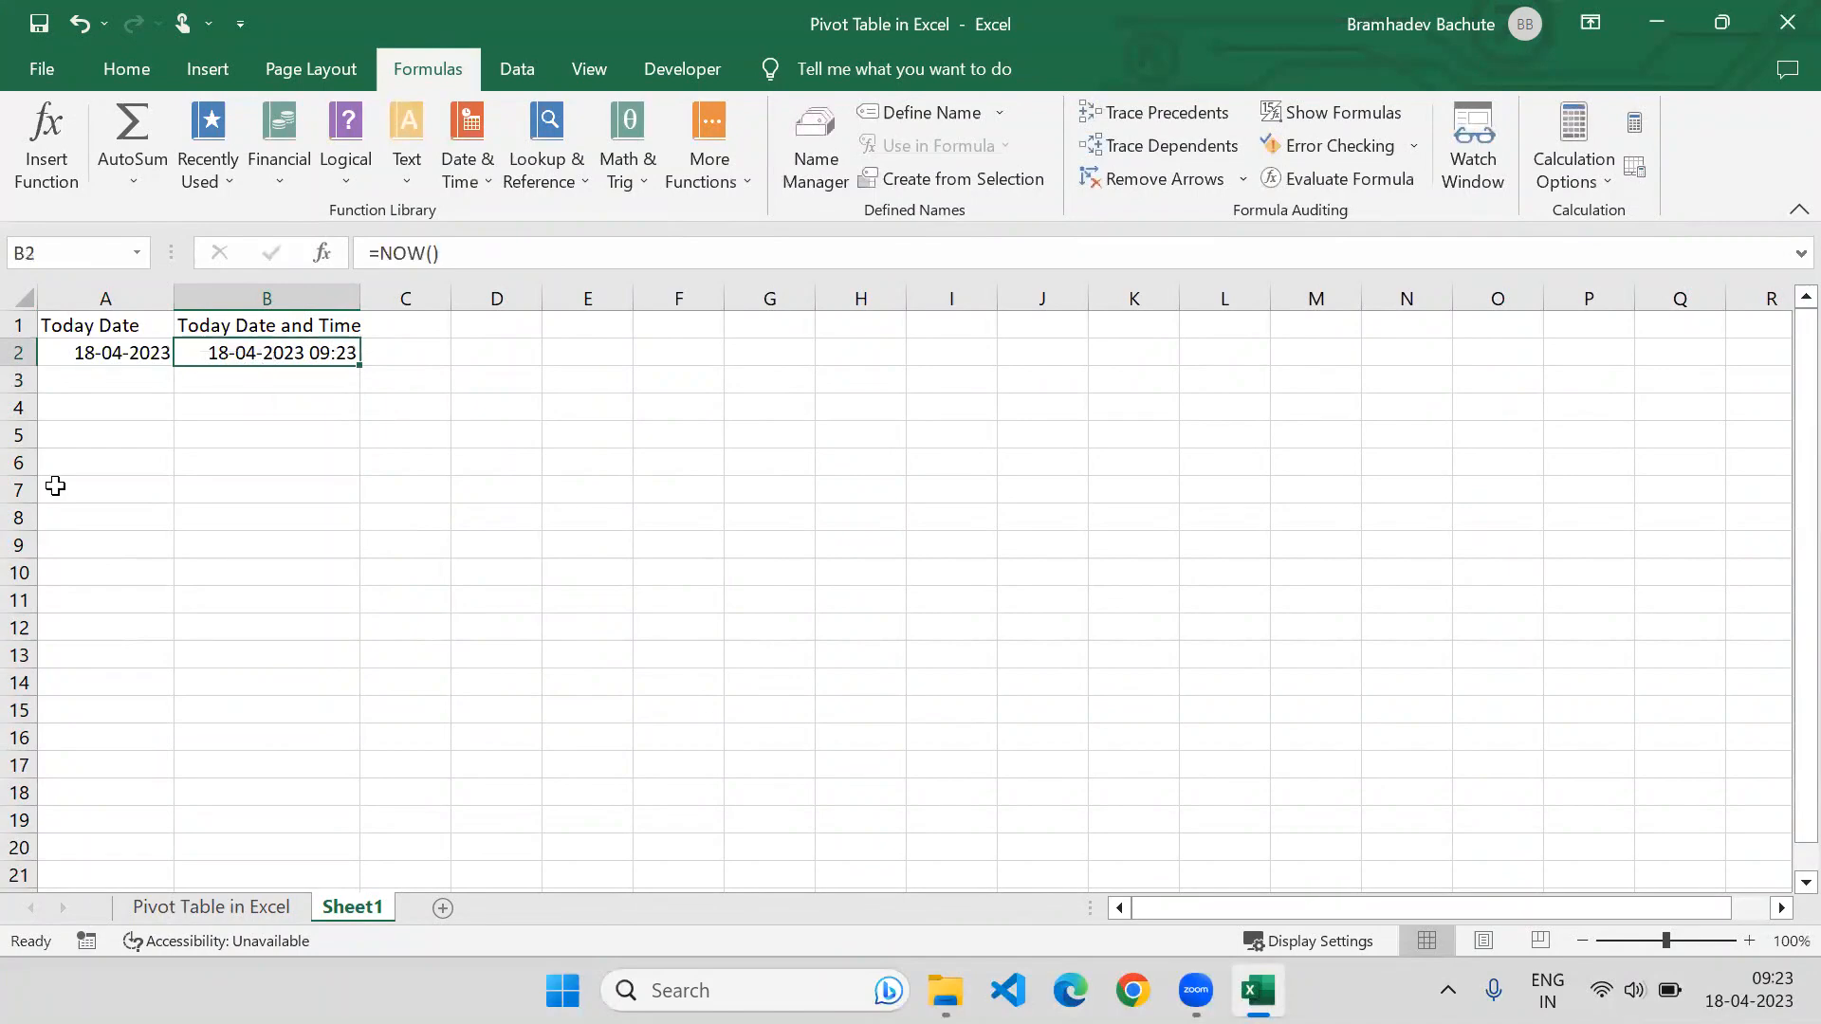
drag(114, 350, 211, 350)
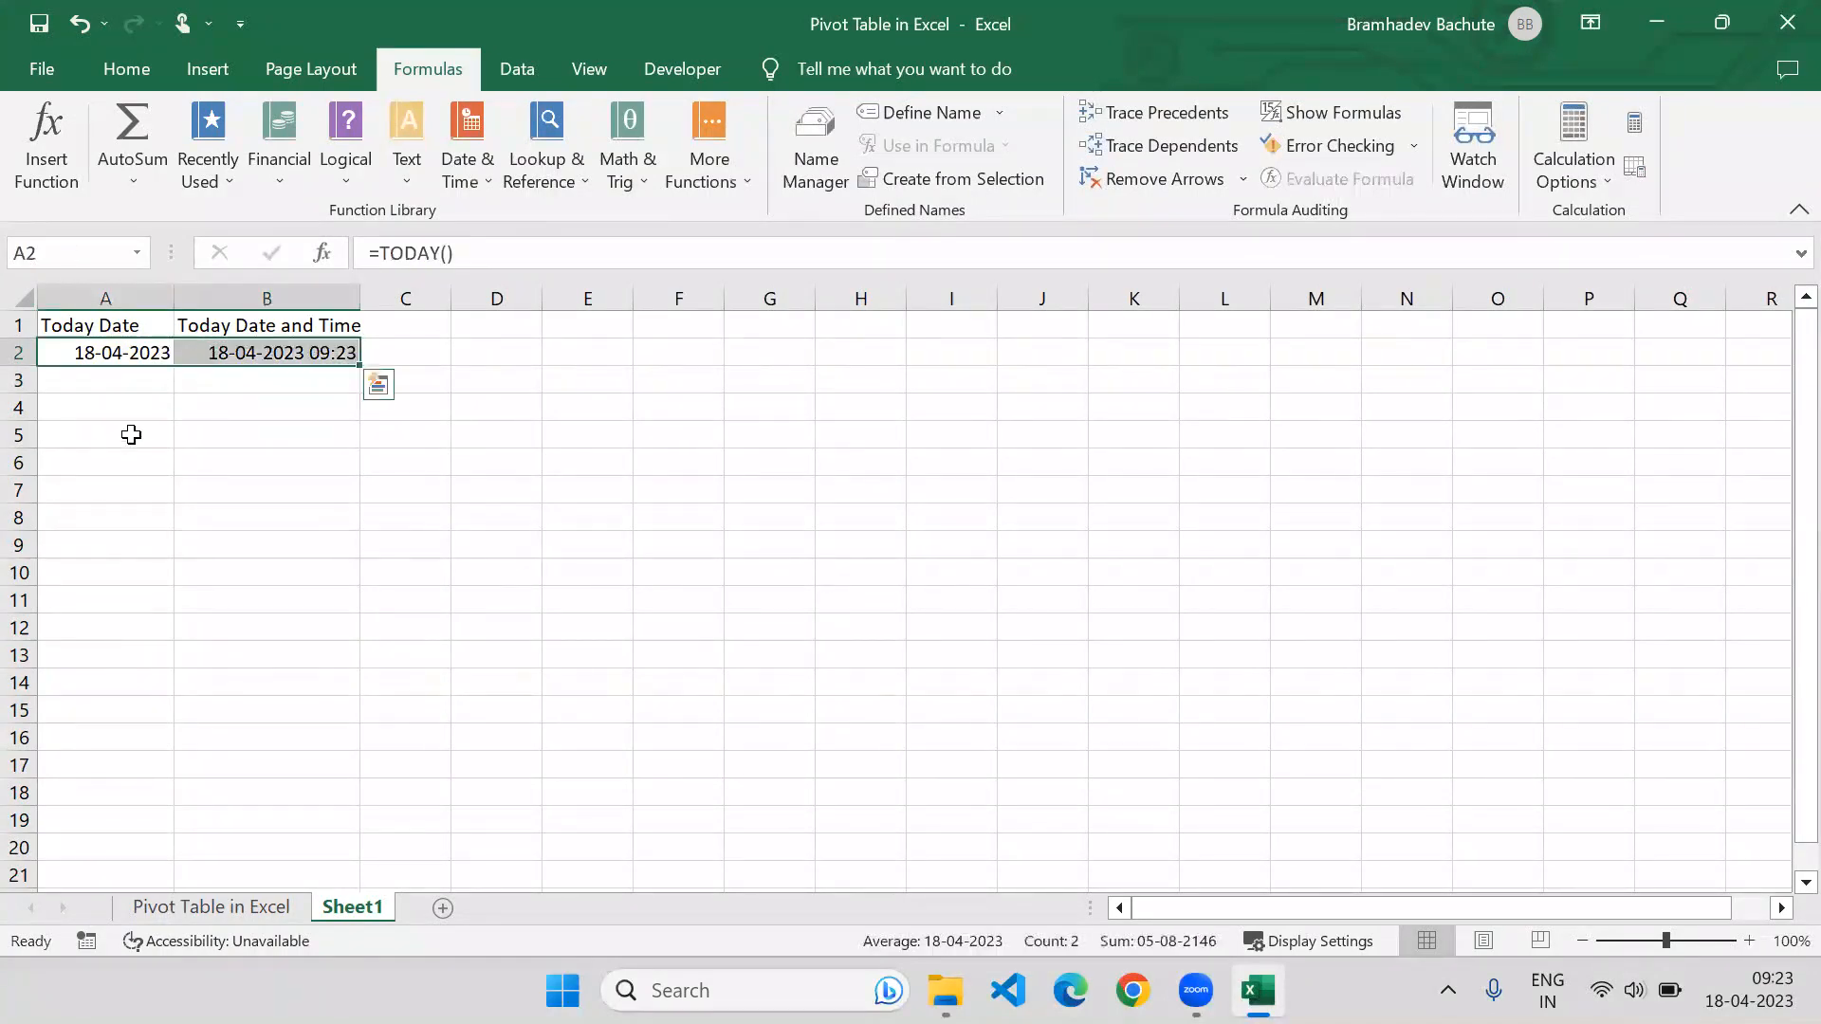
click(112, 353)
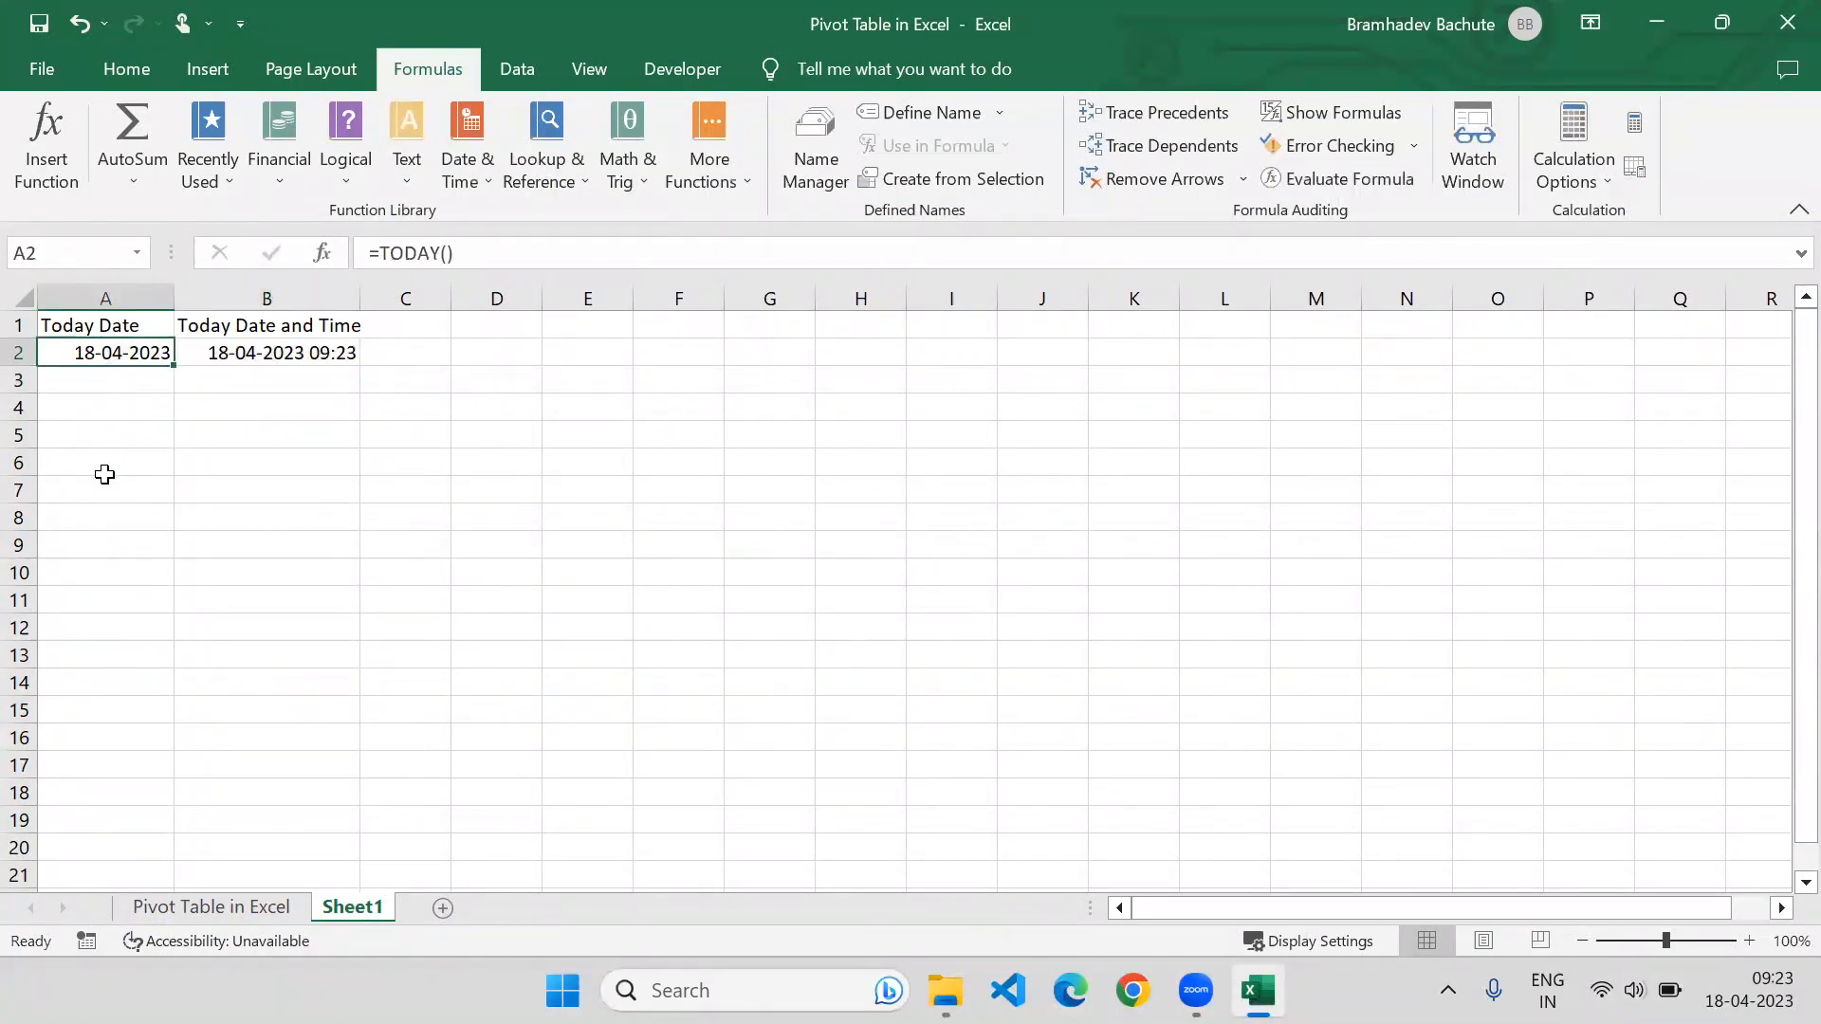
click(286, 347)
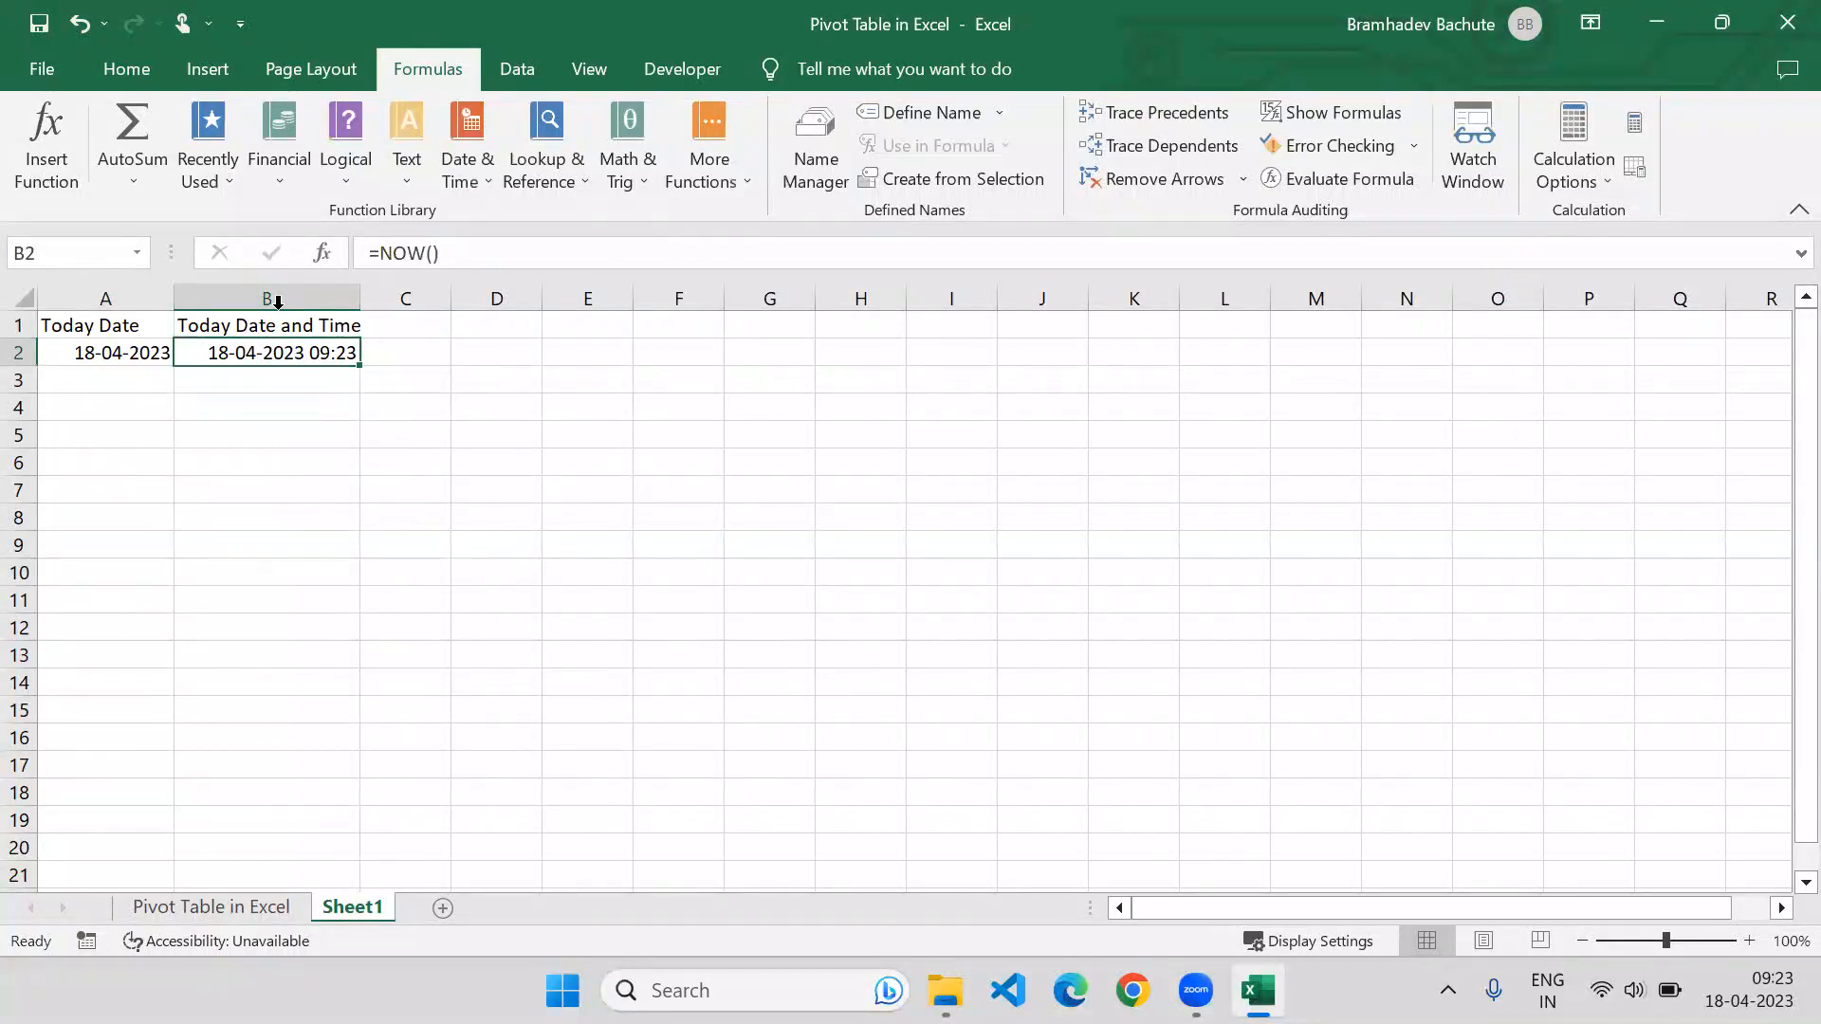
Fill the header cells A1:B1 with yellow.
drag(156, 326, 285, 325)
click(161, 64)
click(345, 166)
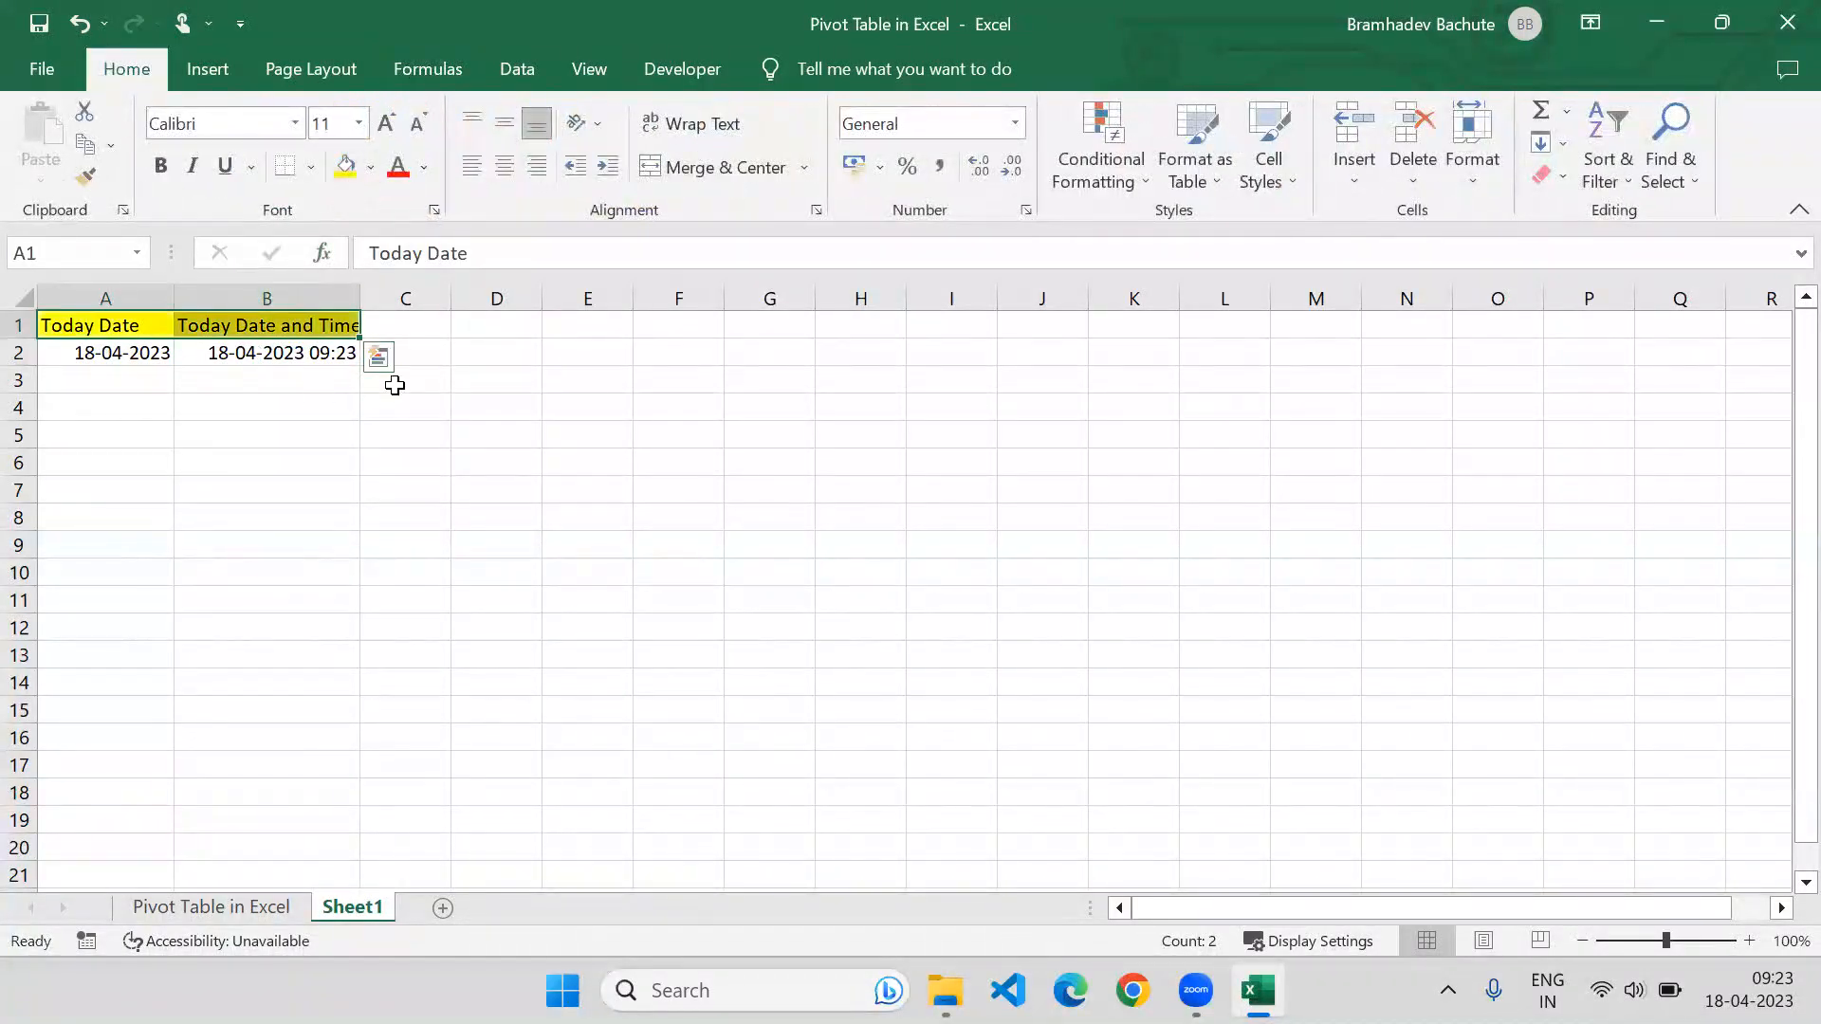
click(443, 374)
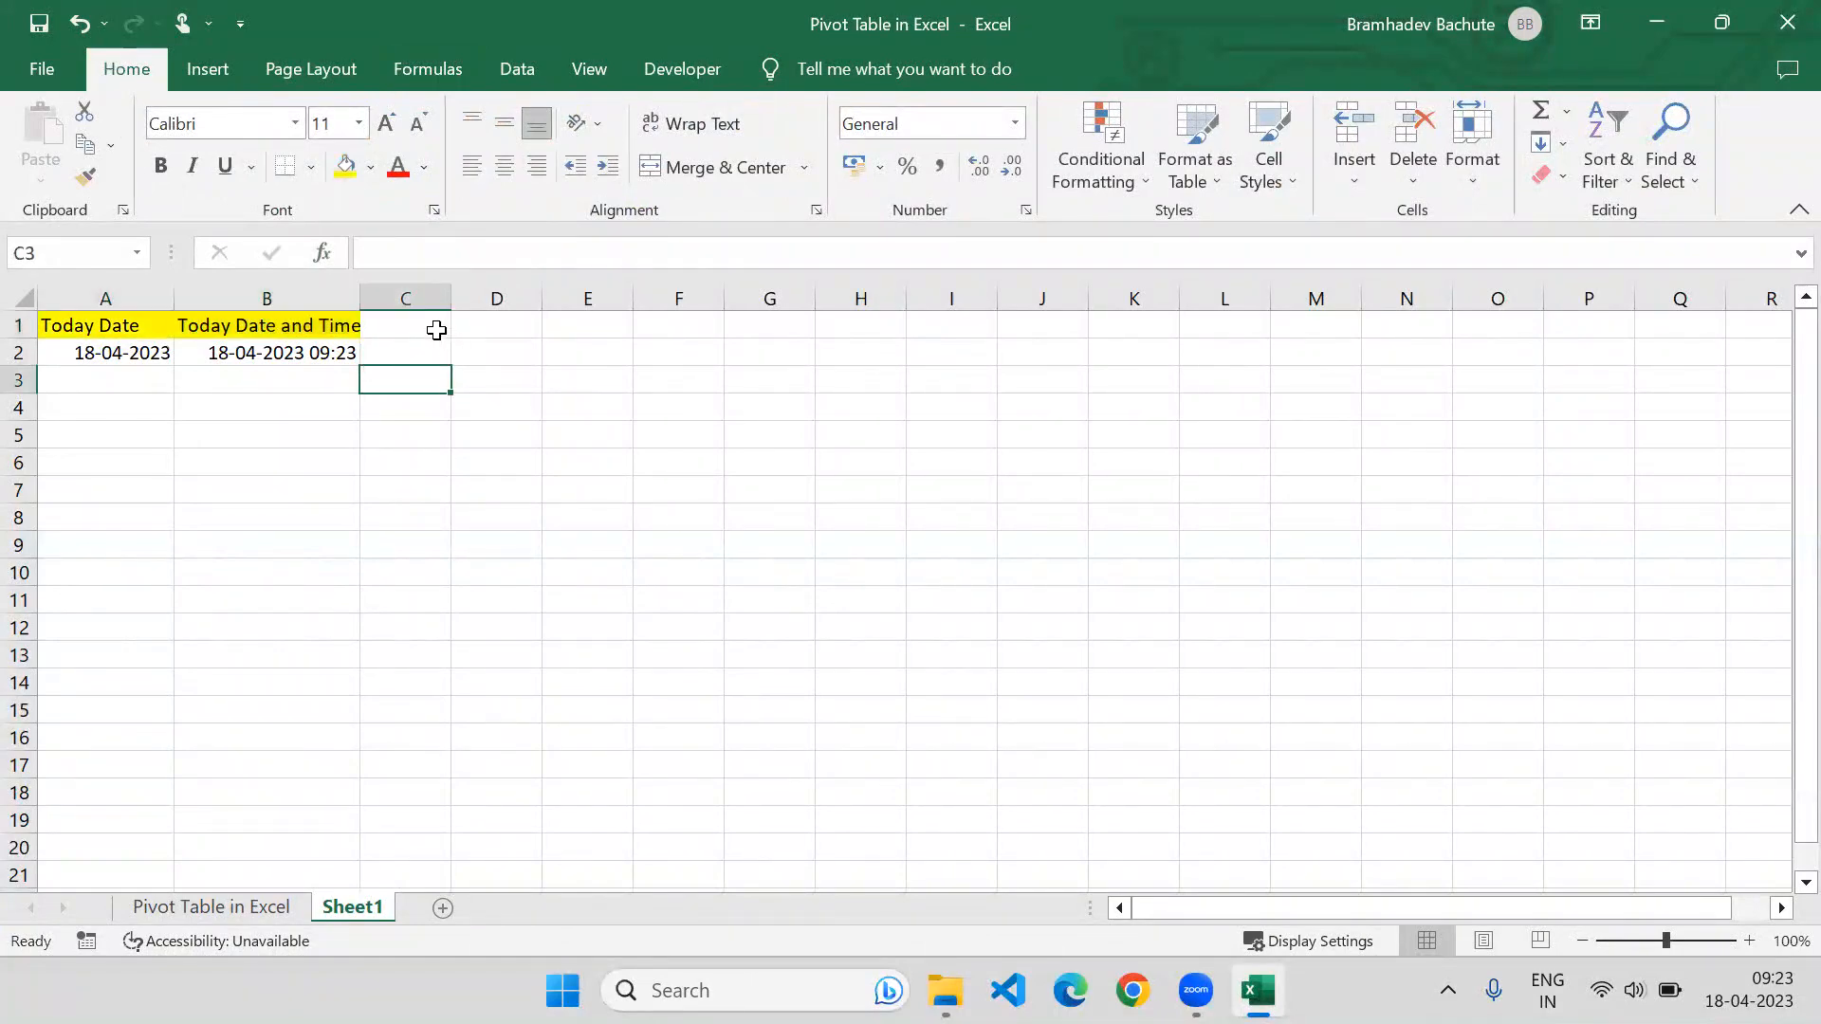
Widen column C slightly and enter the header "Date" in cell C1.
drag(453, 298, 480, 296)
click(402, 325)
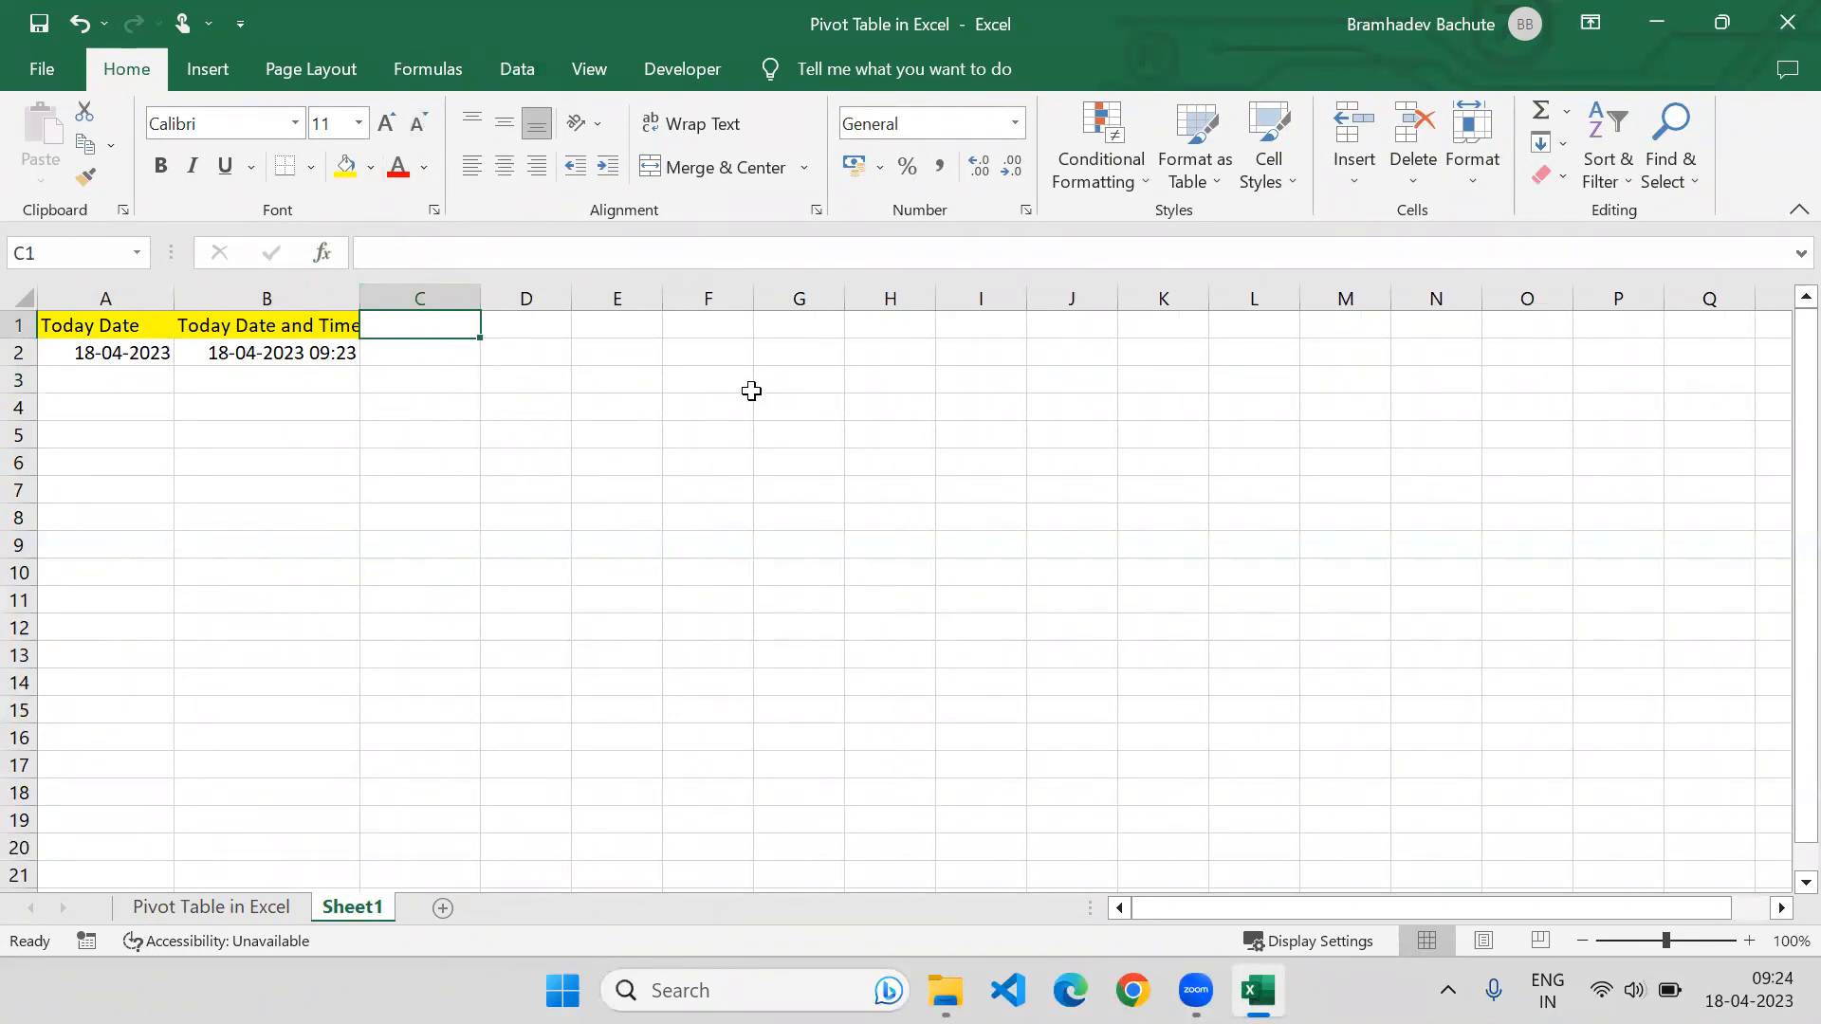
text(Date)
key(Return)
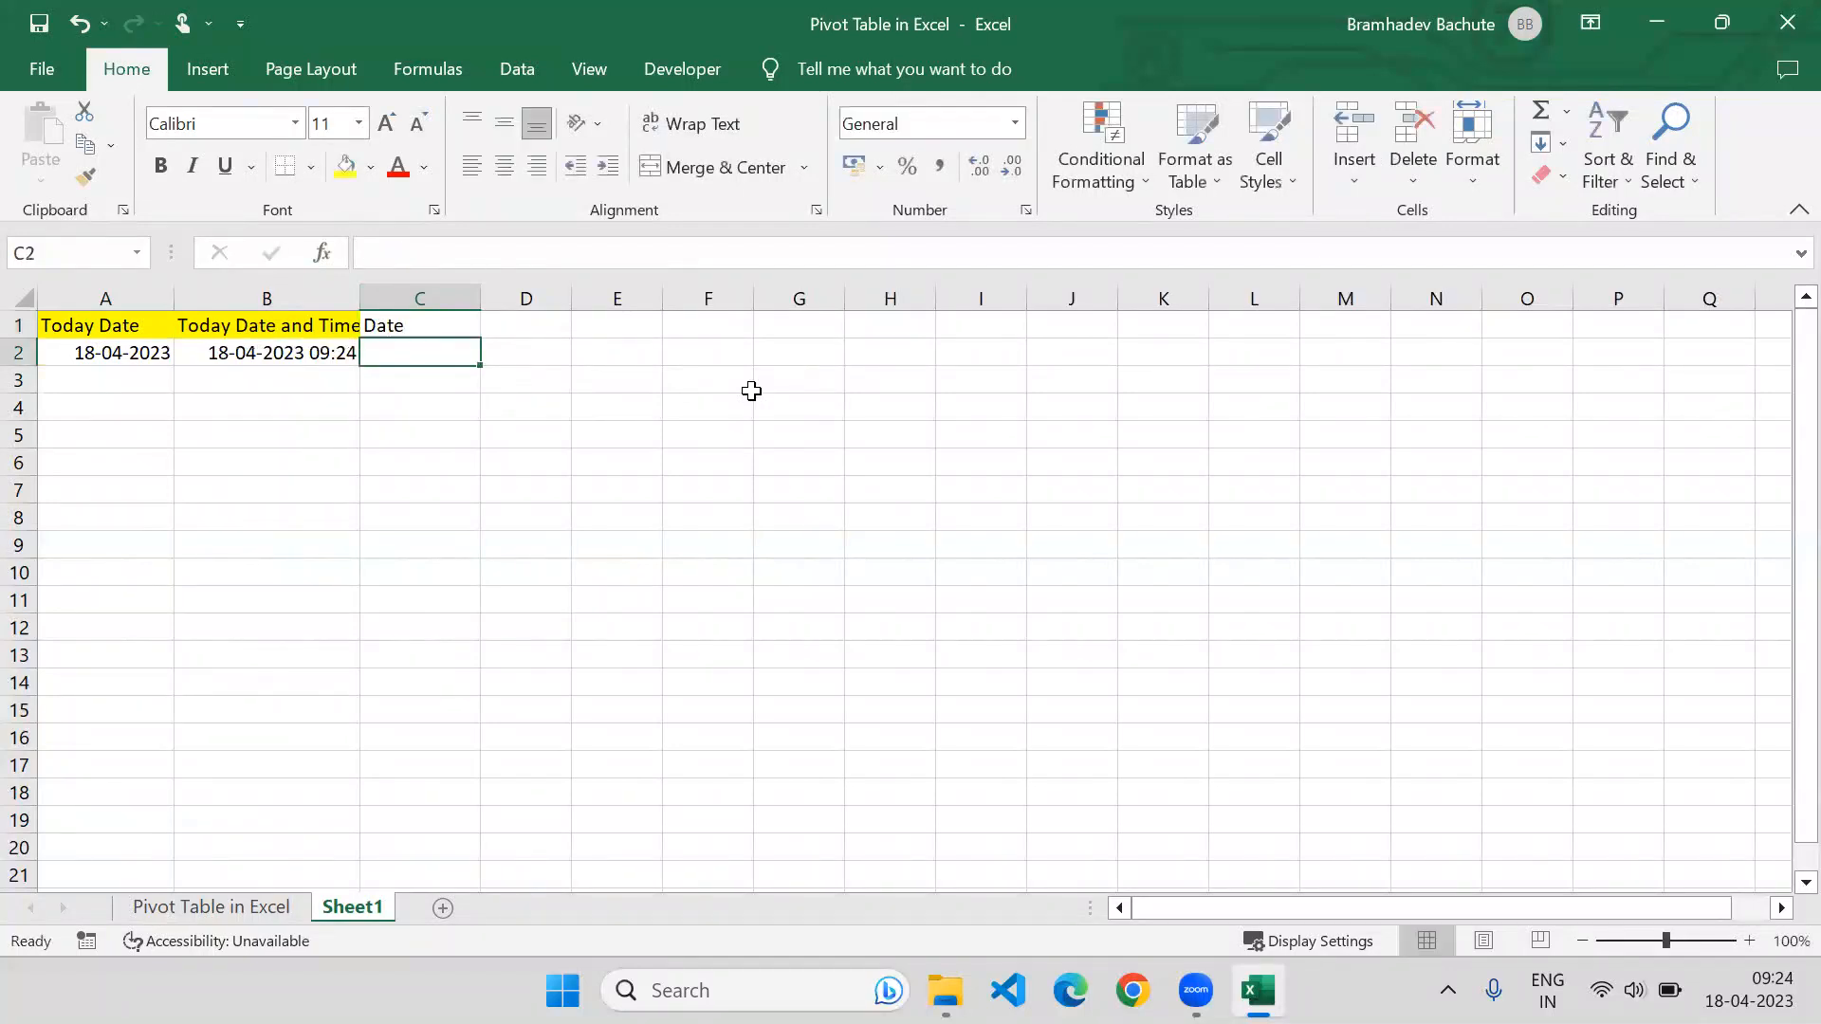
Enter the formula =DATE(2023,04,18) in cell C2 under the "Date" header.
text(=Da)
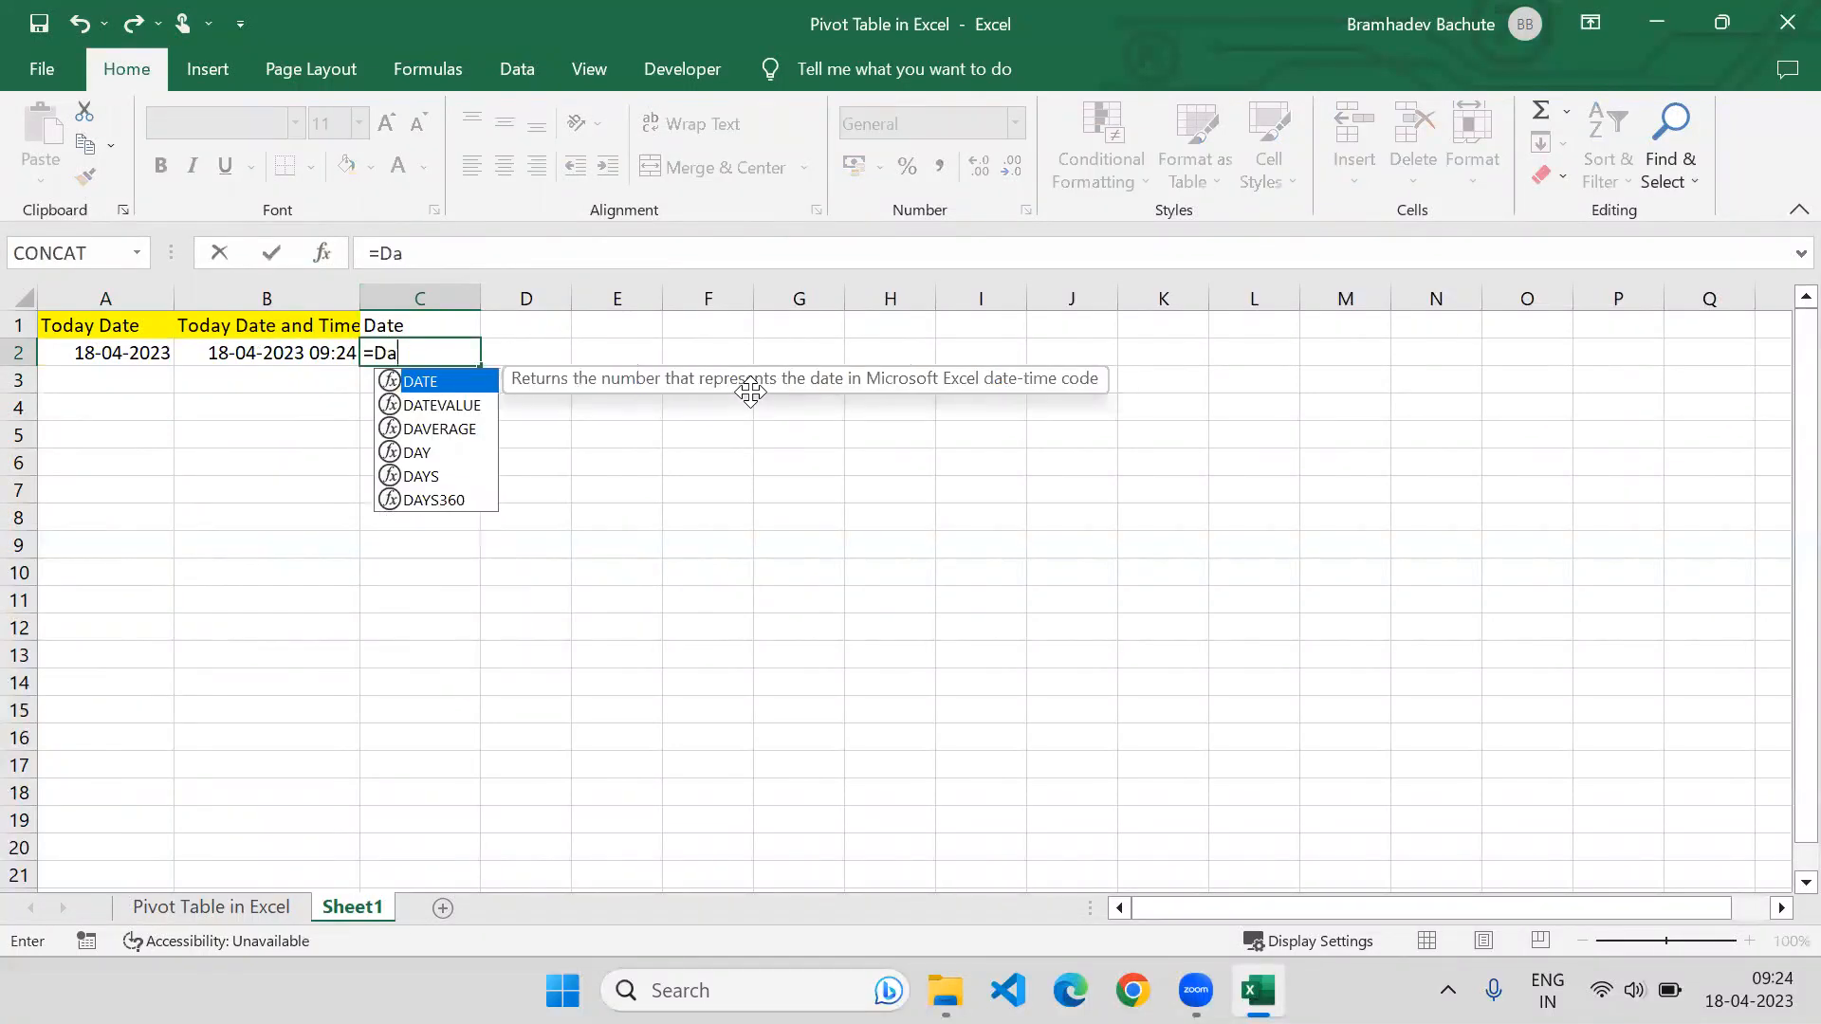
key(Tab)
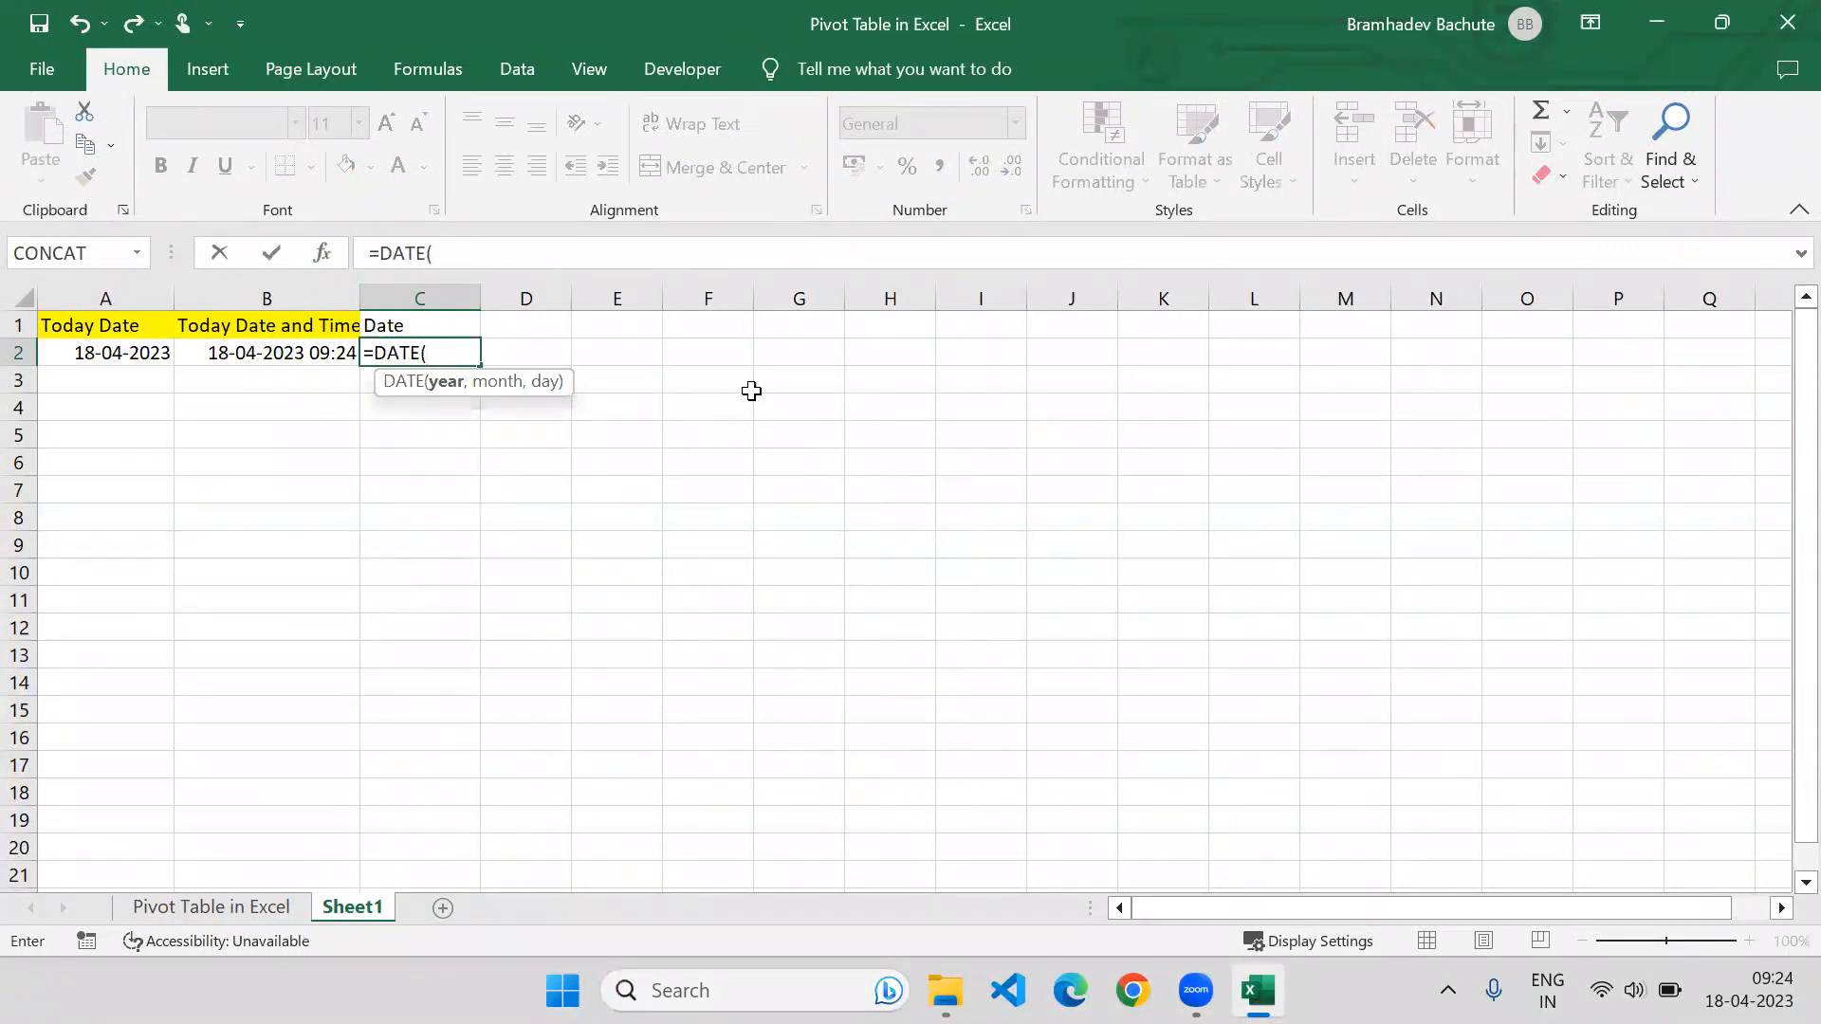
text(2023,)
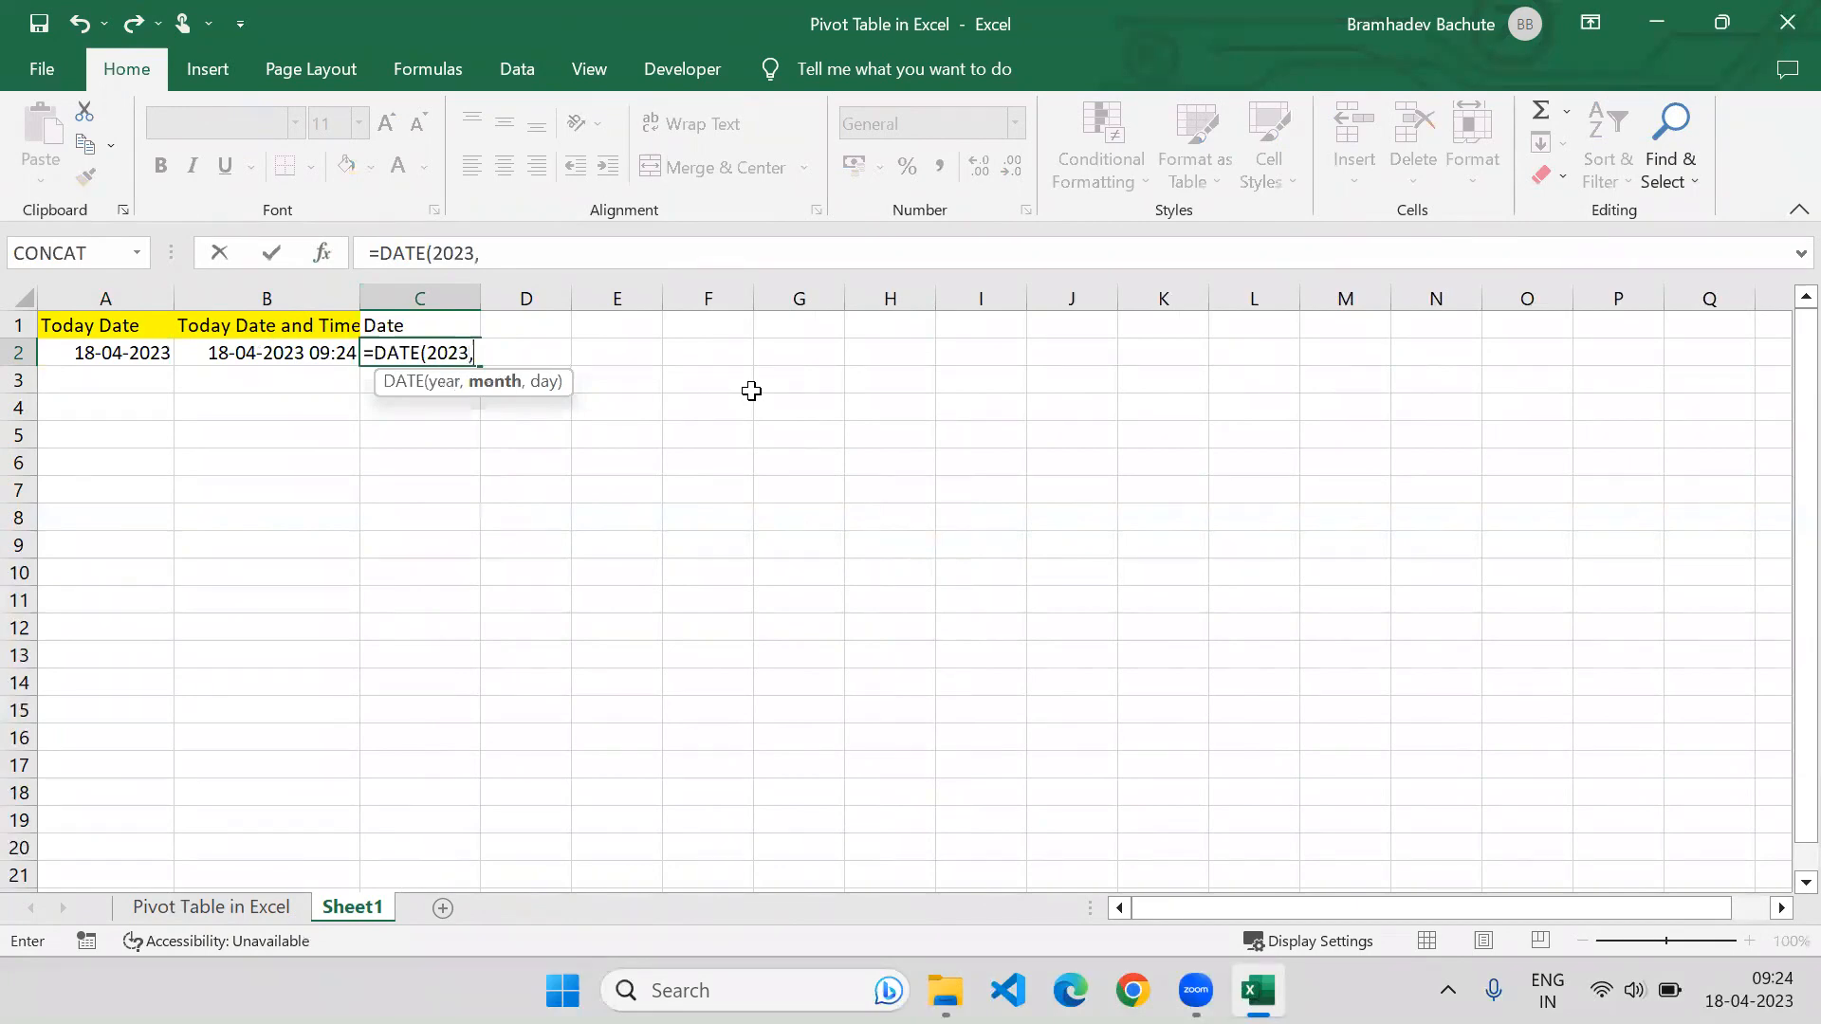
text(04,18)
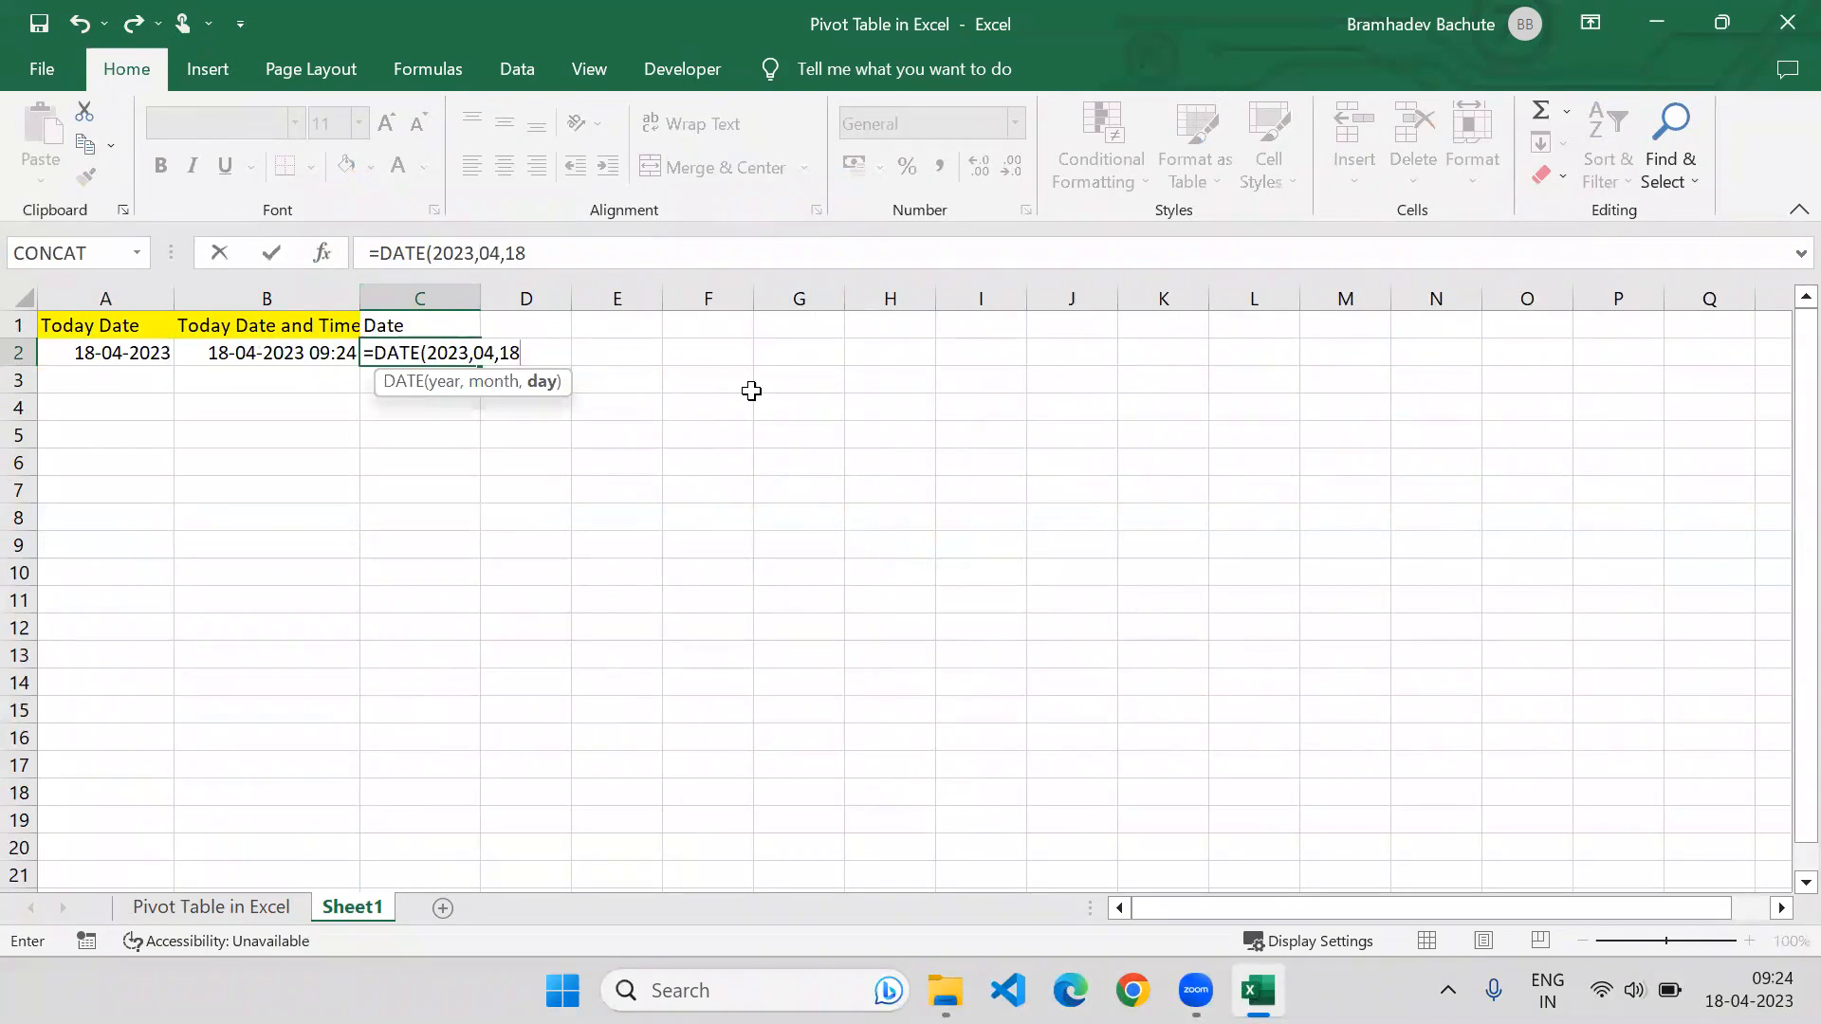
text())
key(Return)
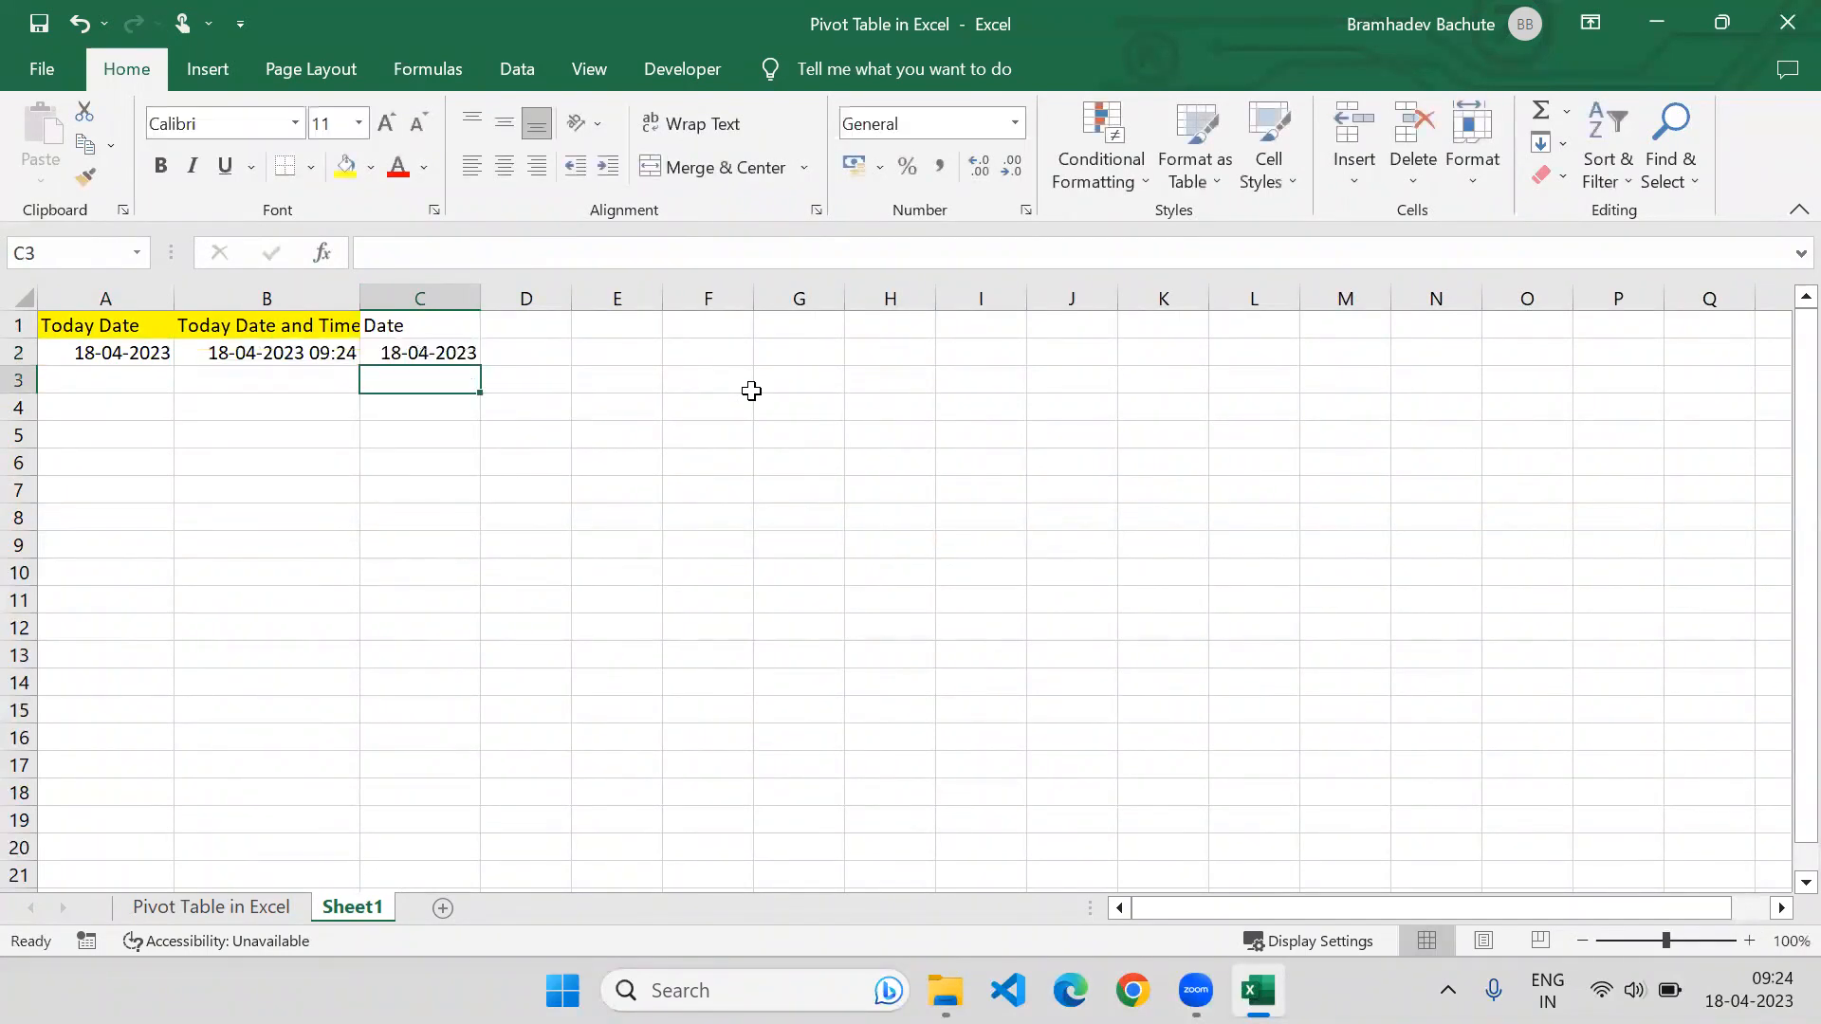
click(389, 355)
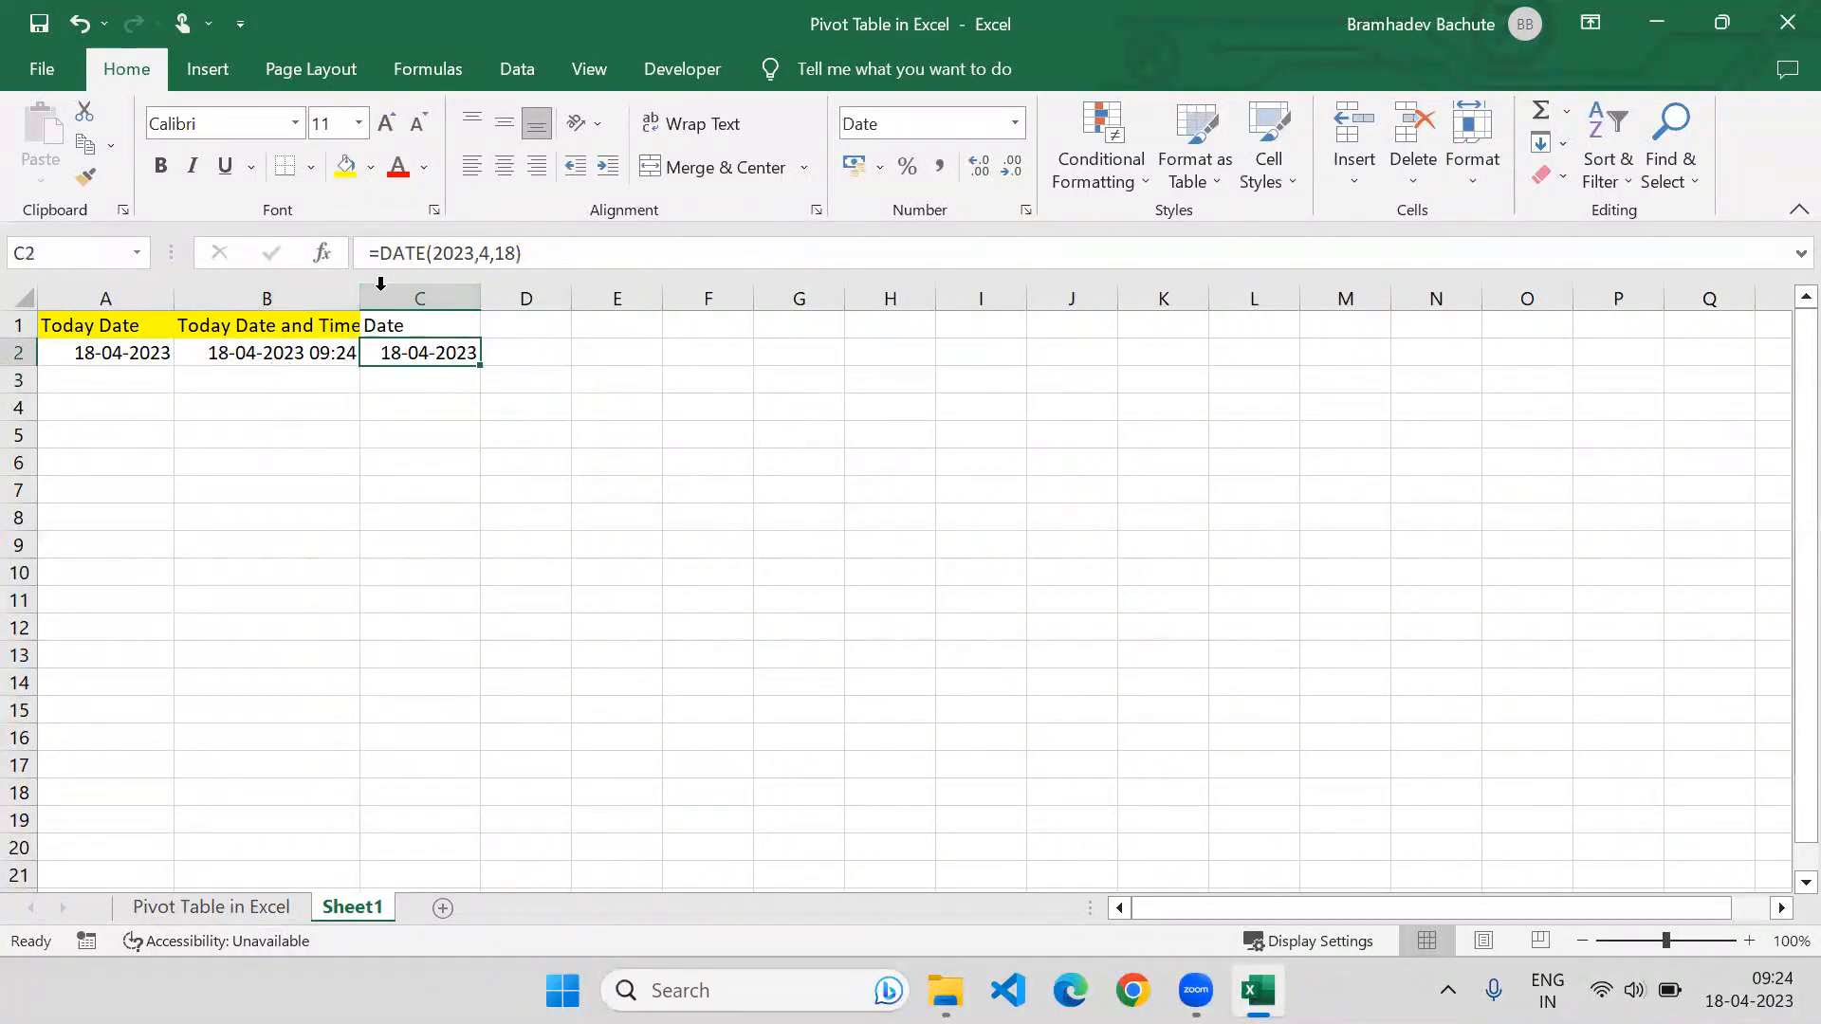
Fill the "Date" header in cell C1 with yellow, matching the other headers.
click(390, 323)
click(345, 166)
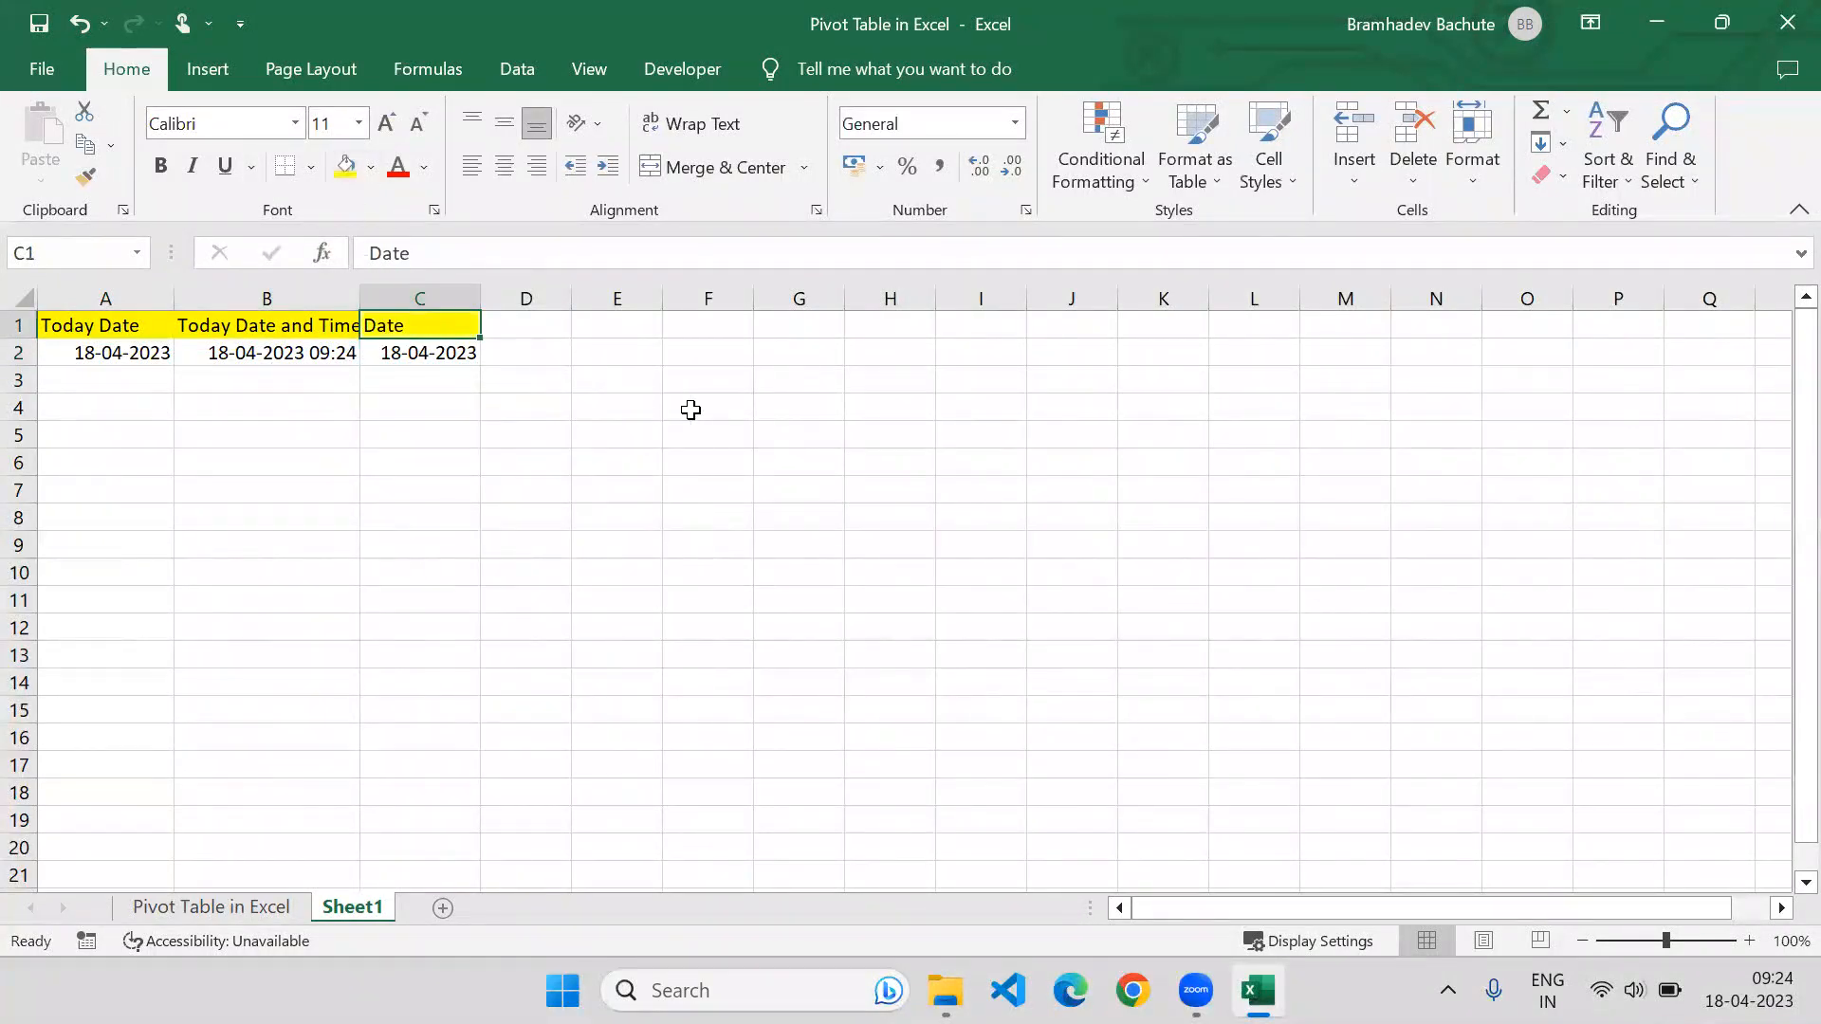
click(516, 330)
click(436, 358)
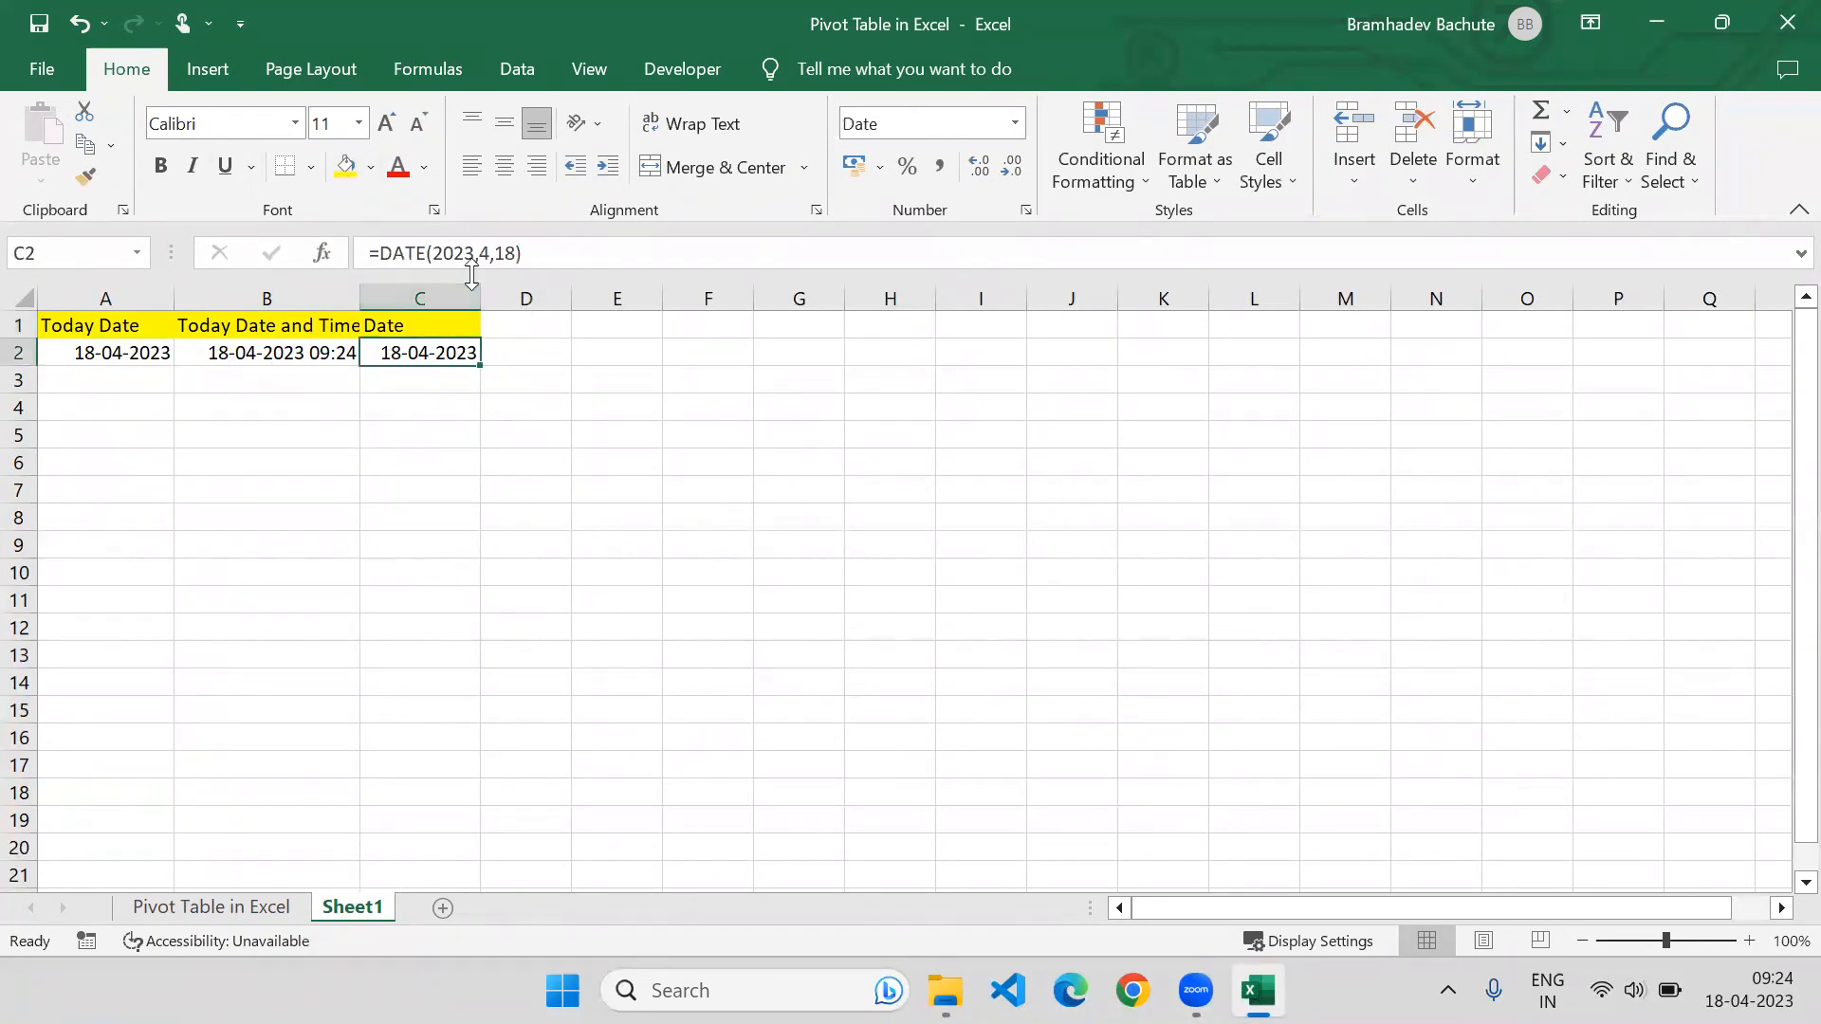
Enter the header "DateValue" in cell D1.
click(537, 325)
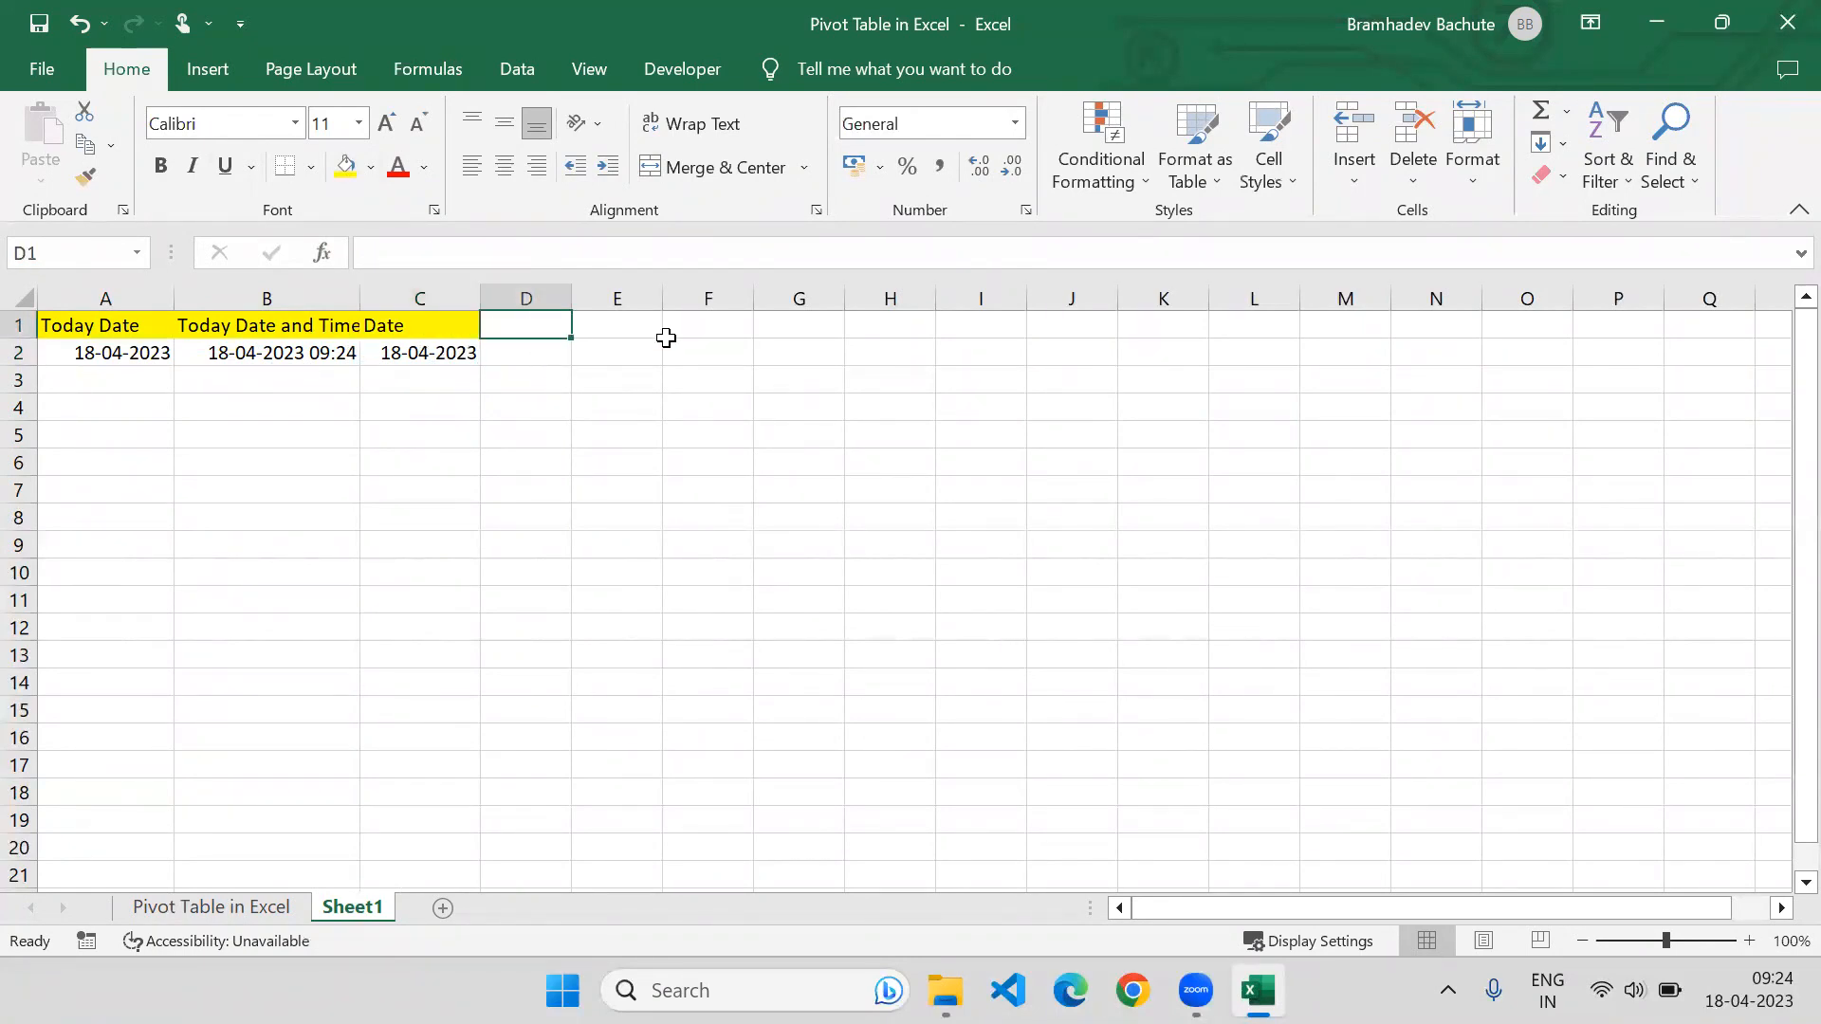
text(=)
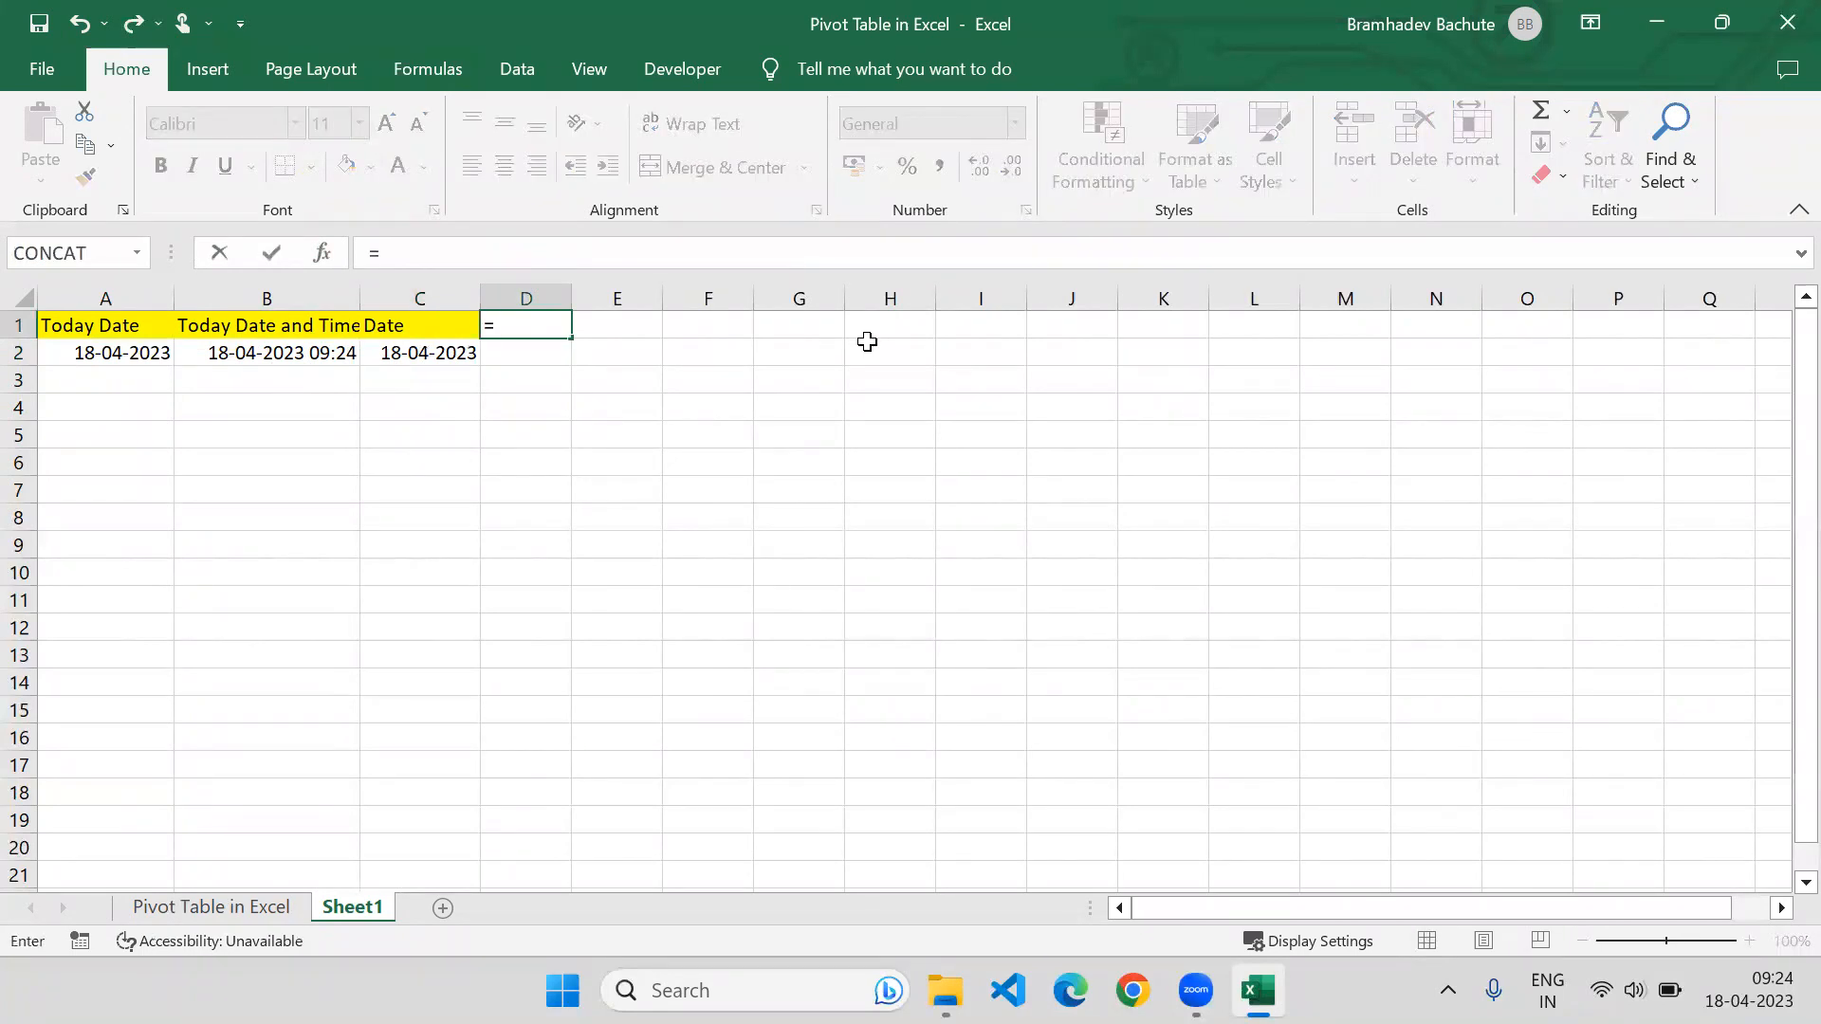
key(BackSpace)
text(DateValue)
key(Return)
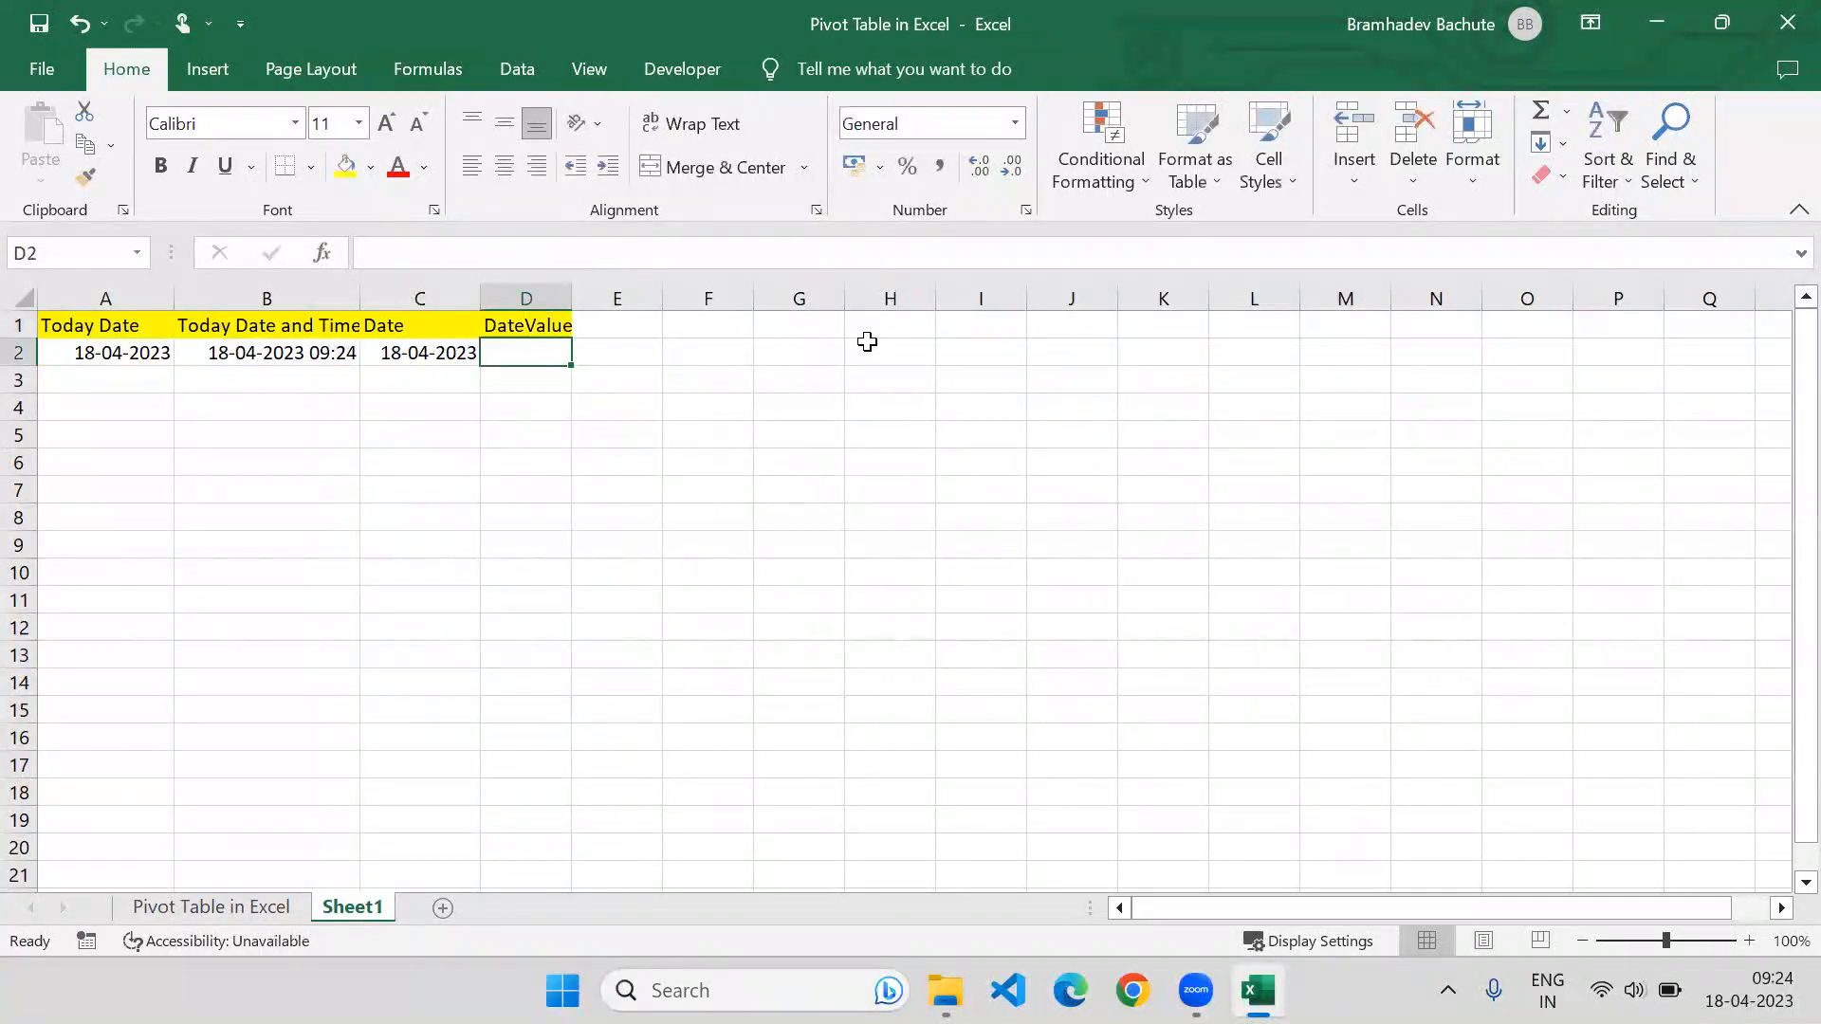
text(=Date)
key(Down)
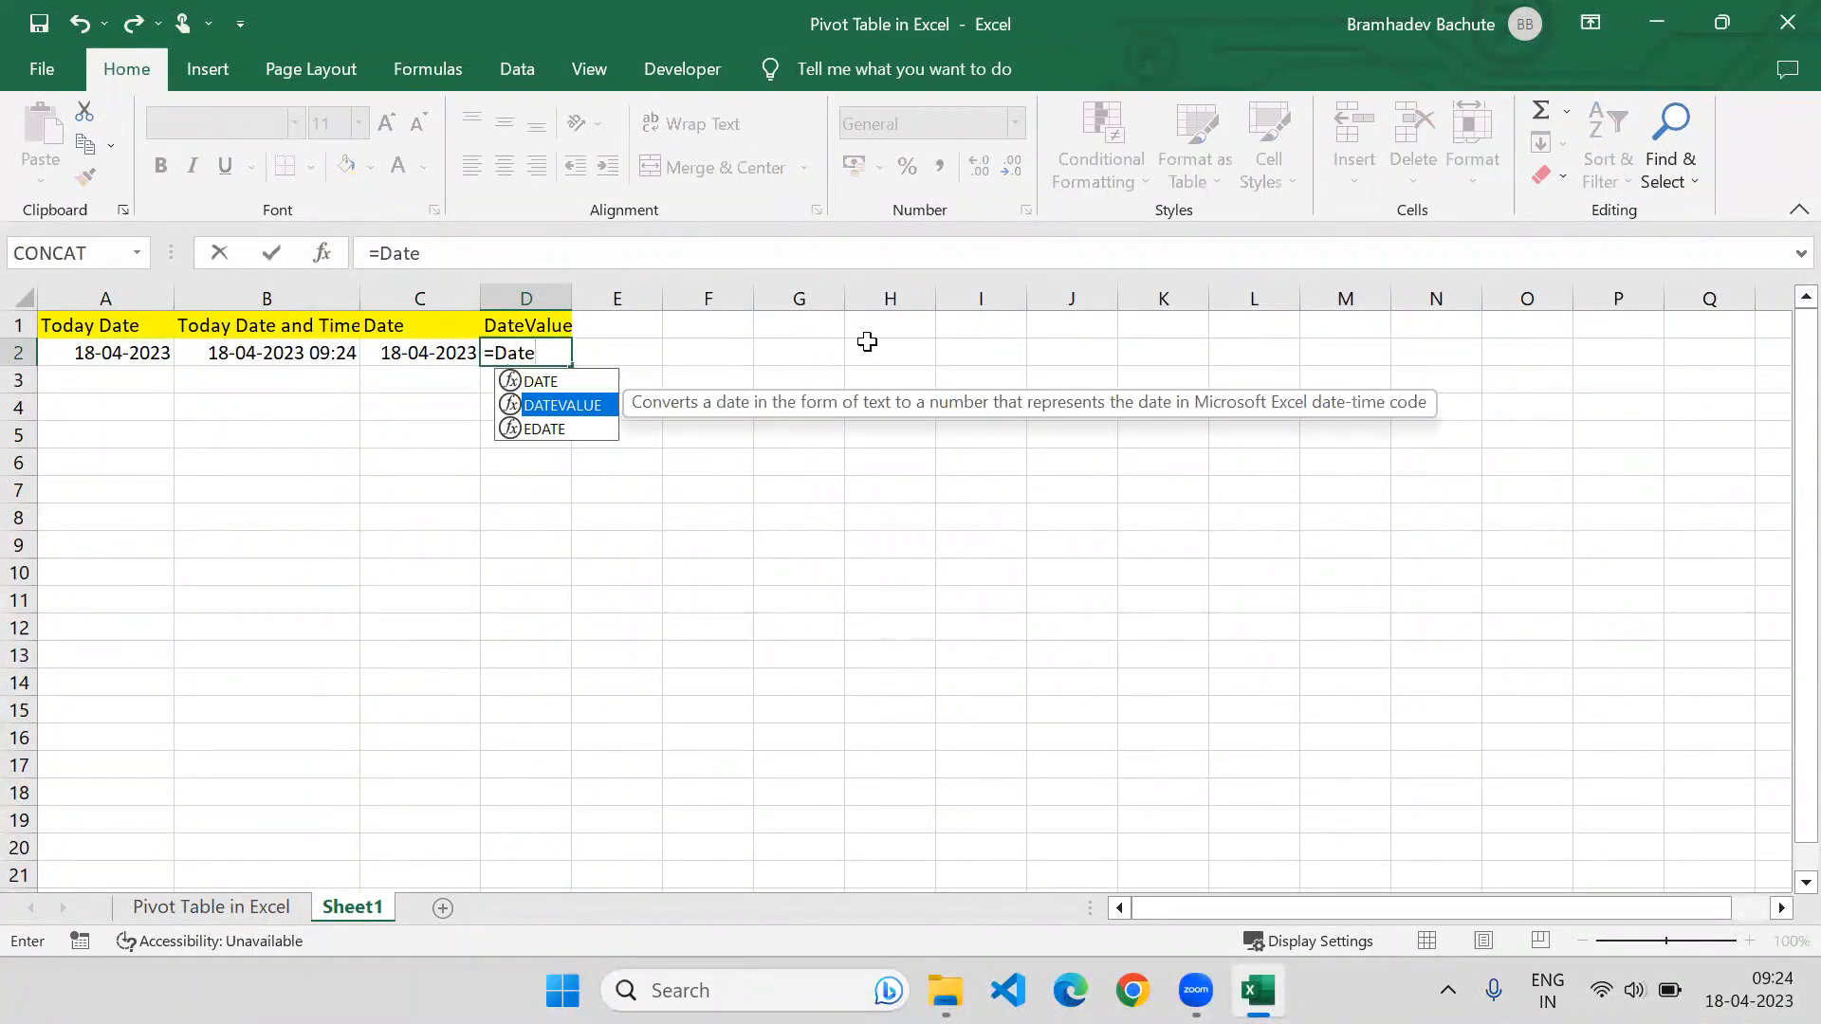
key(Tab)
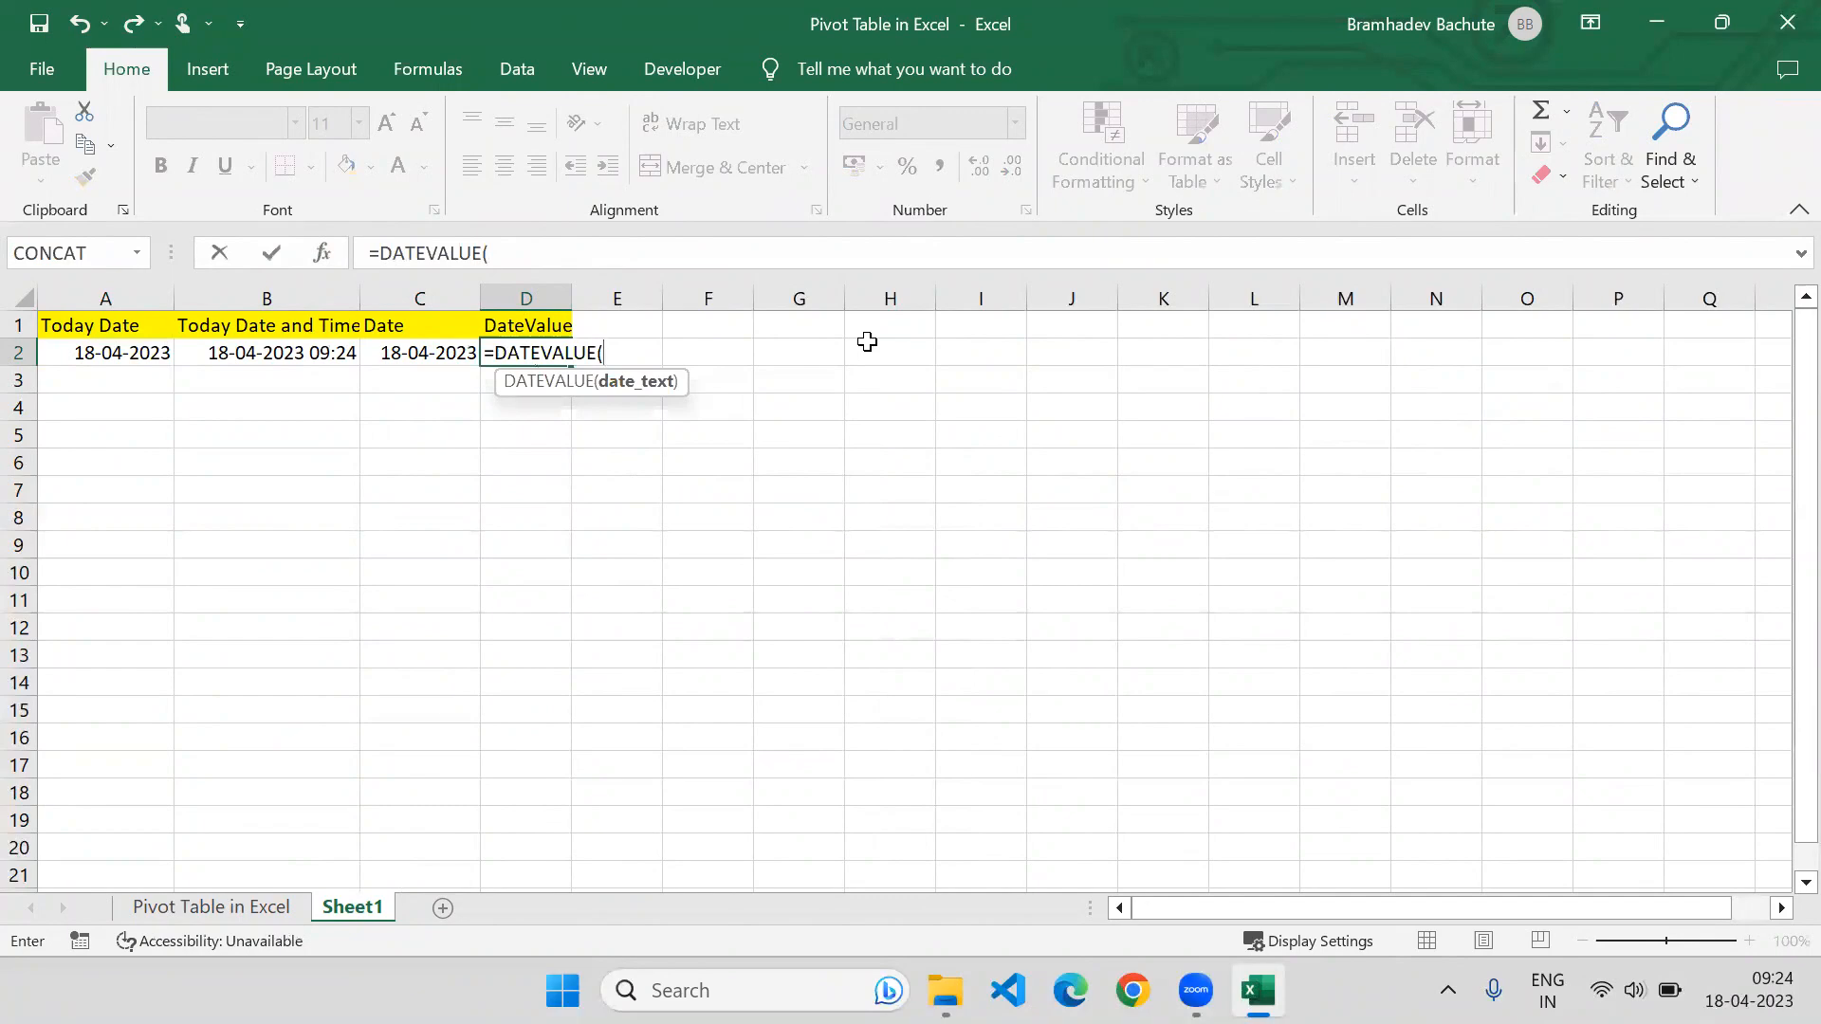
key(Escape)
key(Left)
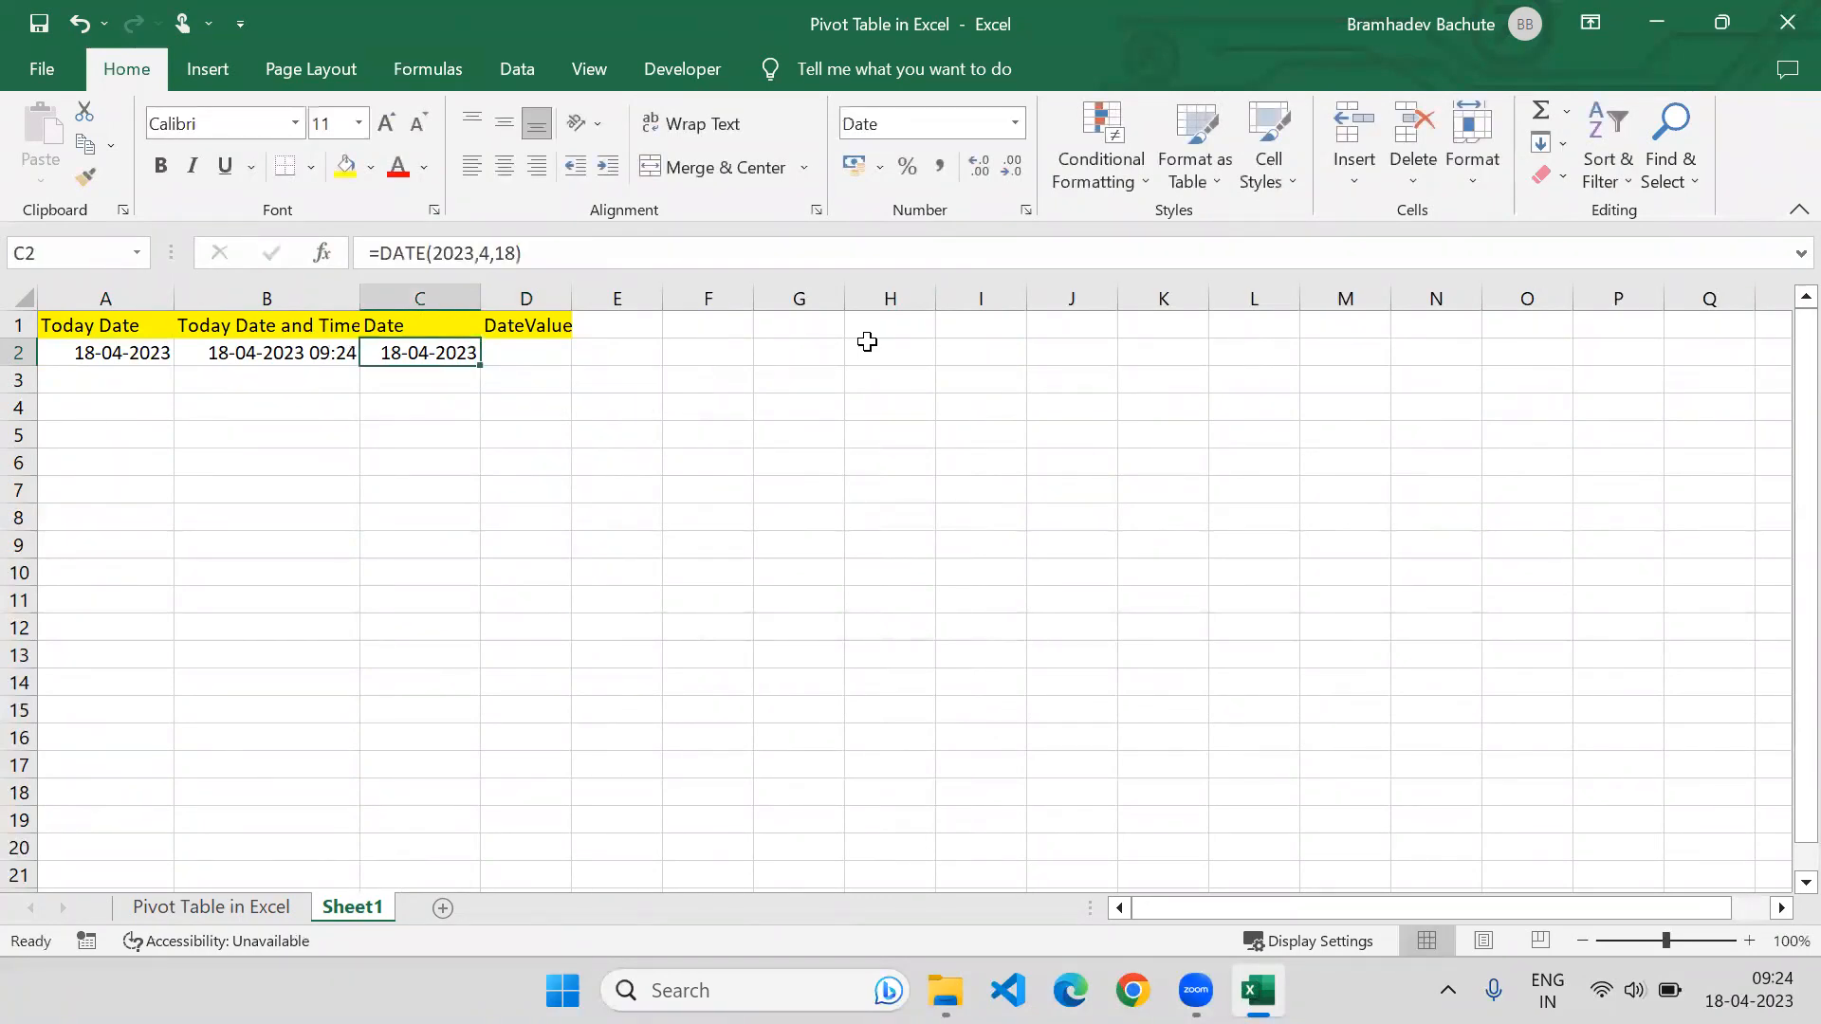
Paste the date from C2 into C5 as values only and give it a day-month-year date format.
key(ctrl+c)
key(Down)
key(Down)
key(Down)
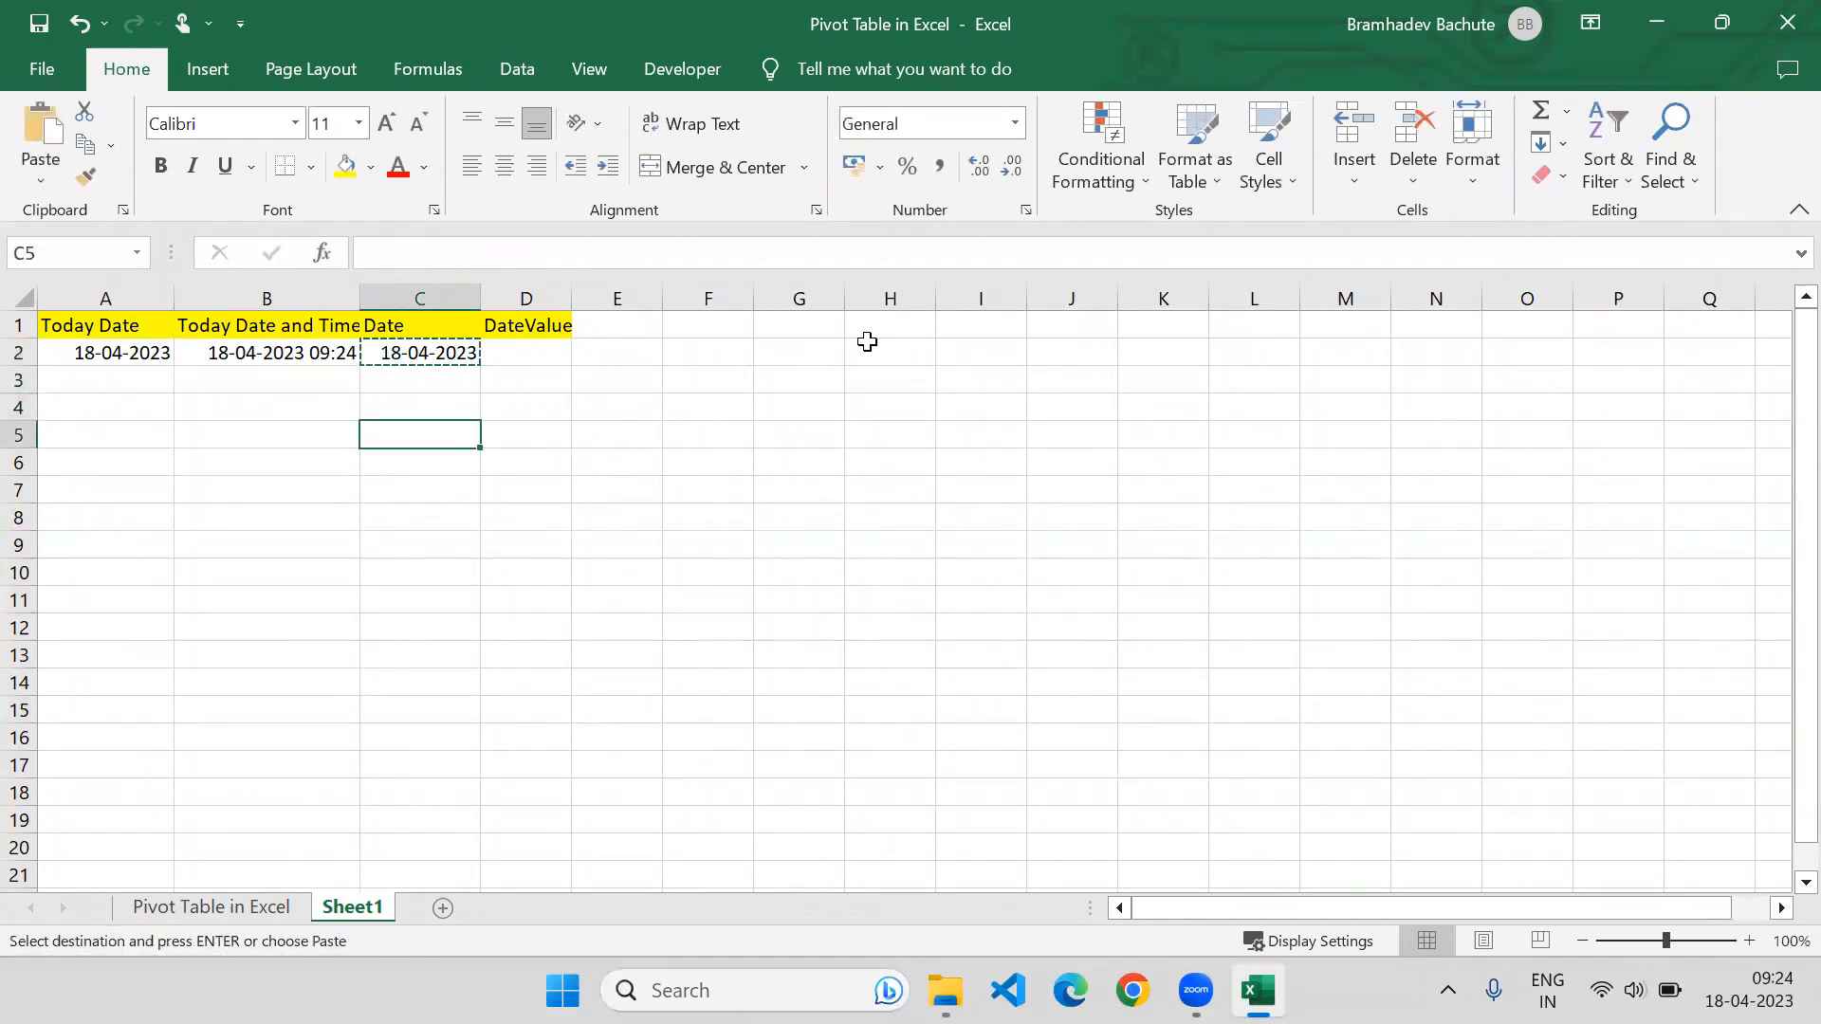
key(ctrl+alt+v)
key(v)
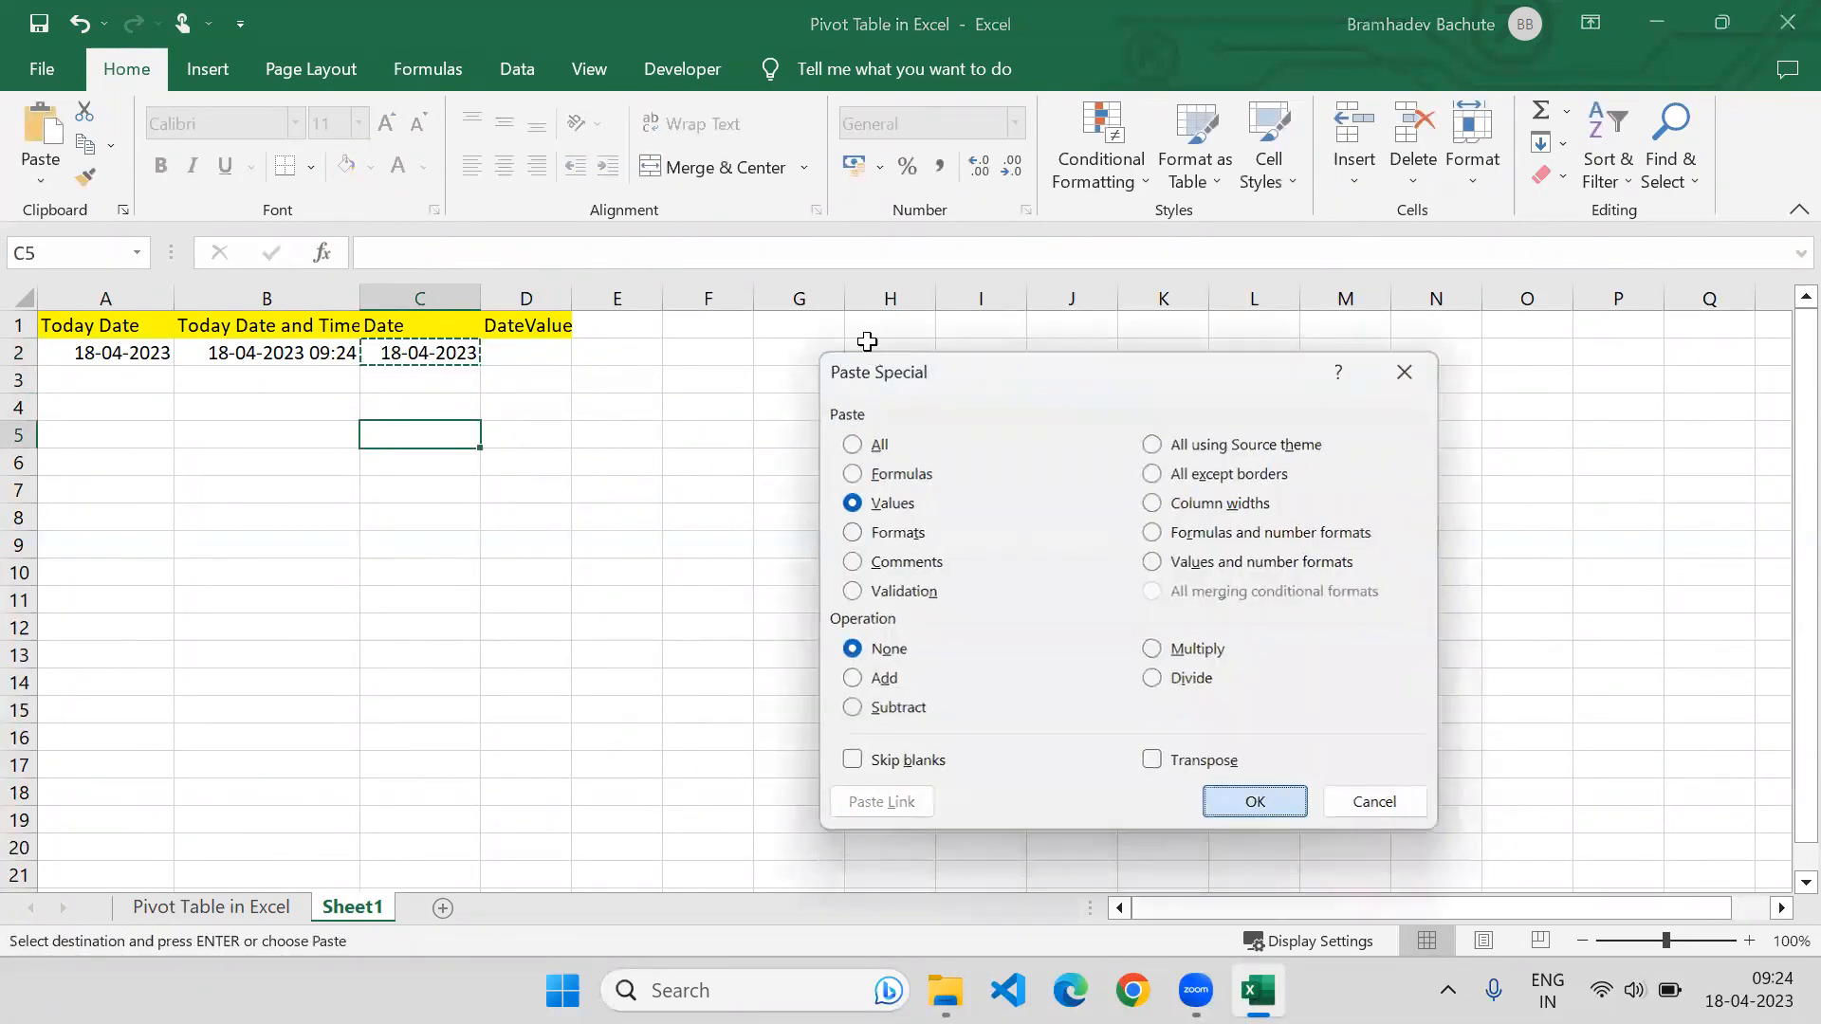
key(Return)
key(ctrl+shift+3)
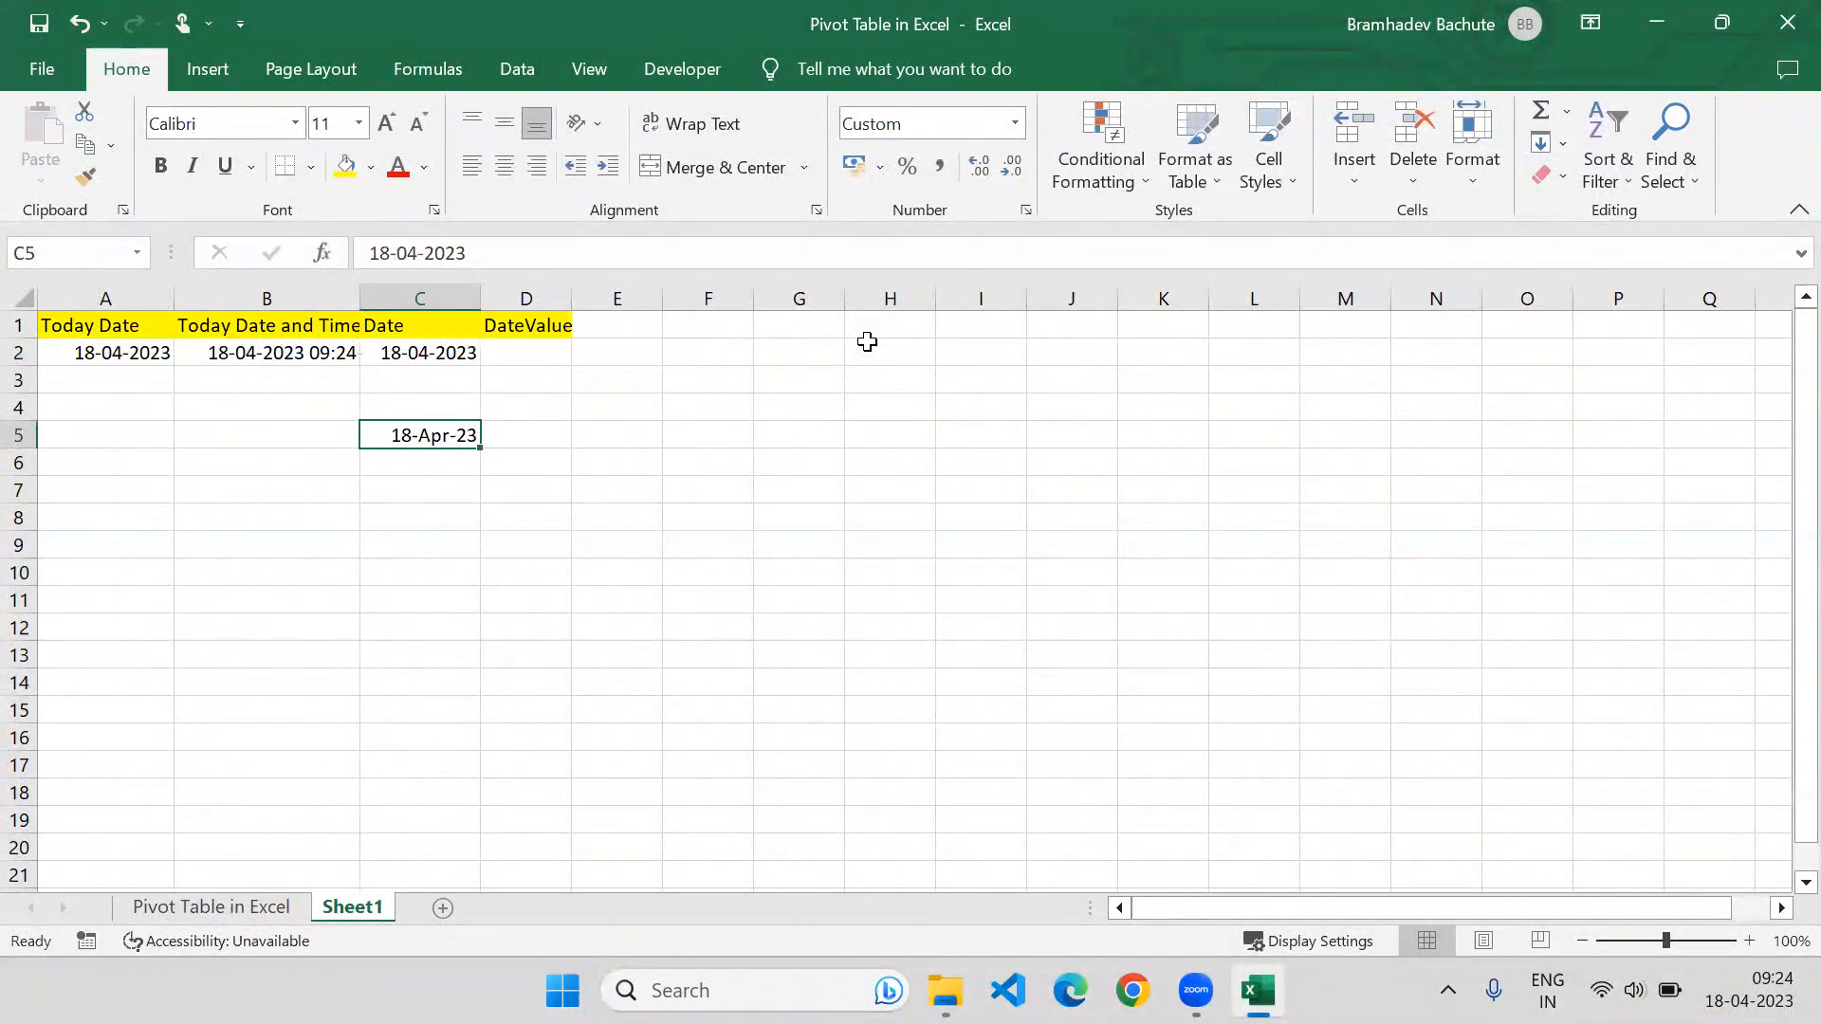
Copy the date formatting of C2 onto the pasted value in C5.
click(432, 357)
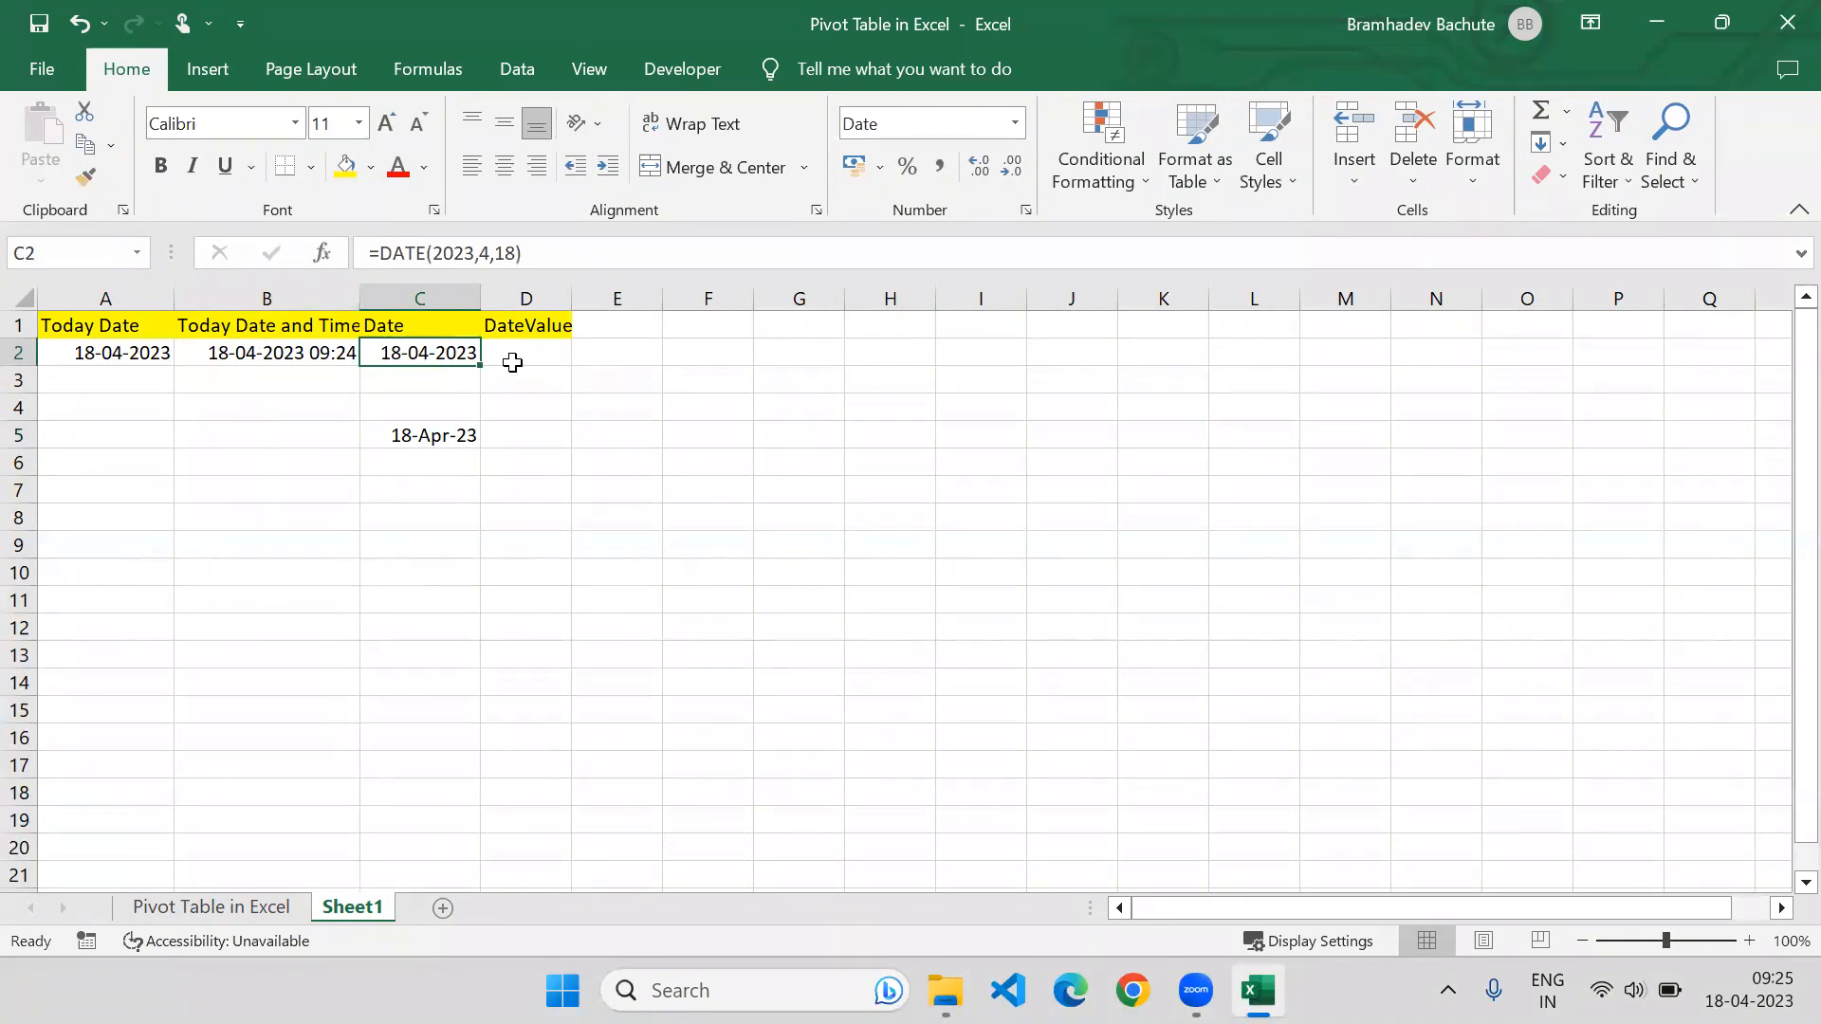
click(85, 176)
click(432, 435)
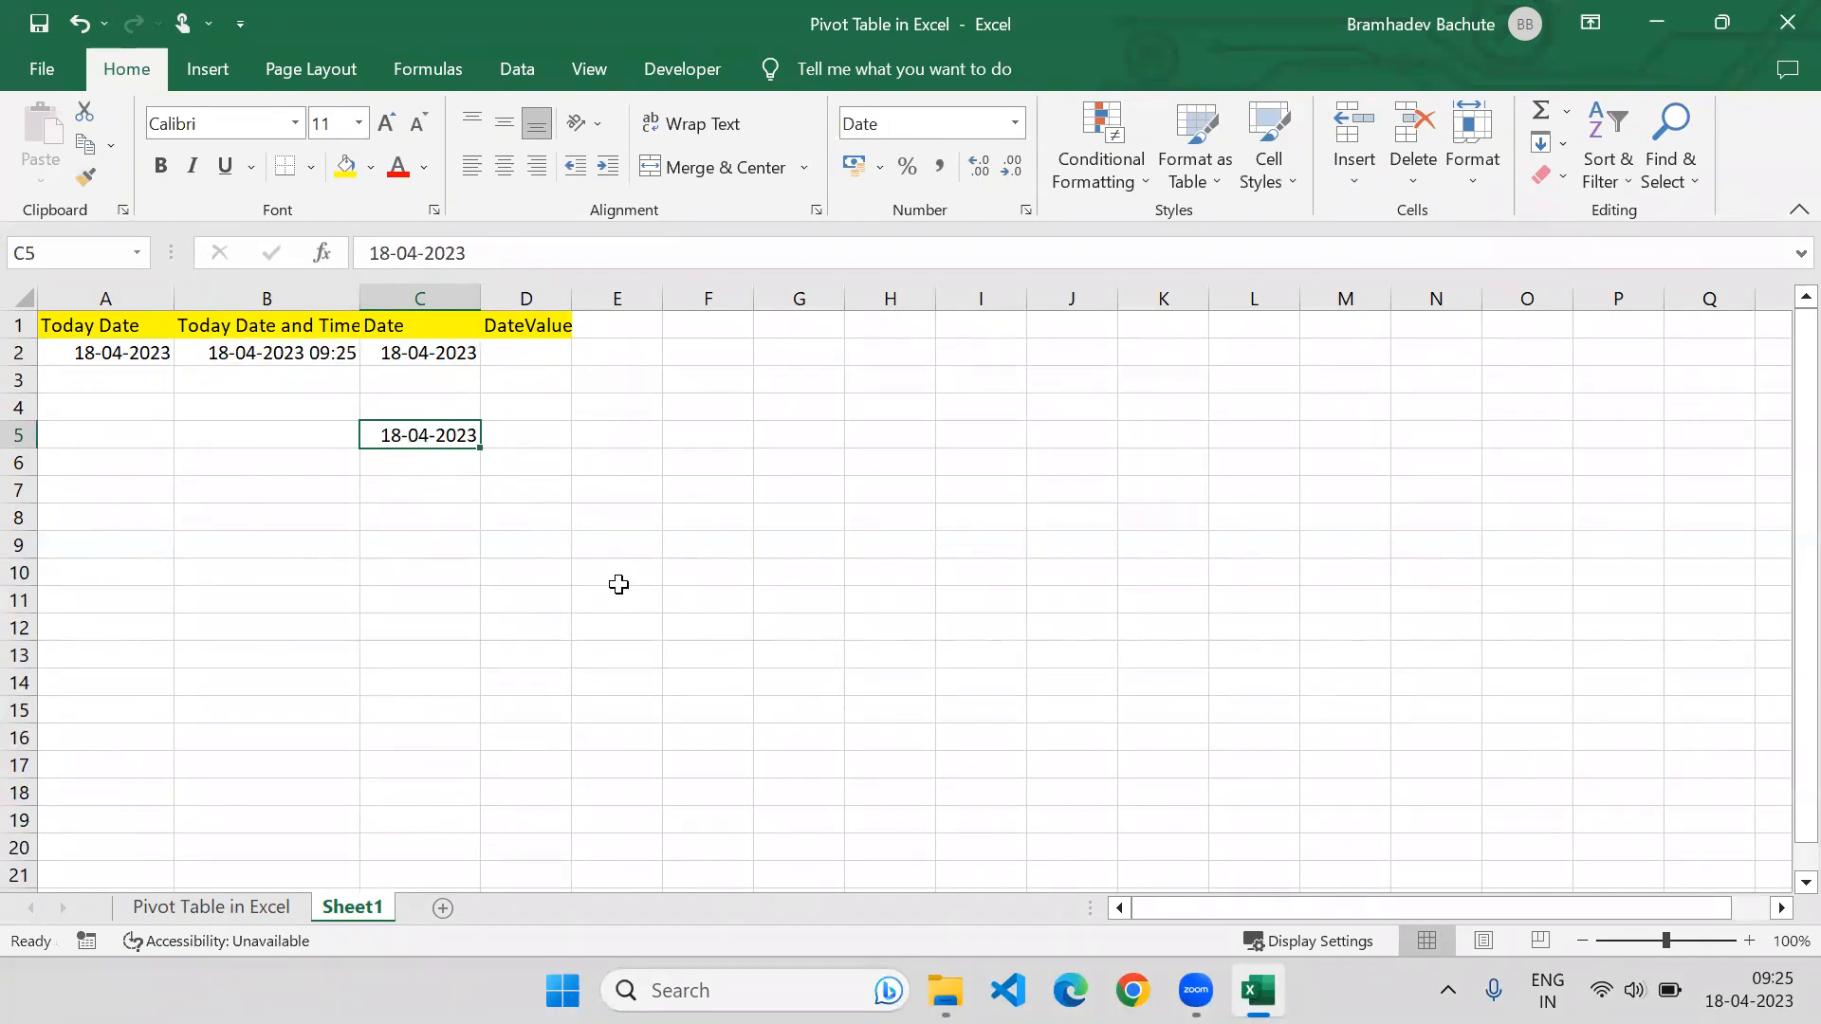
Convert the date in C5 to text using Text to Columns, delimited by tab, with the Text column data format.
key(alt+a)
key(e)
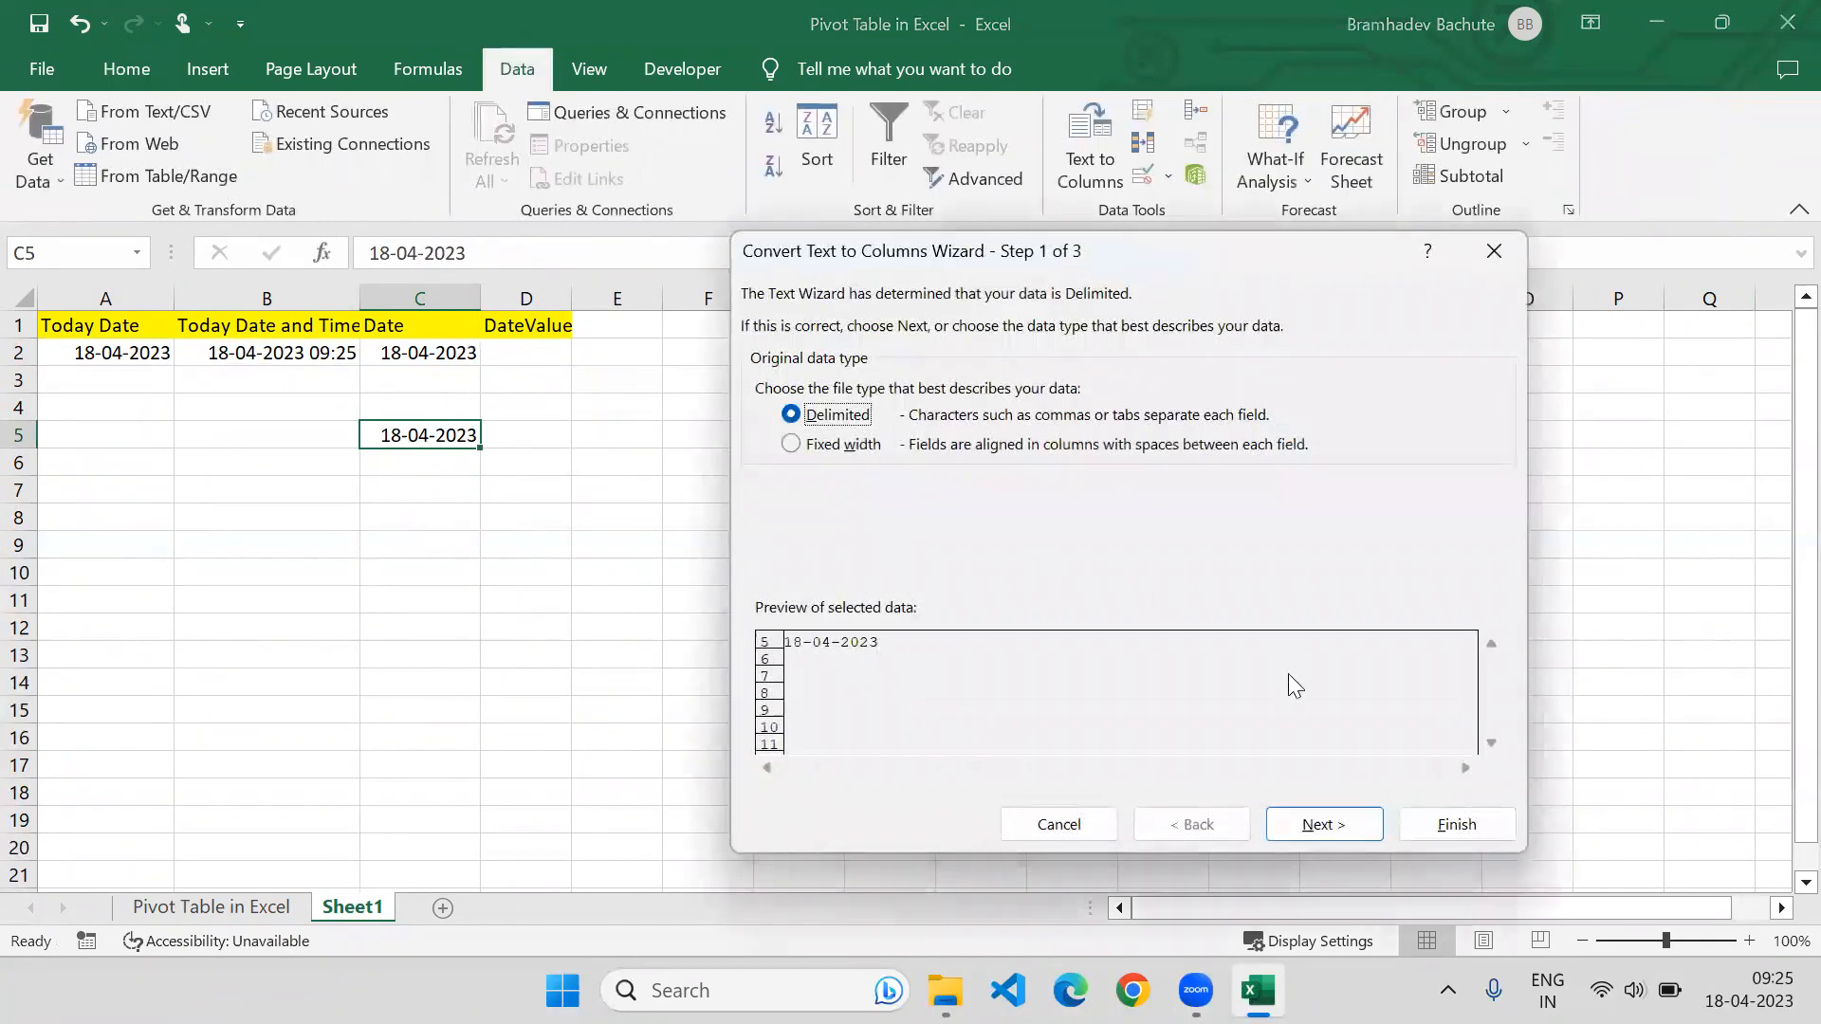
click(1325, 821)
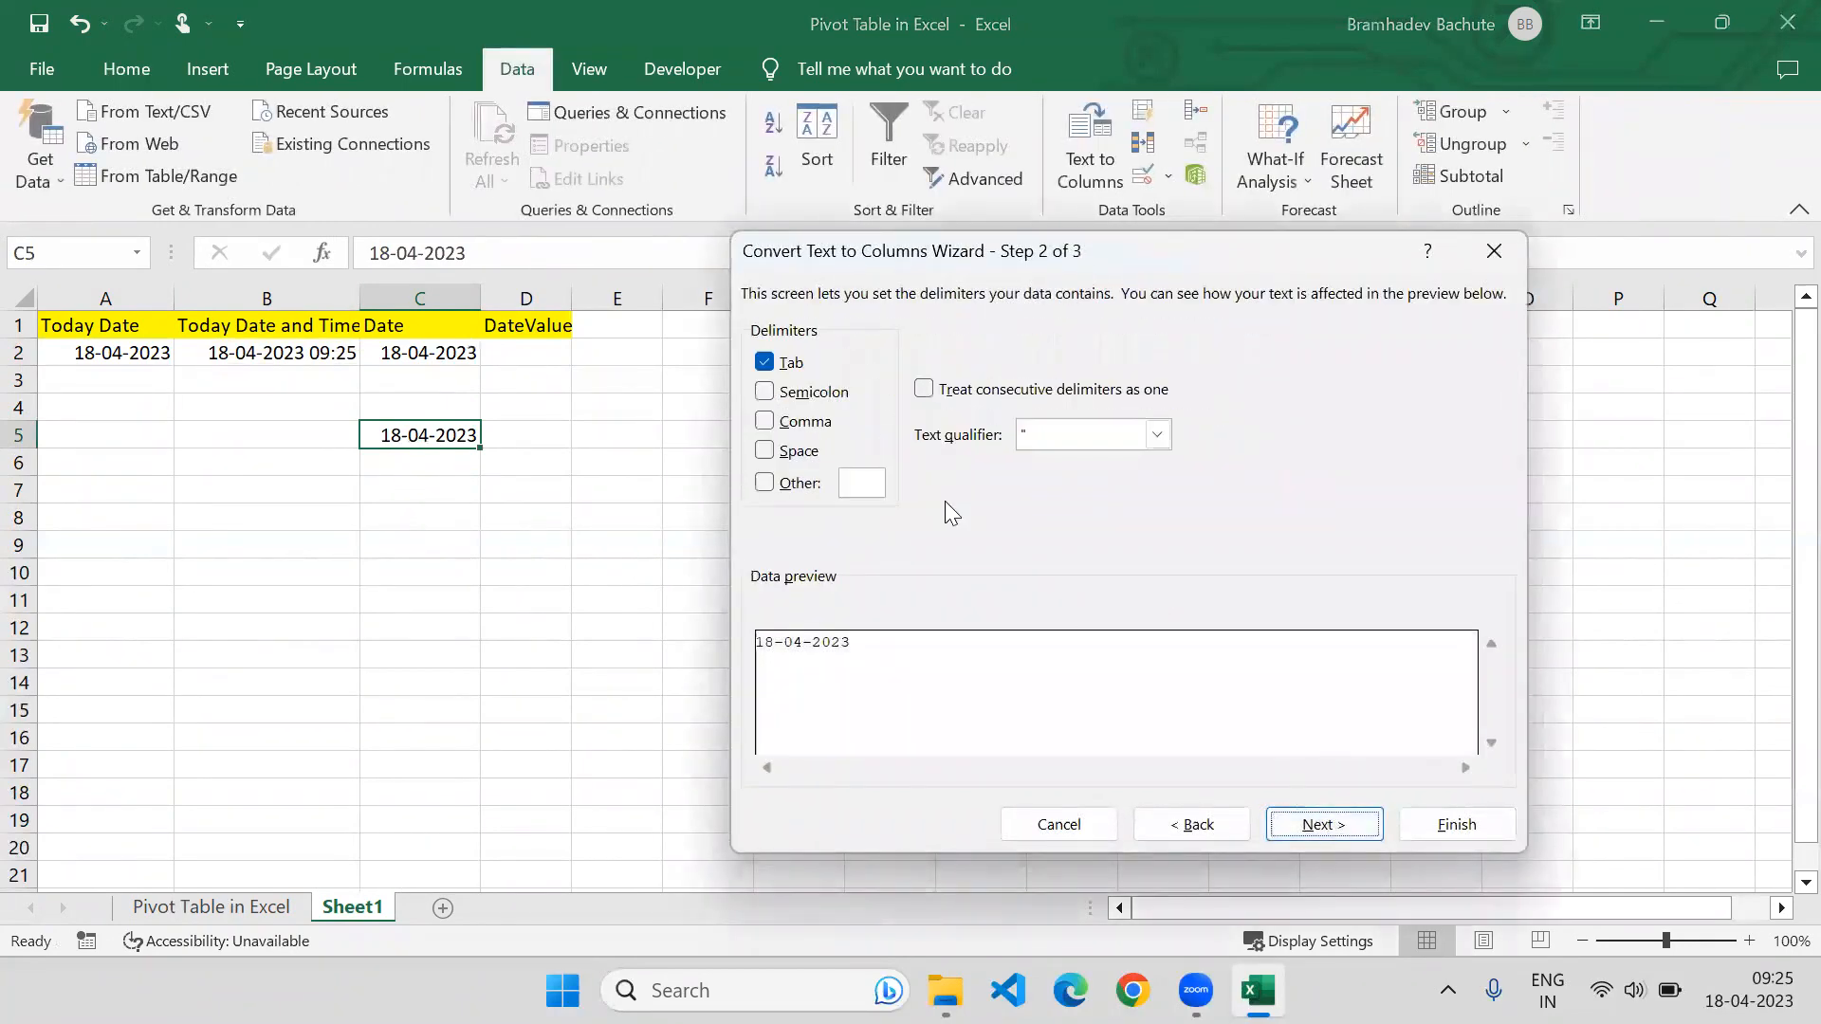
click(1315, 823)
click(792, 388)
click(1455, 824)
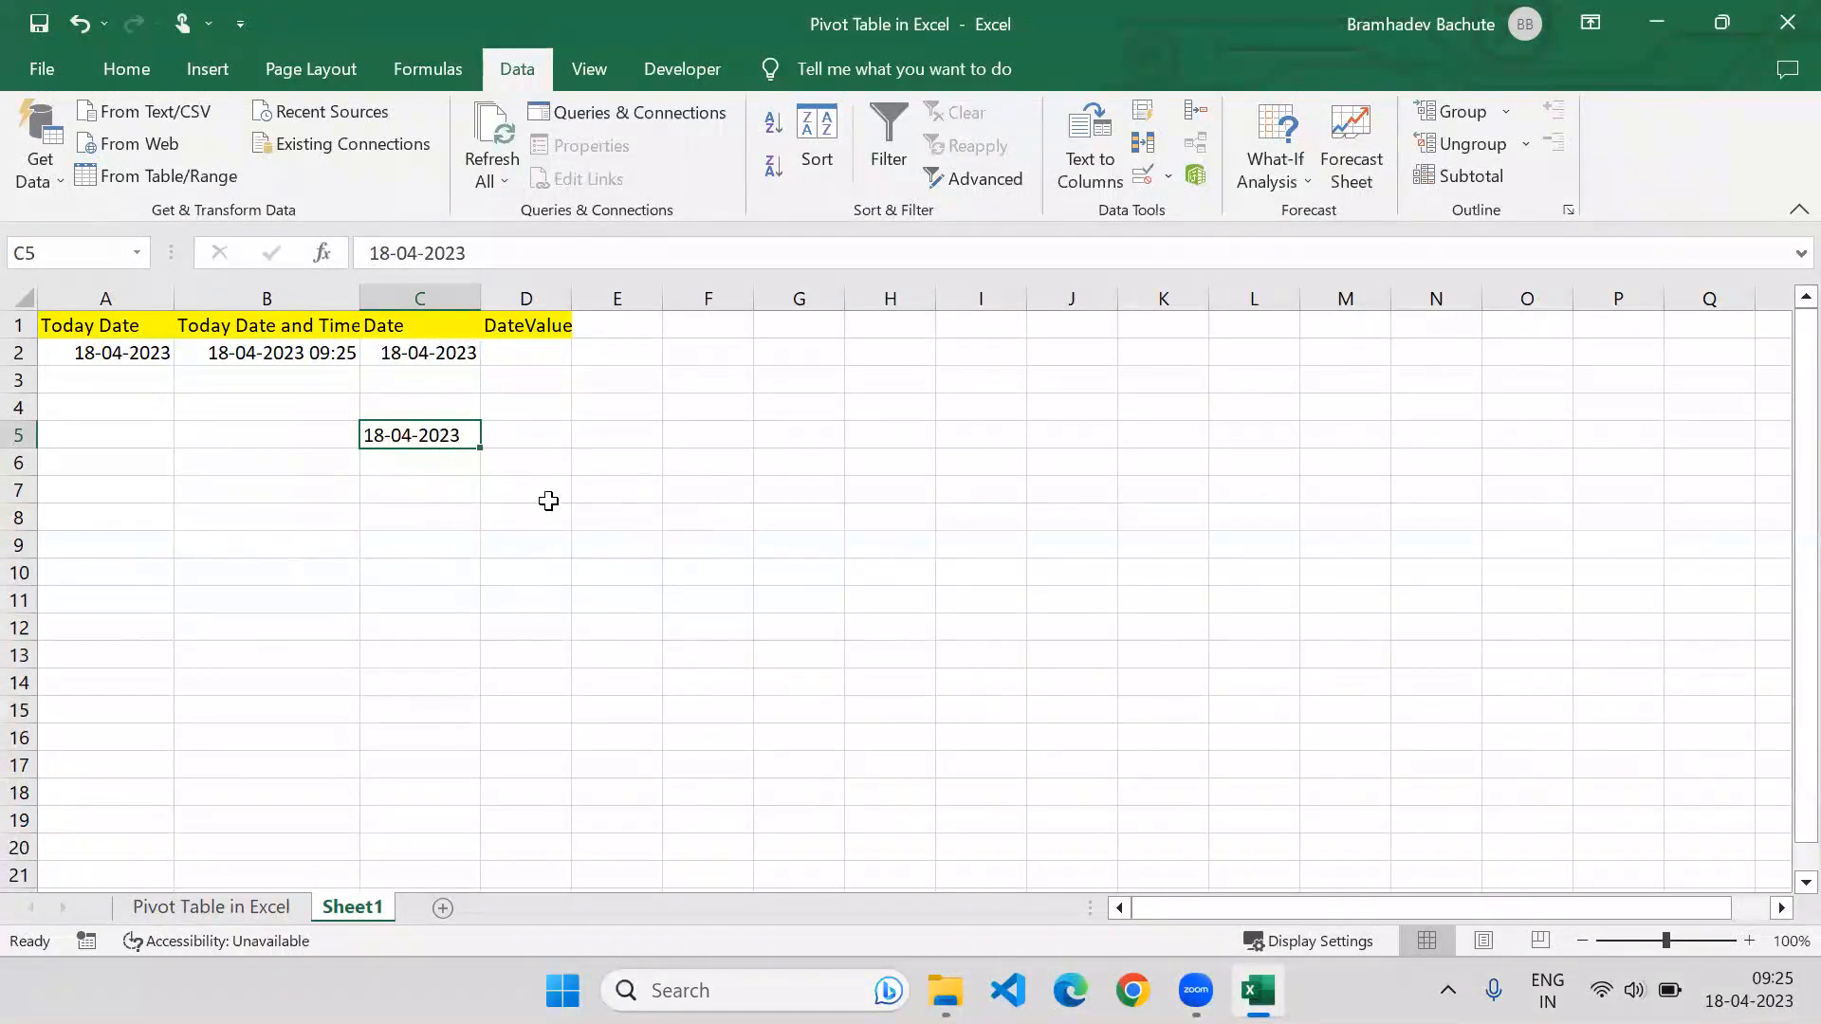
click(145, 68)
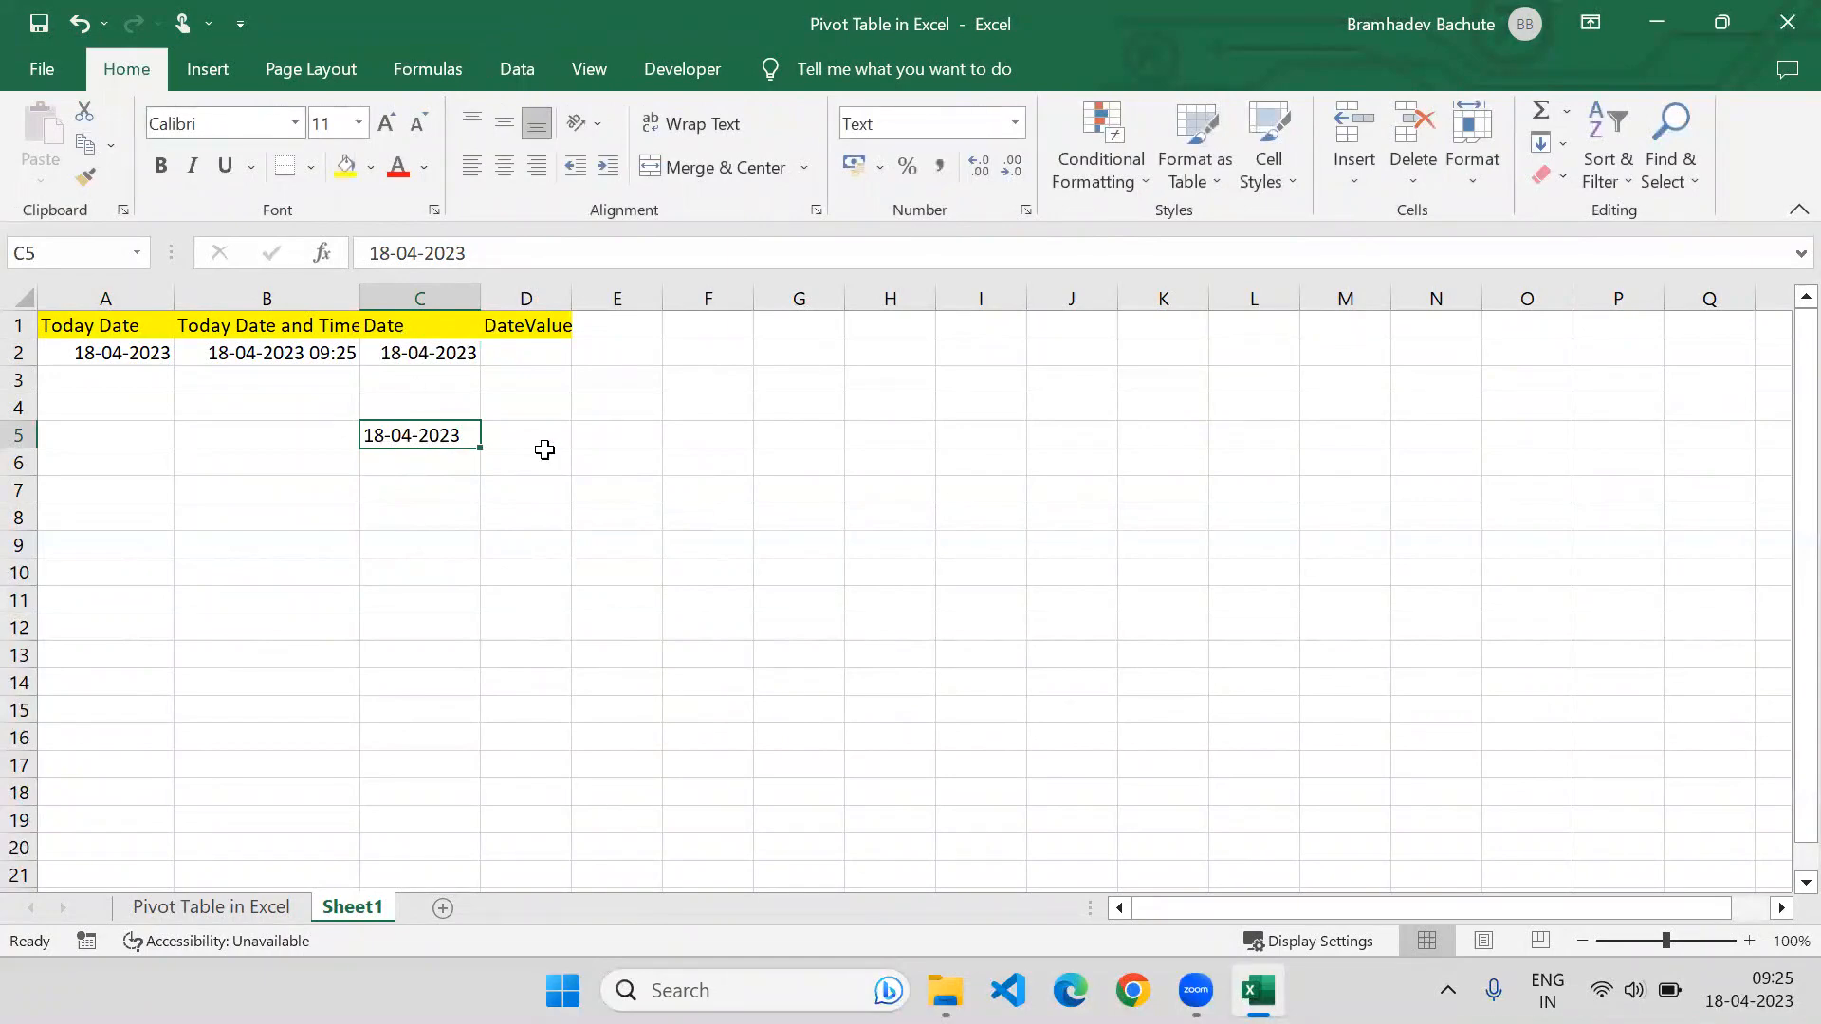
Enter the formula =DATEVALUE(C5) in cell D2 under the "DateValue" header.
click(527, 355)
text(=)
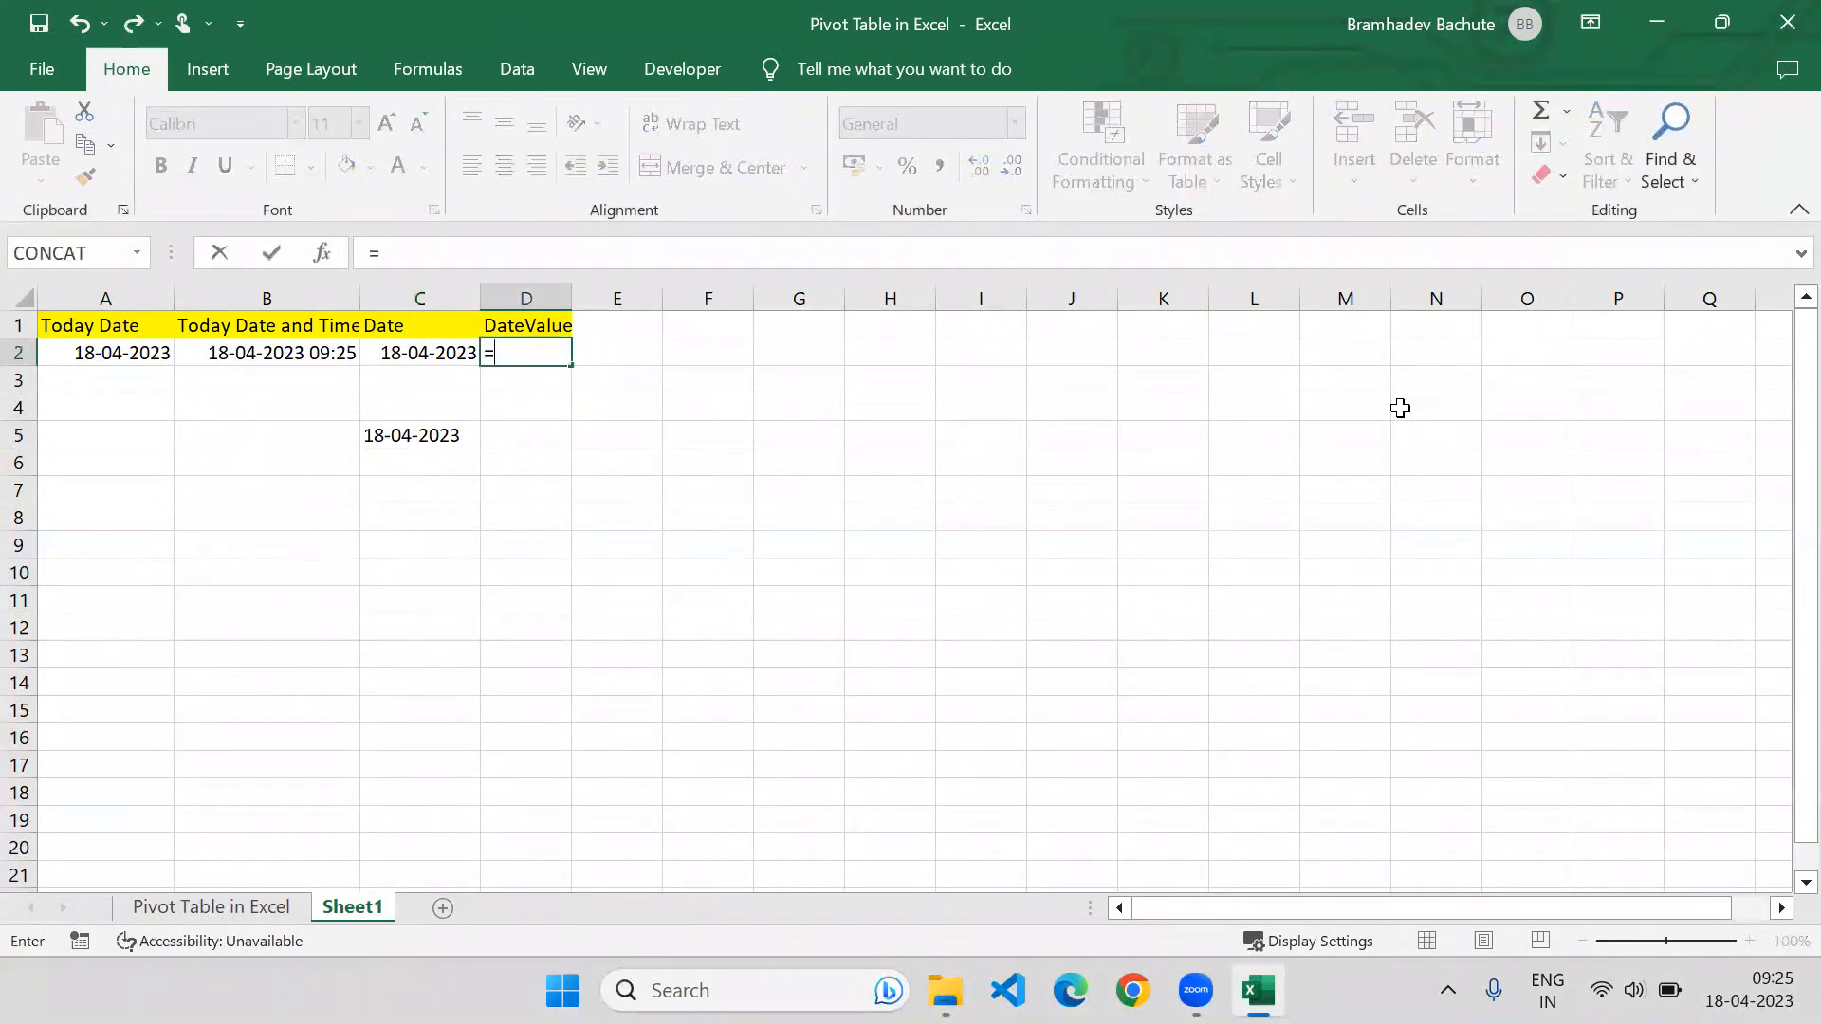
text(date)
key(Down)
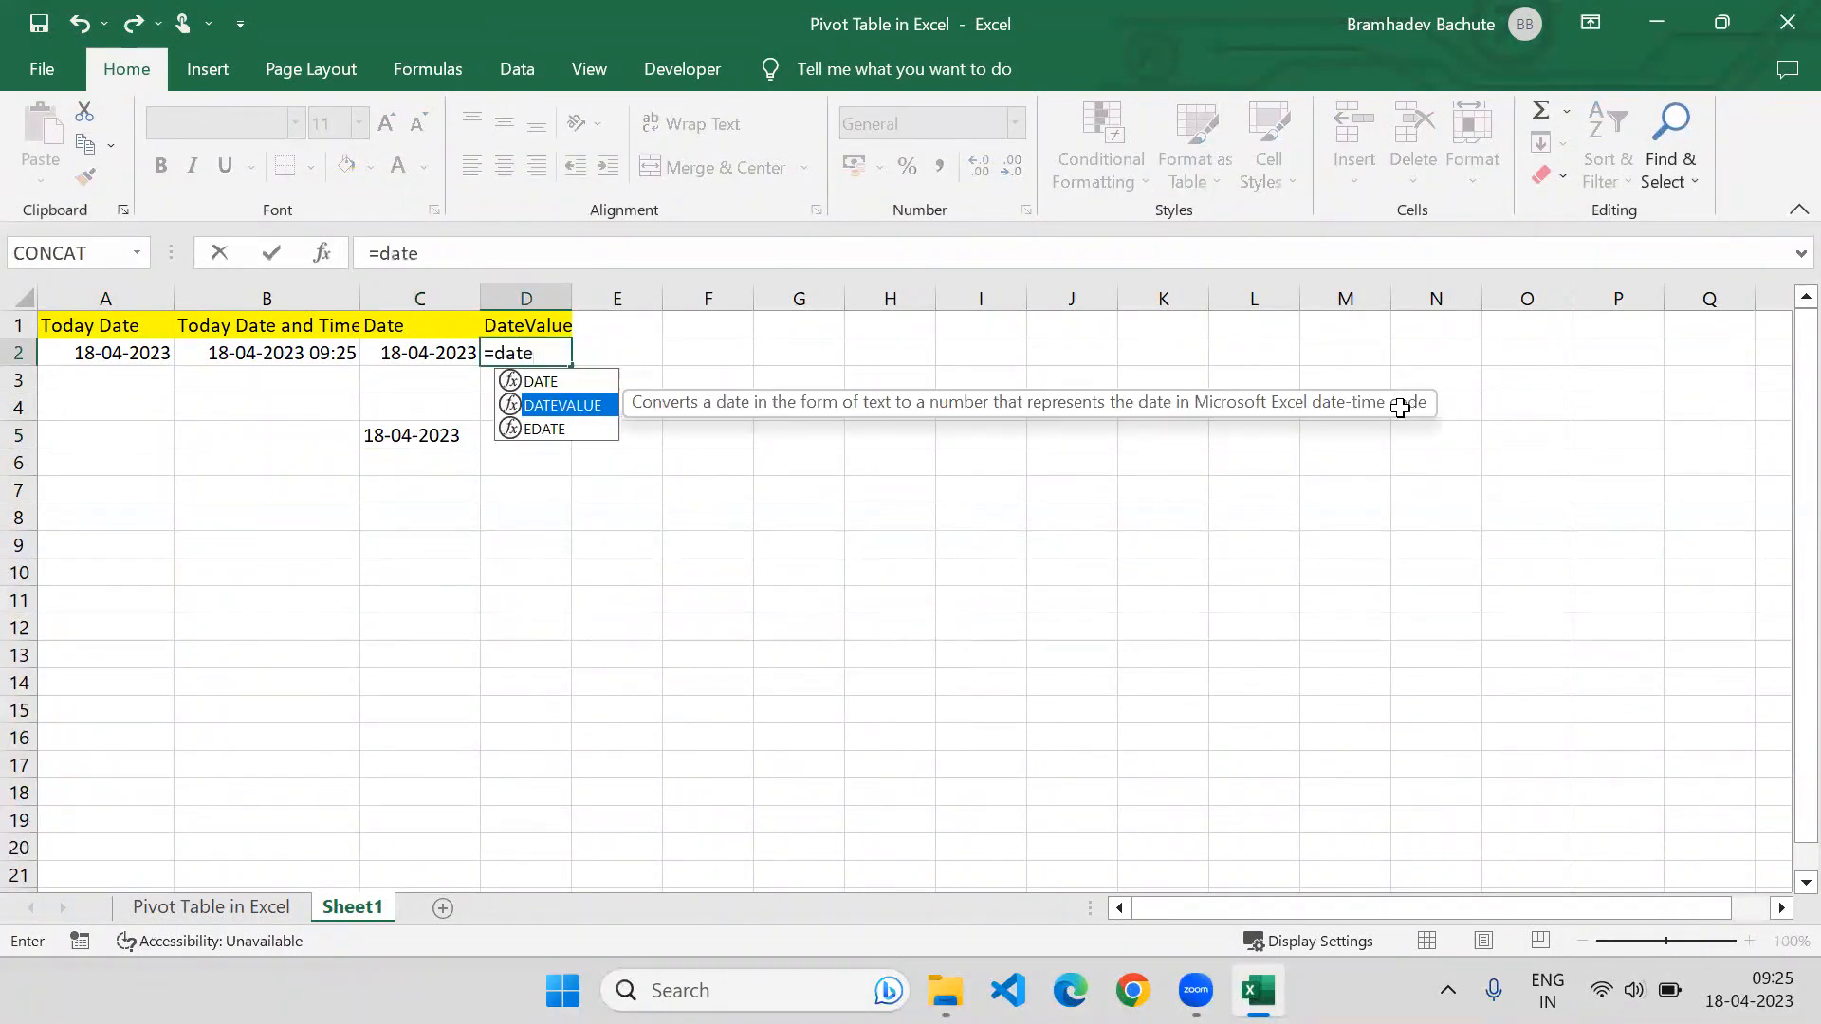
key(Tab)
key(Left)
key(Down)
key(Down)
key(Down)
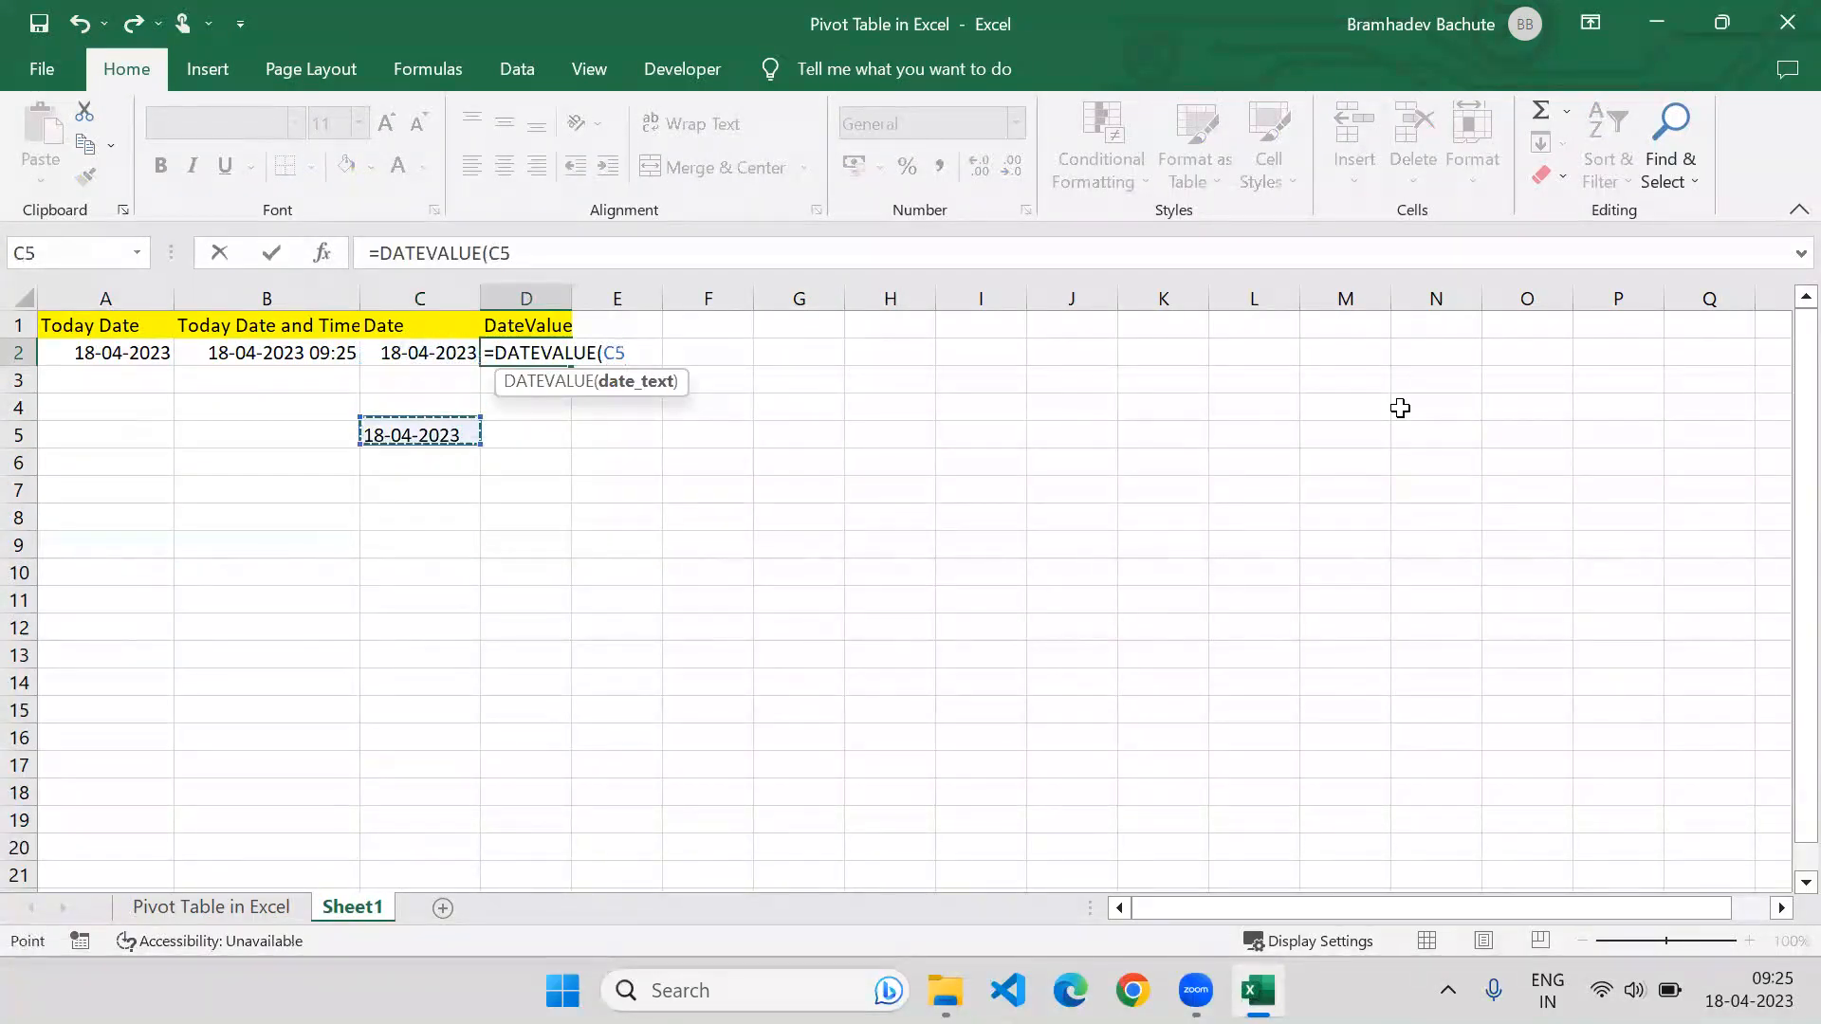
text())
key(Return)
Format D2 as a date, matching the formatting of C2, and fit column D to its contents.
key(Up)
key(ctrl+shift+3)
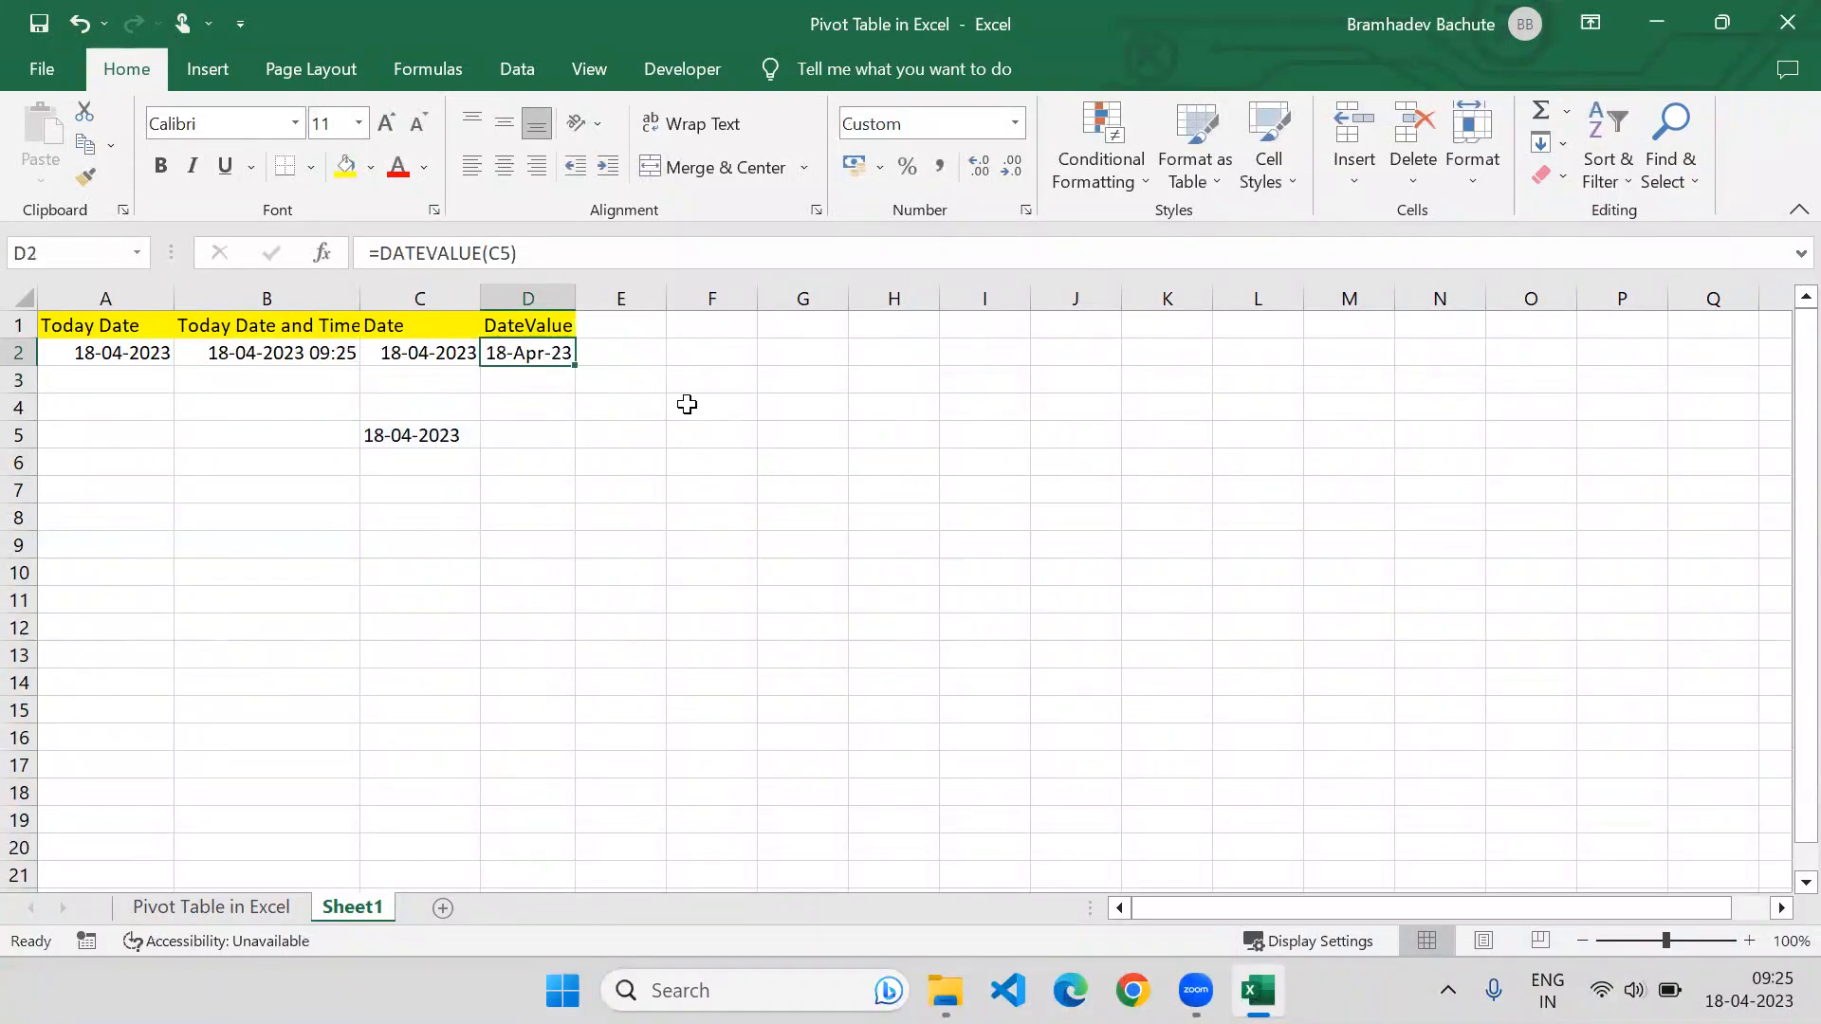
click(417, 352)
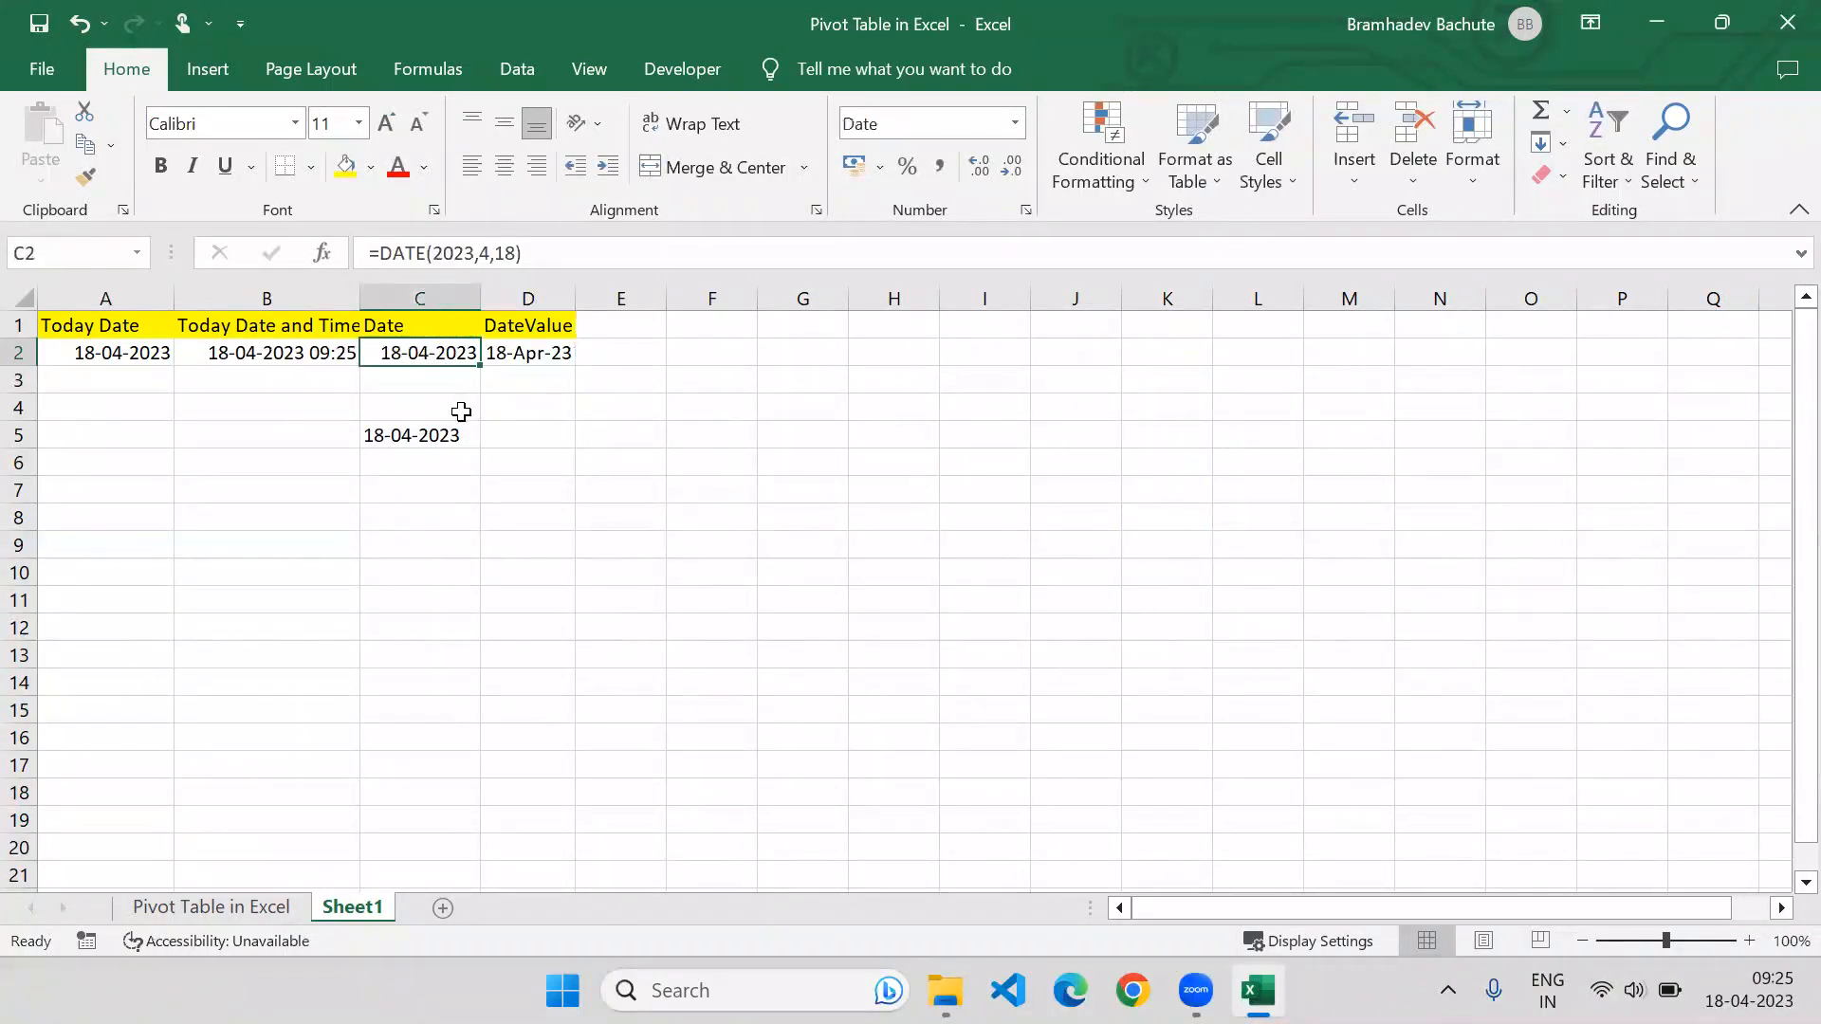
click(85, 176)
click(521, 357)
drag(573, 299, 574, 299)
double_click(573, 299)
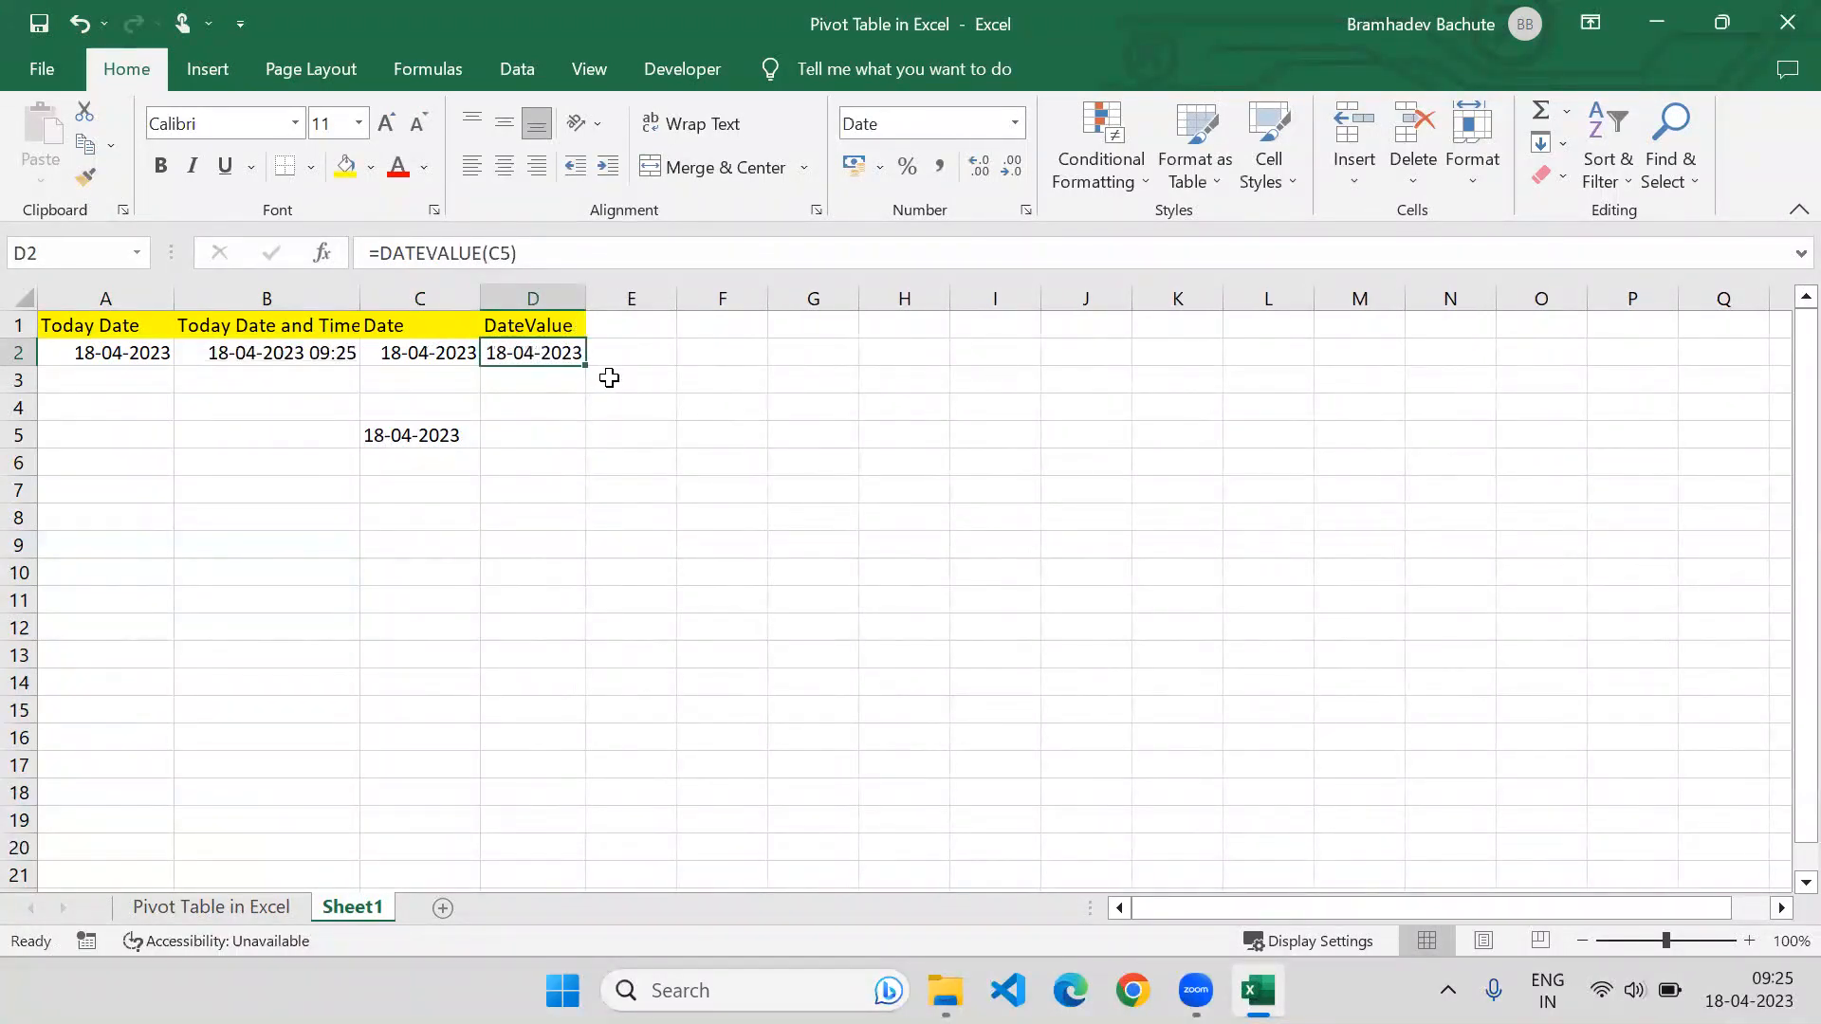
click(378, 439)
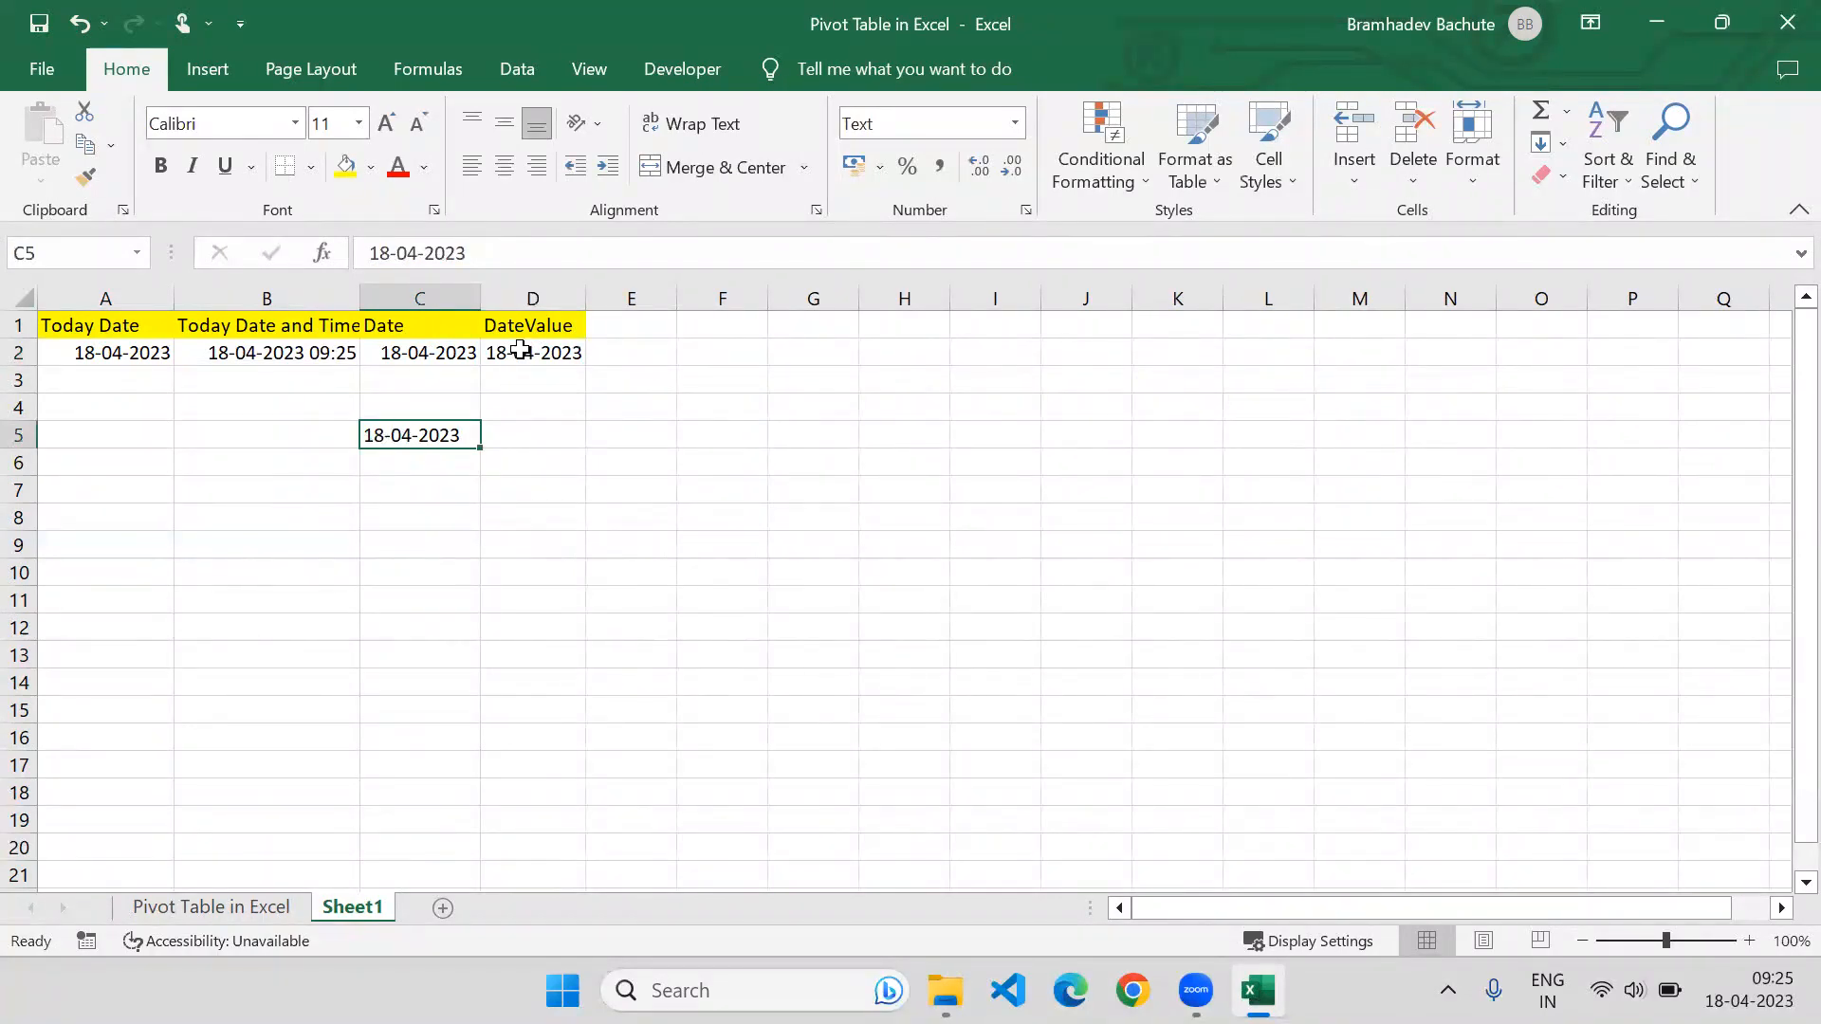
click(517, 354)
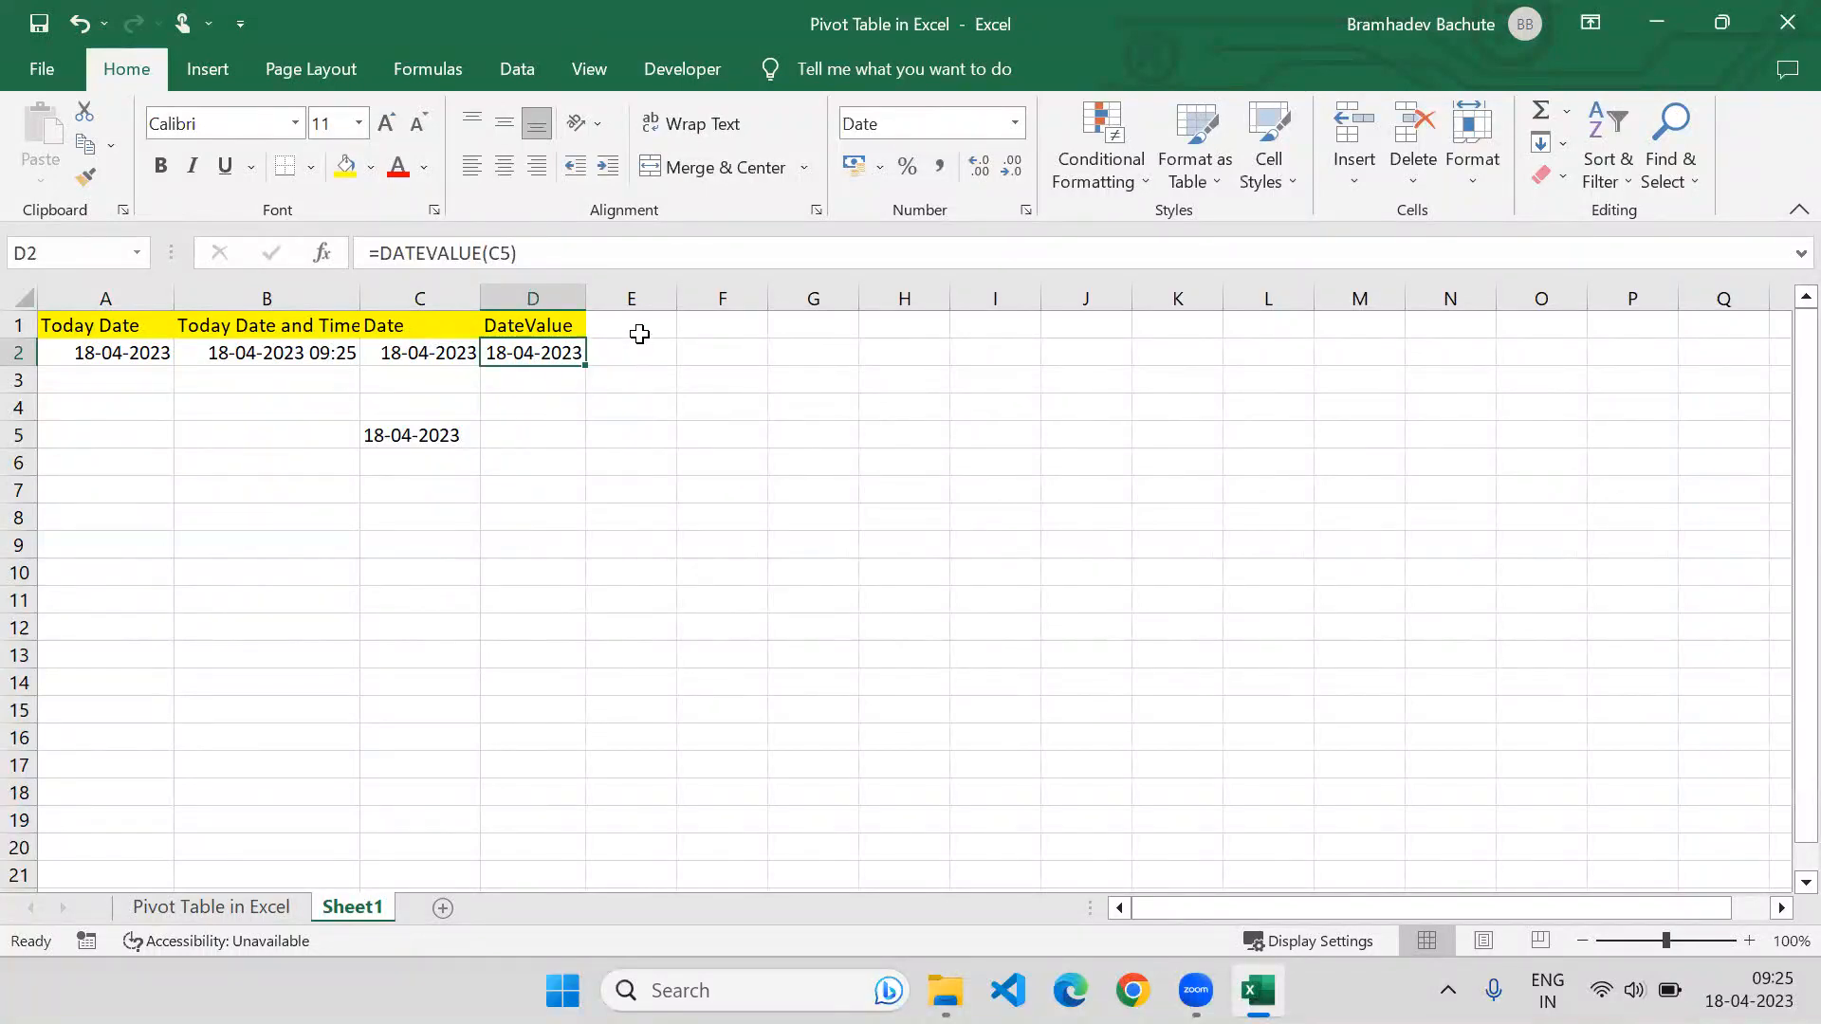
click(517, 69)
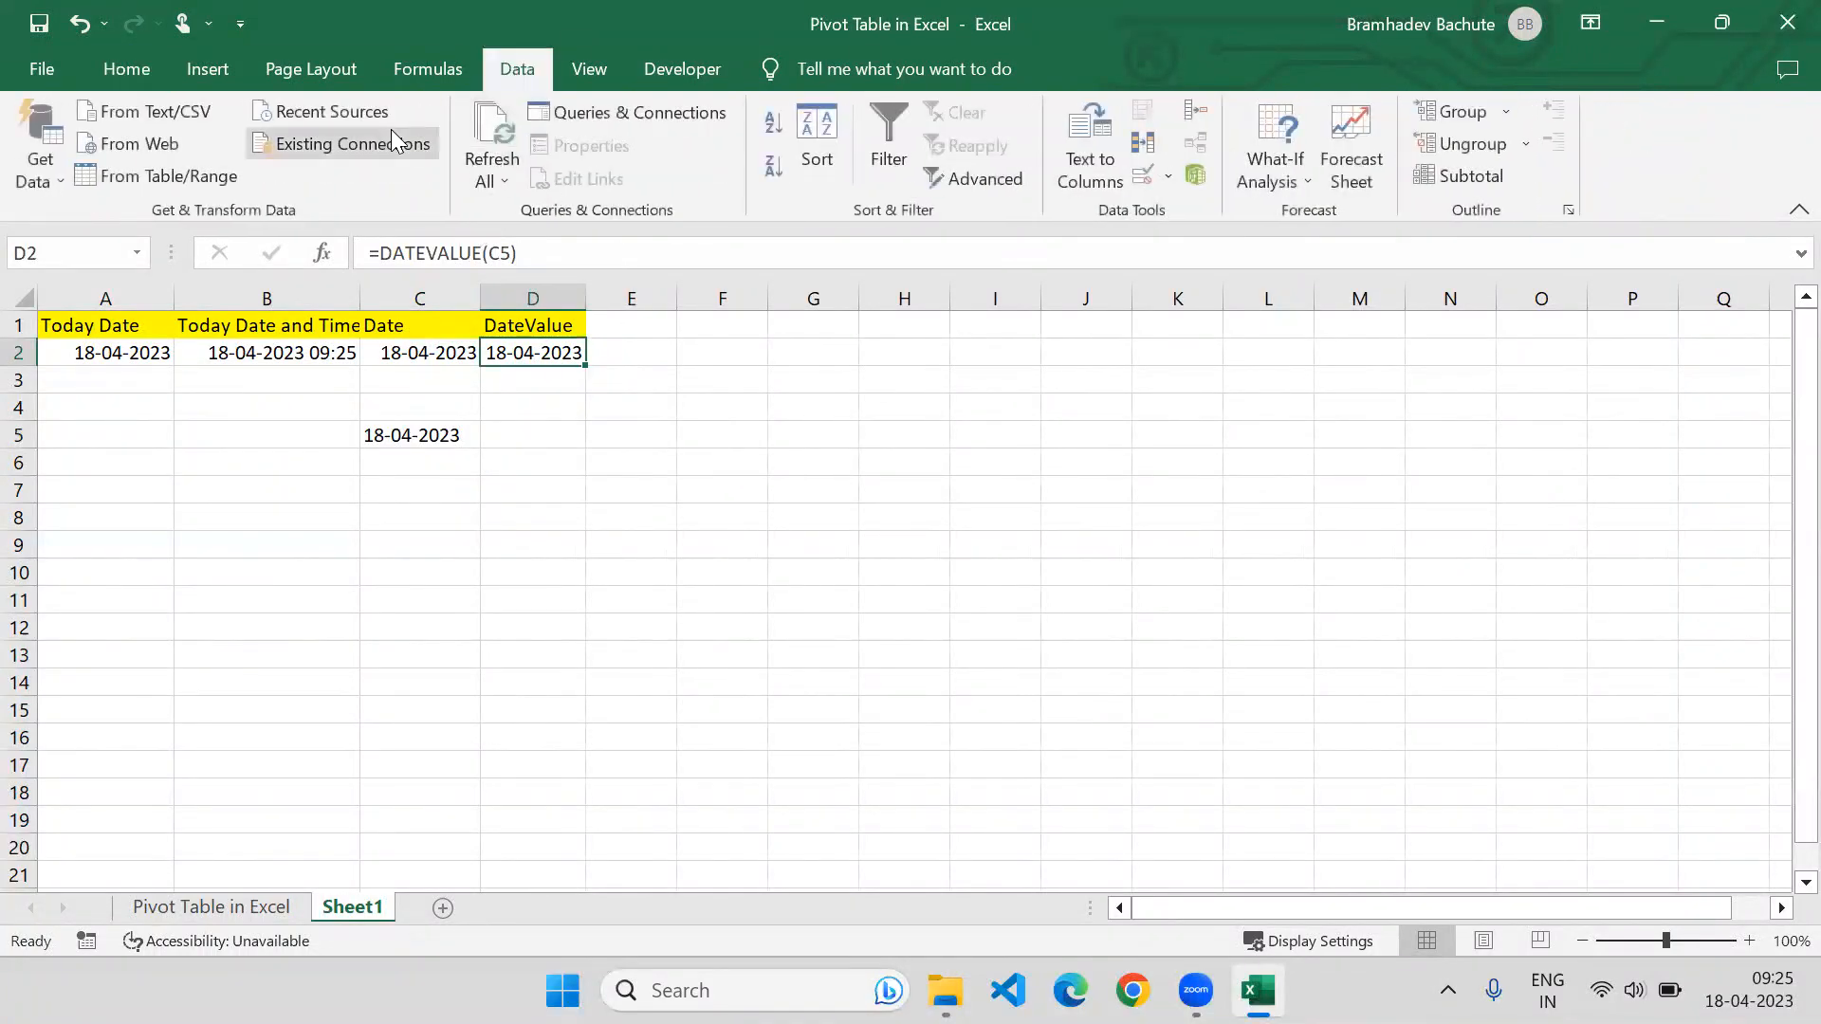
click(393, 69)
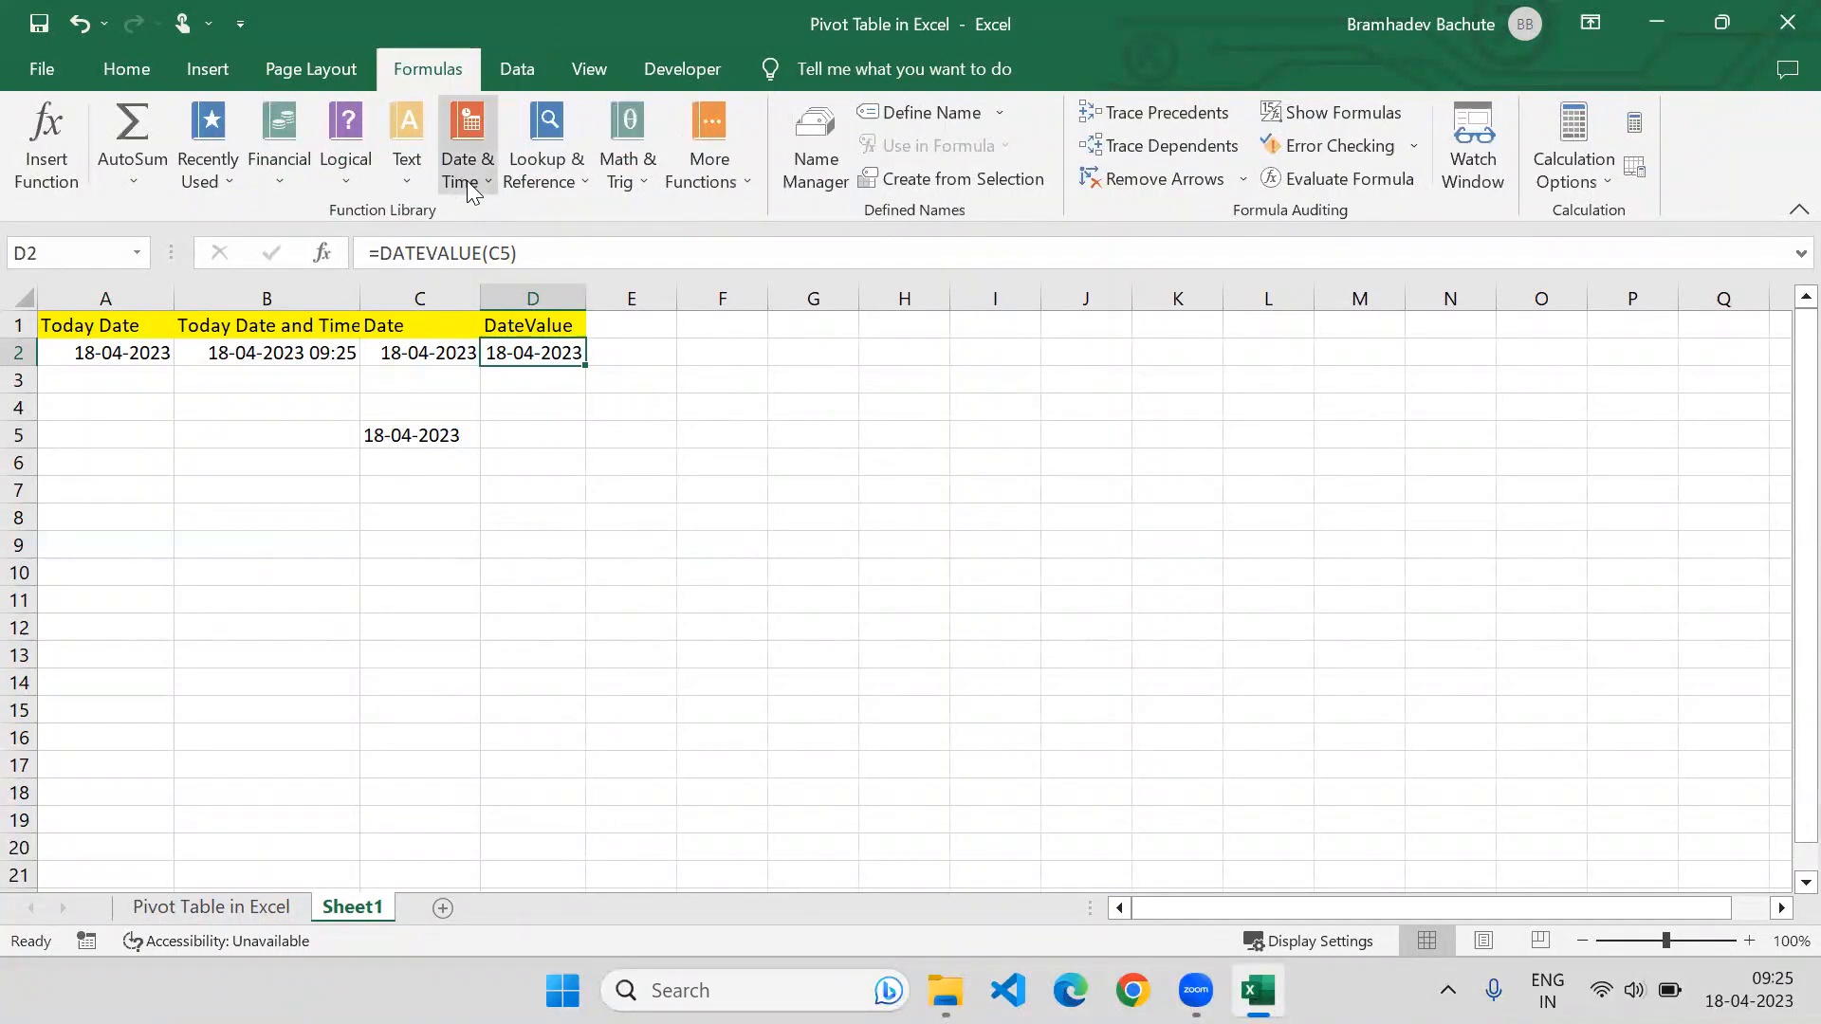
click(480, 183)
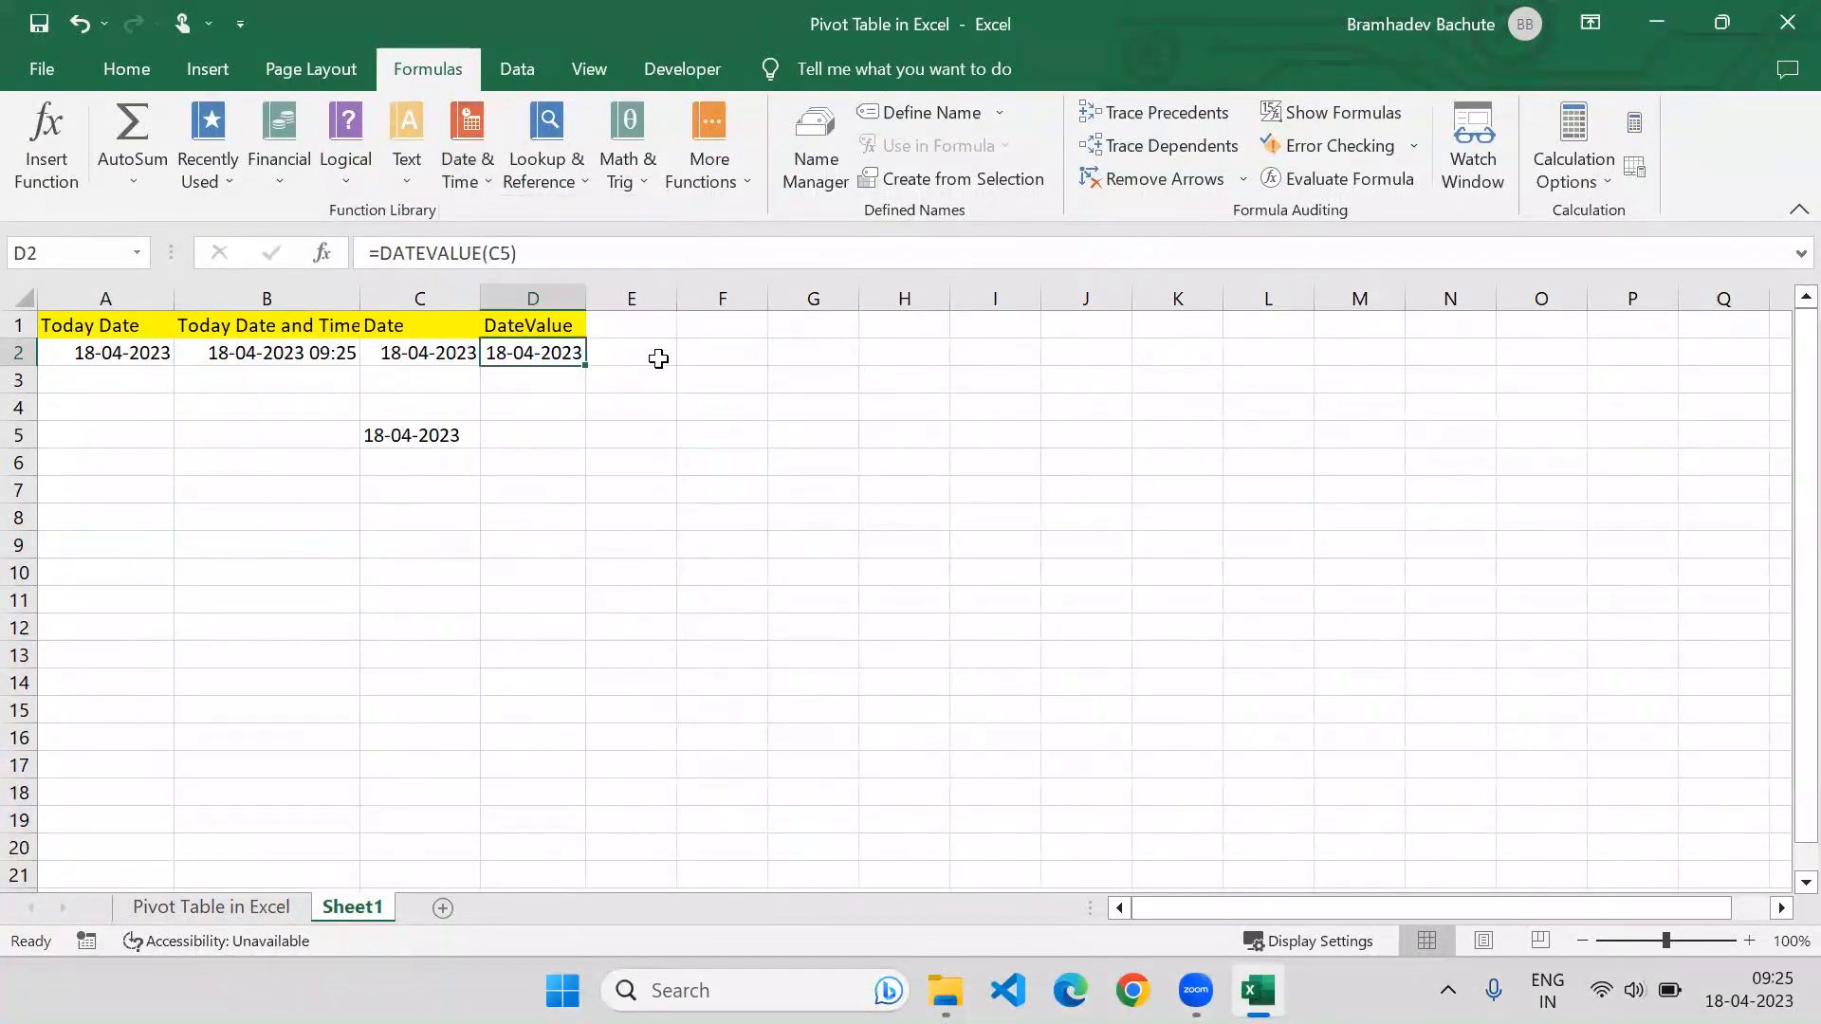
Enter the header "Day" in cell E1.
click(643, 319)
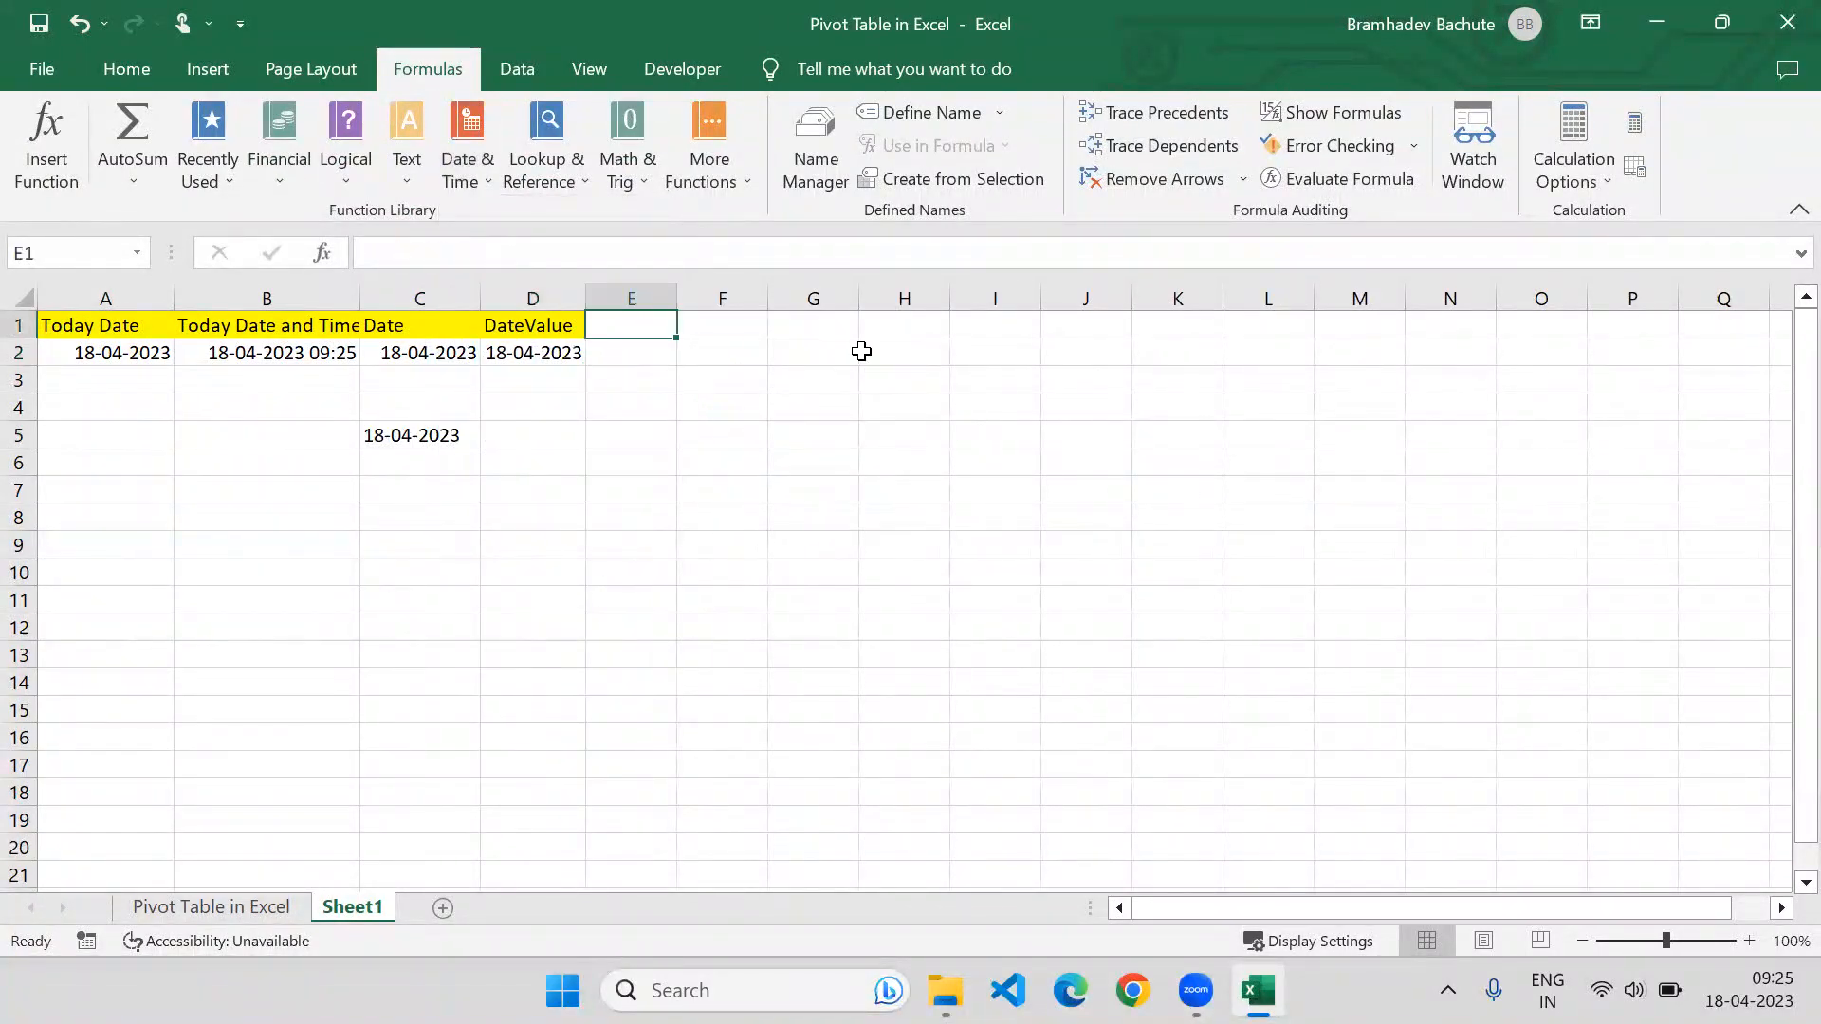
text(Day)
key(Return)
key(Up)
key(Down)
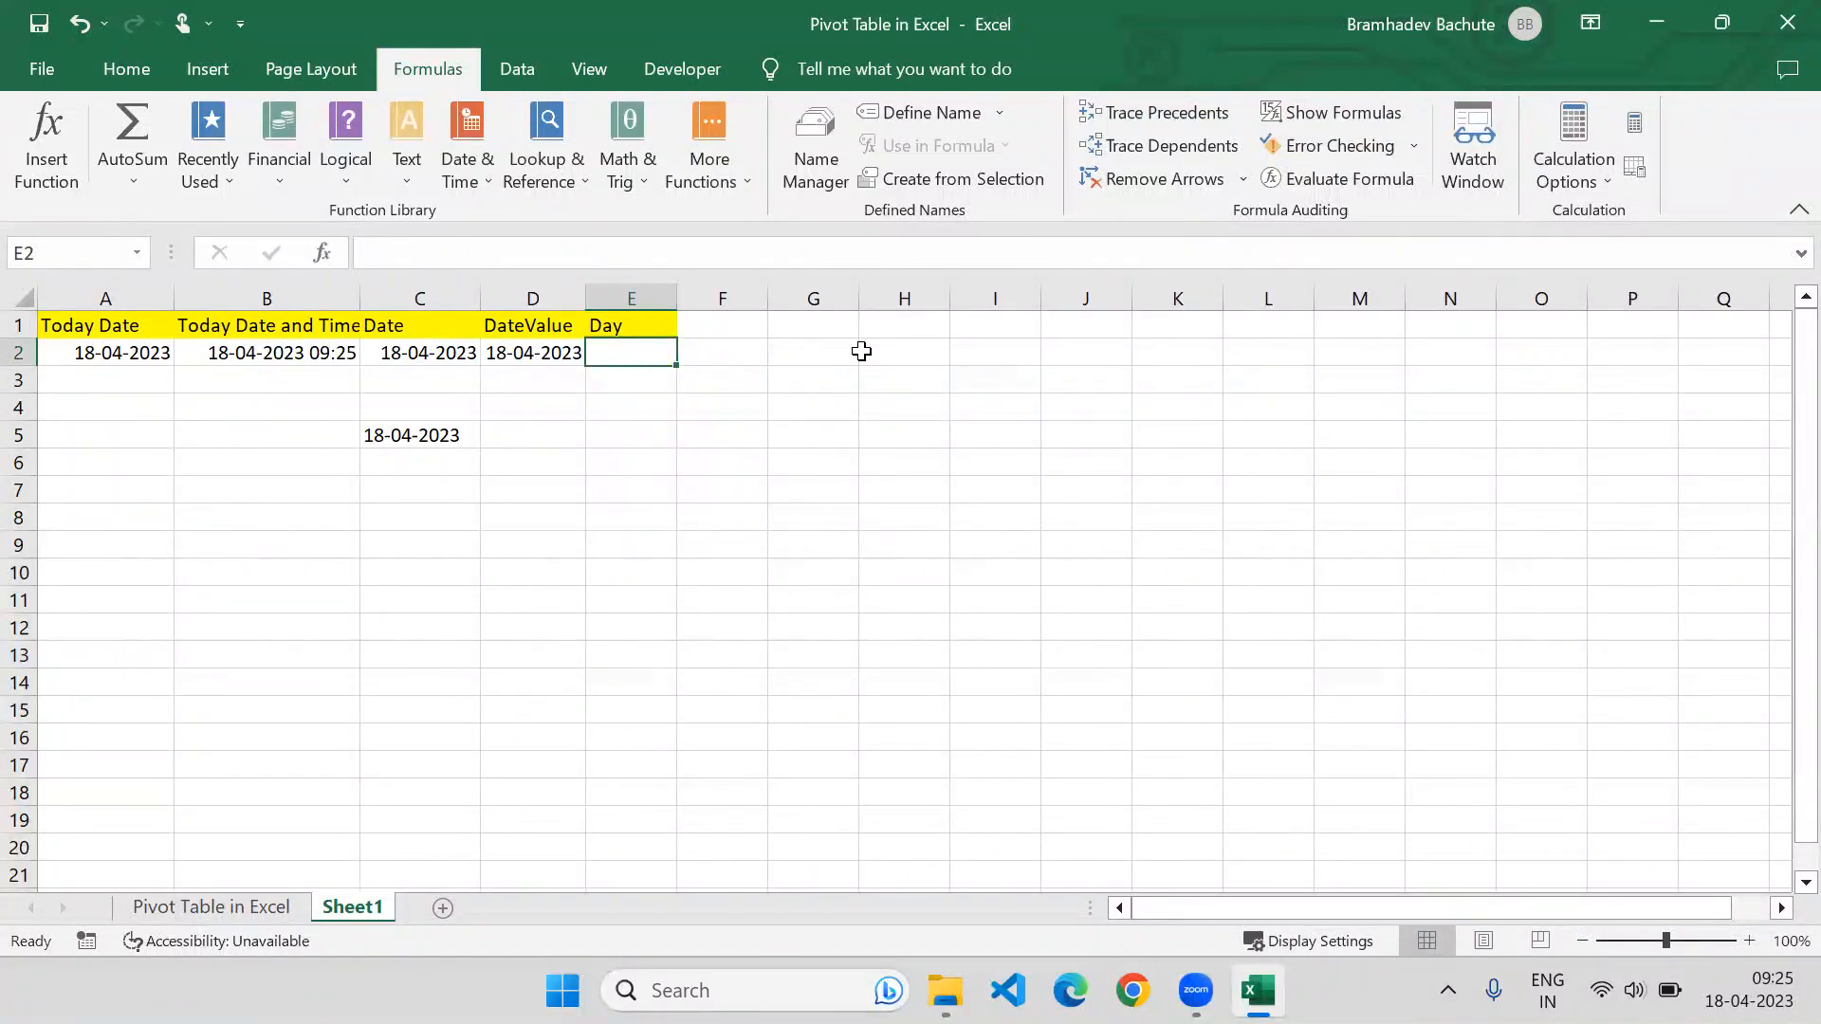
Enter the formula =DAY(D2) in cell E2 under the "Day" header.
text(=)
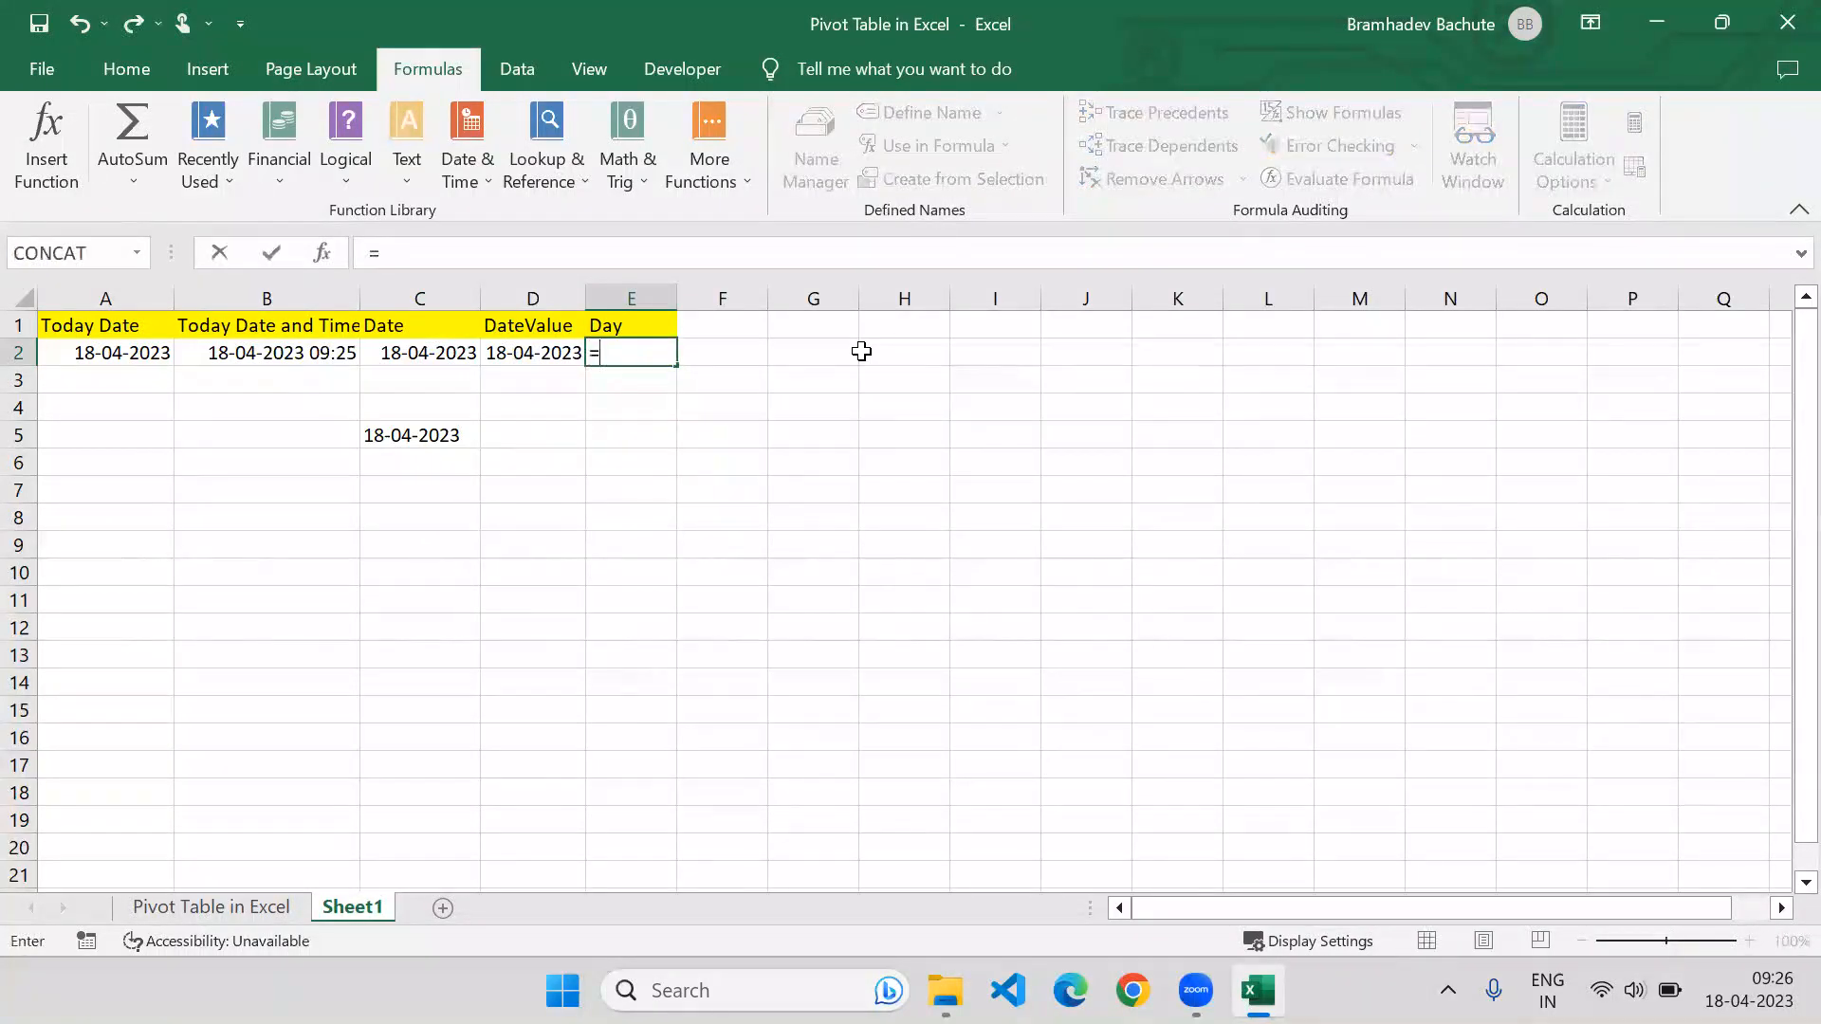
text(day)
key(Tab)
key(Left)
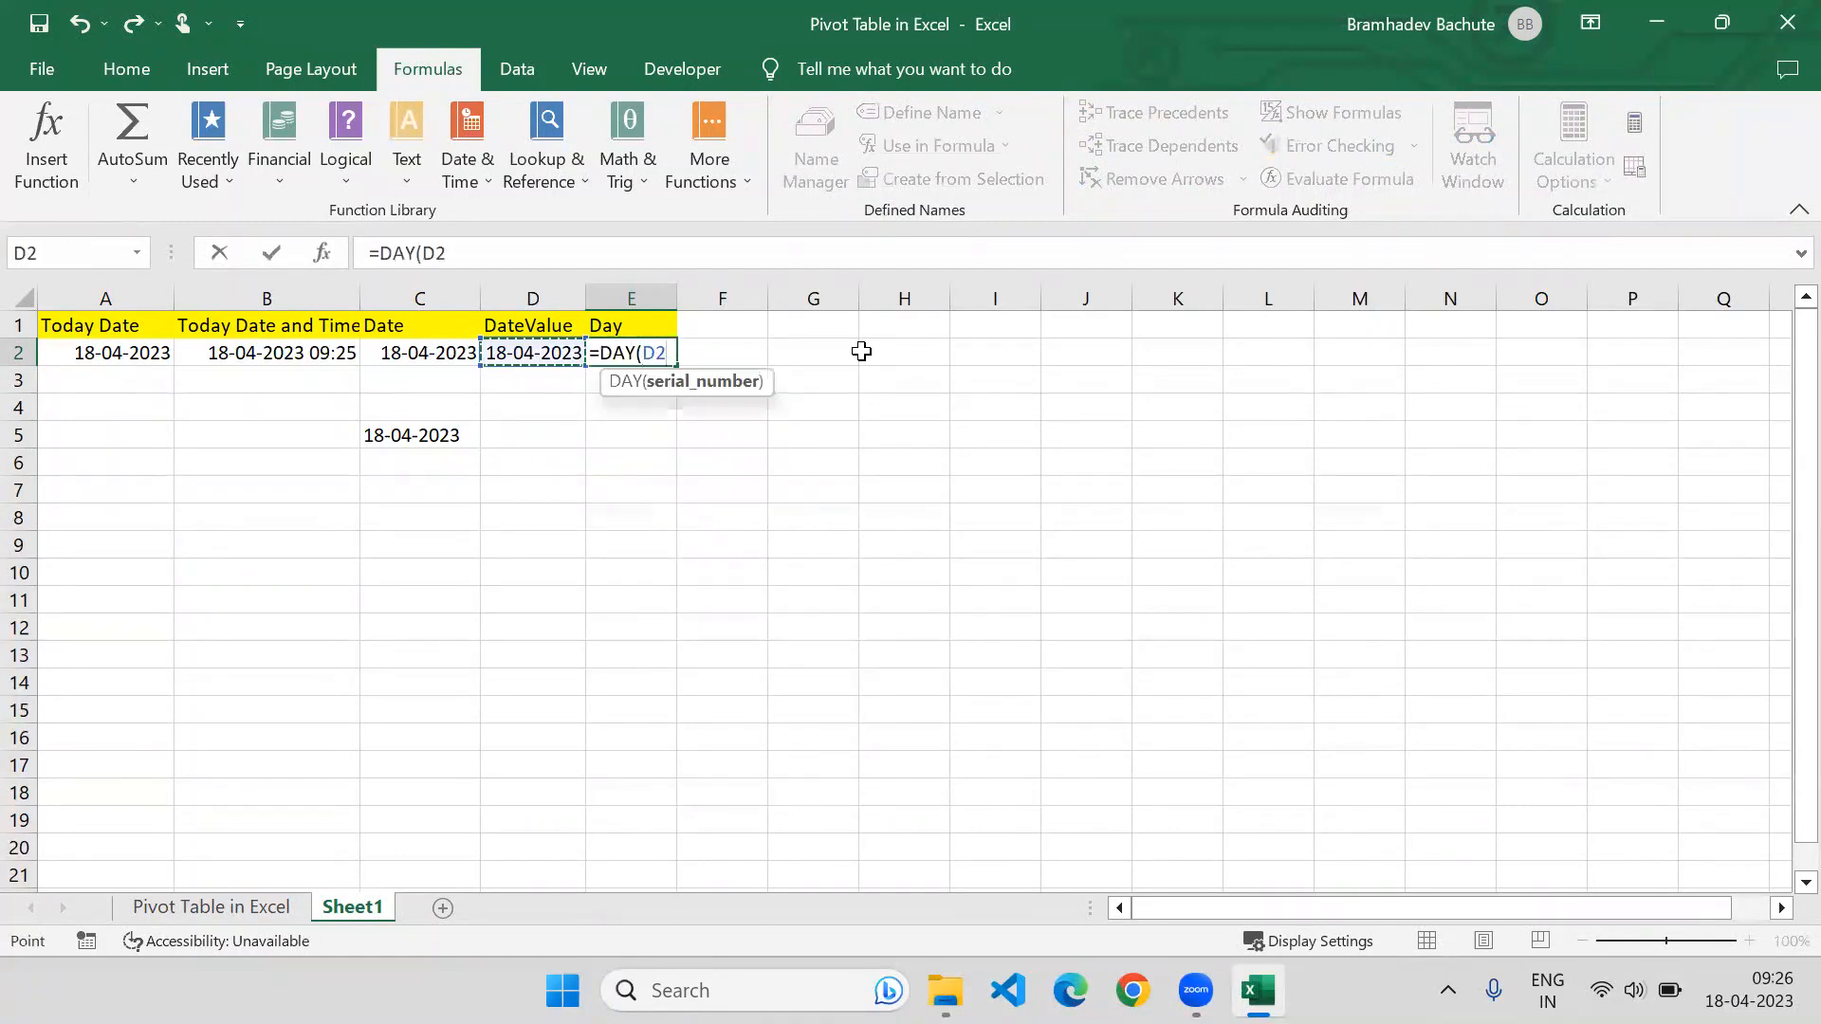
text())
key(Return)
key(Up)
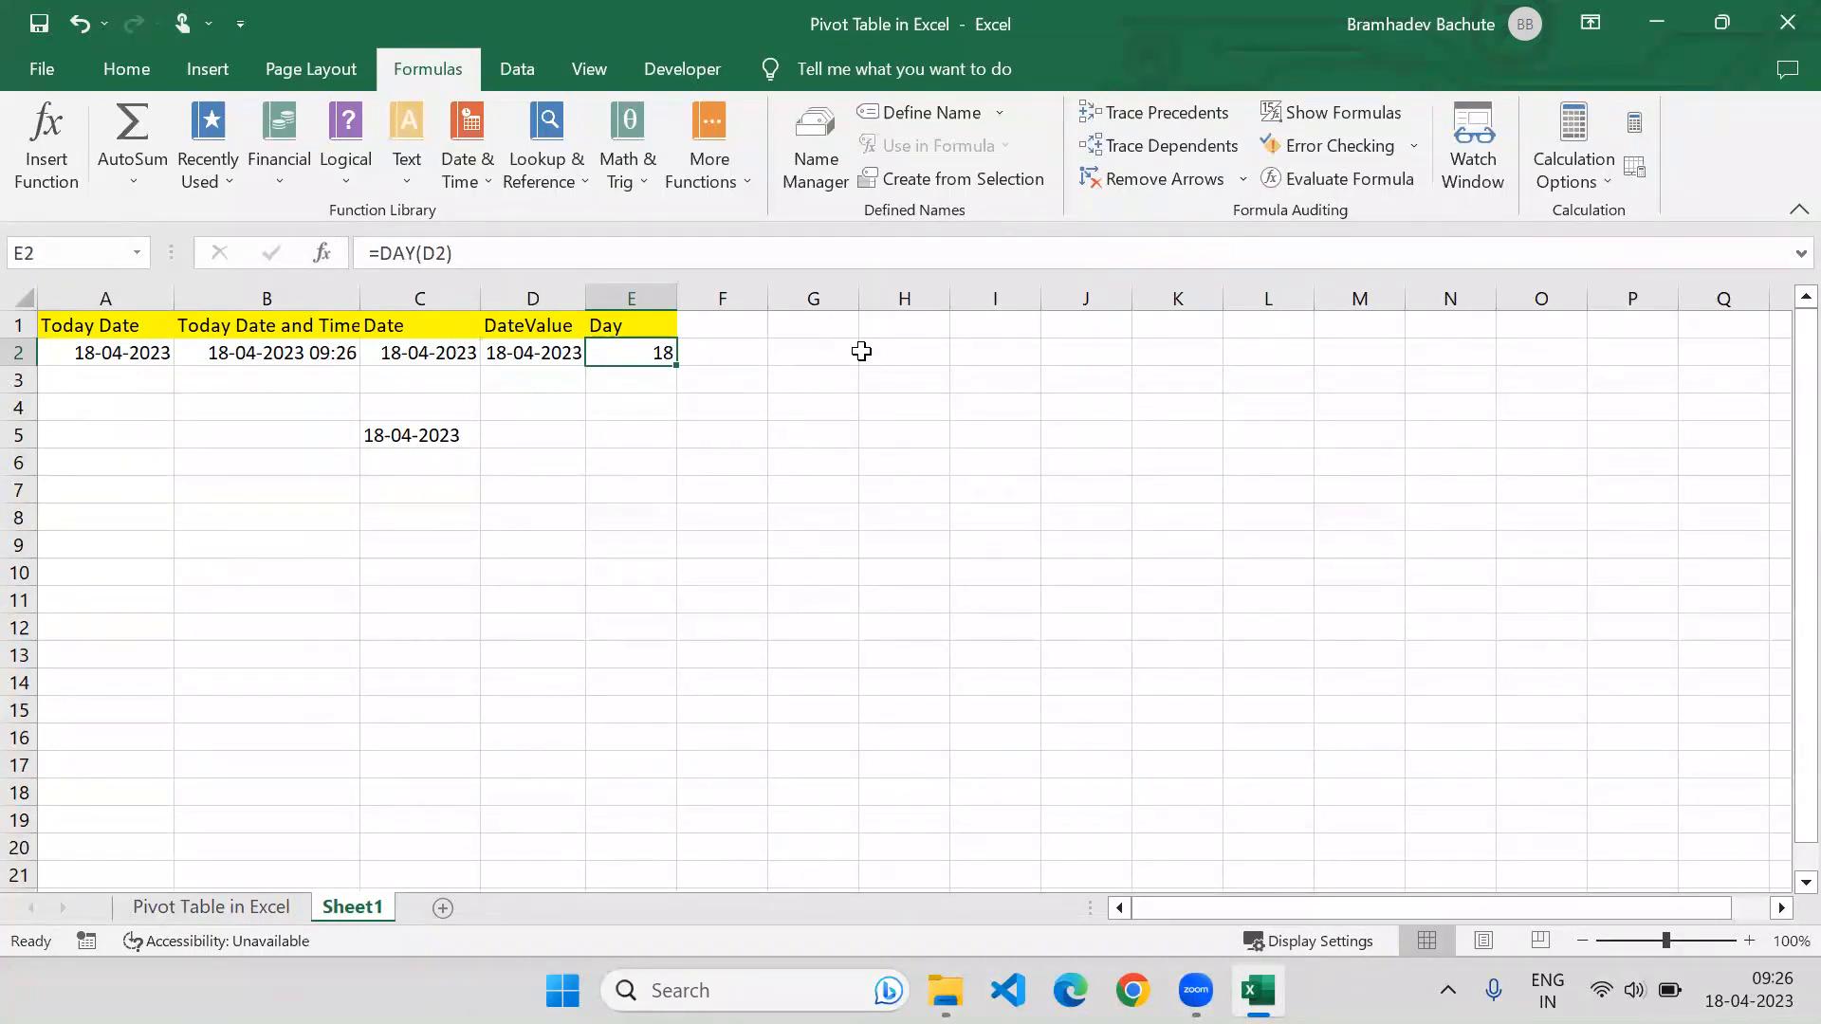
Enter the header "Month" in cell F1.
key(Right)
key(Up)
text(M)
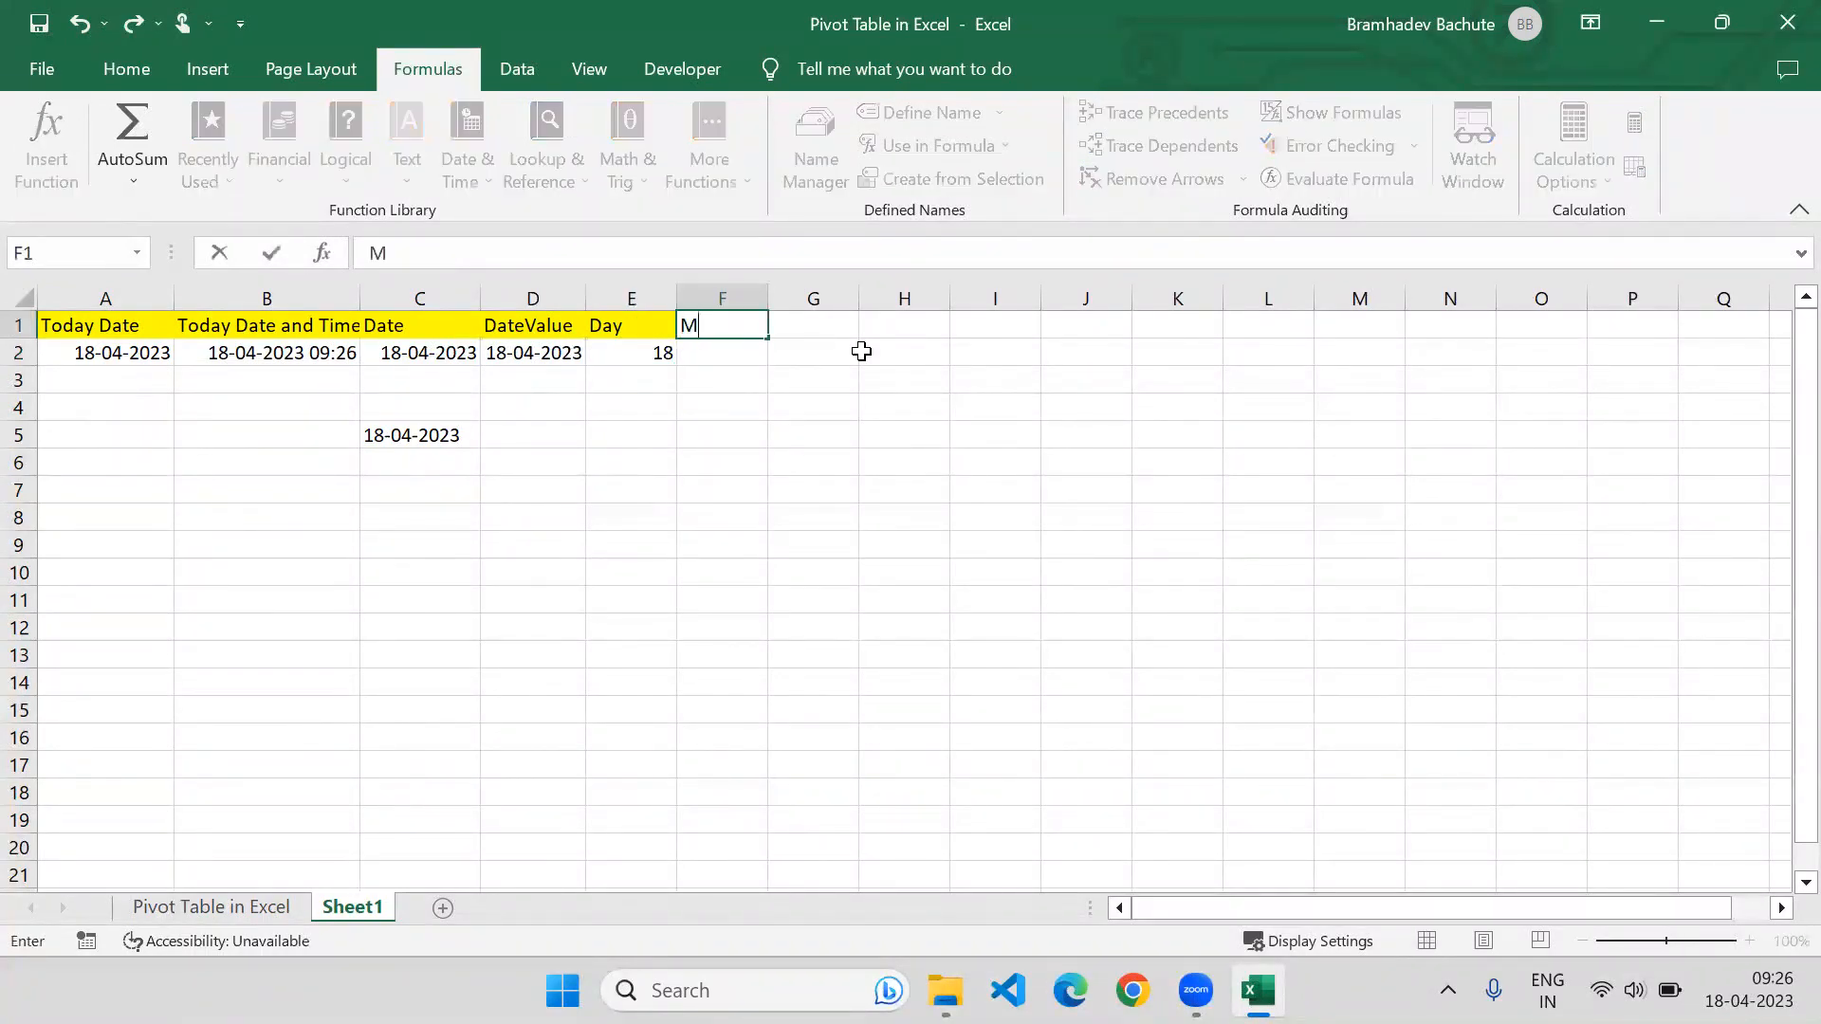
text(onth)
key(Return)
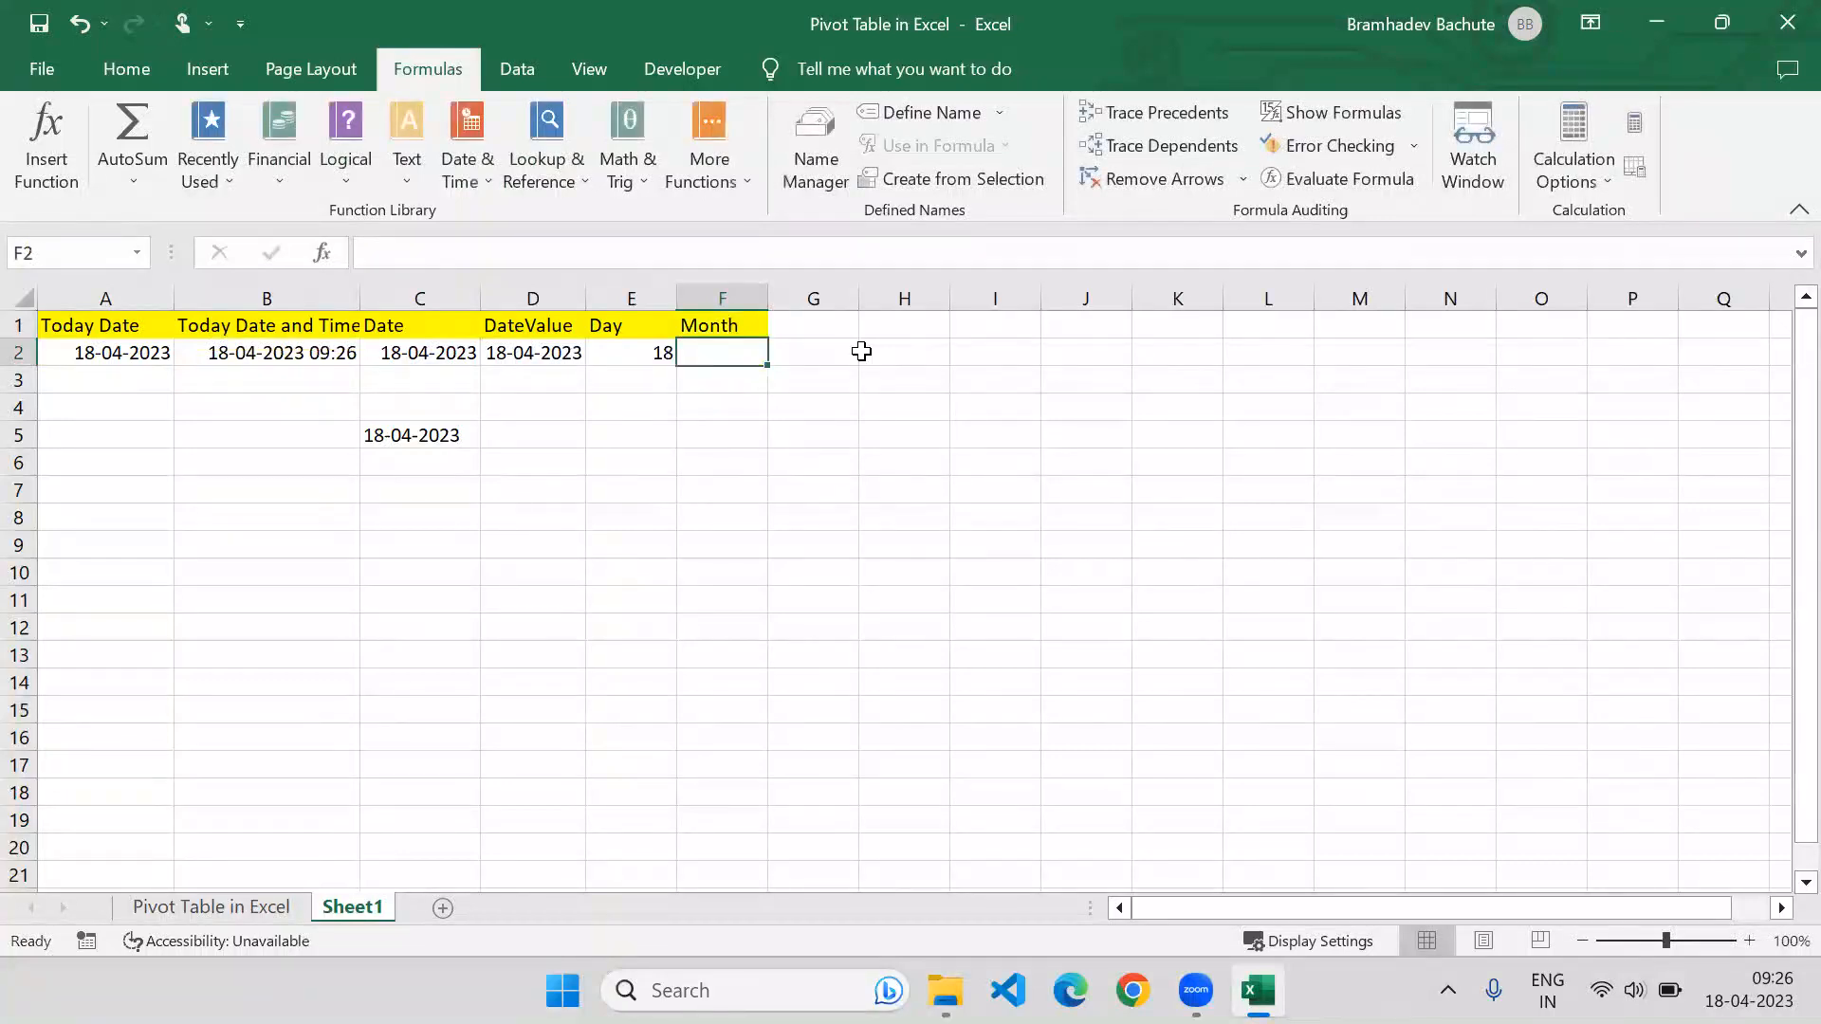
Enter the formula =+MONTH(D2) in cell F2 under the "Month" header.
text(+Mi)
key(BackSpace)
text(on)
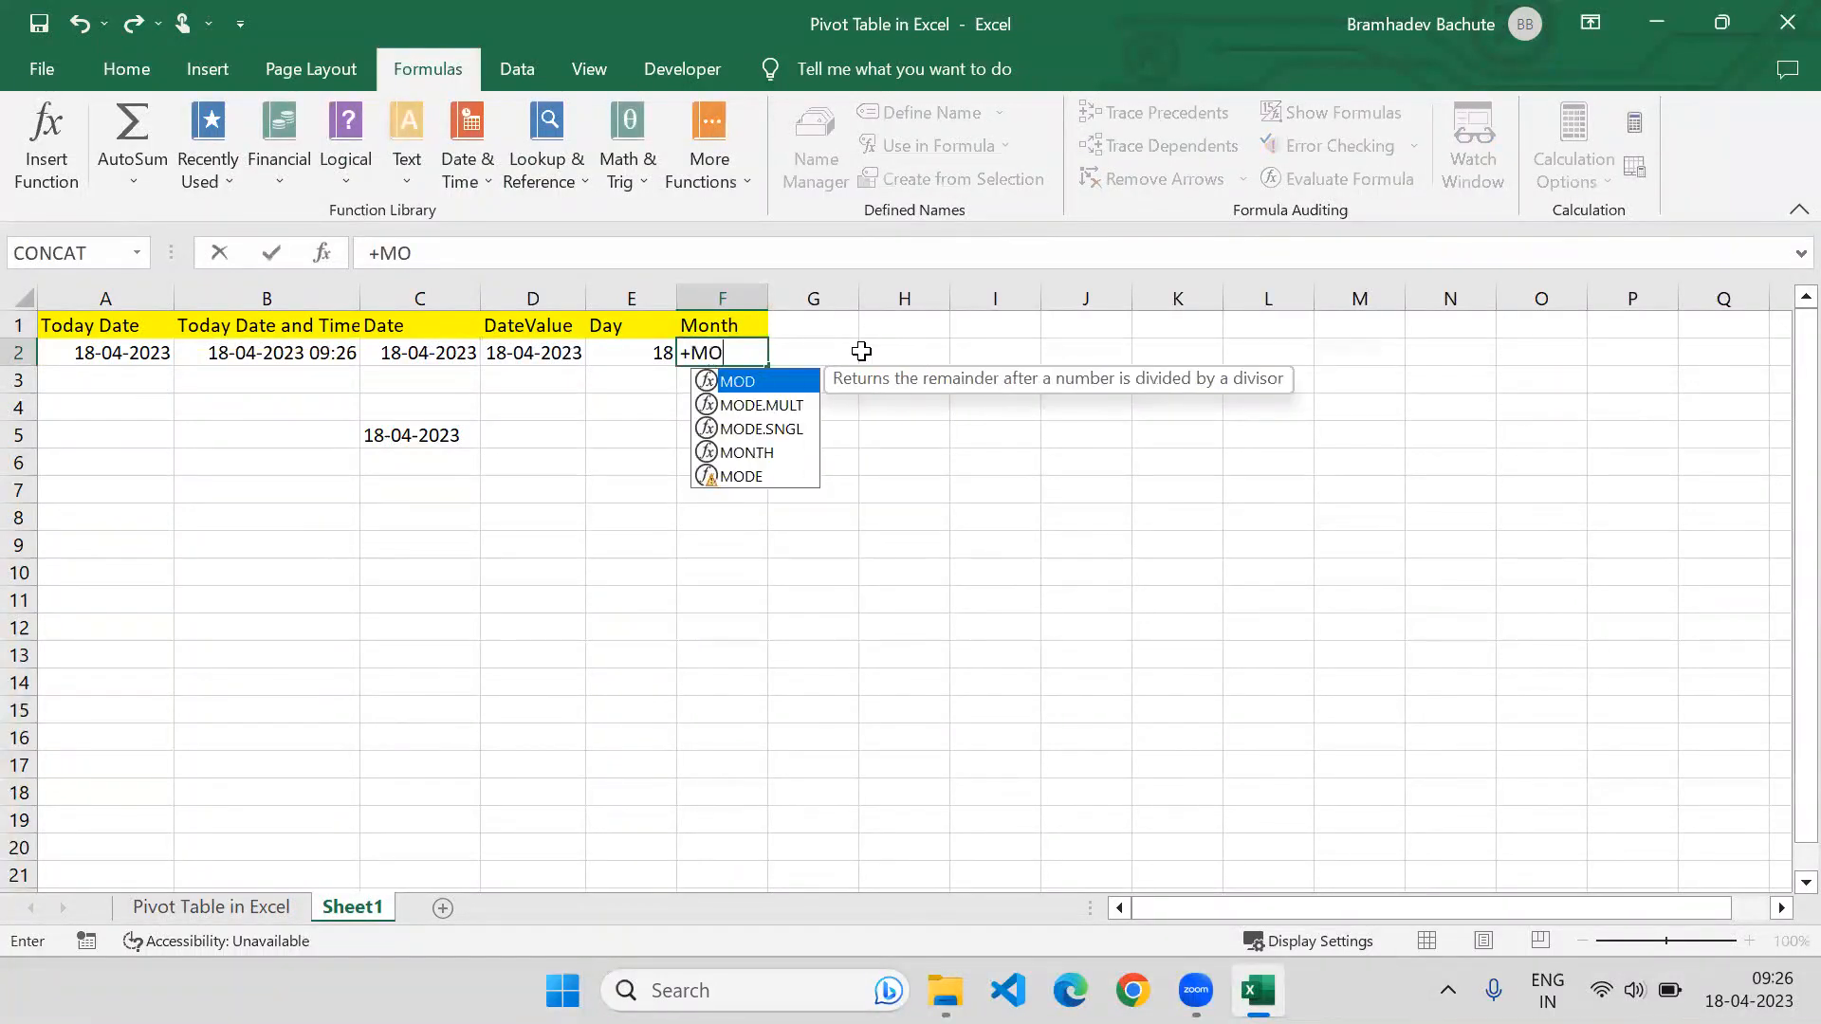
key(Tab)
key(Left)
key(Left)
text())
key(Return)
key(Up)
key(F2)
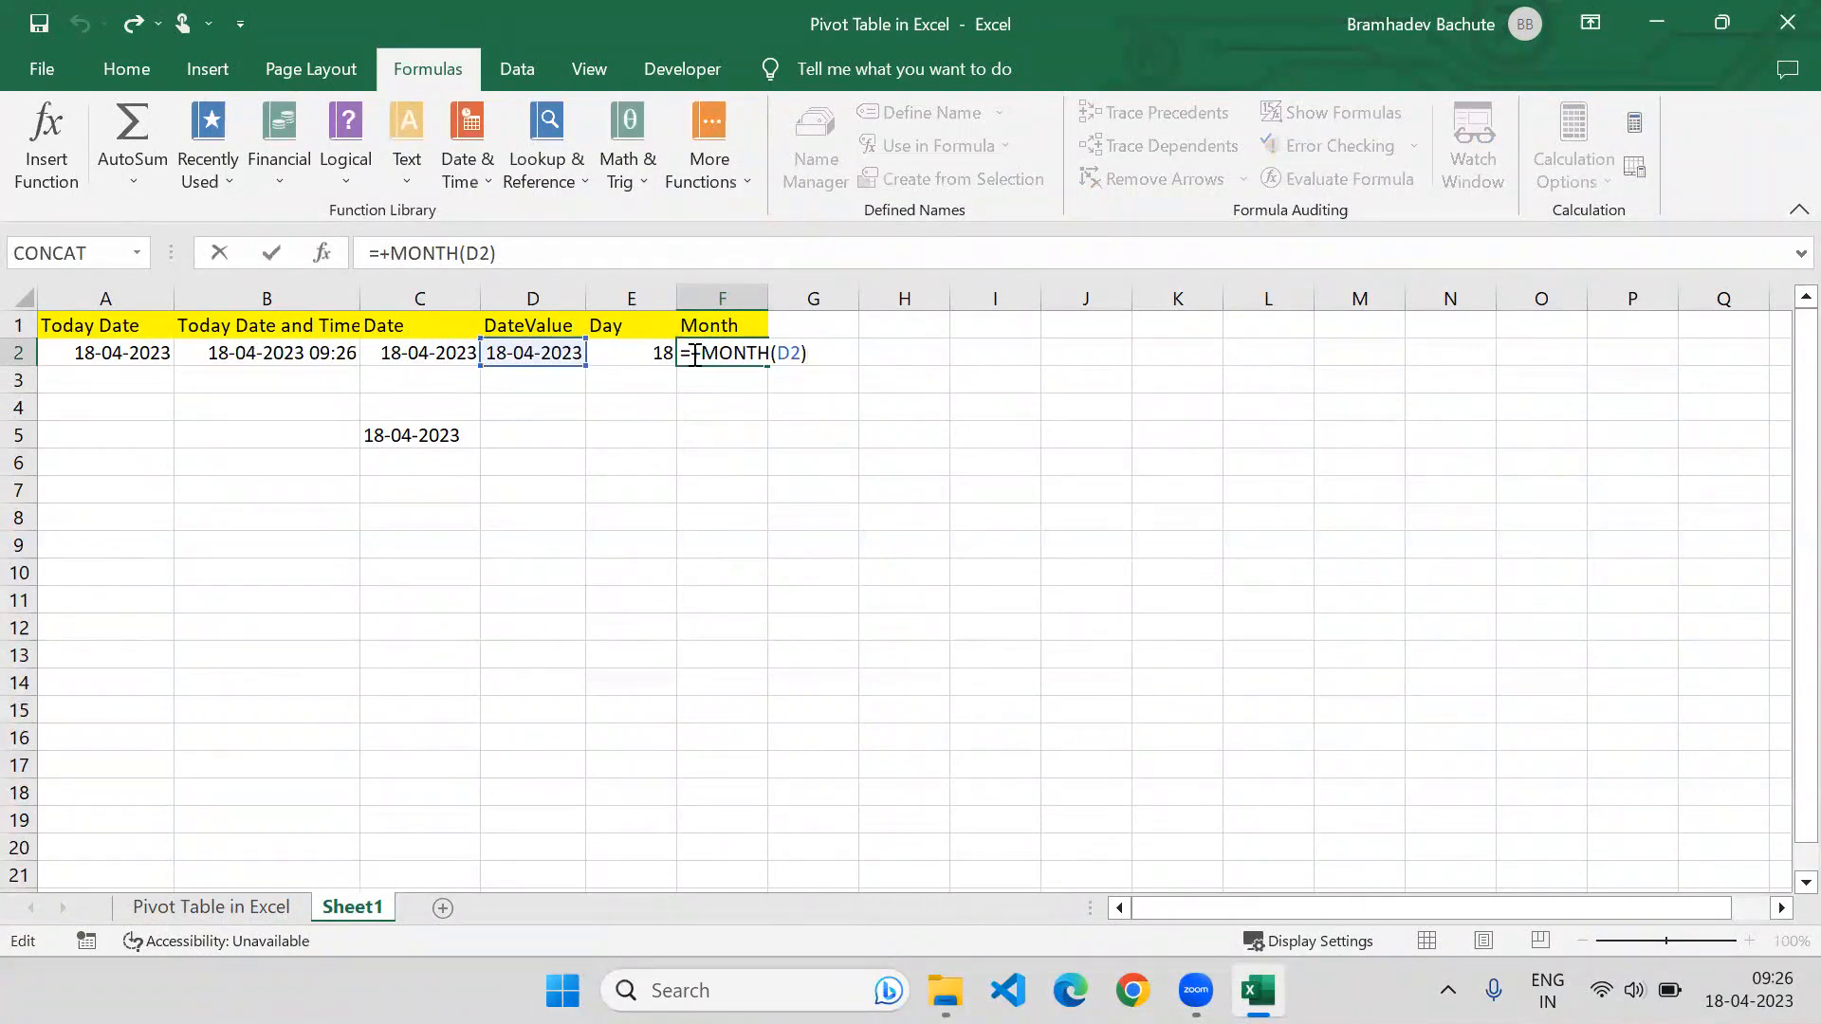
key(Return)
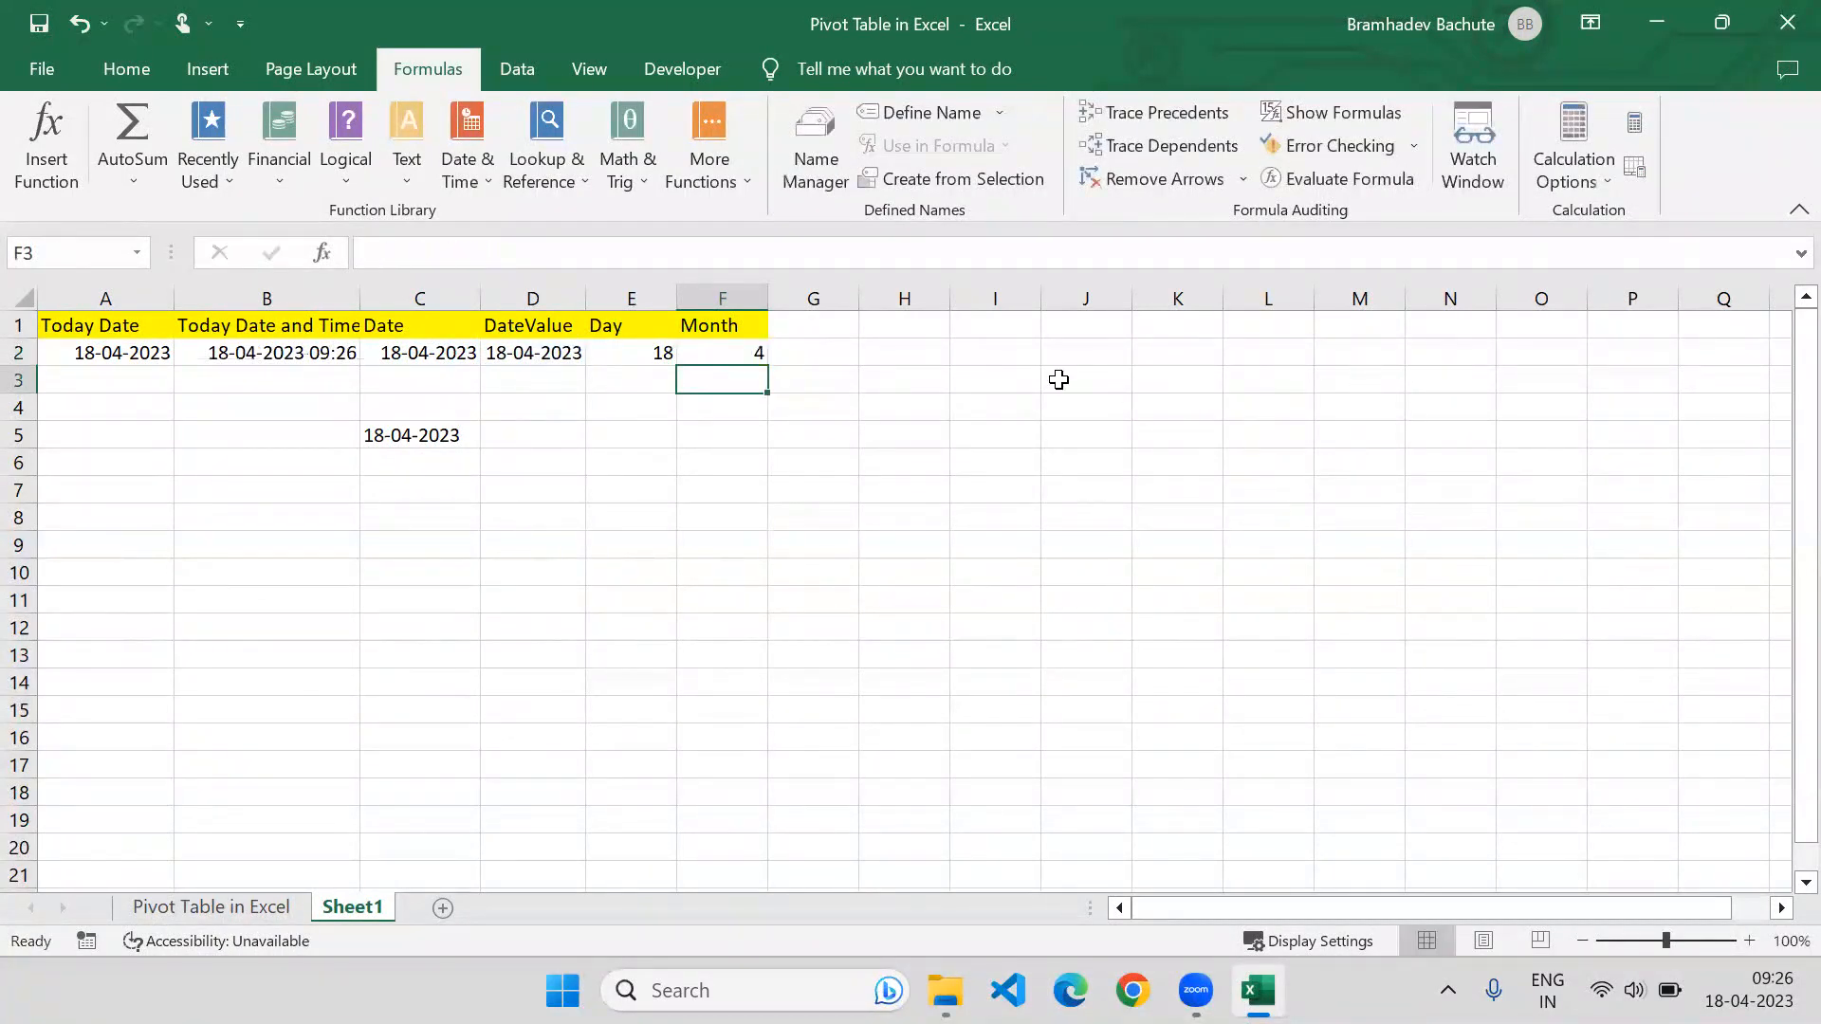
Enter the header "Year" in cell G1.
click(808, 323)
text(Year)
key(Return)
Enter the formula =YEAR(D2) in cell G2 under the "Year" header.
text(=)
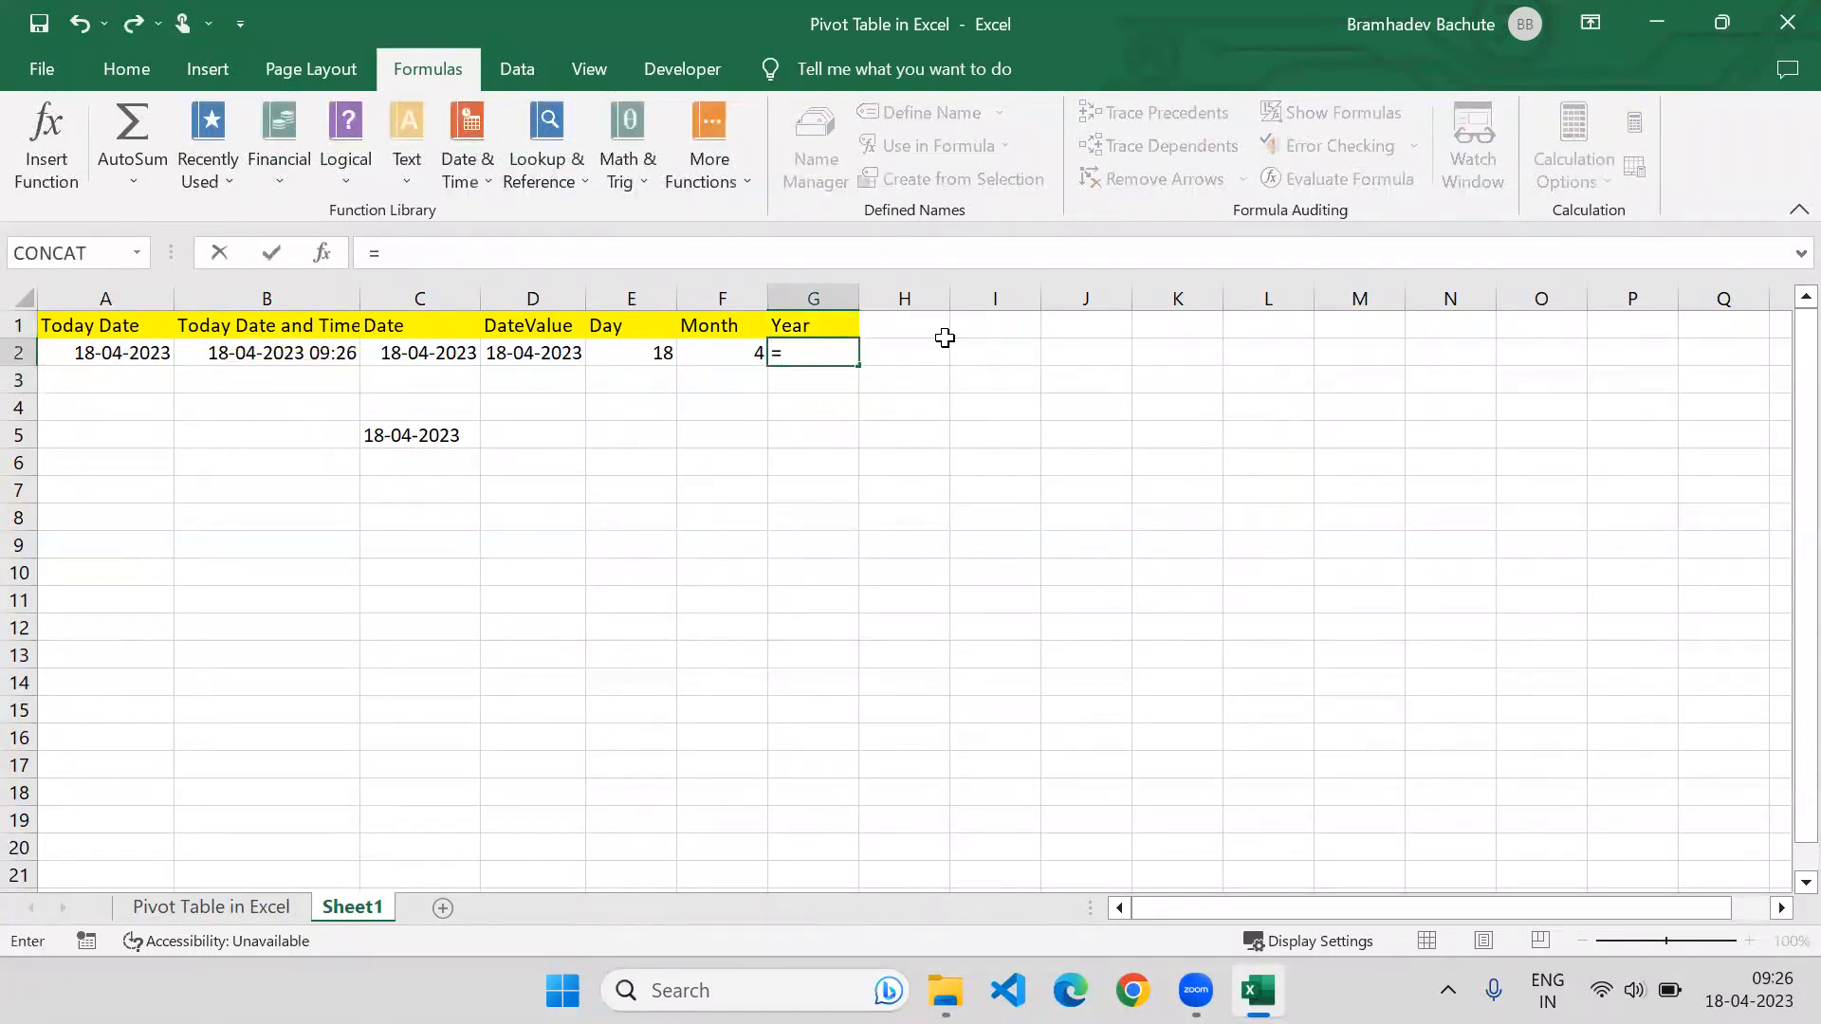
text(Yea)
key(Tab)
key(Left)
key(Left)
key(Left)
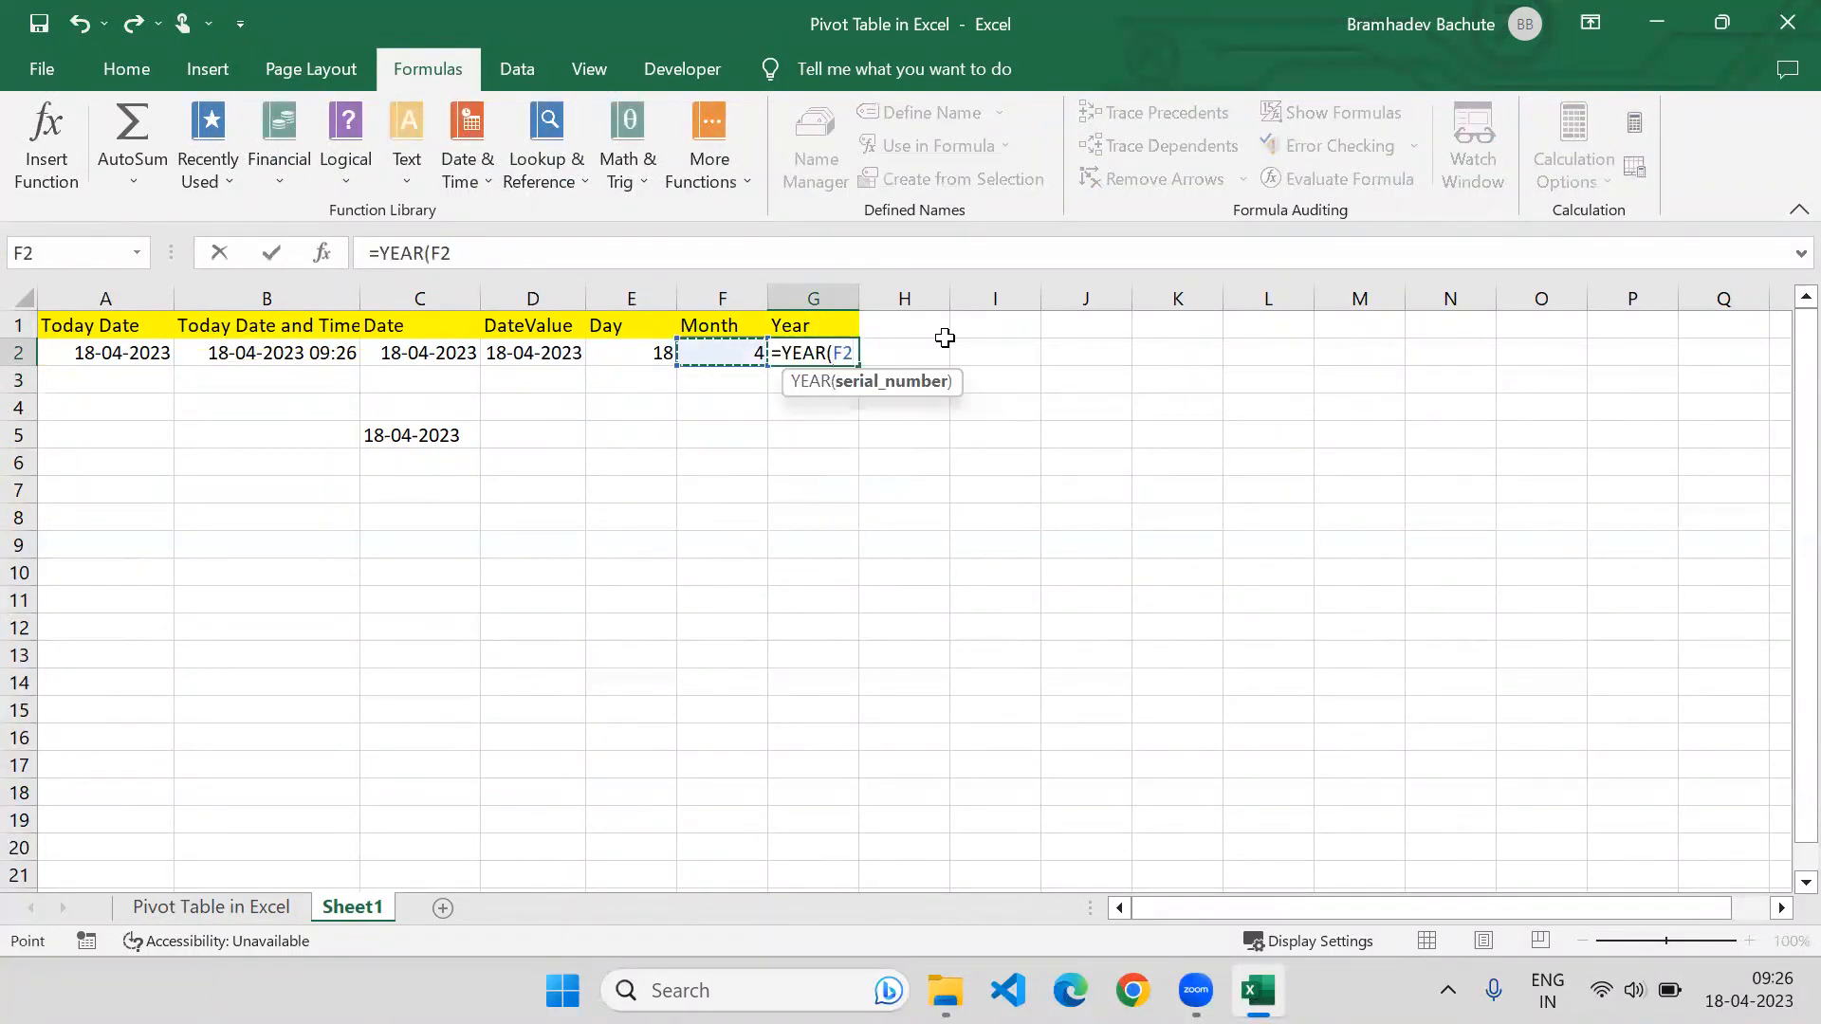
text())
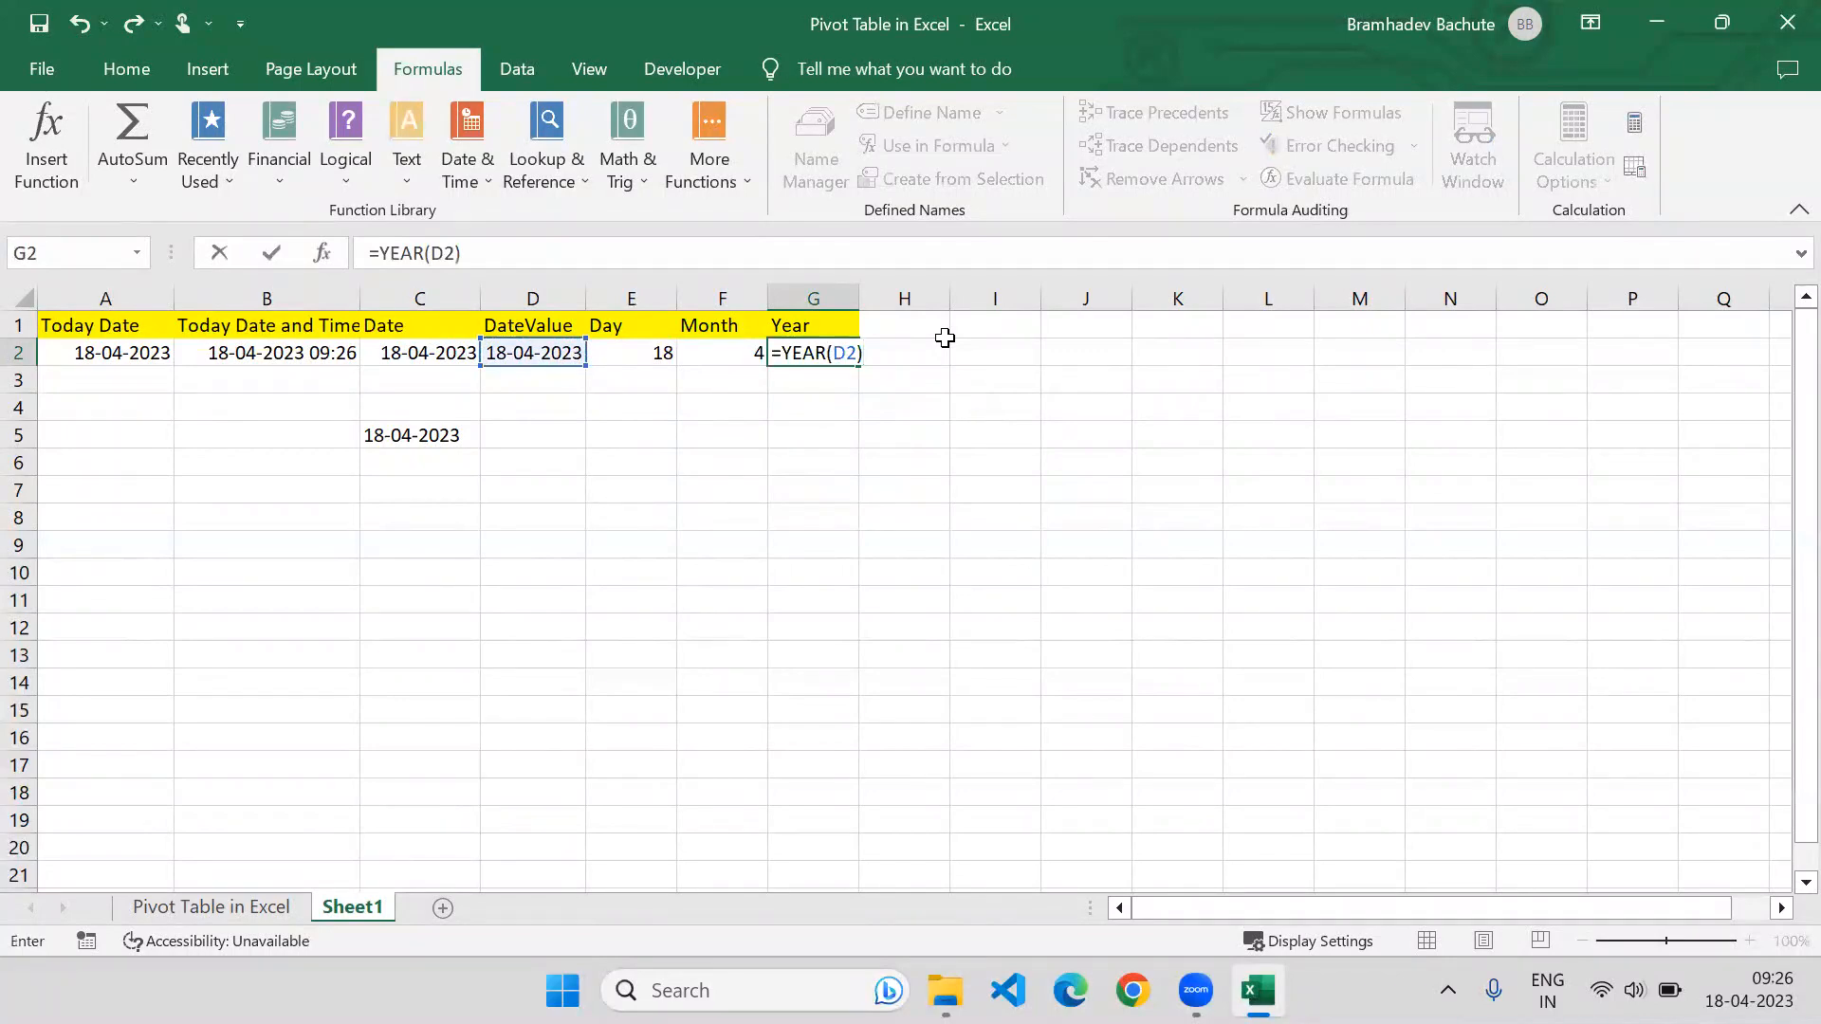
key(Return)
key(Up)
Review the day, month and year results in E2:G2 and move to the empty header cell H1.
key(Left)
key(Left)
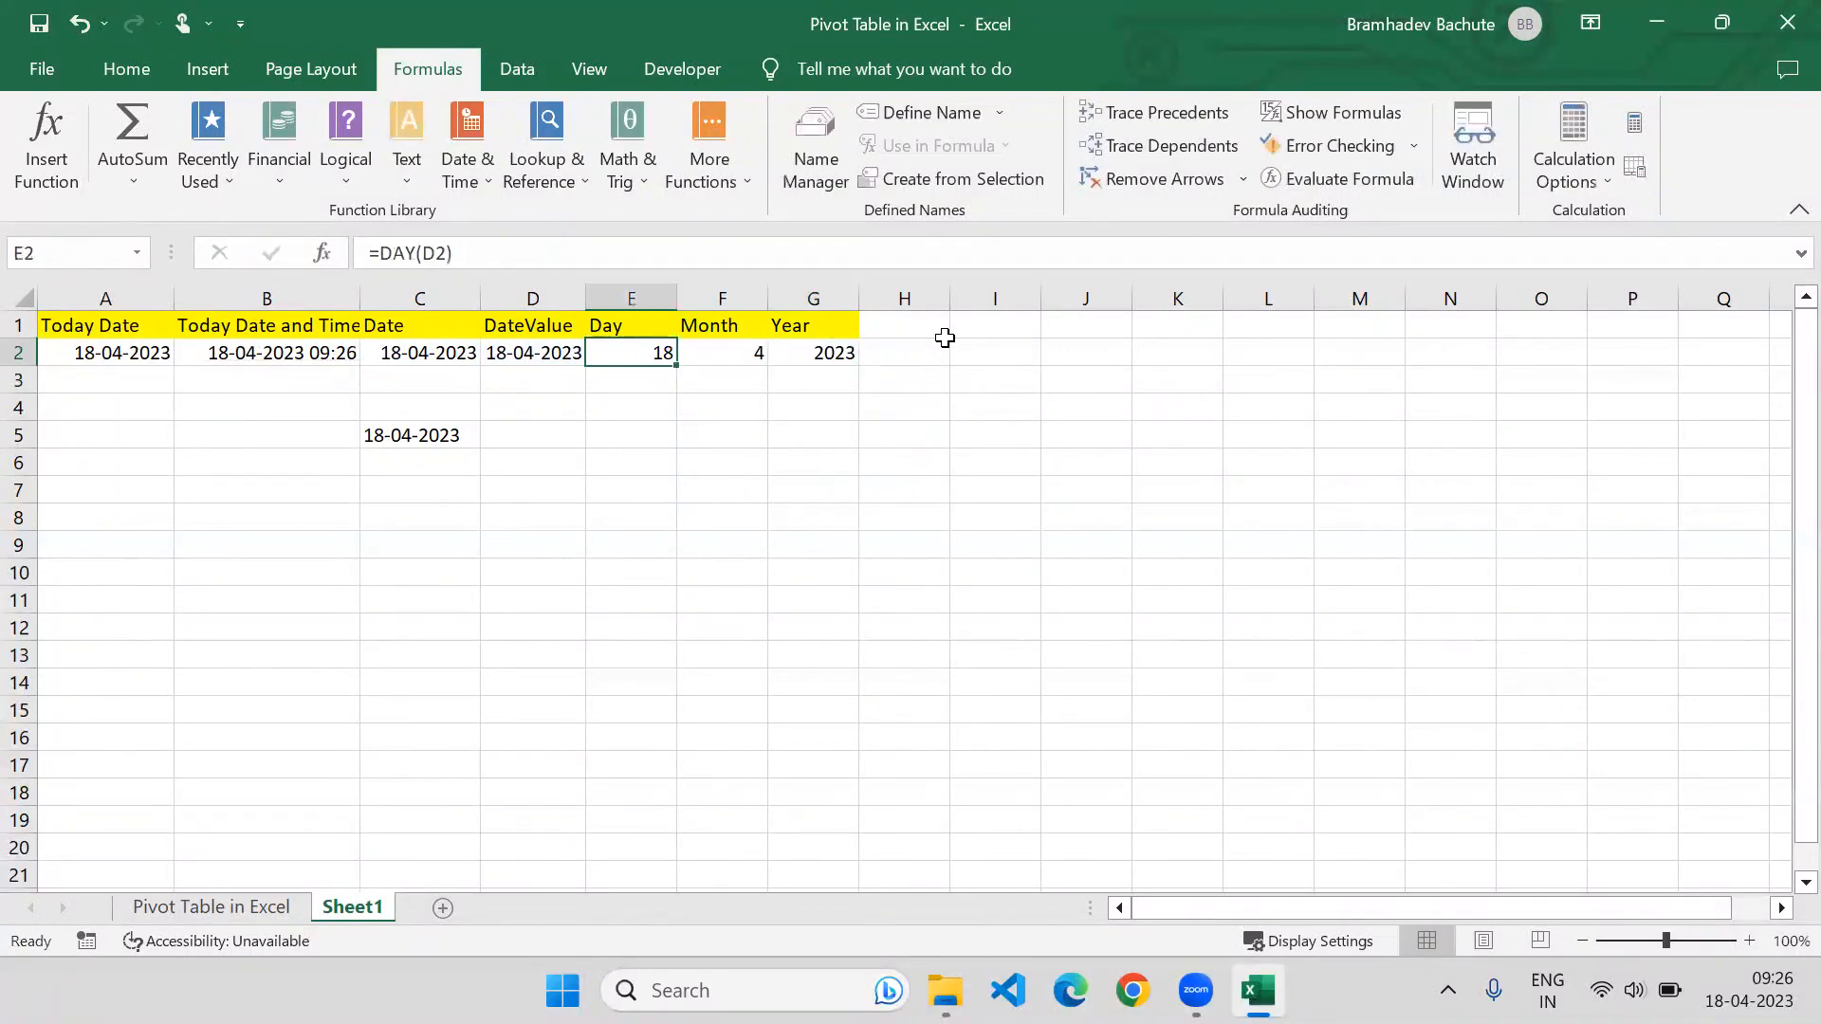
key(shift+Right)
key(shift+Right)
key(Right)
key(Right)
key(Right)
key(Up)
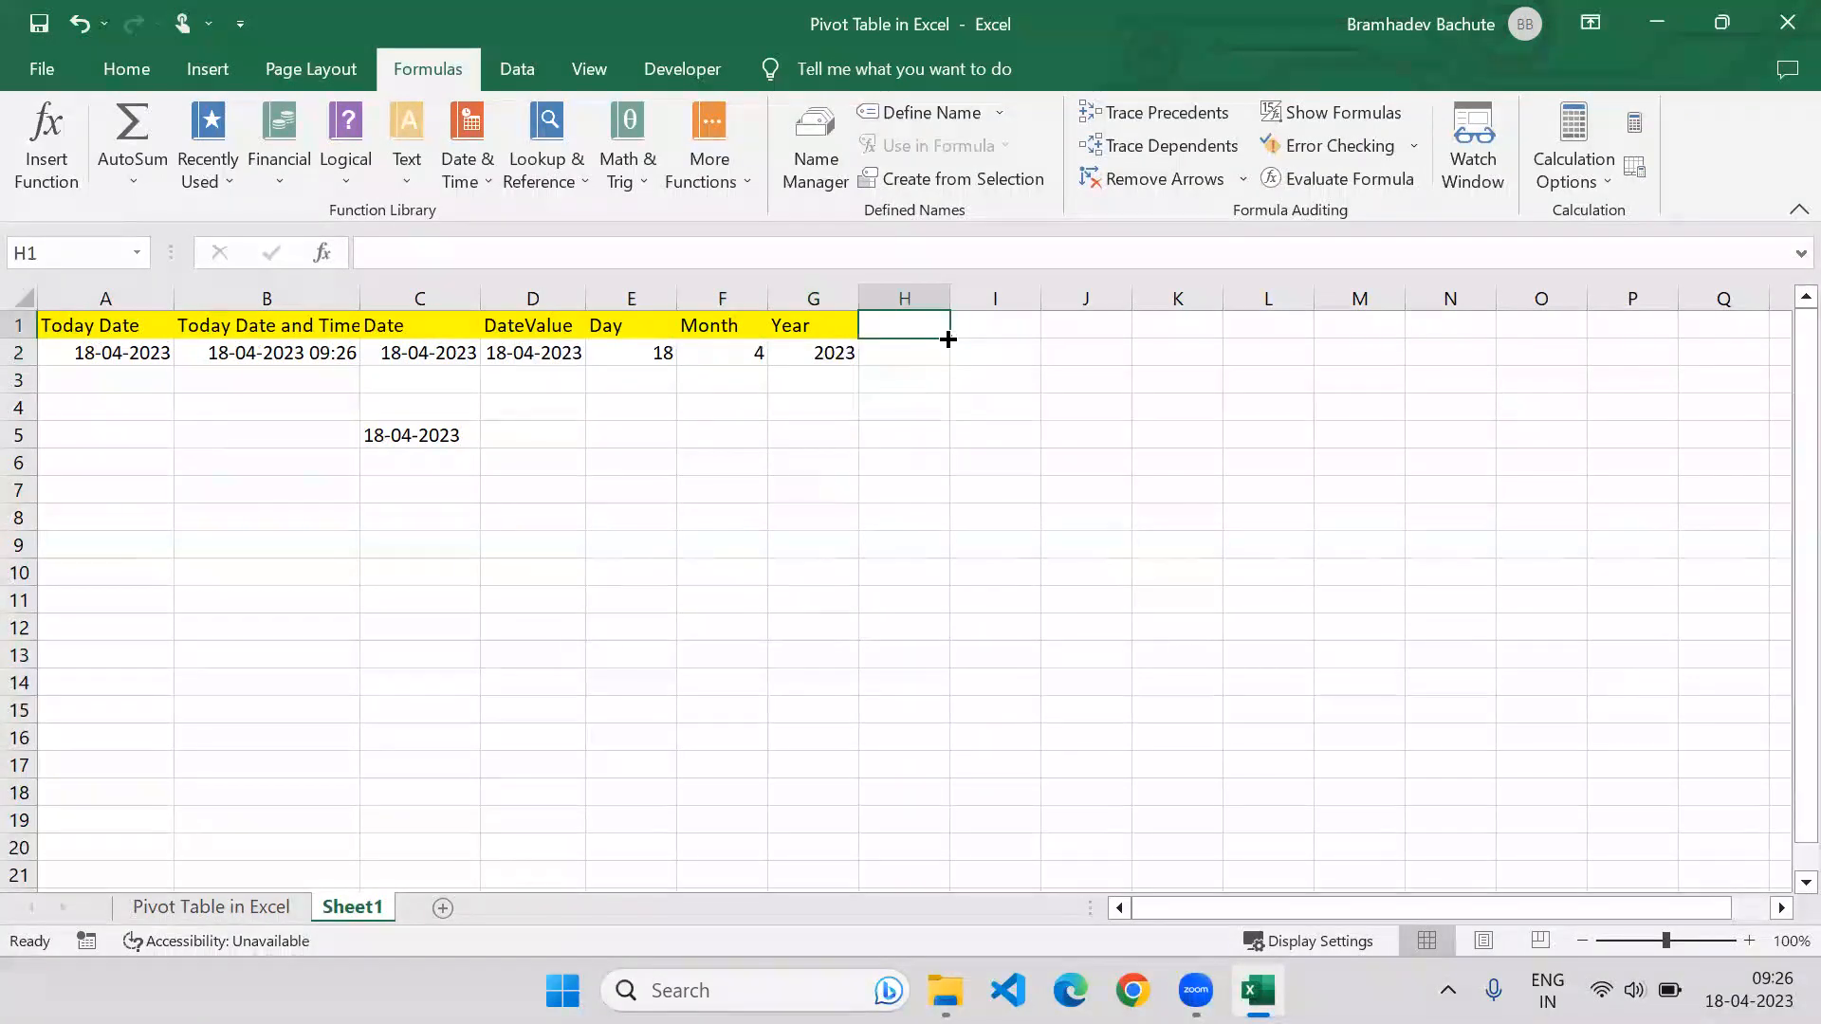
Enter the header "Days" in cell H1.
click(467, 178)
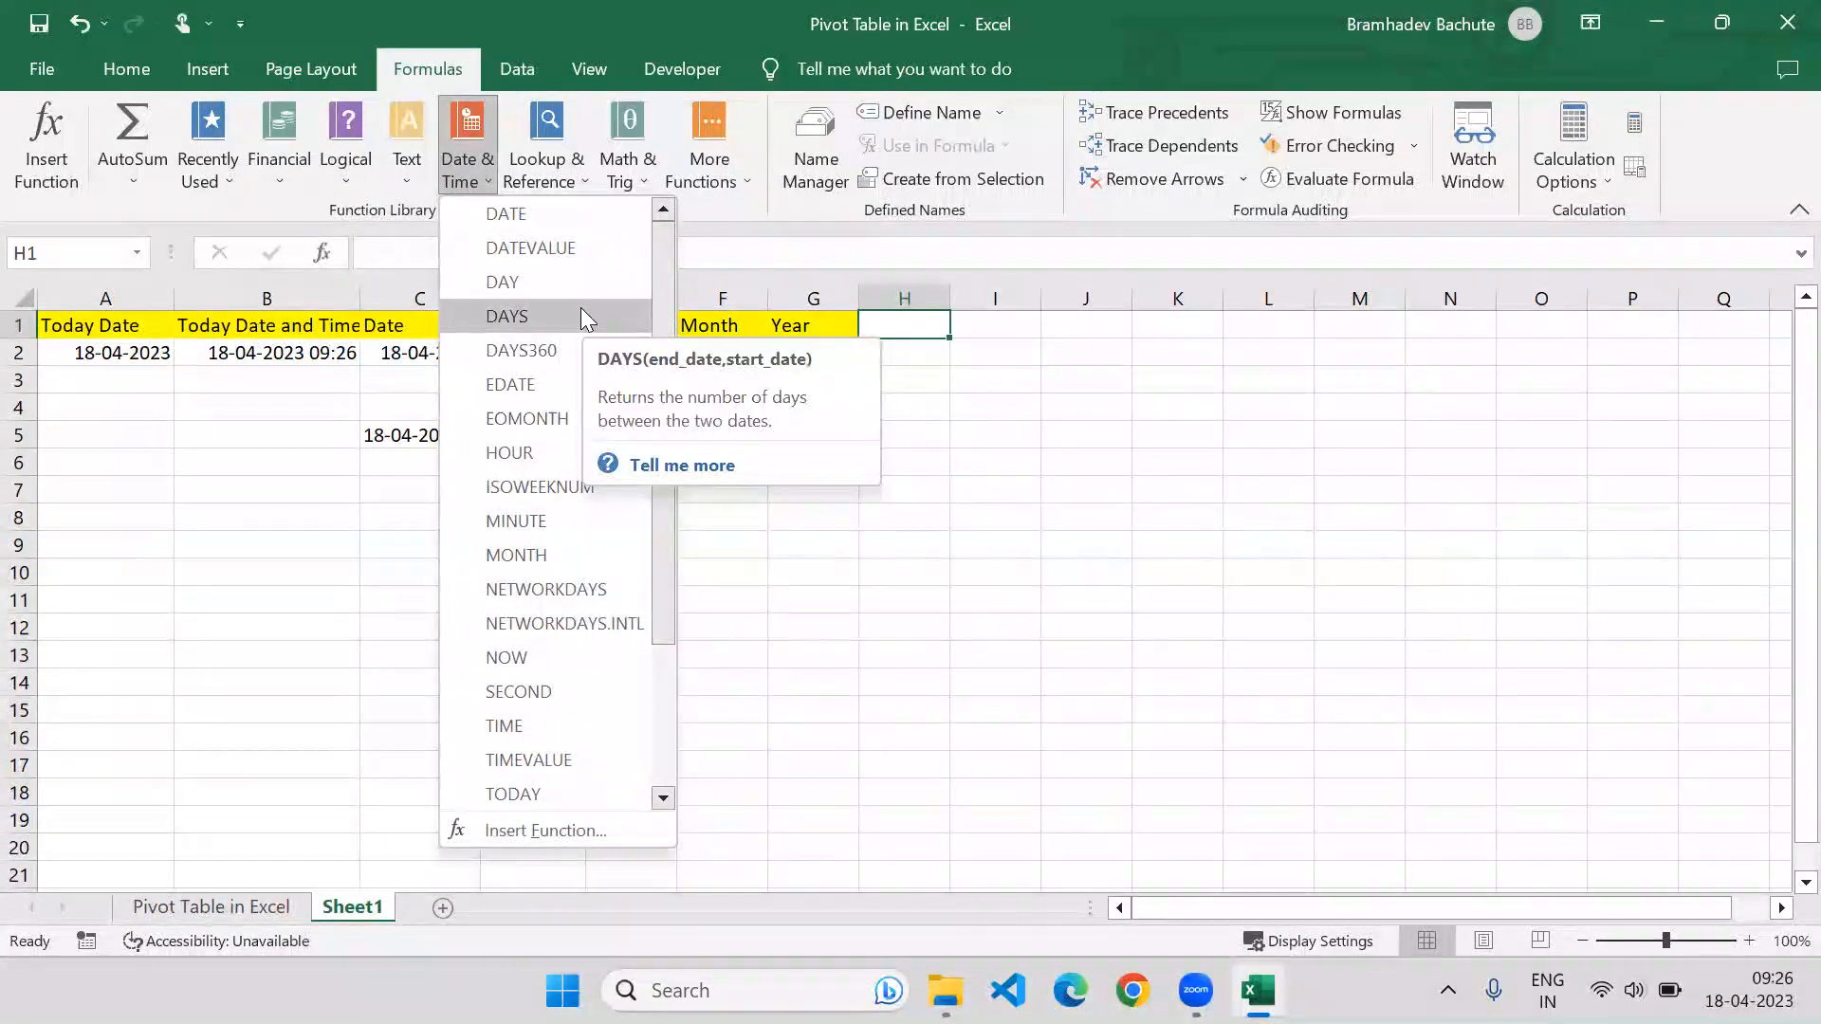
click(1062, 379)
text(=)
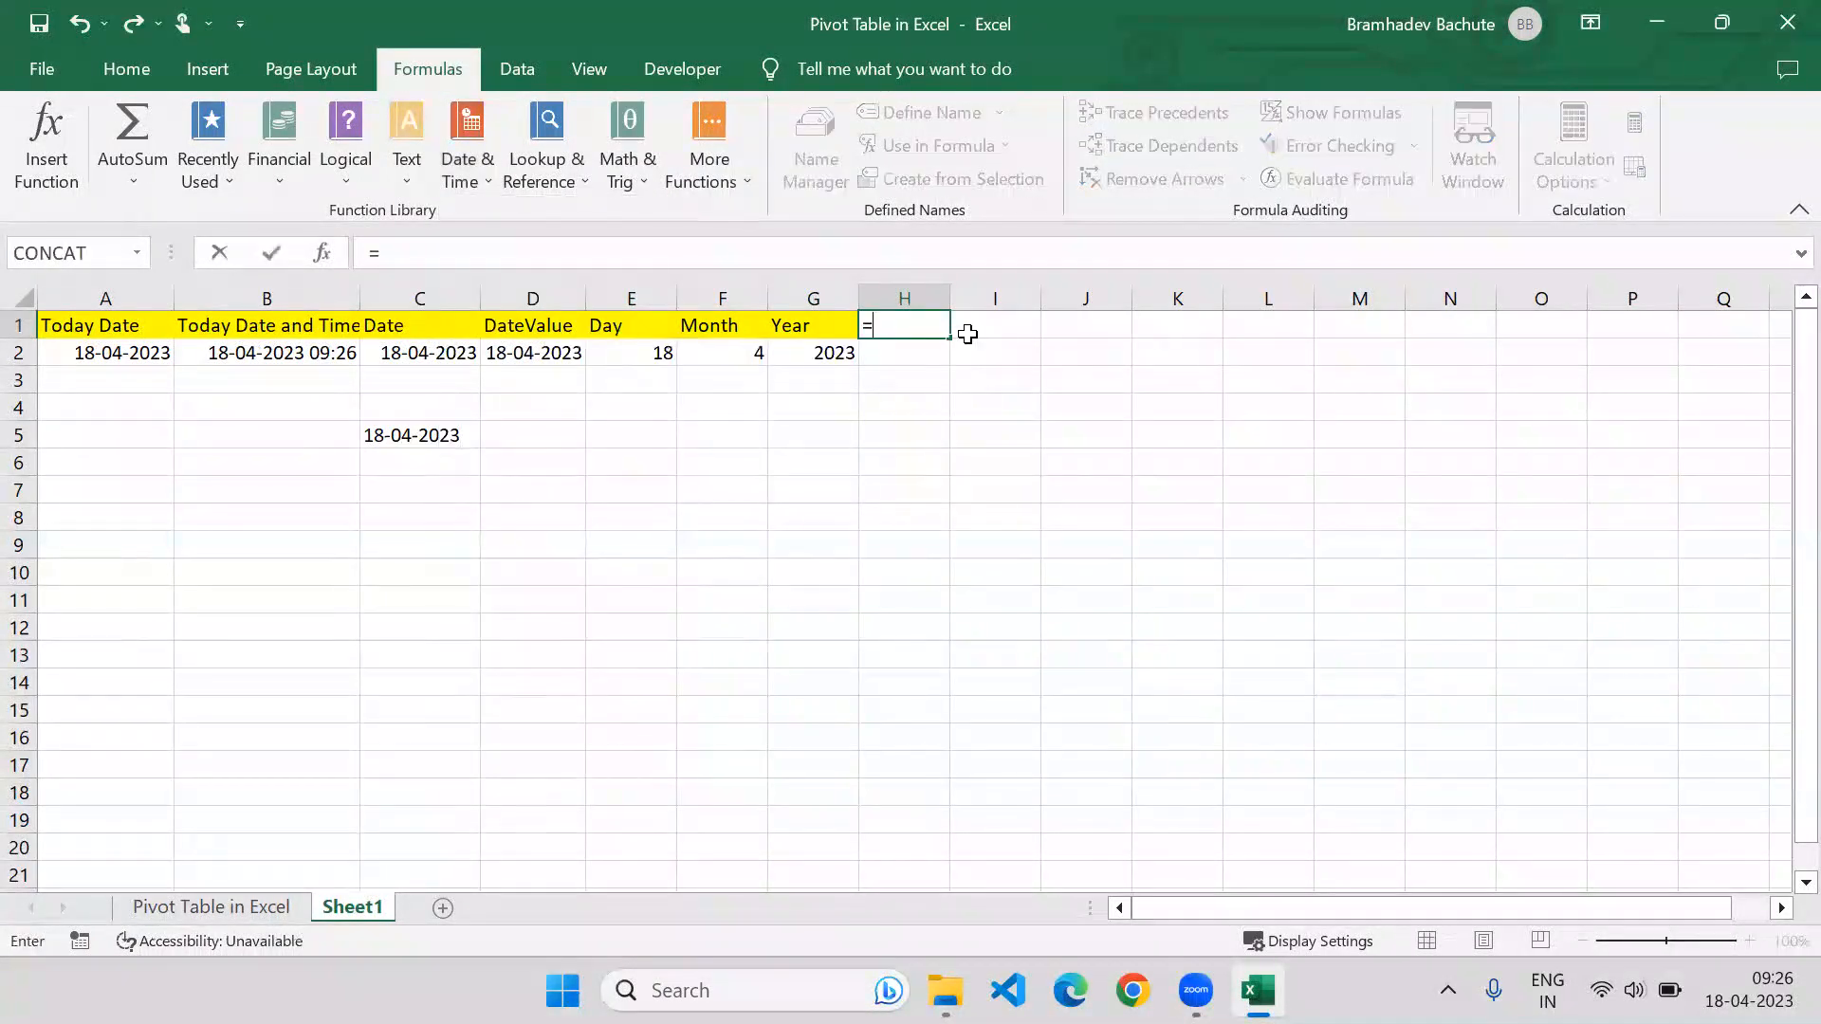
key(BackSpace)
text(Days)
key(Return)
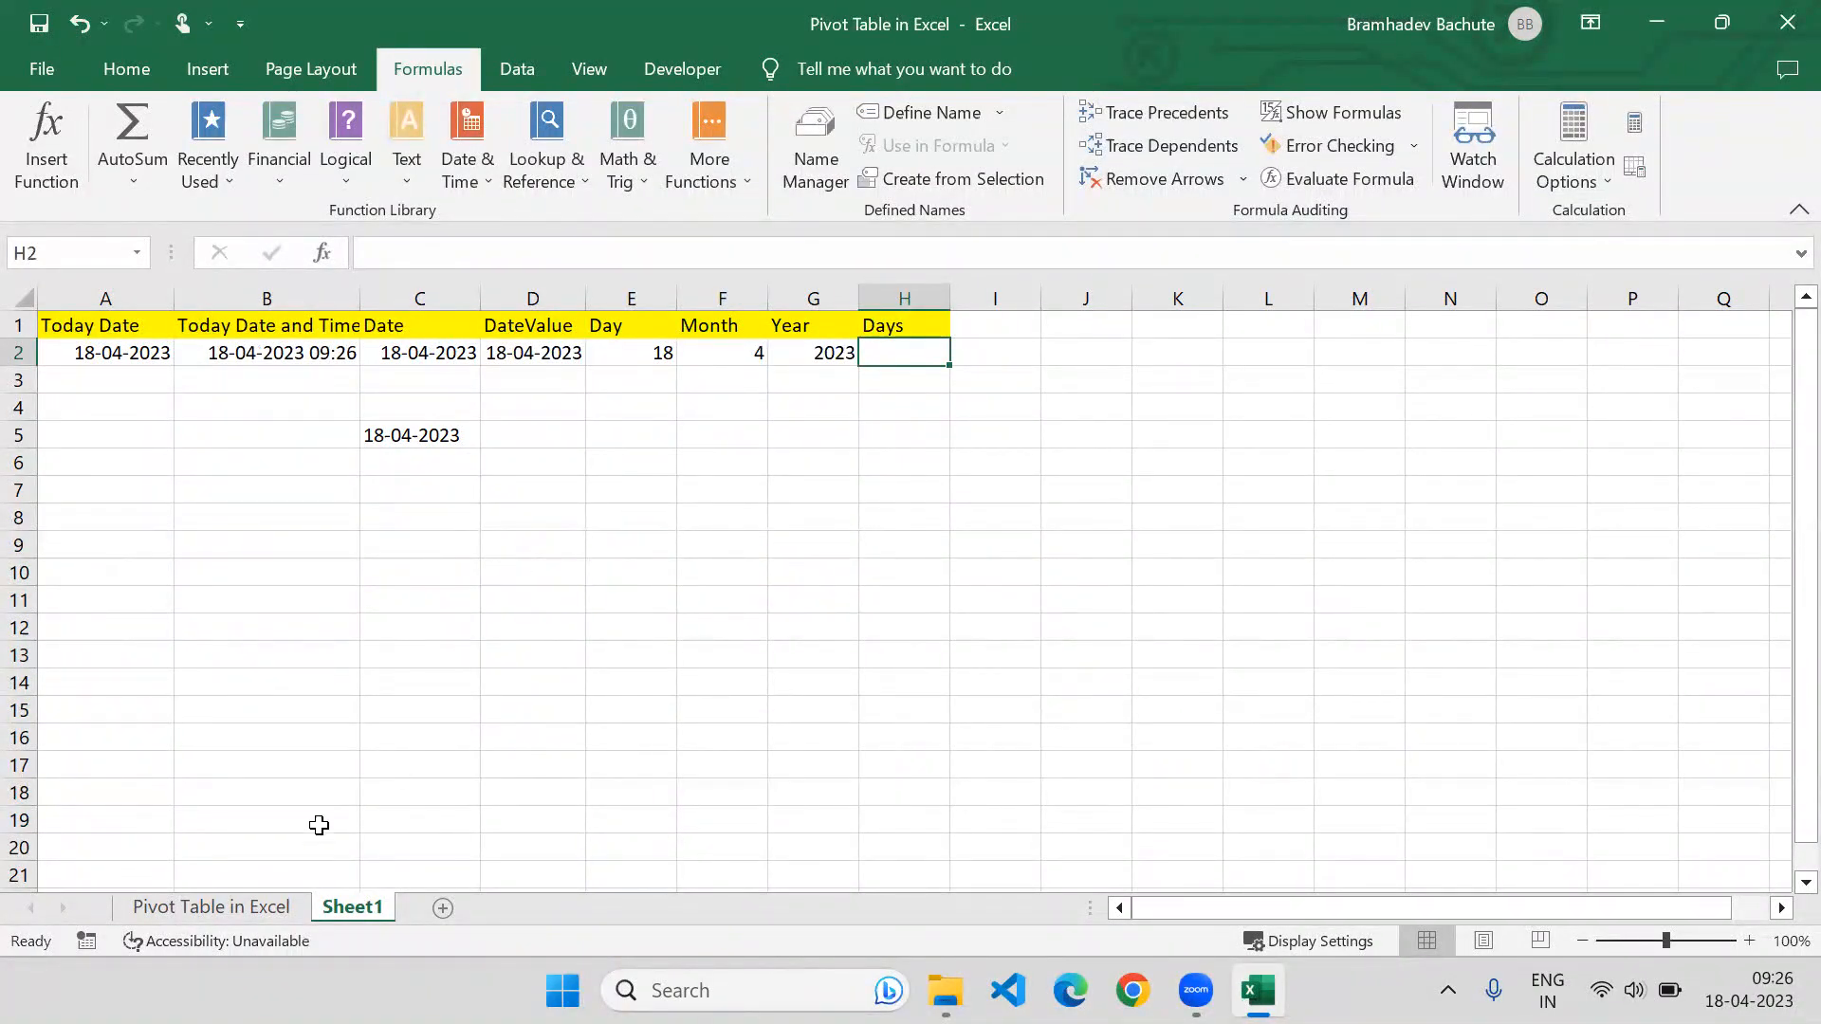
Copy B1:C2 from the Pivot Table in Excel sheet, paste it as values at E5 on Sheet1, and format E6:F6 as day-month-year dates.
click(260, 906)
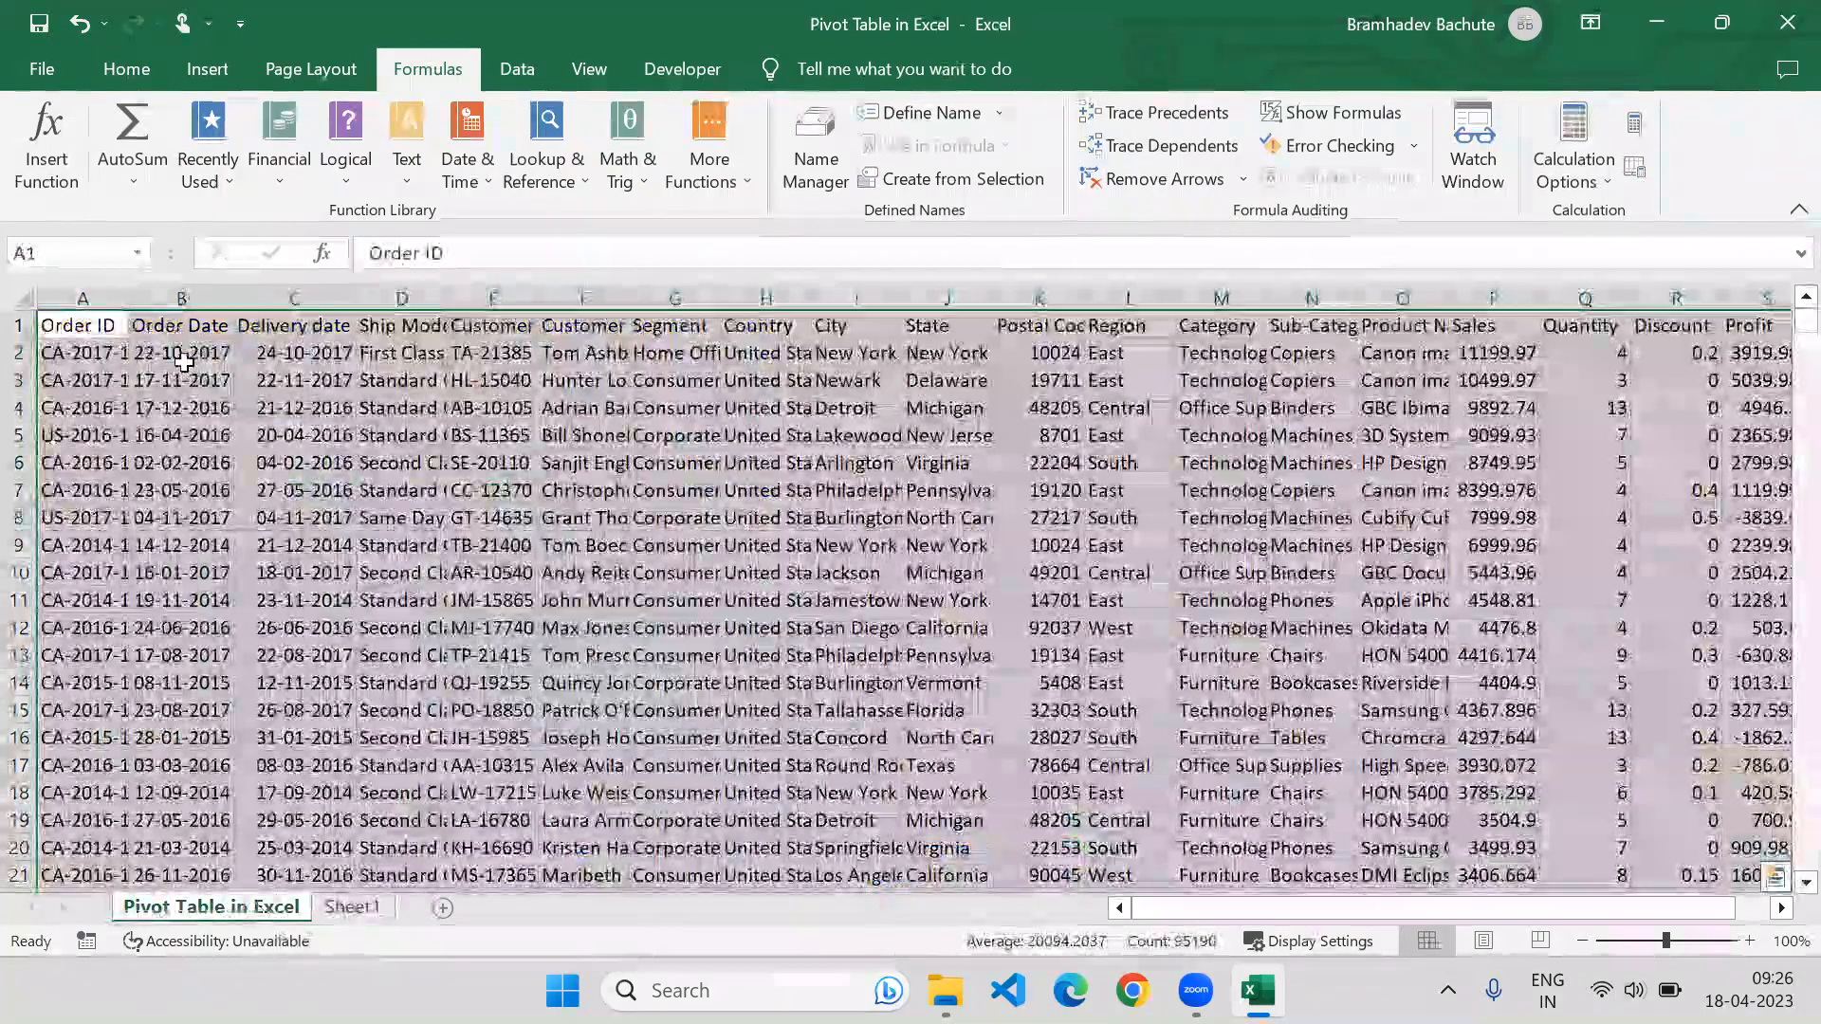
drag(207, 335, 331, 354)
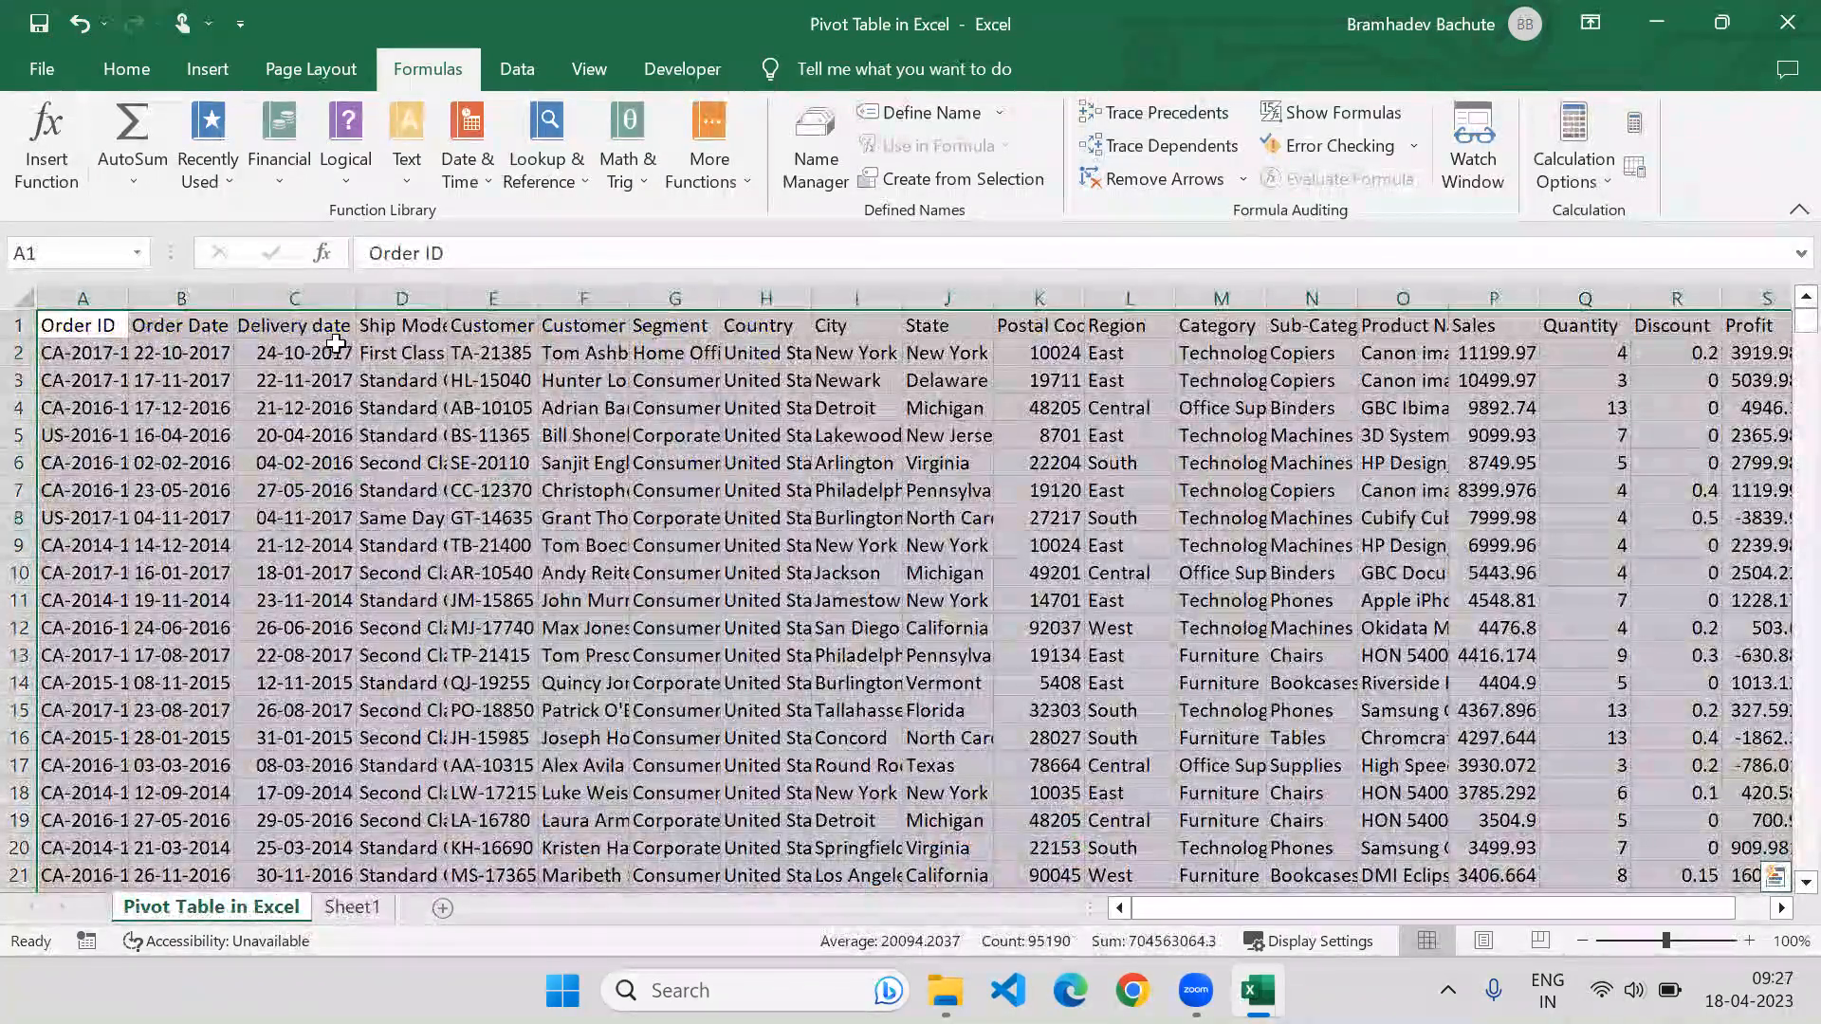
key(ctrl+c)
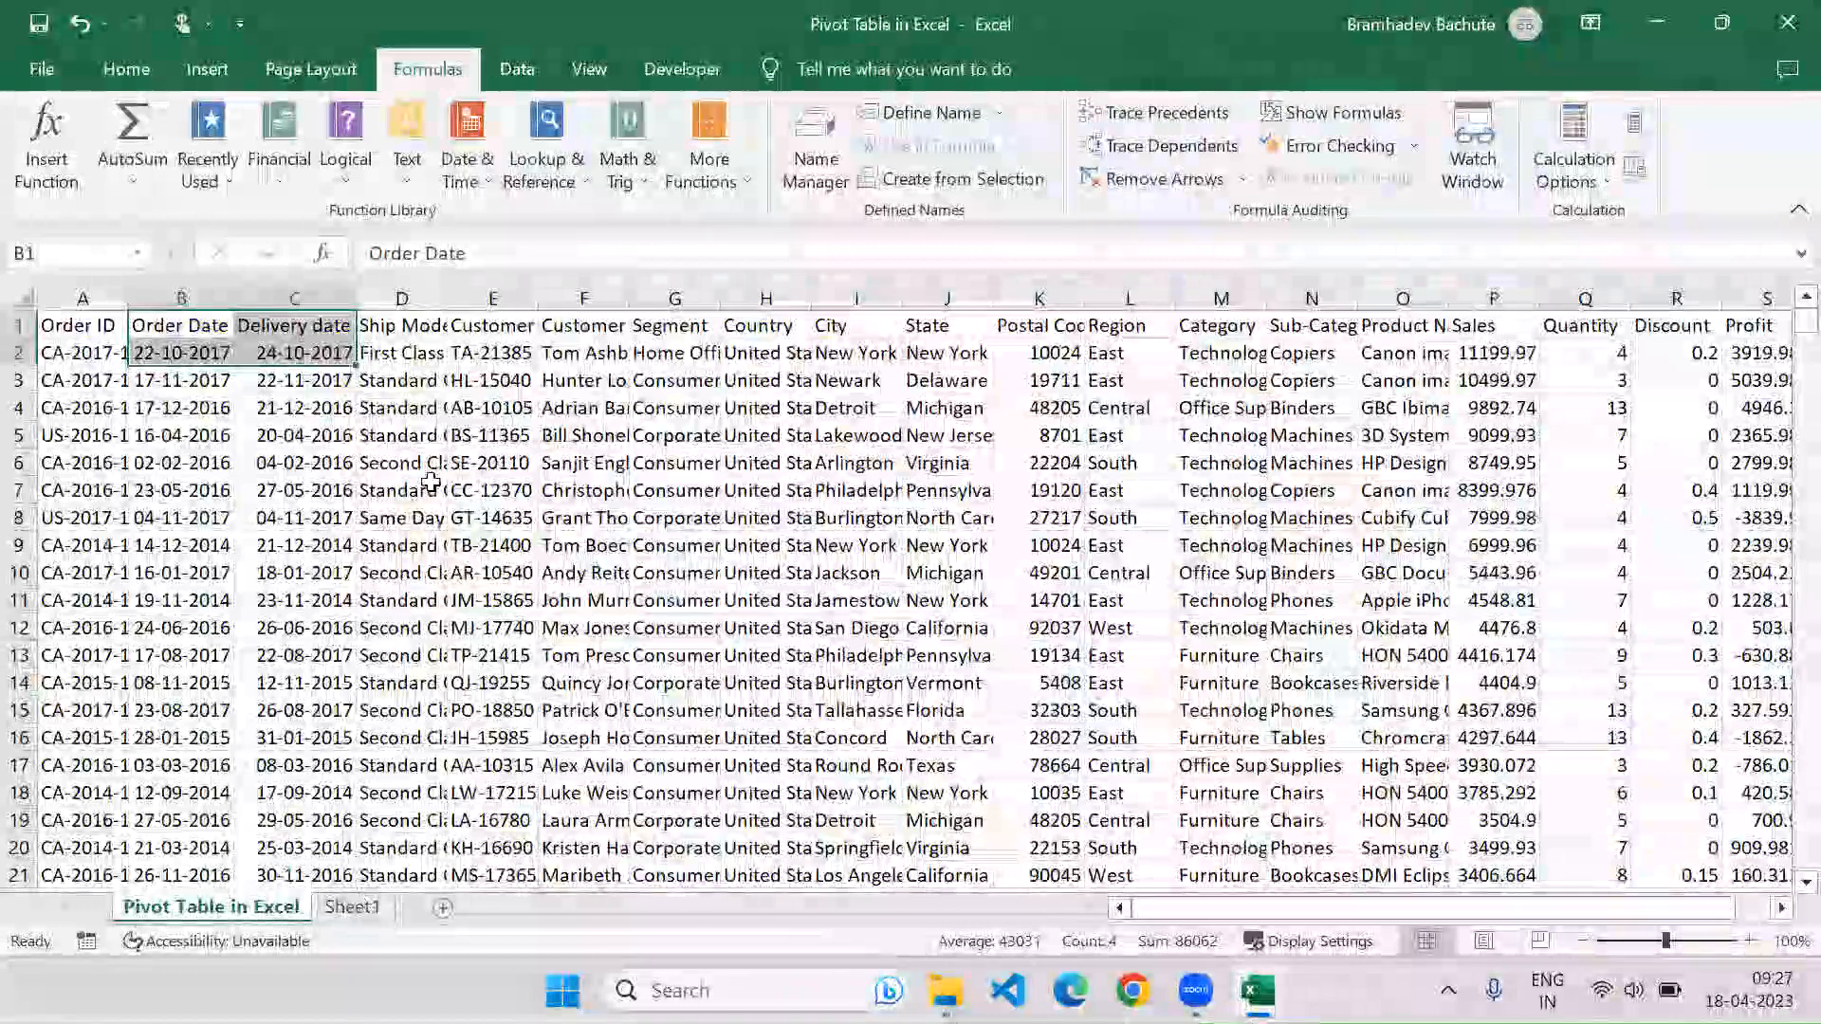
click(358, 907)
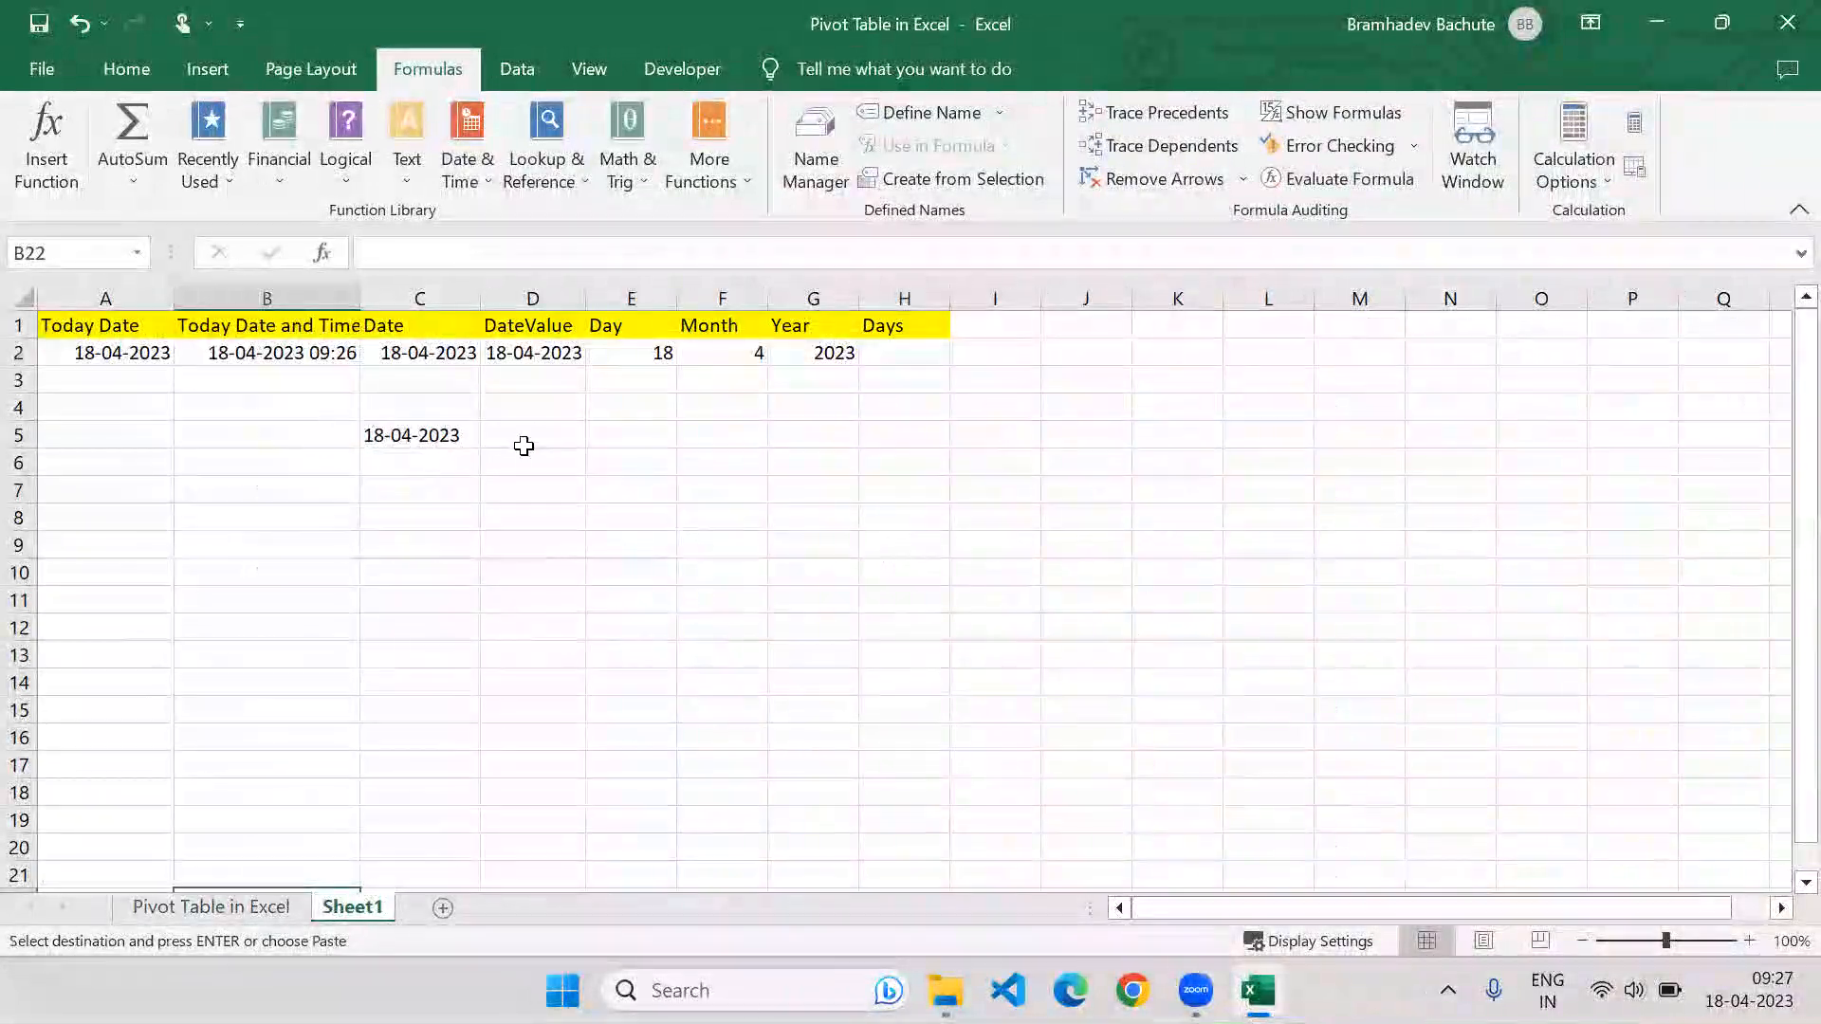
click(645, 439)
key(ctrl+alt+v)
key(v)
key(Return)
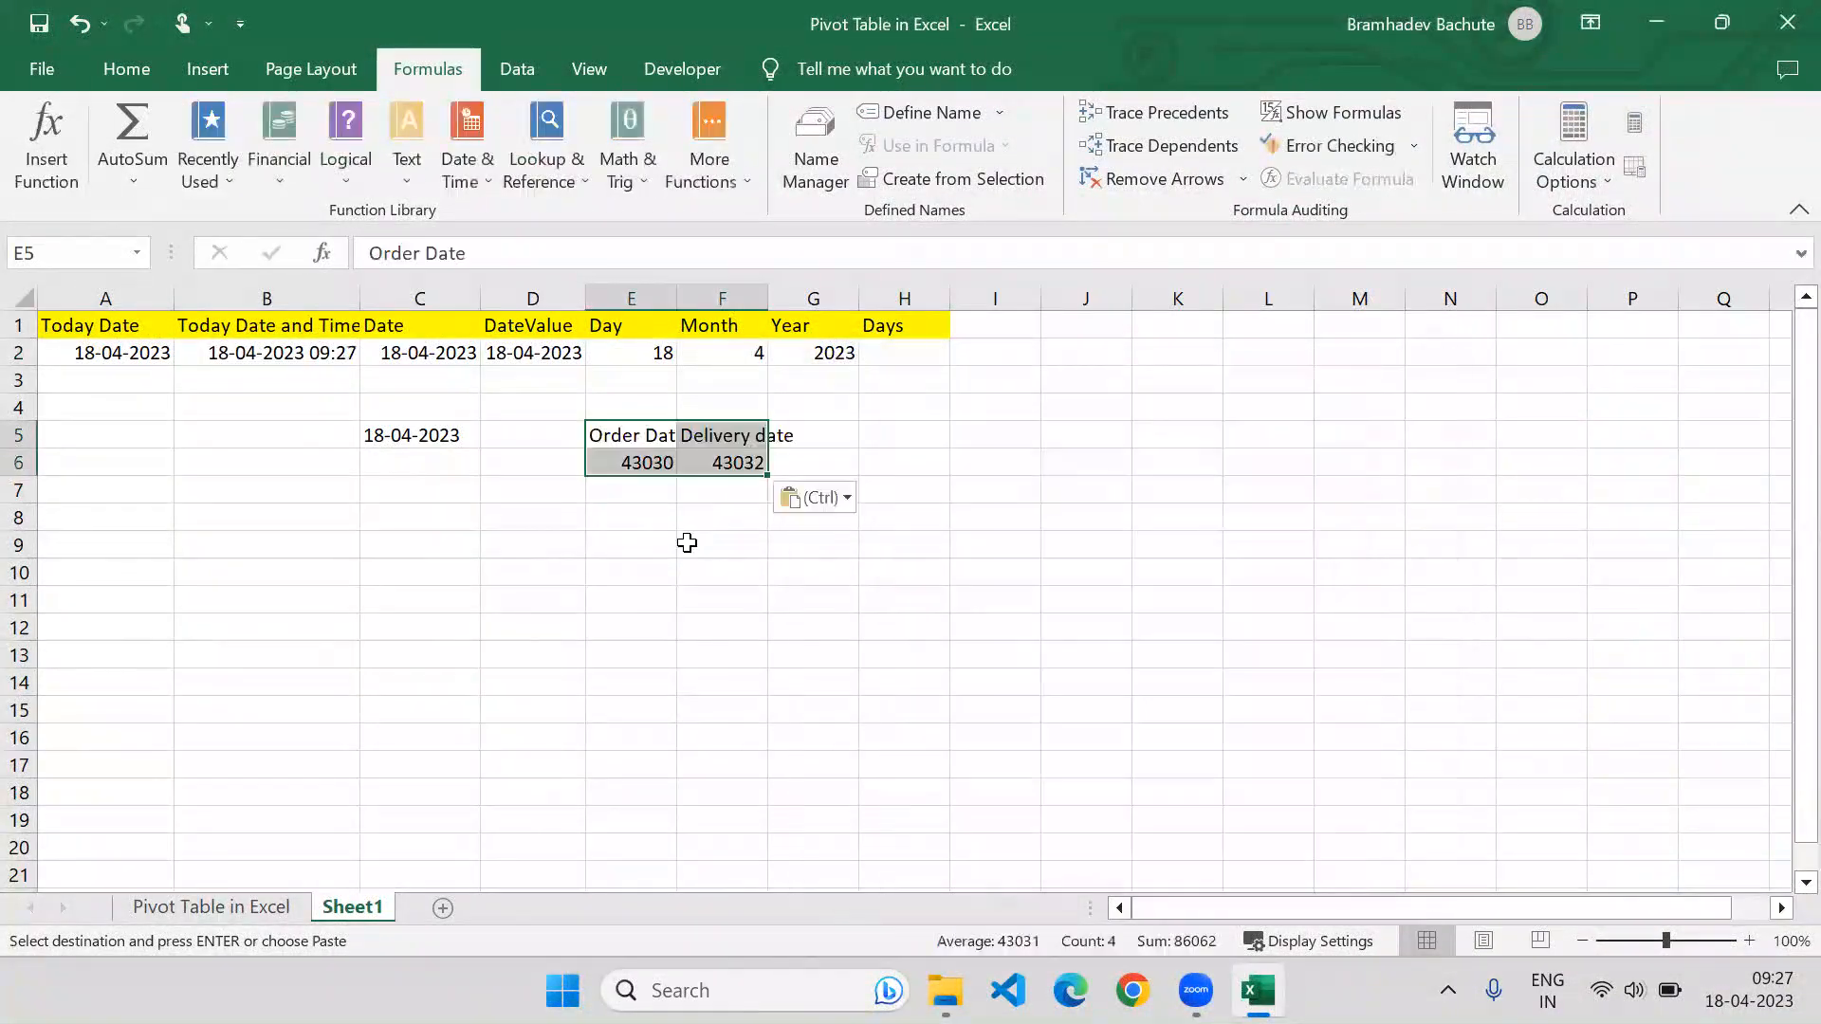
drag(621, 463, 742, 463)
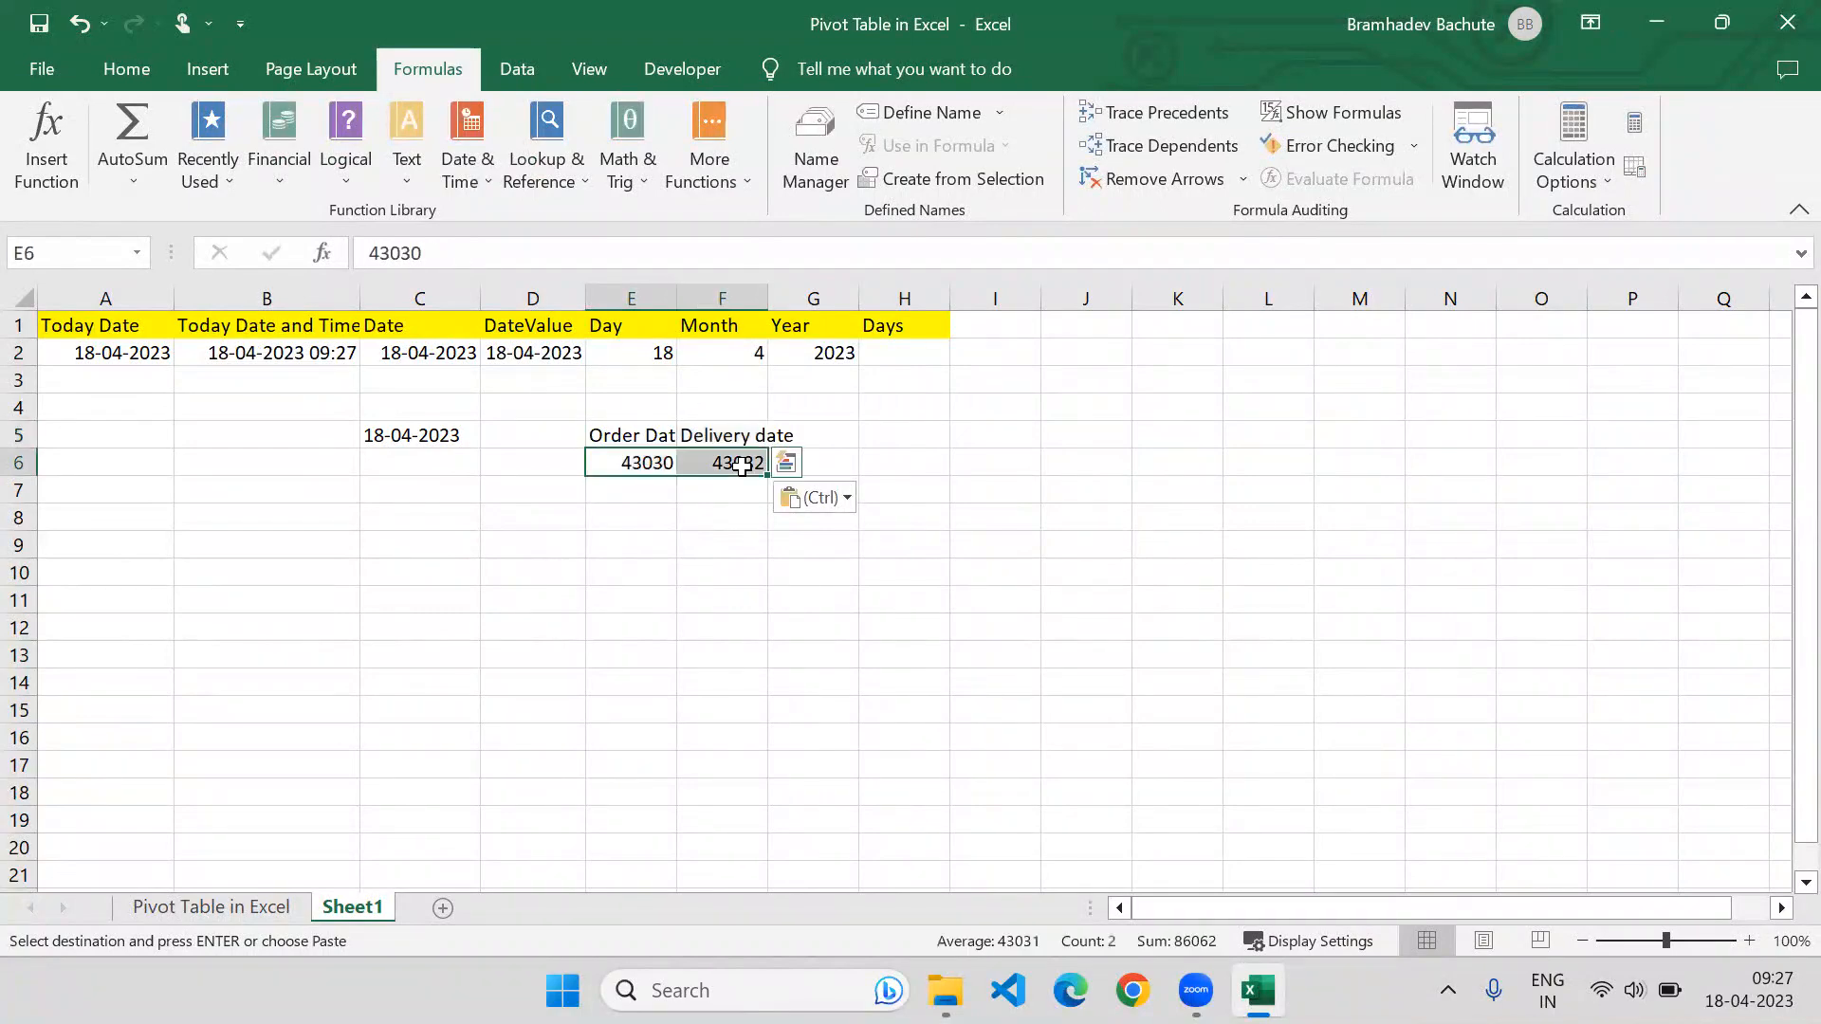
key(ctrl+shift+3)
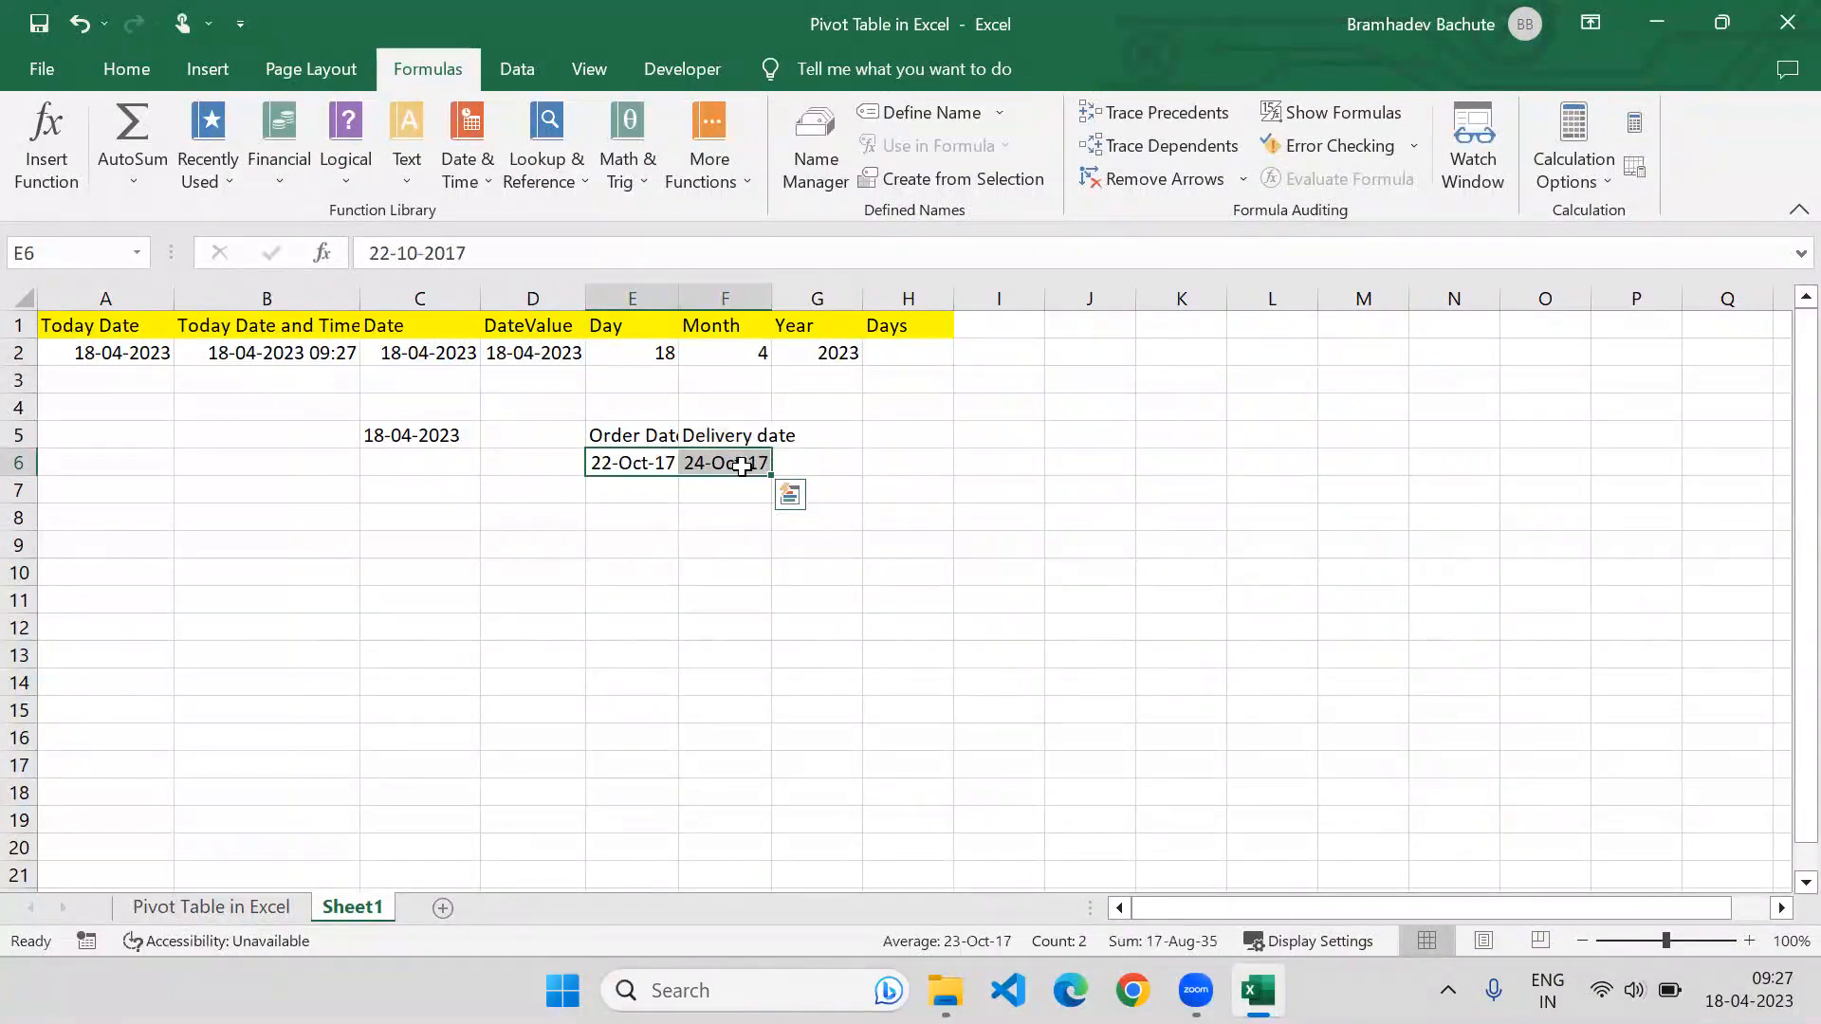
Enter the formula =DAYS(F6,E6) in cell H2 under the "Days" header, using delivery date as end and order date as start.
click(891, 359)
text(=Day)
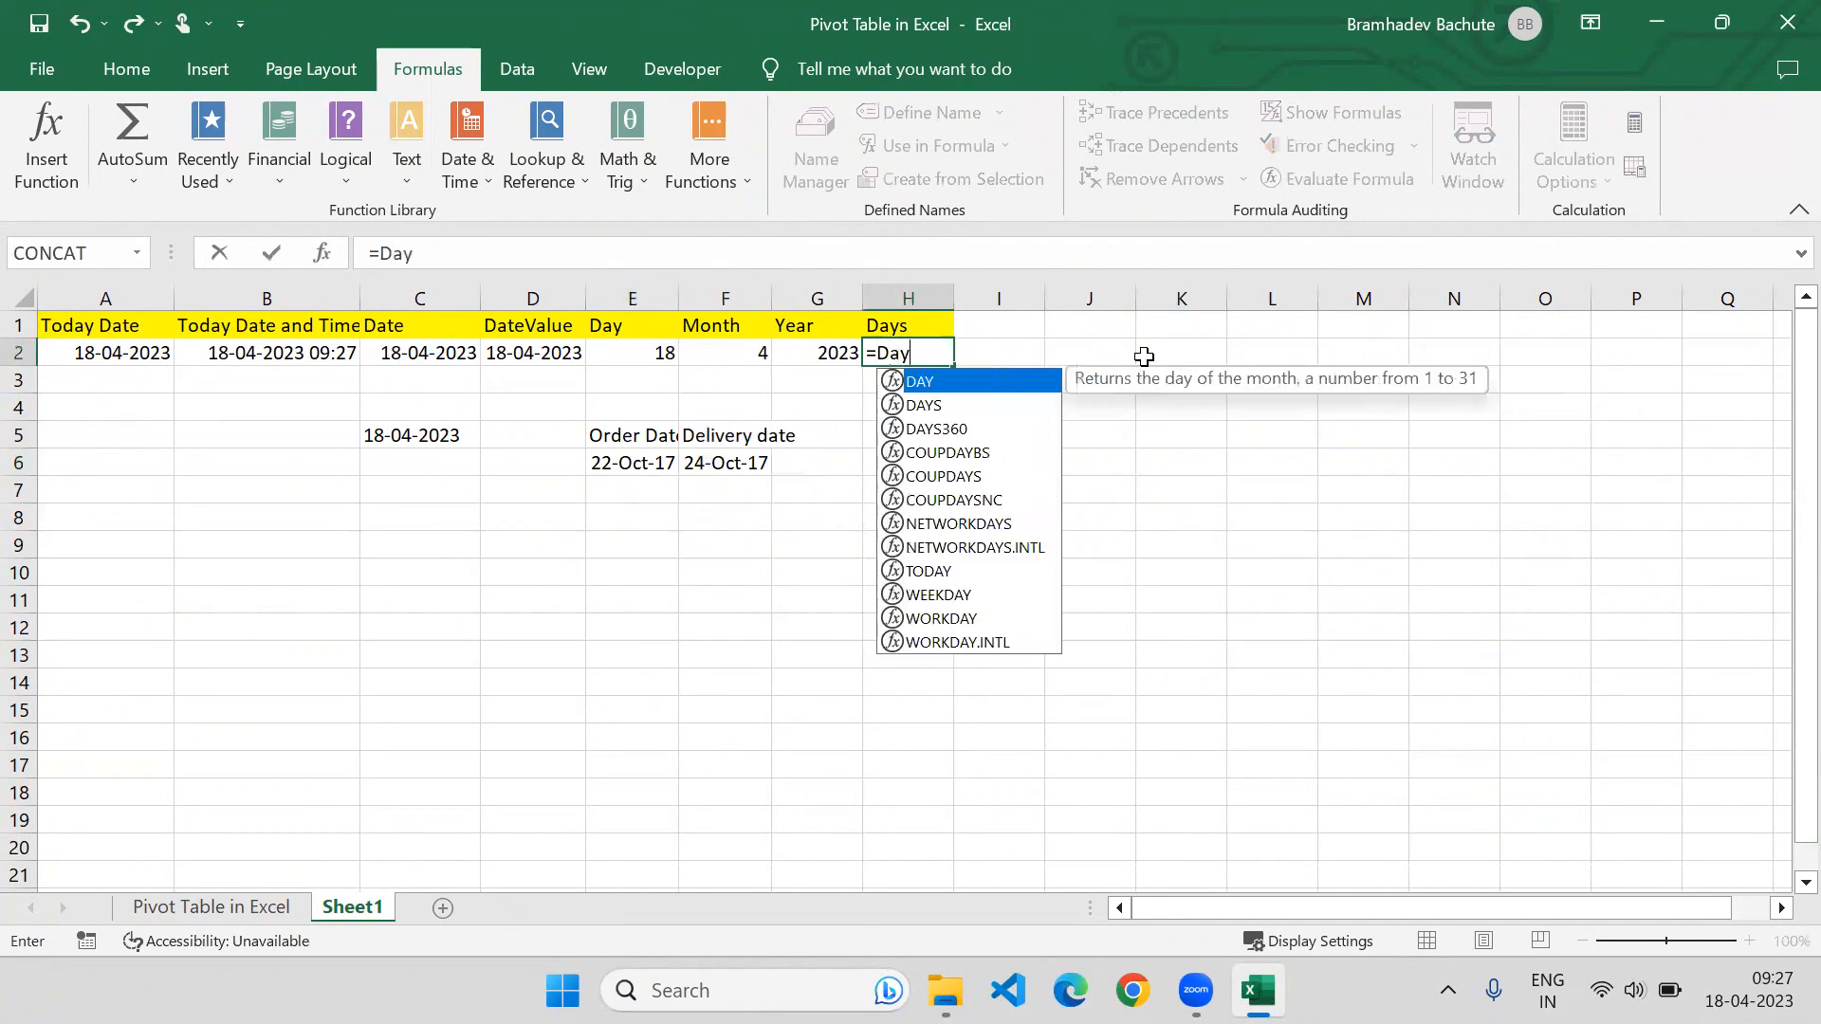
key(Down)
key(Tab)
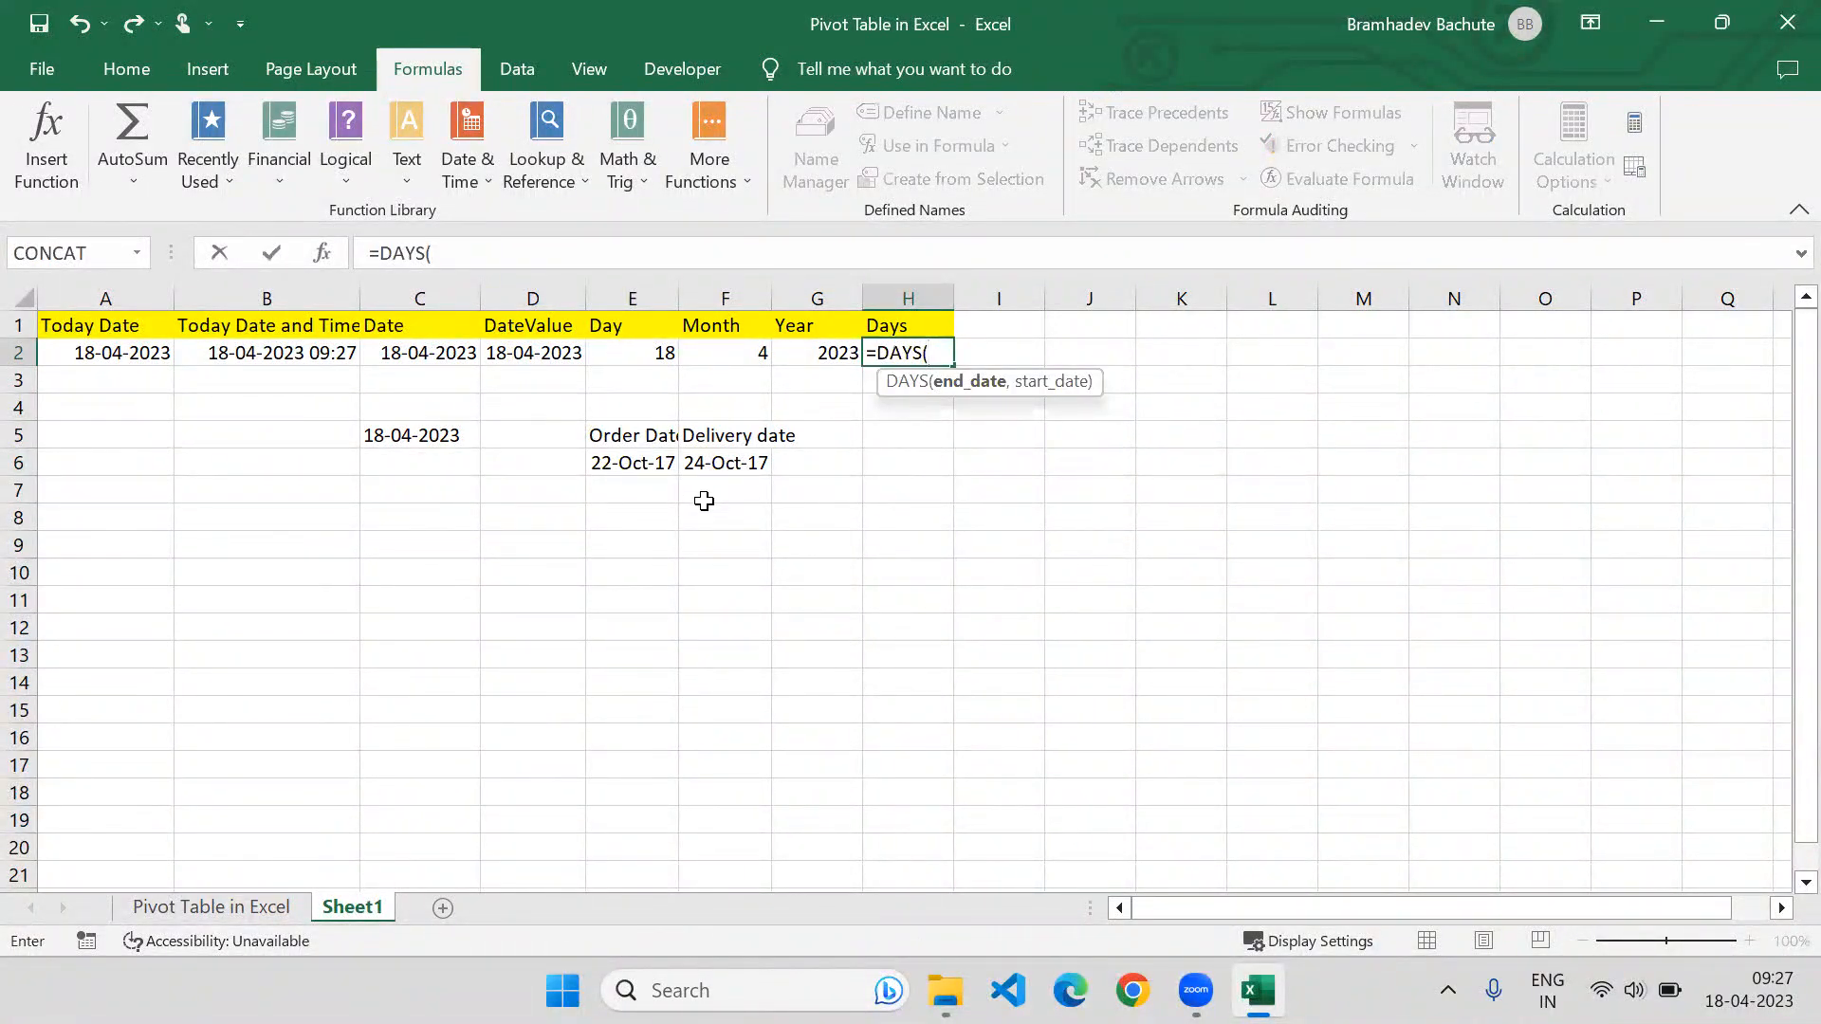
click(727, 463)
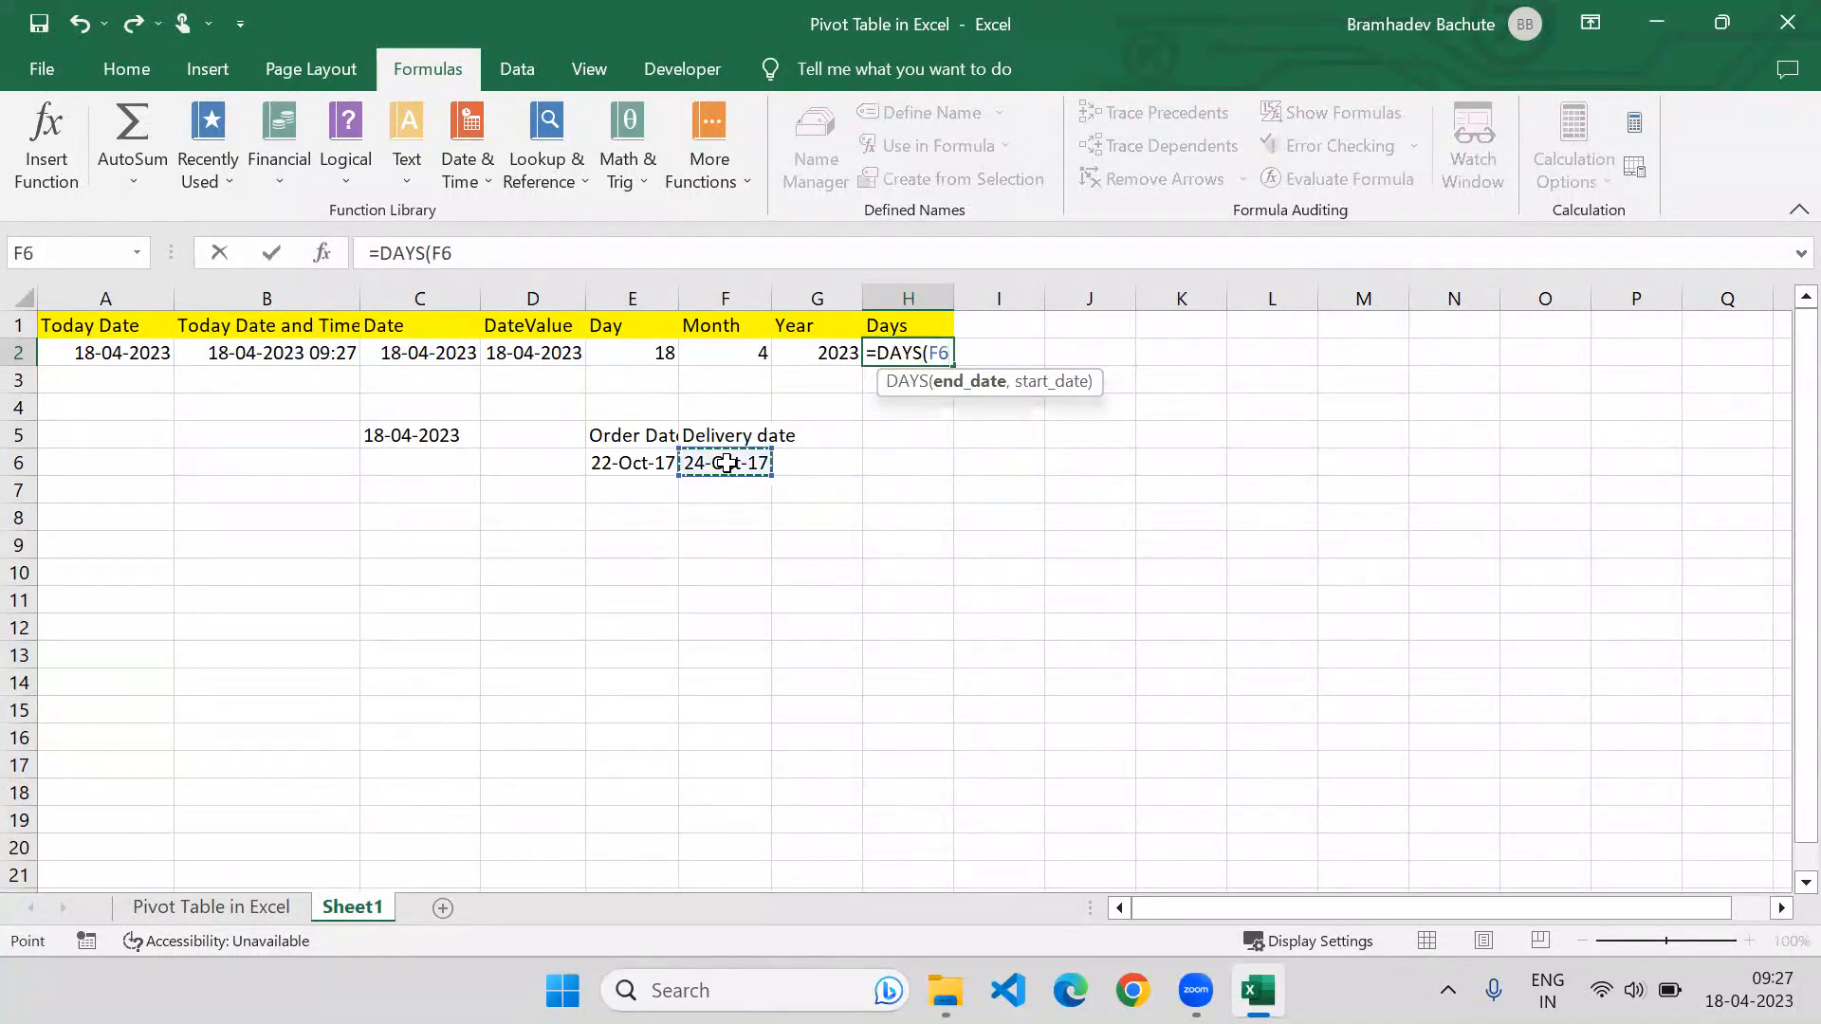
text(,)
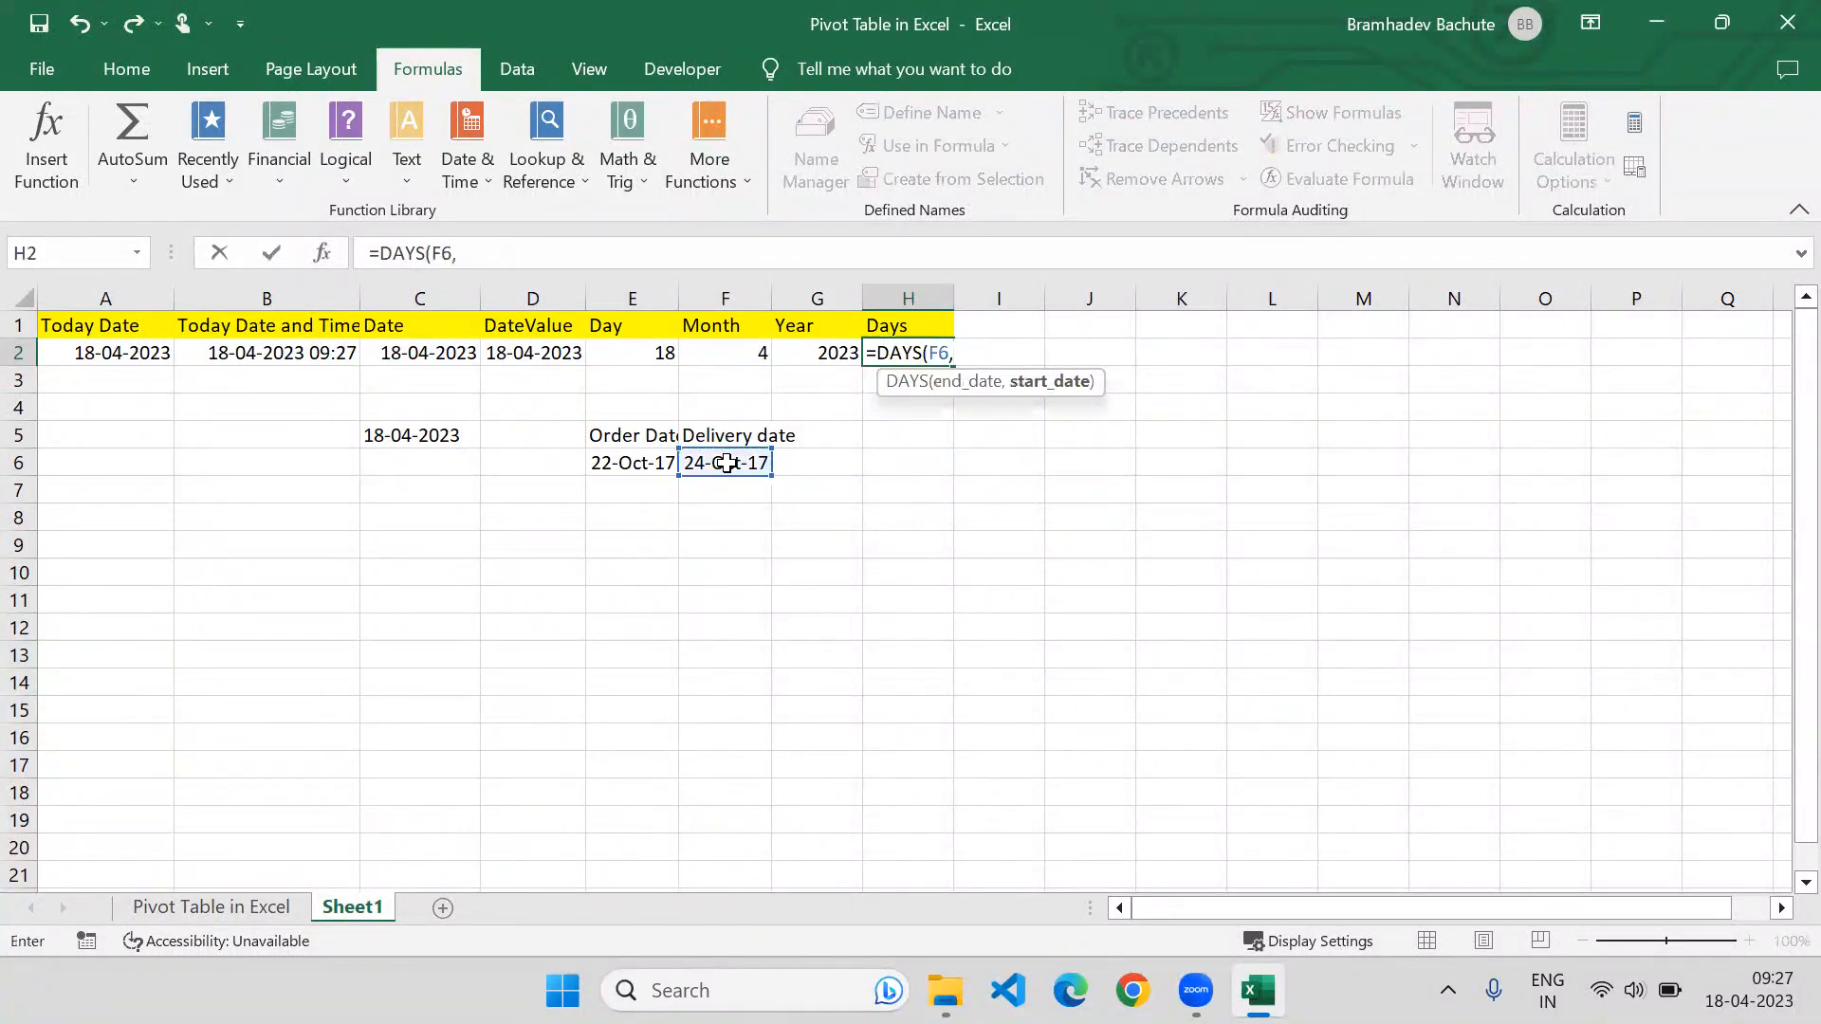
click(633, 461)
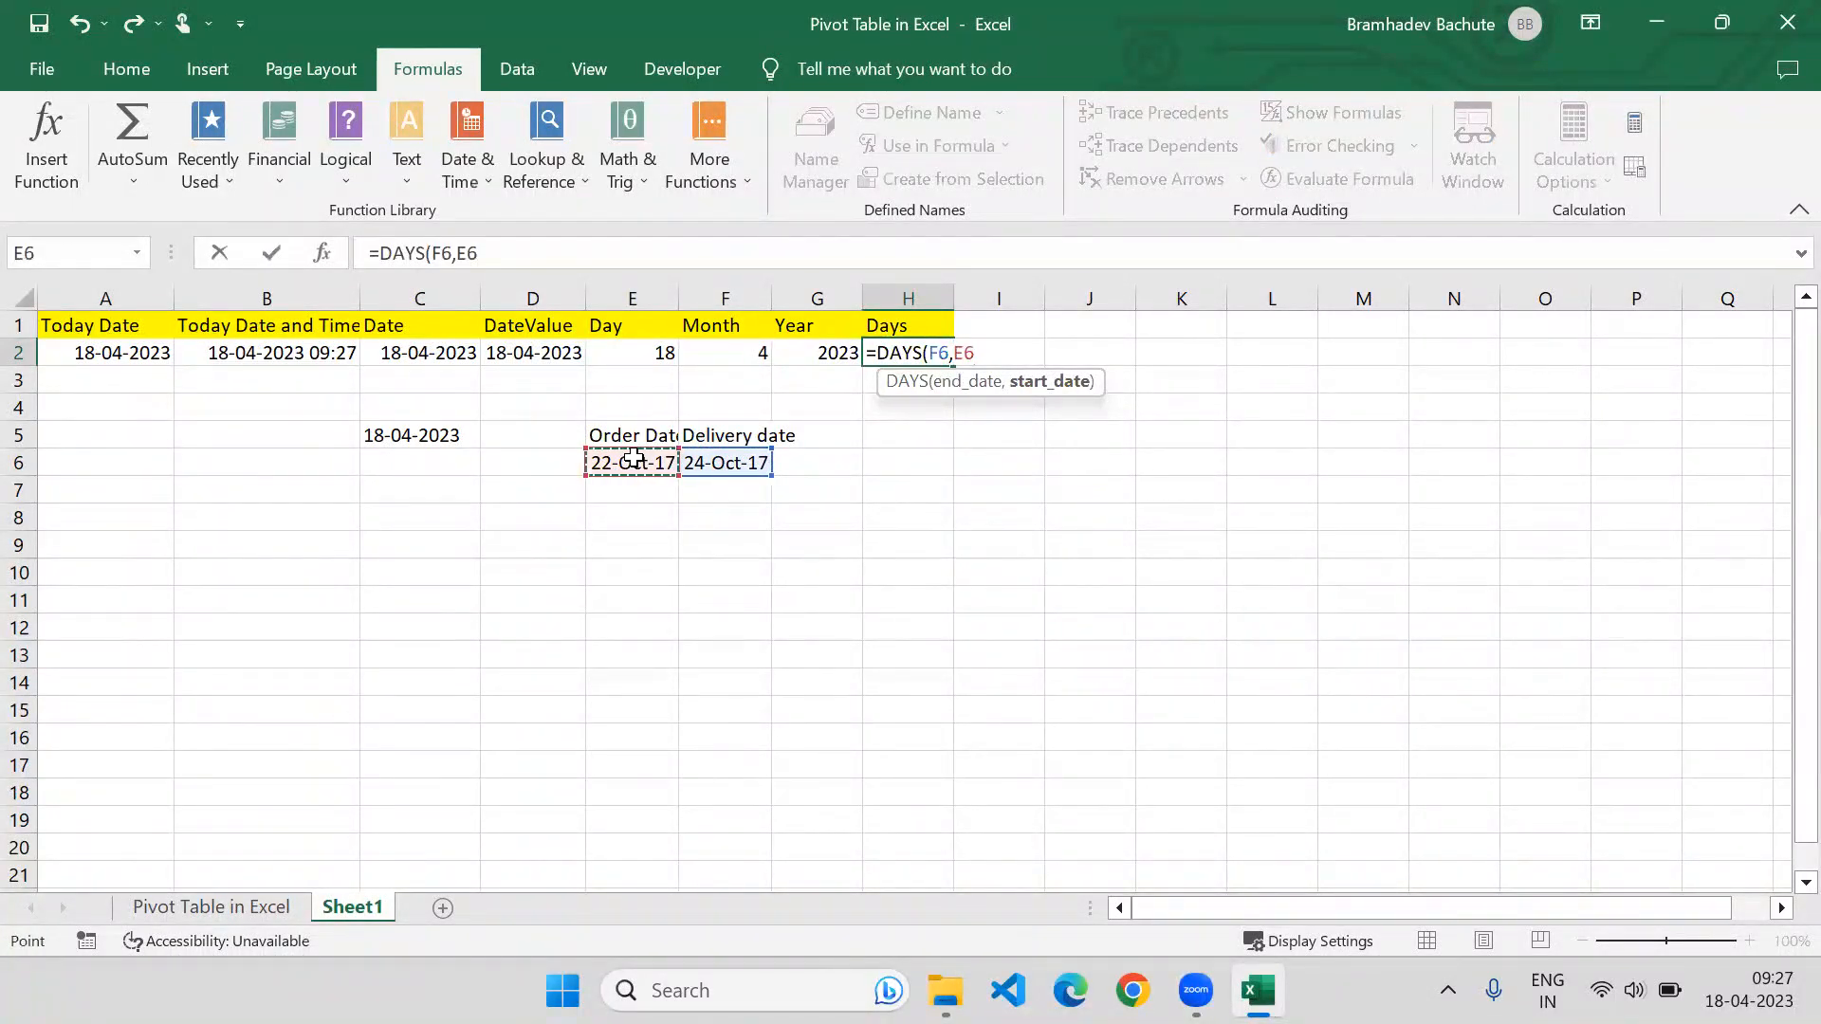
text())
key(Return)
key(Up)
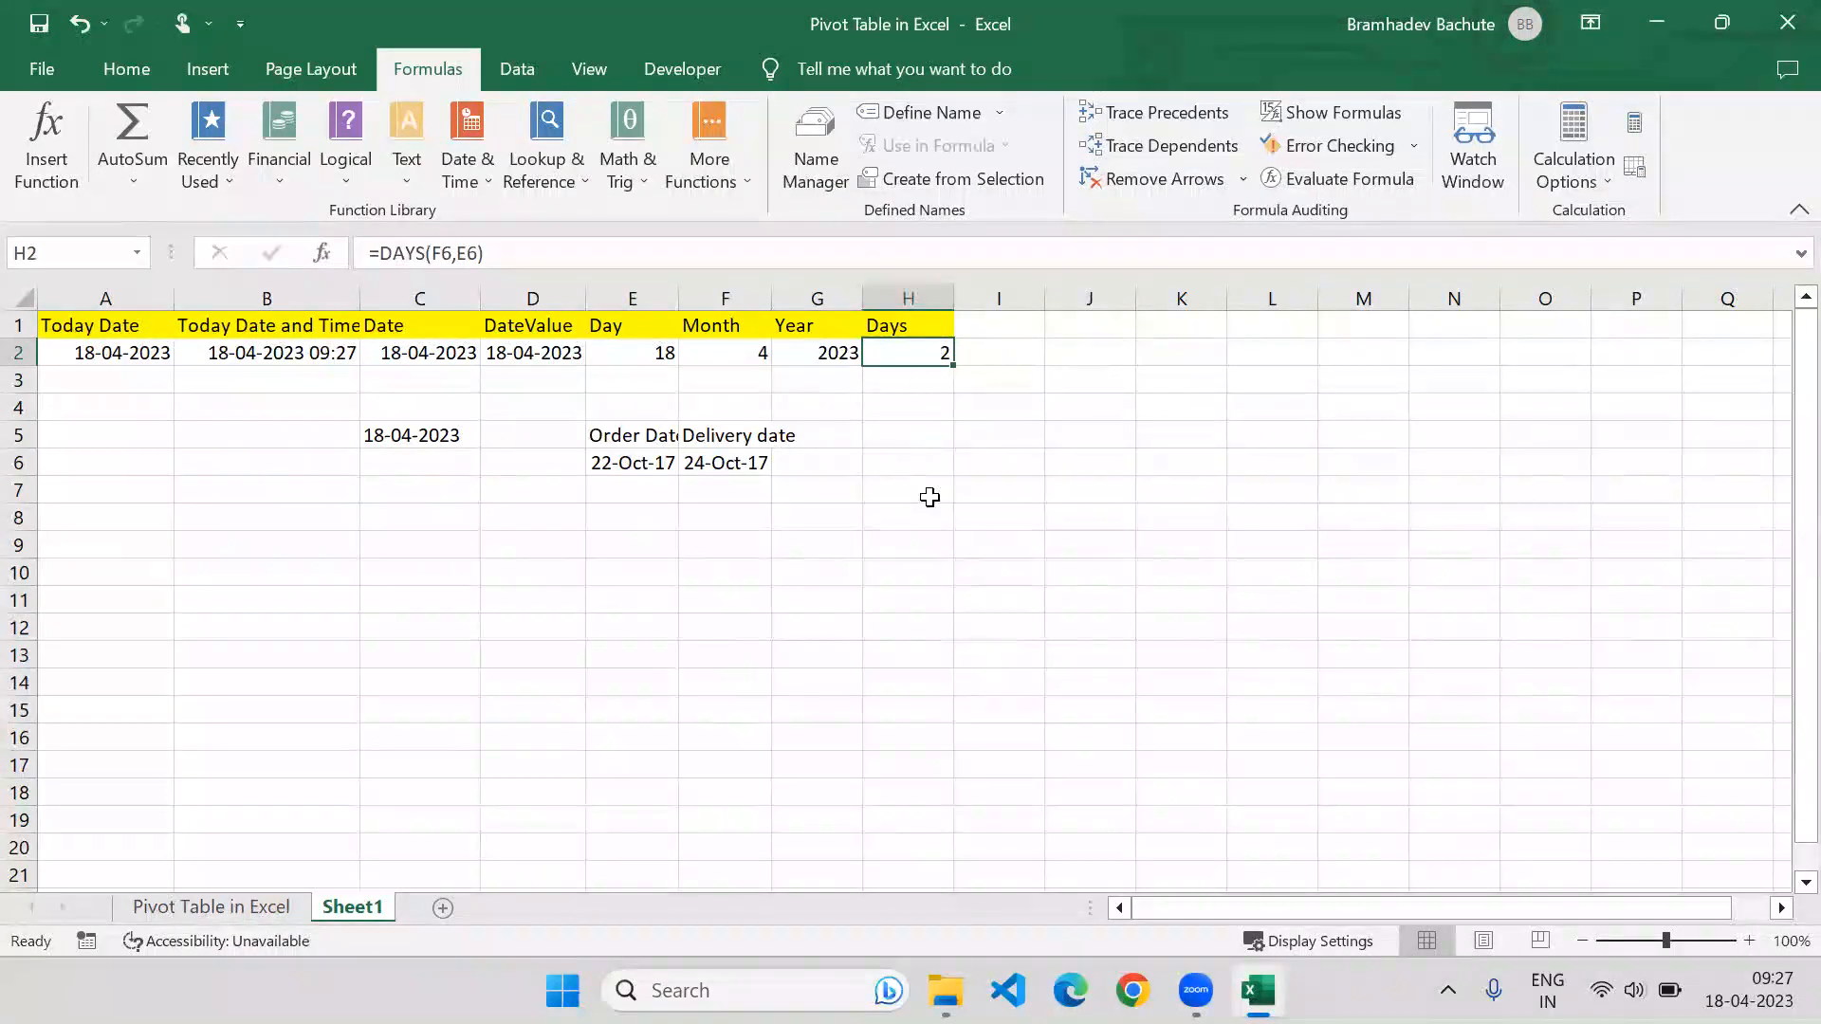
Cross-check the day count by entering the subtraction formula =F6-E6 in cell H6.
key(Down)
click(908, 438)
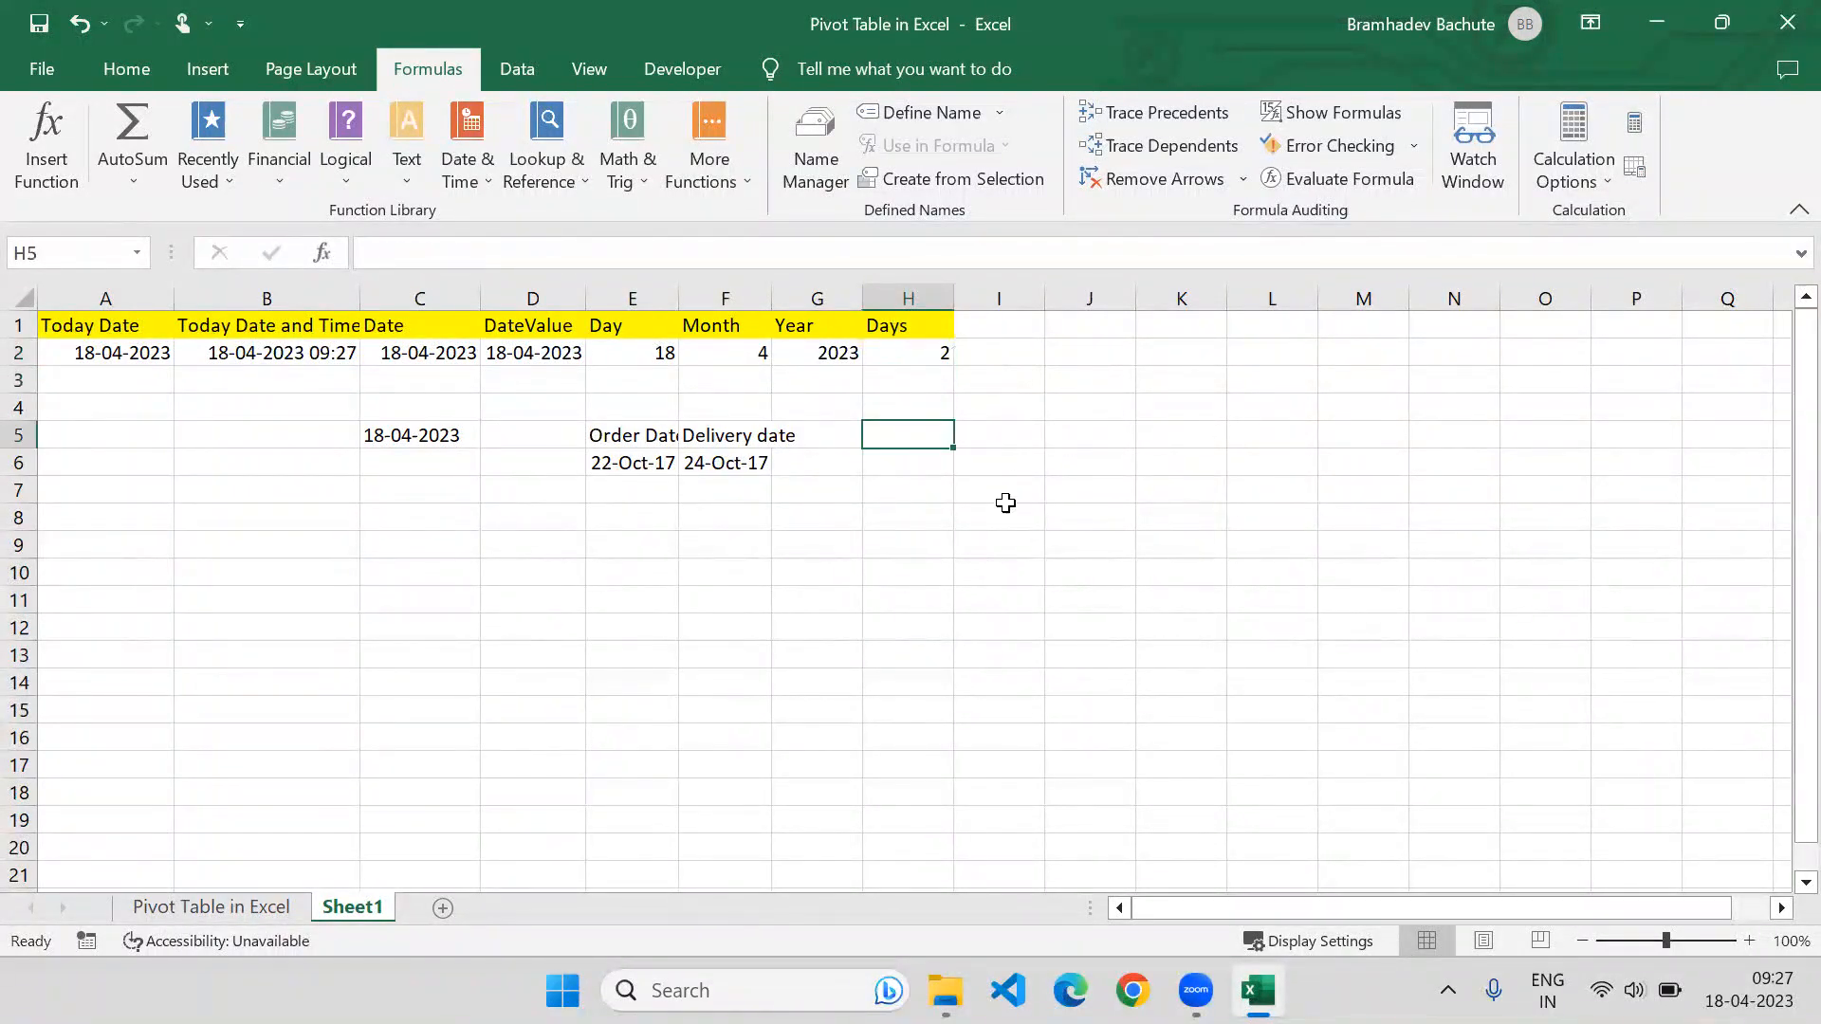
click(931, 465)
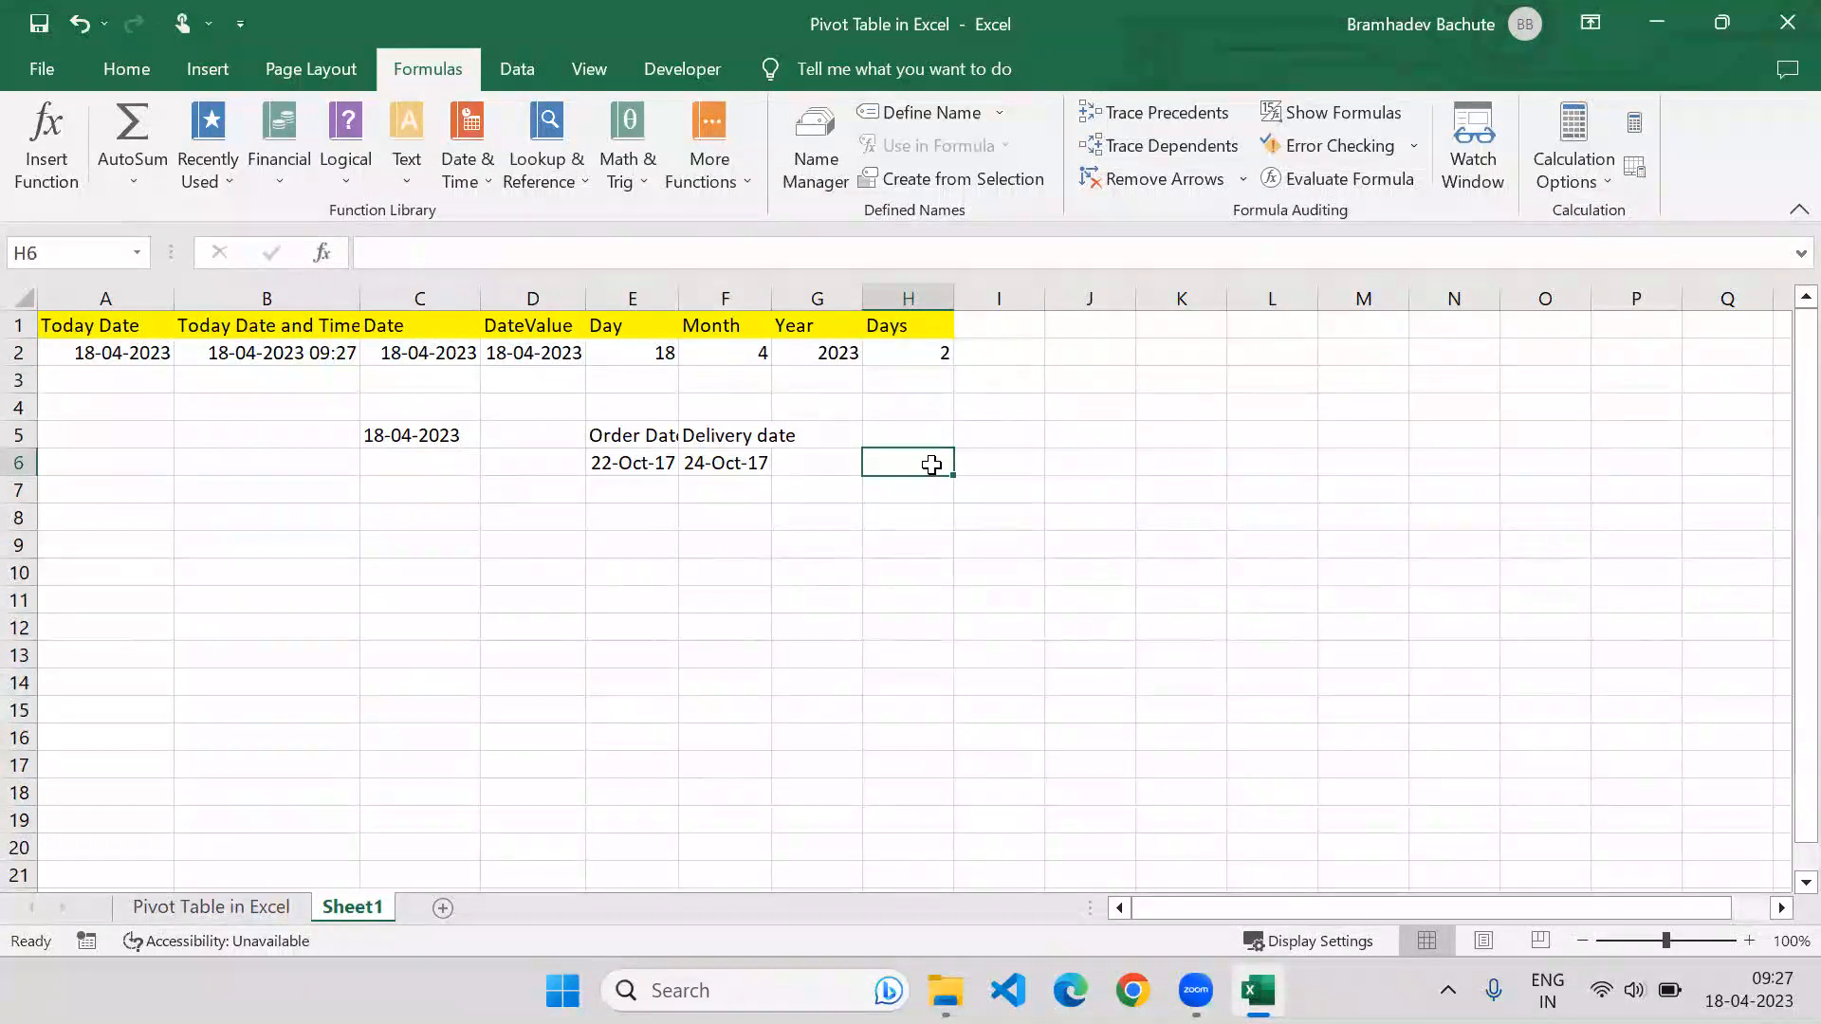
text(=)
key(Left)
key(Left)
text(=)
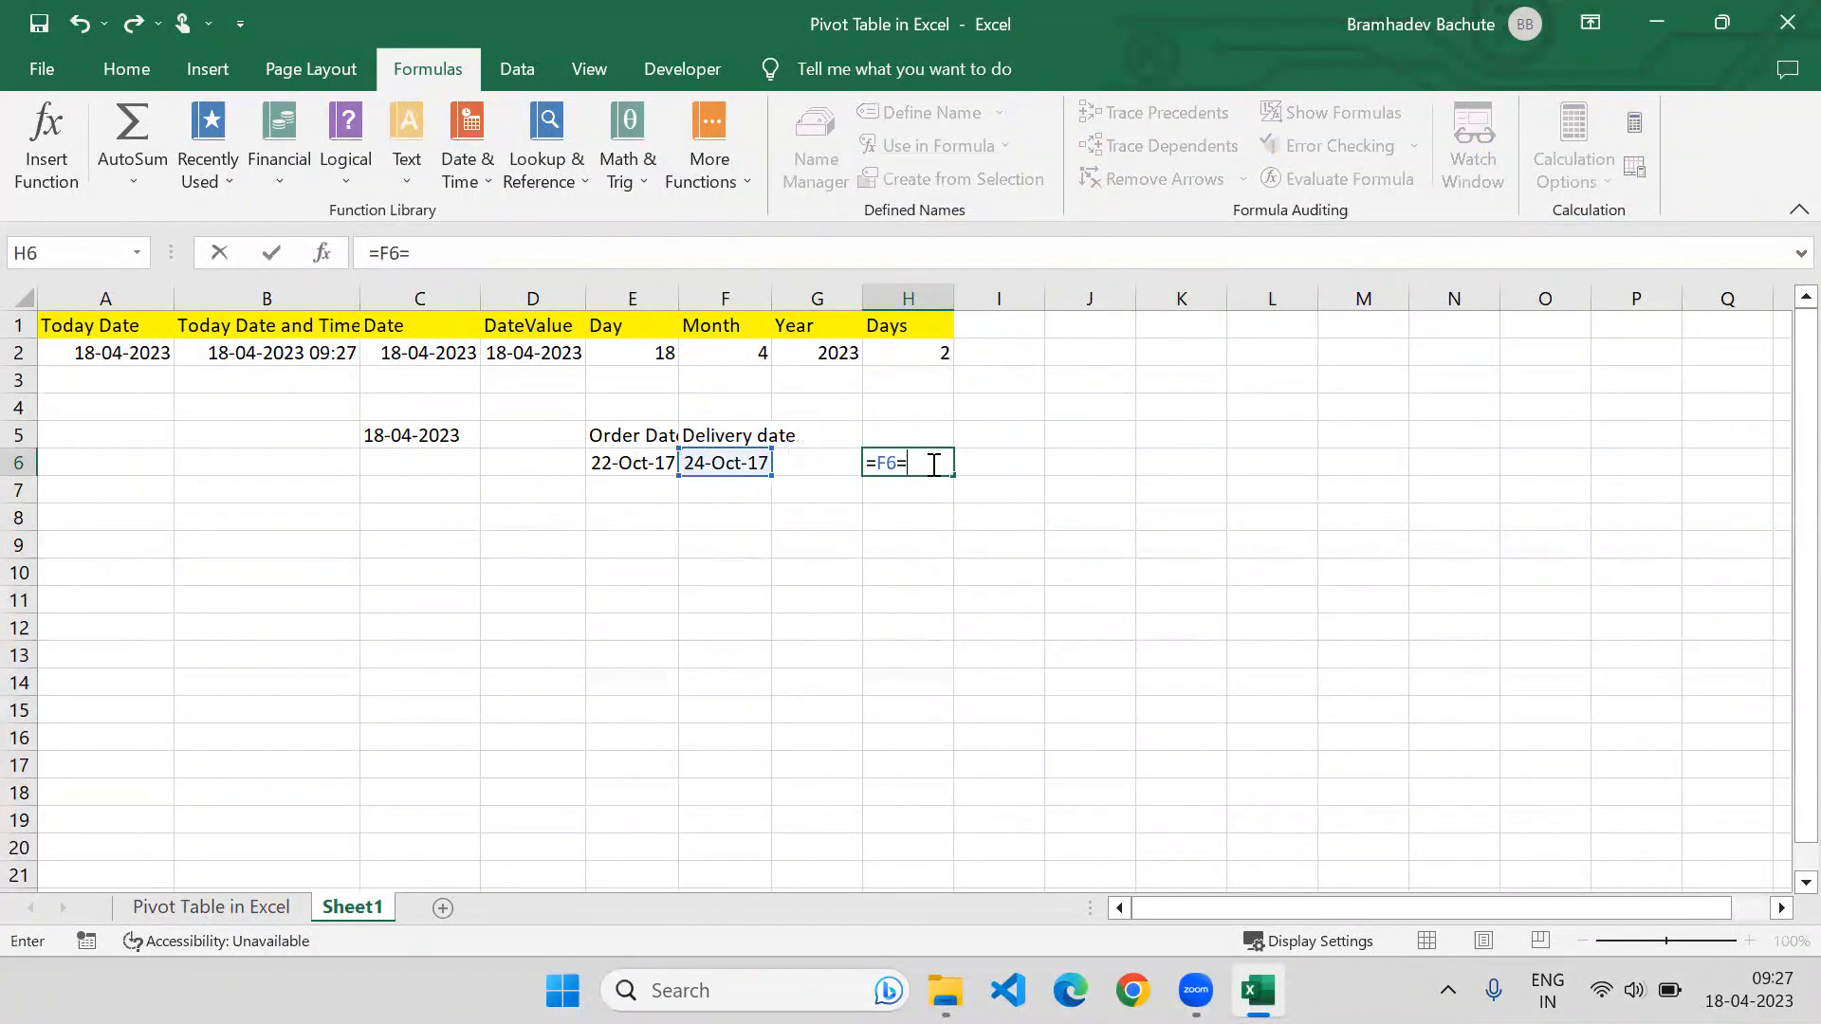
key(Left)
key(Left)
key(Left)
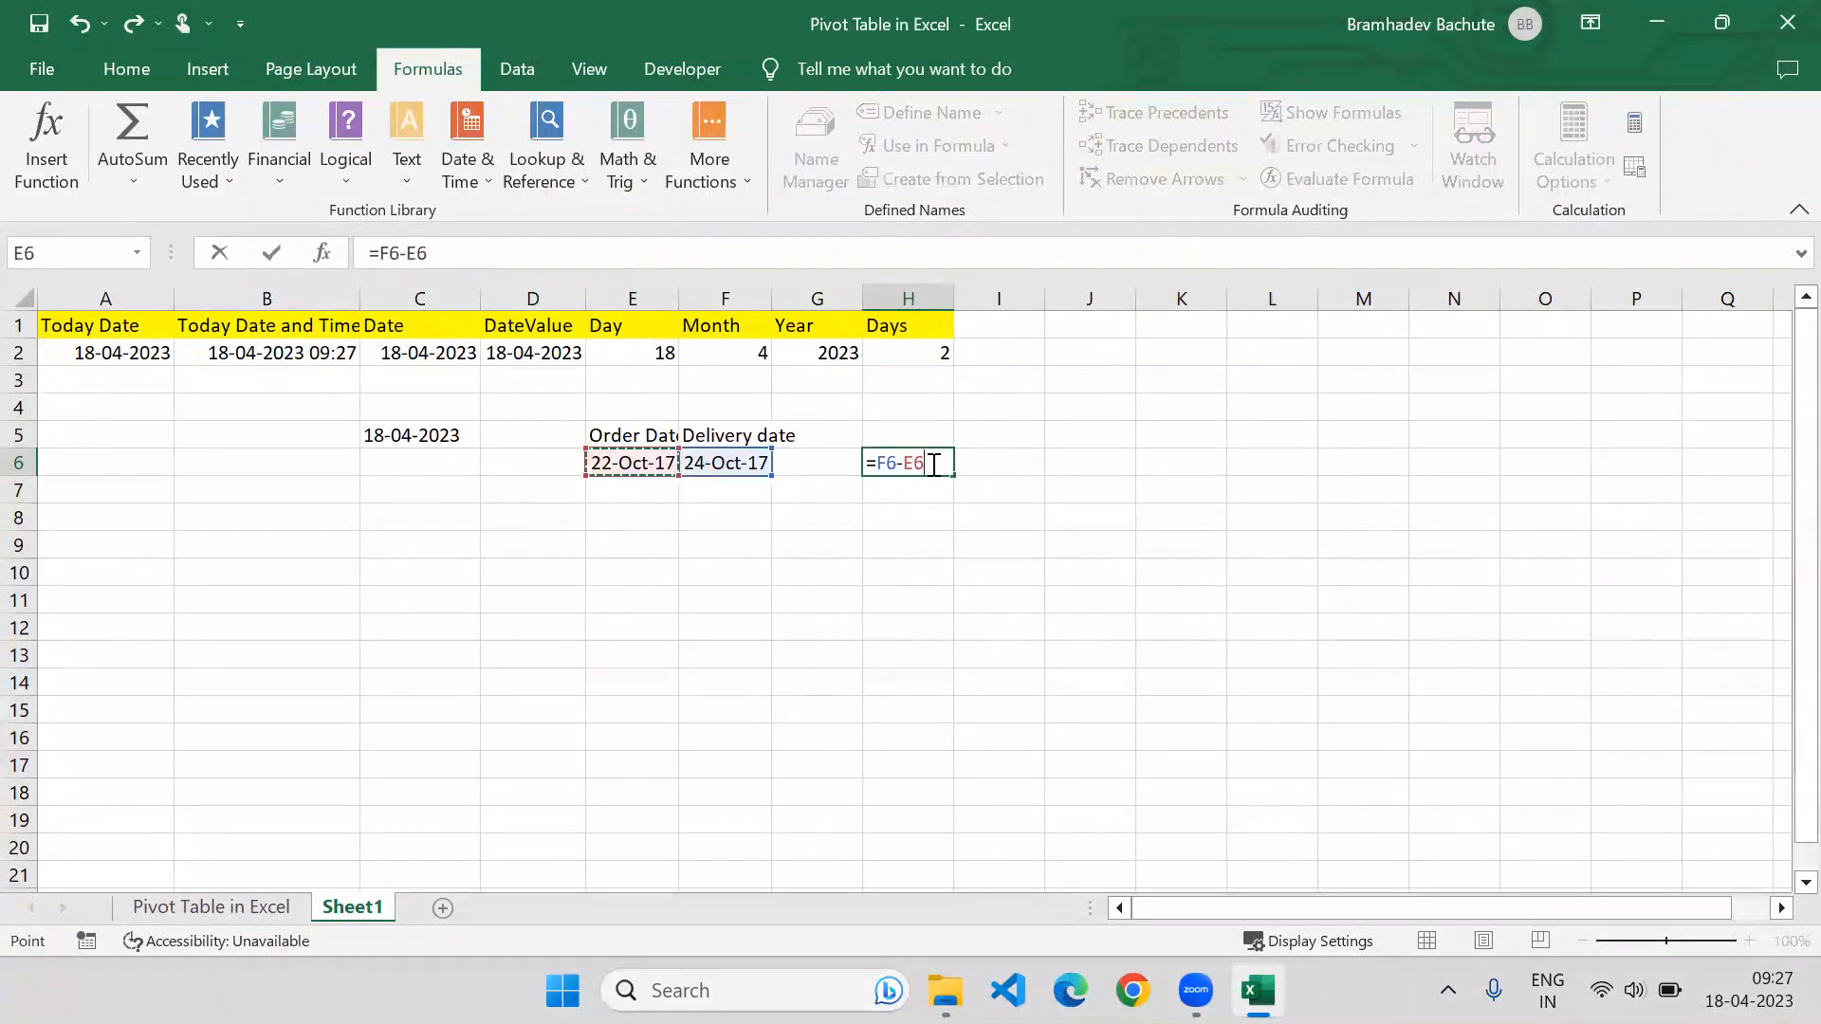
key(Return)
click(931, 464)
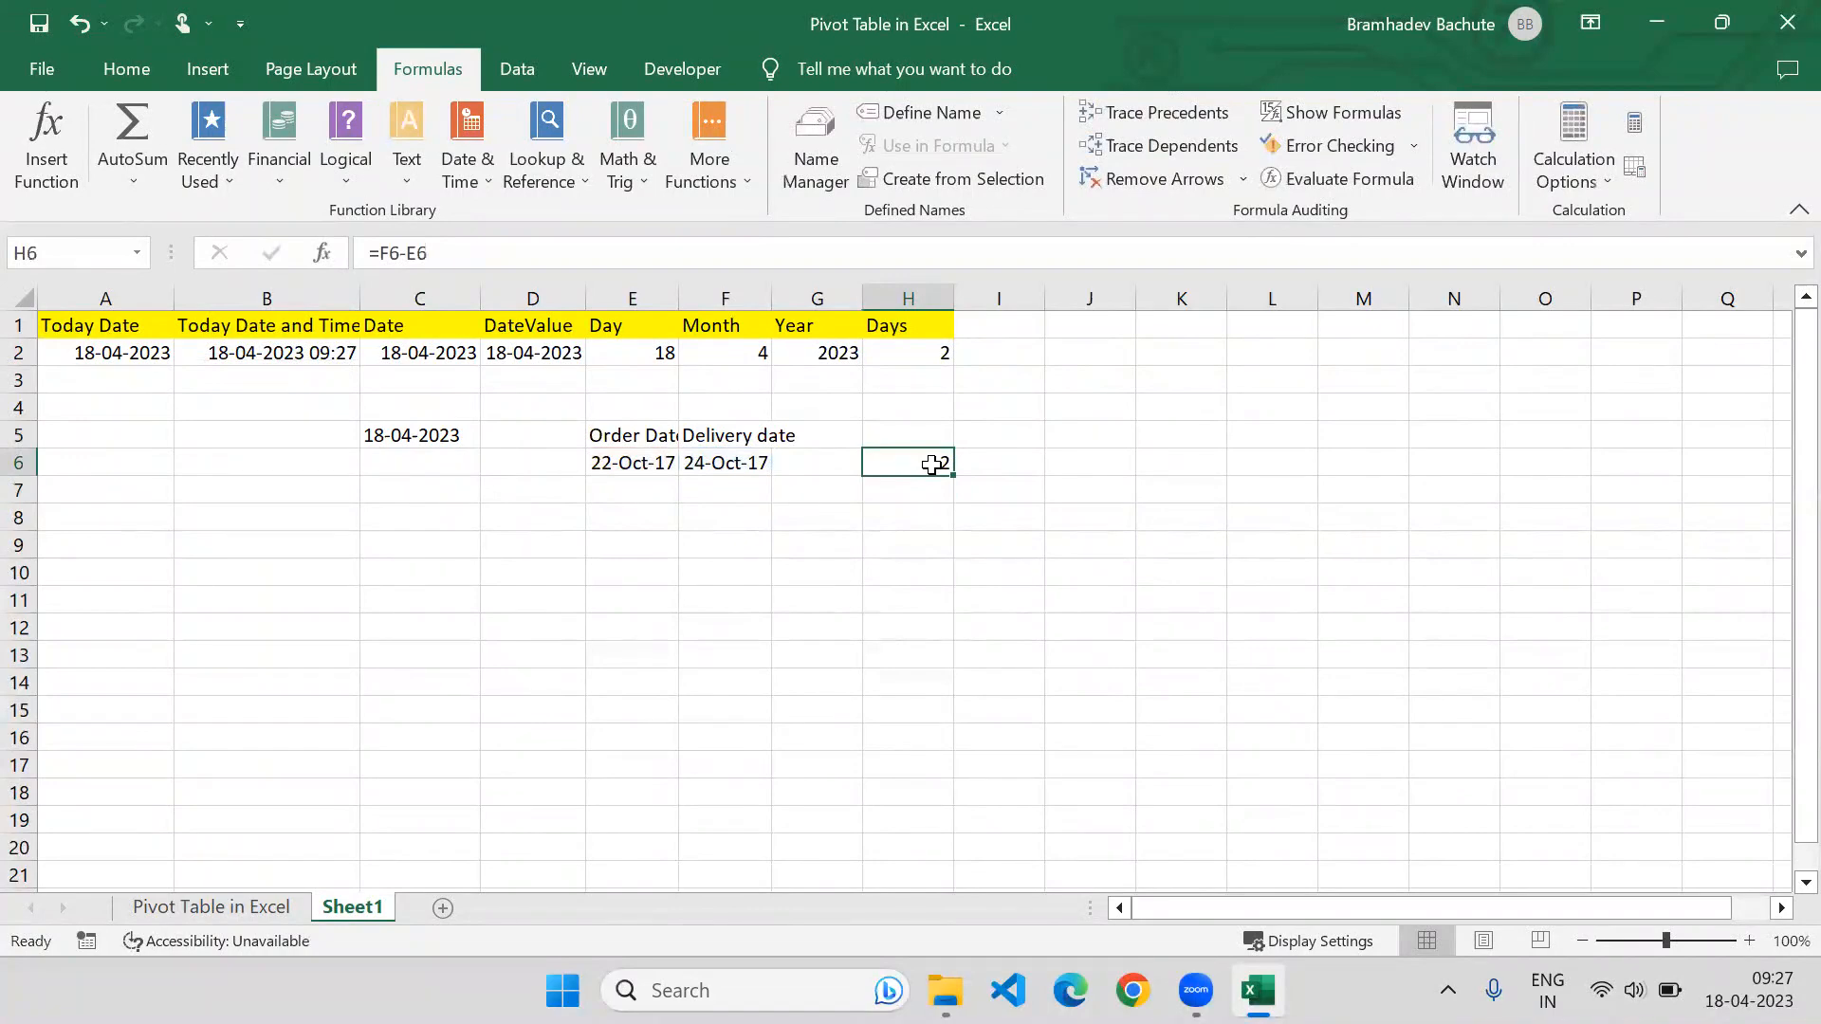
Enter the headers "Hours", "Minute" and "Second" in cells I1, J1 and K1.
key(Up)
key(Up)
key(Up)
key(Up)
key(Up)
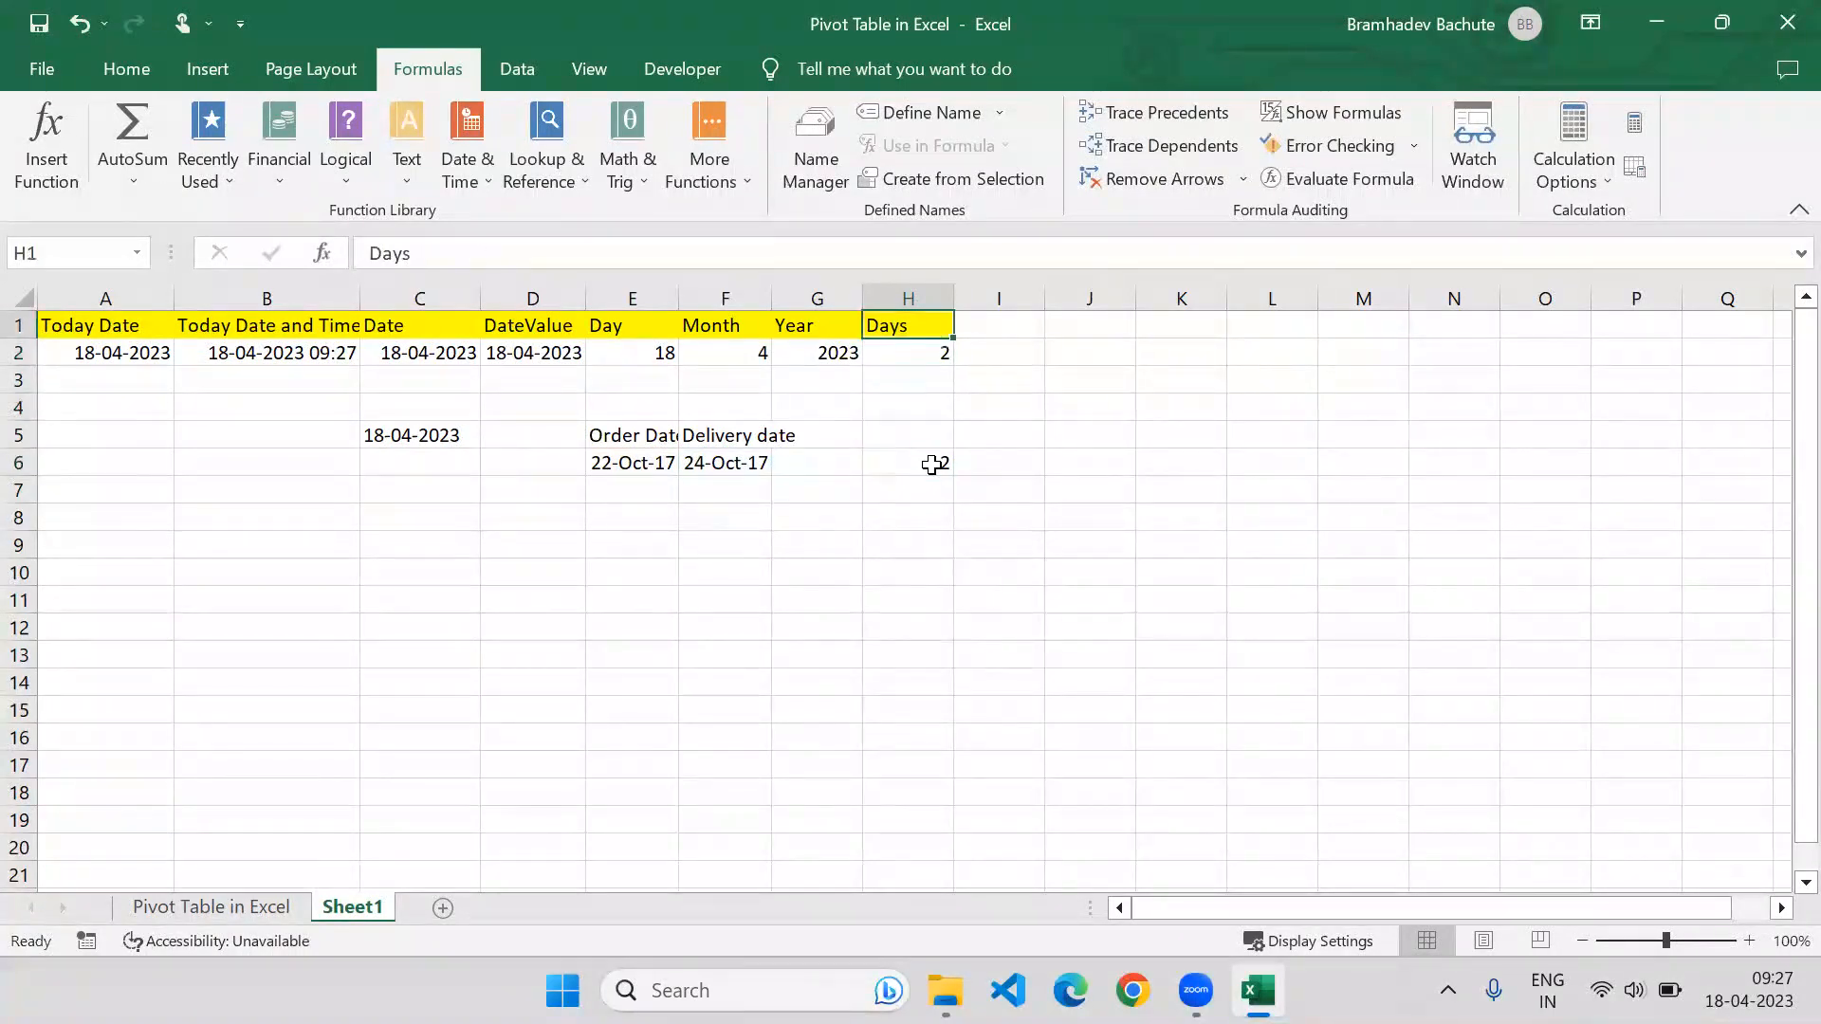
key(Right)
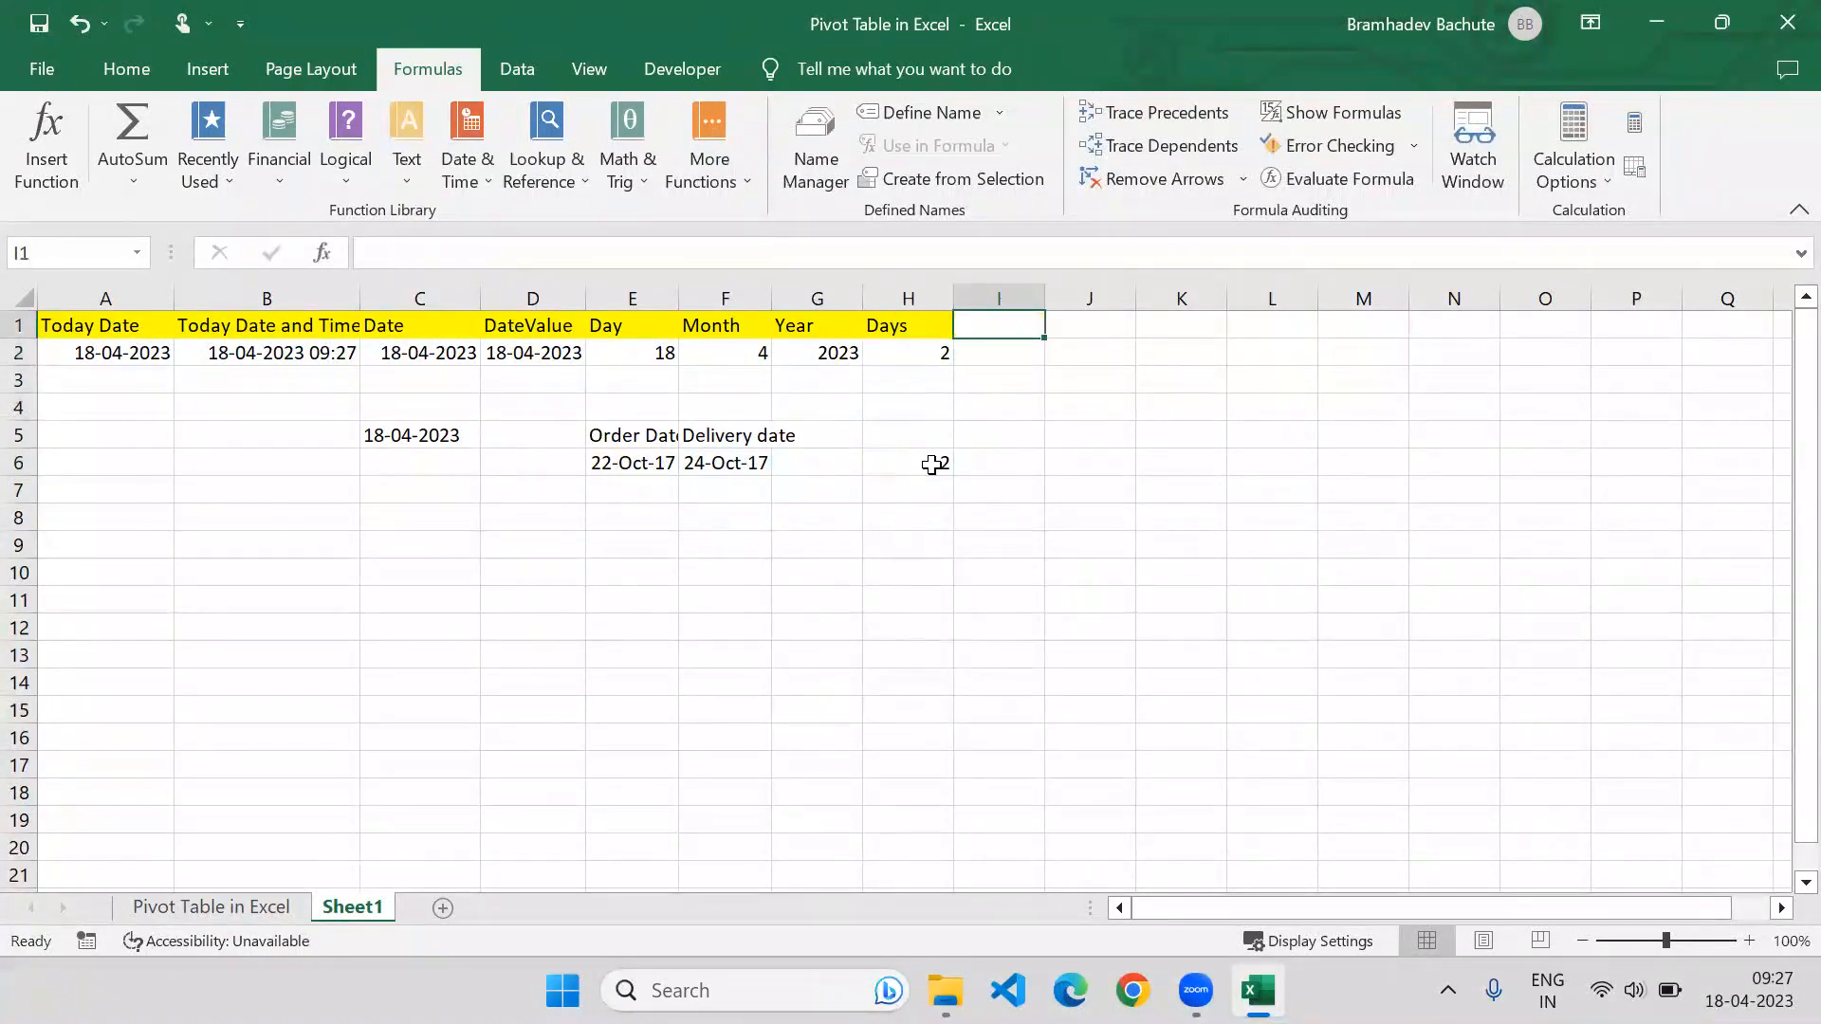
click(478, 180)
drag(662, 328, 666, 429)
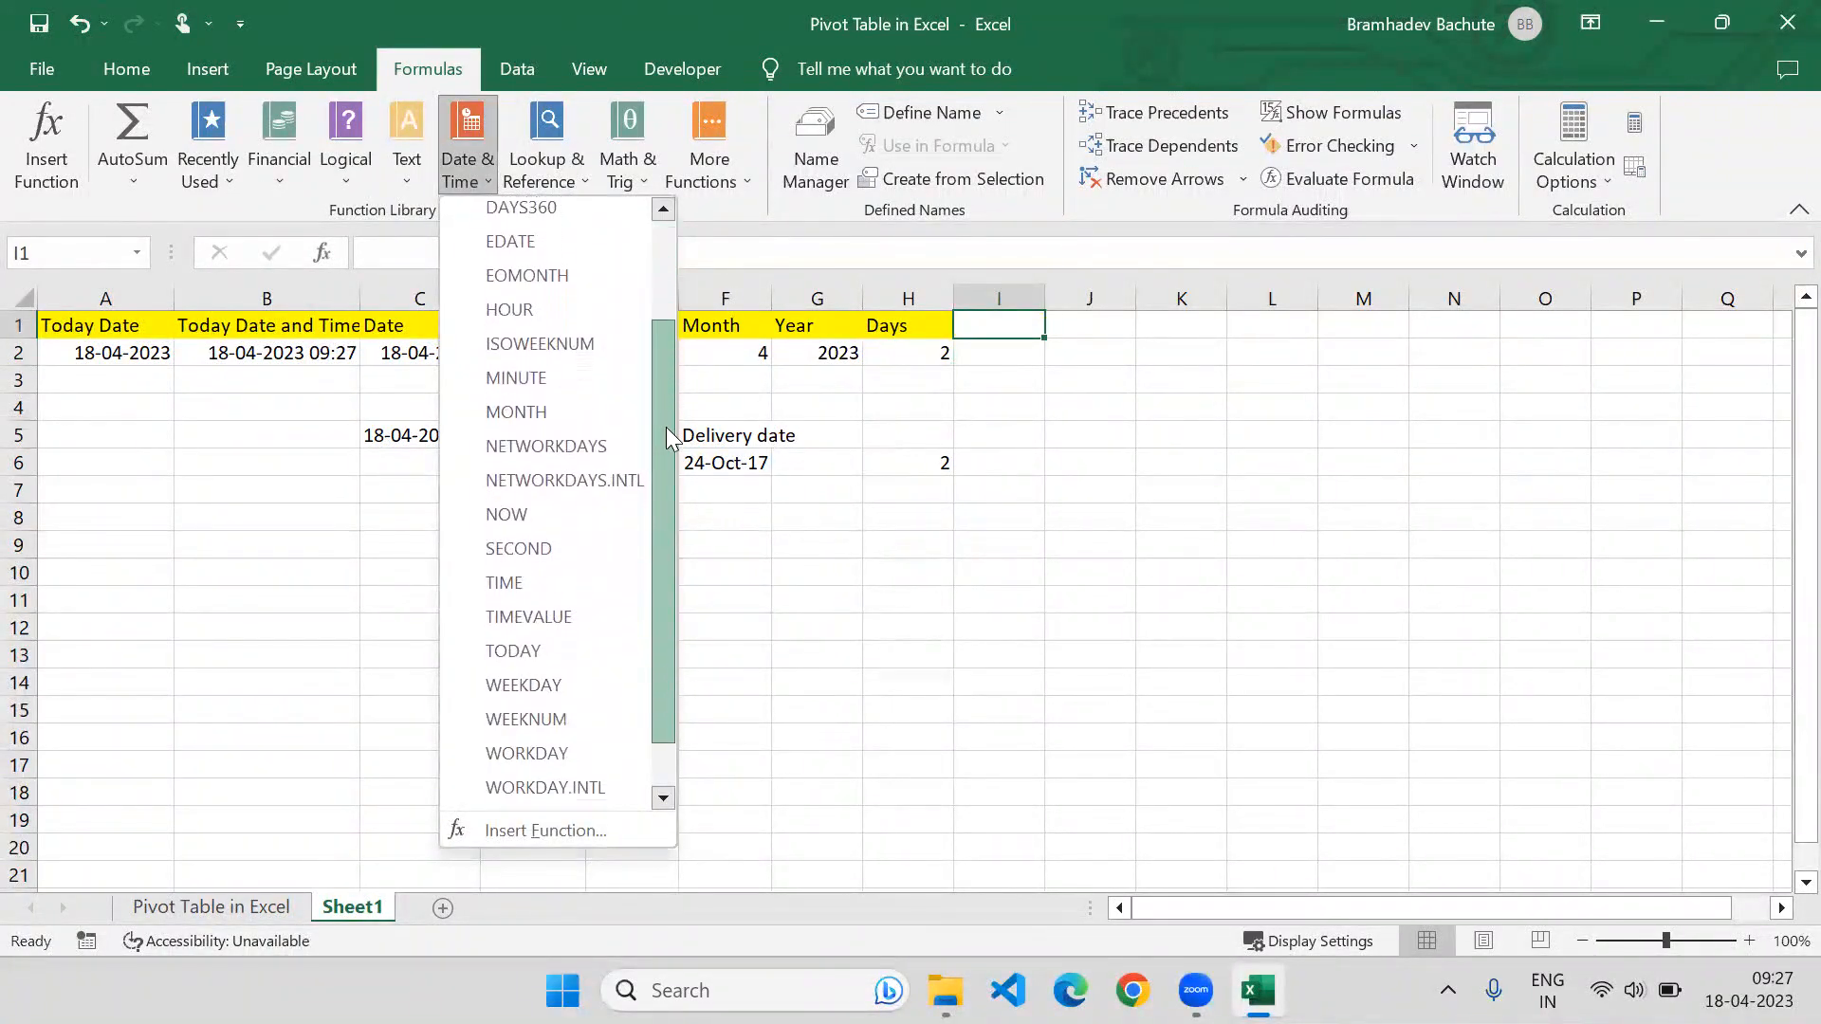
click(991, 389)
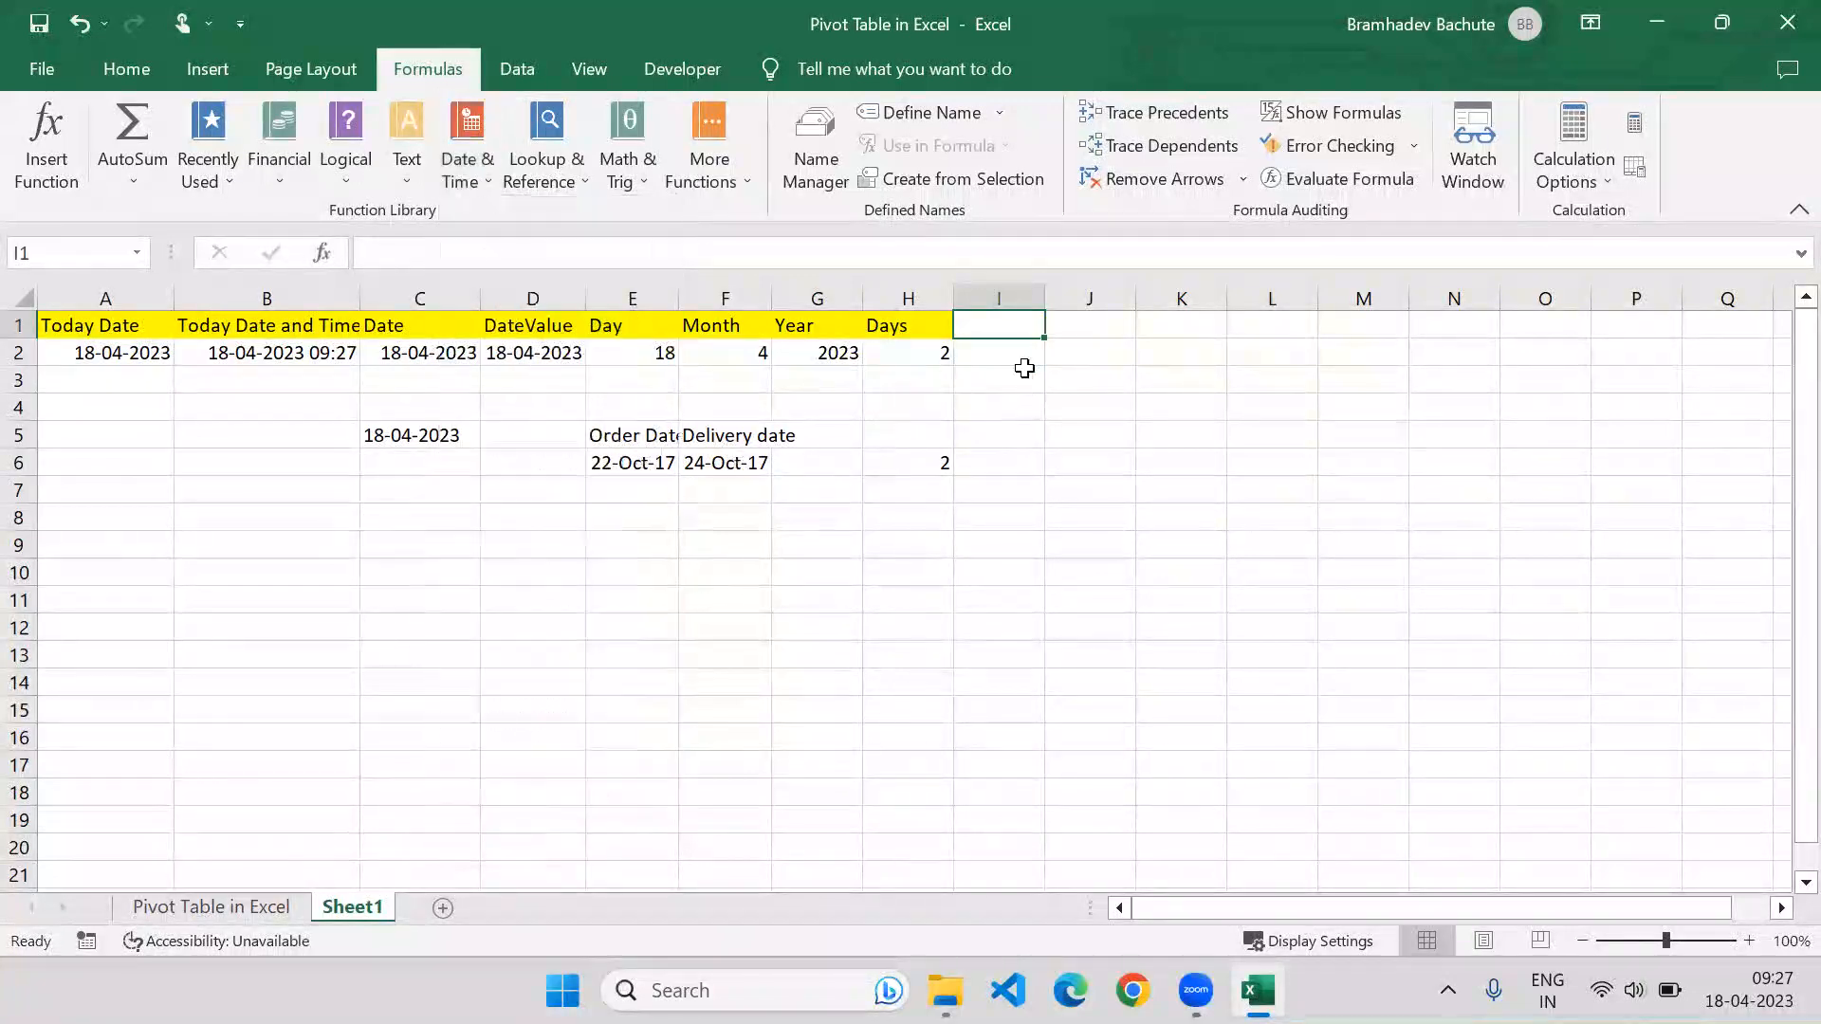
text(Hours)
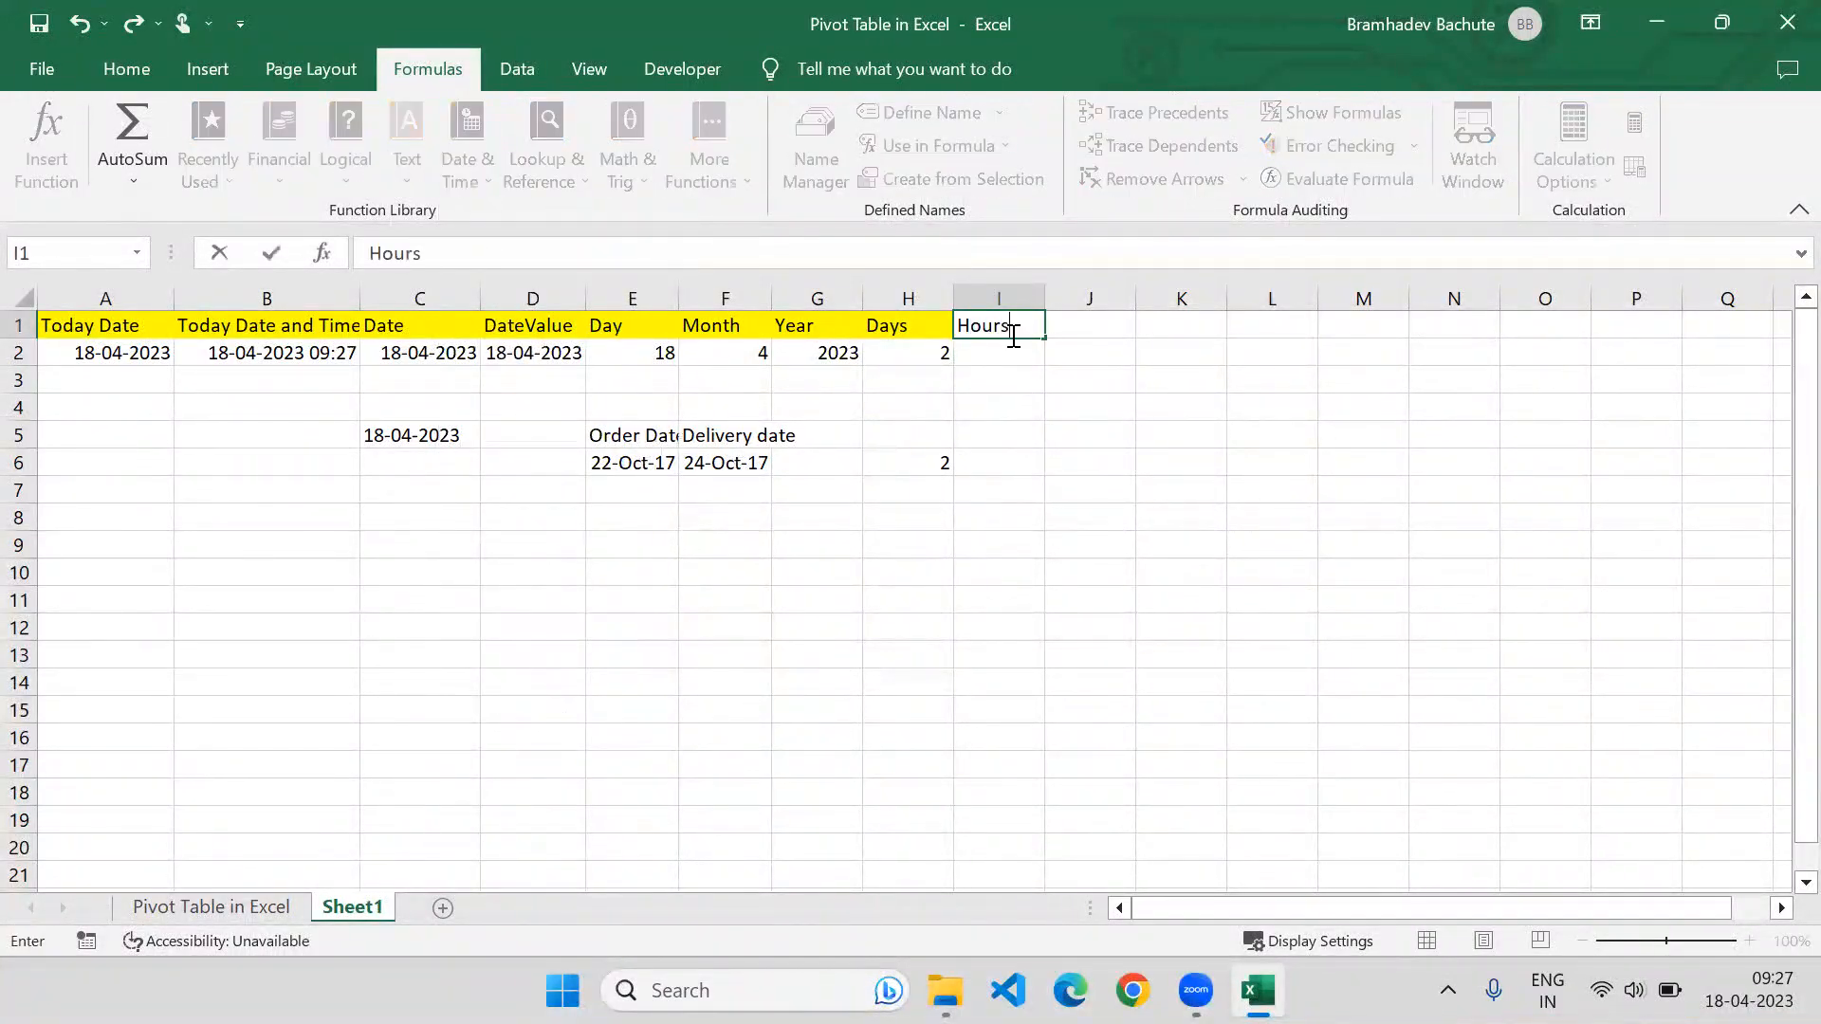
key(Tab)
text(Minute)
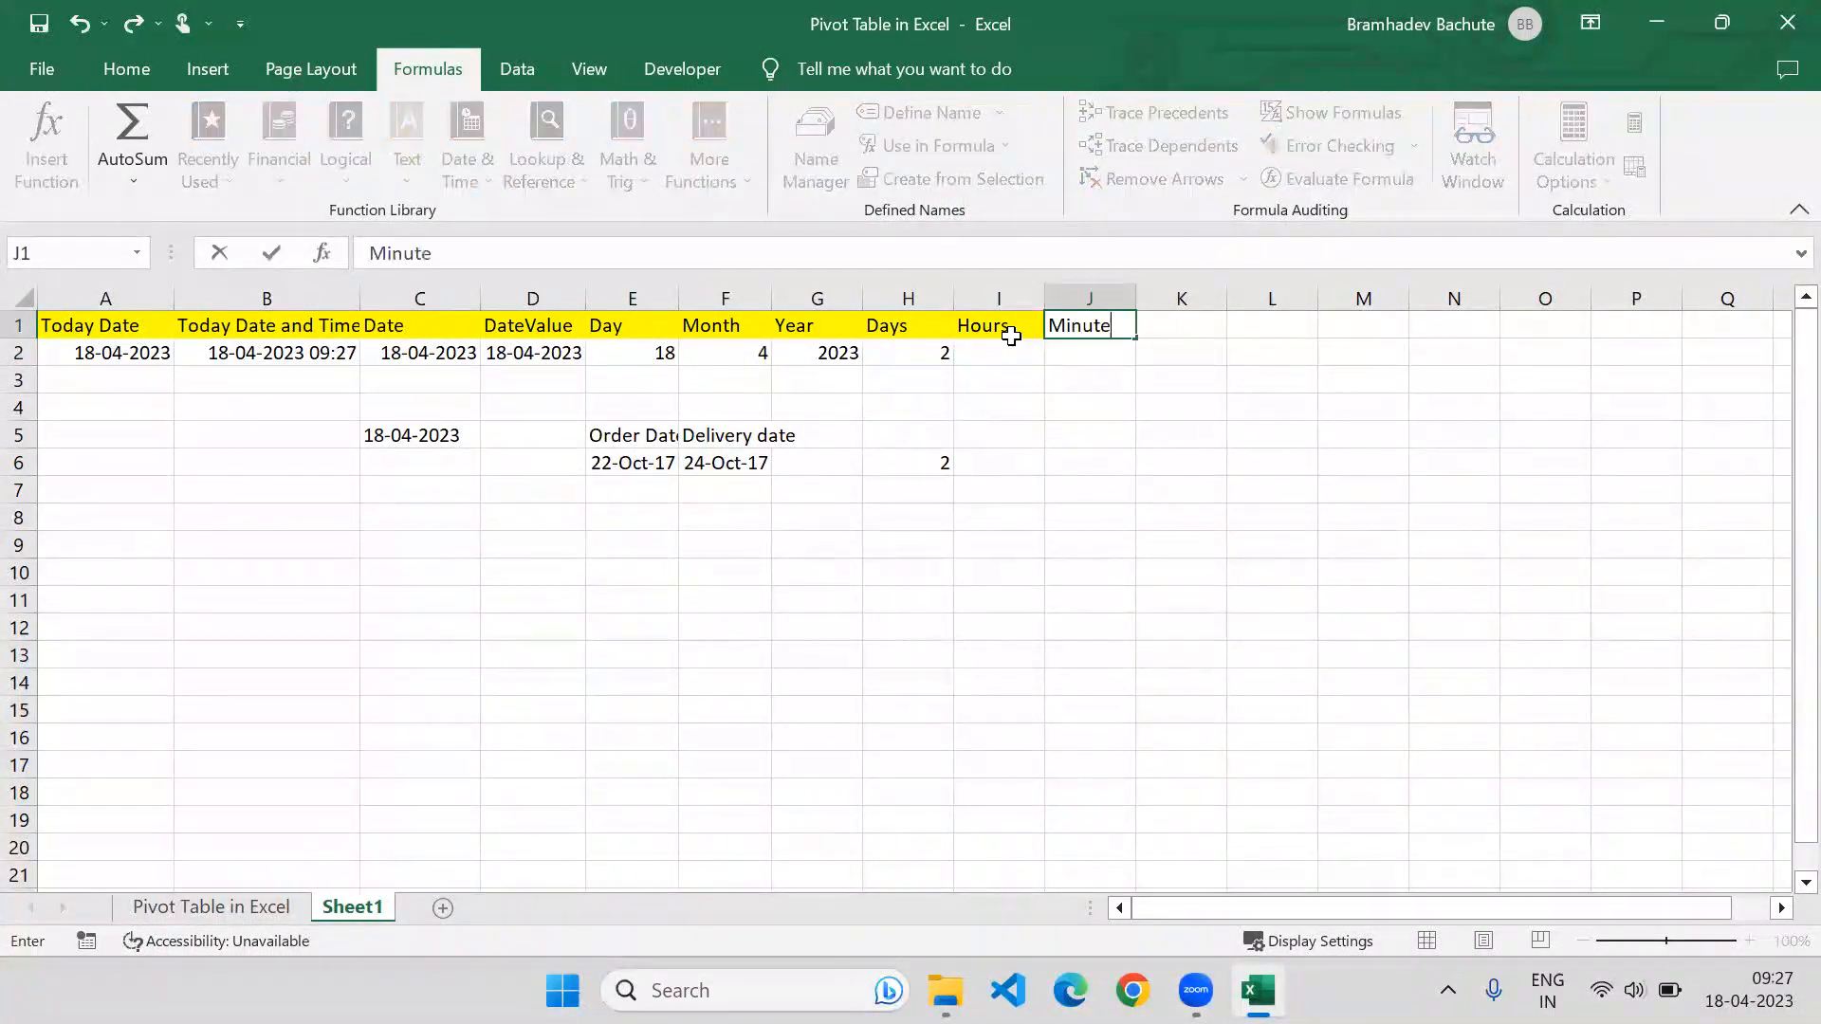
key(Tab)
text(Se)
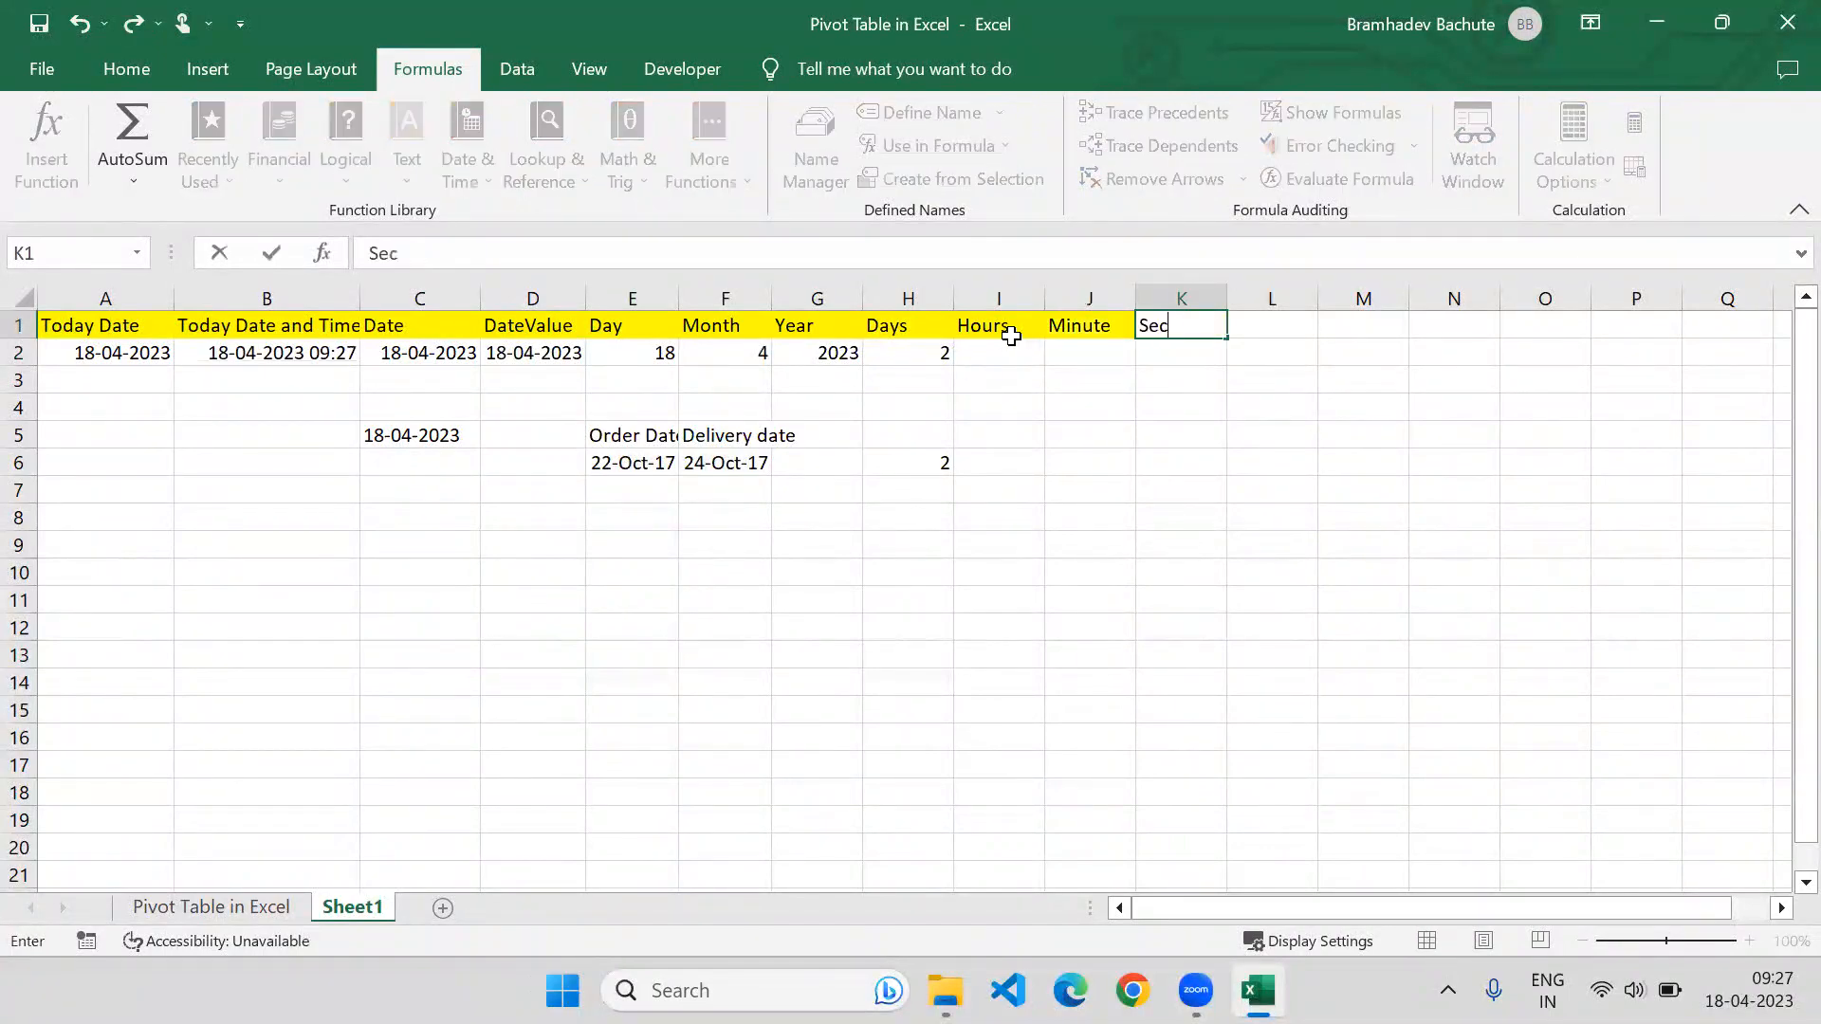
text(cond)
click(1014, 347)
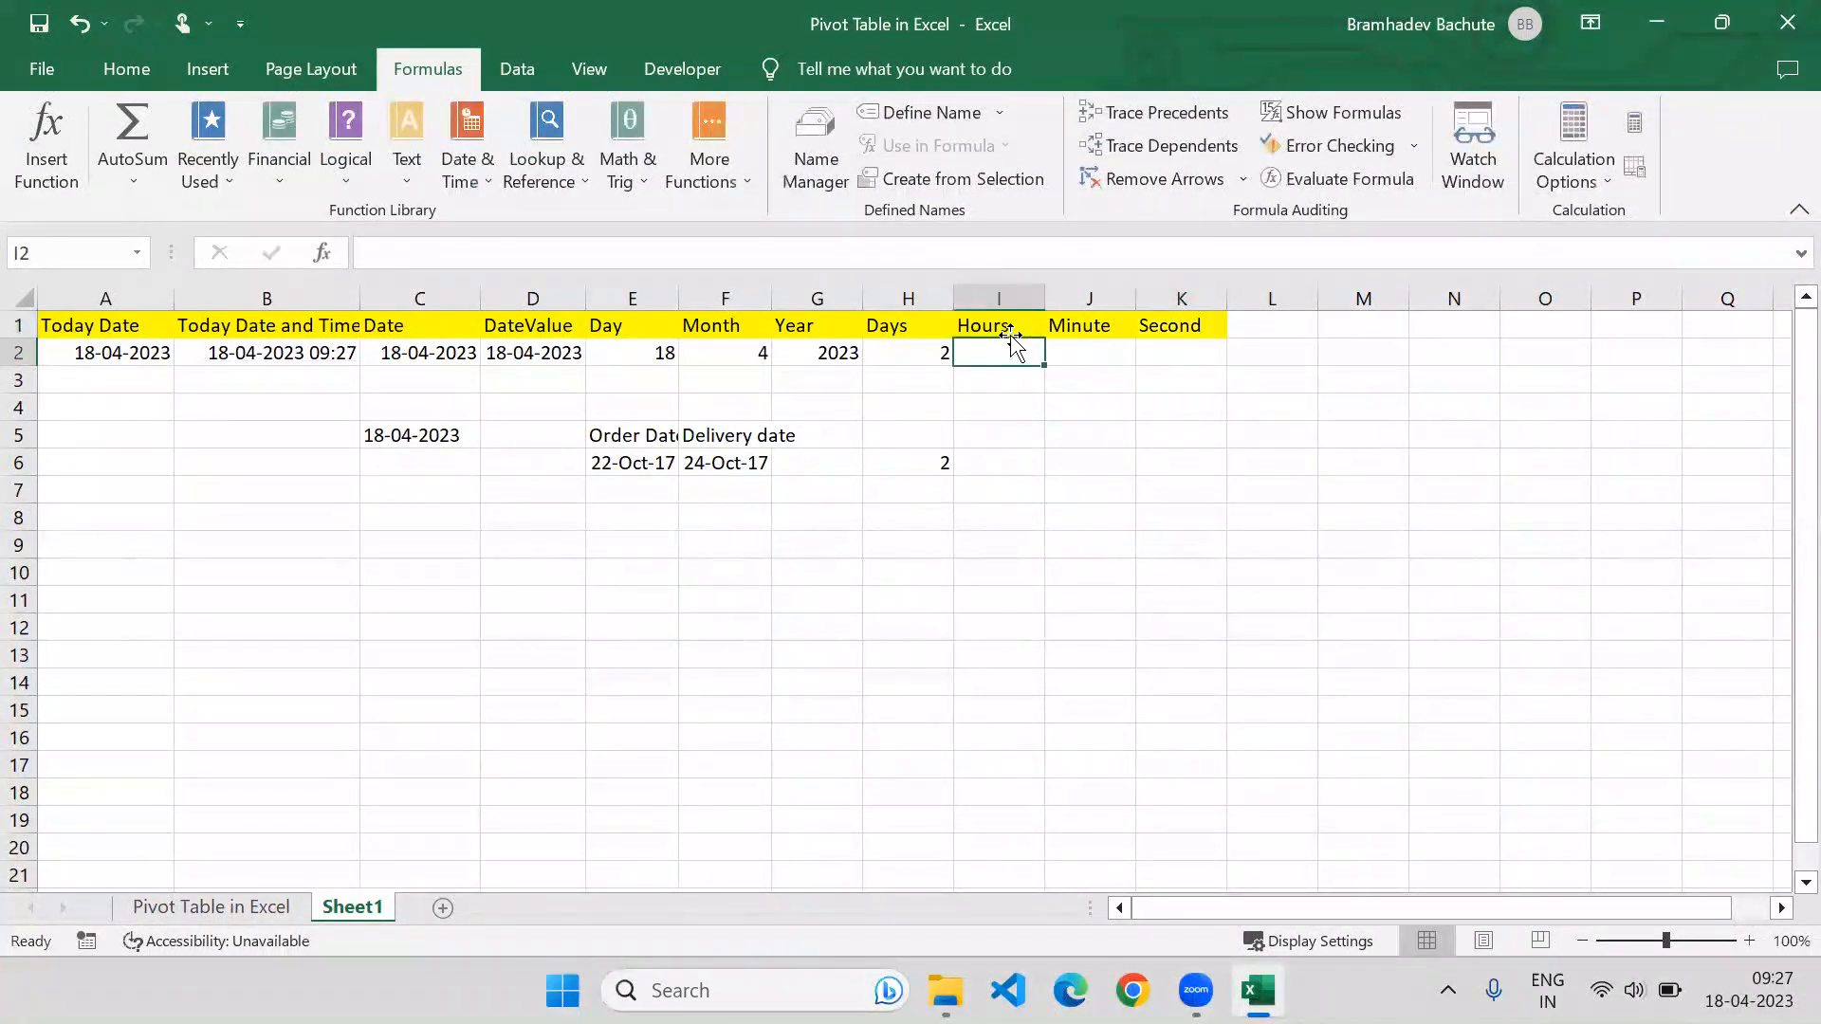
text(+hou)
key(Tab)
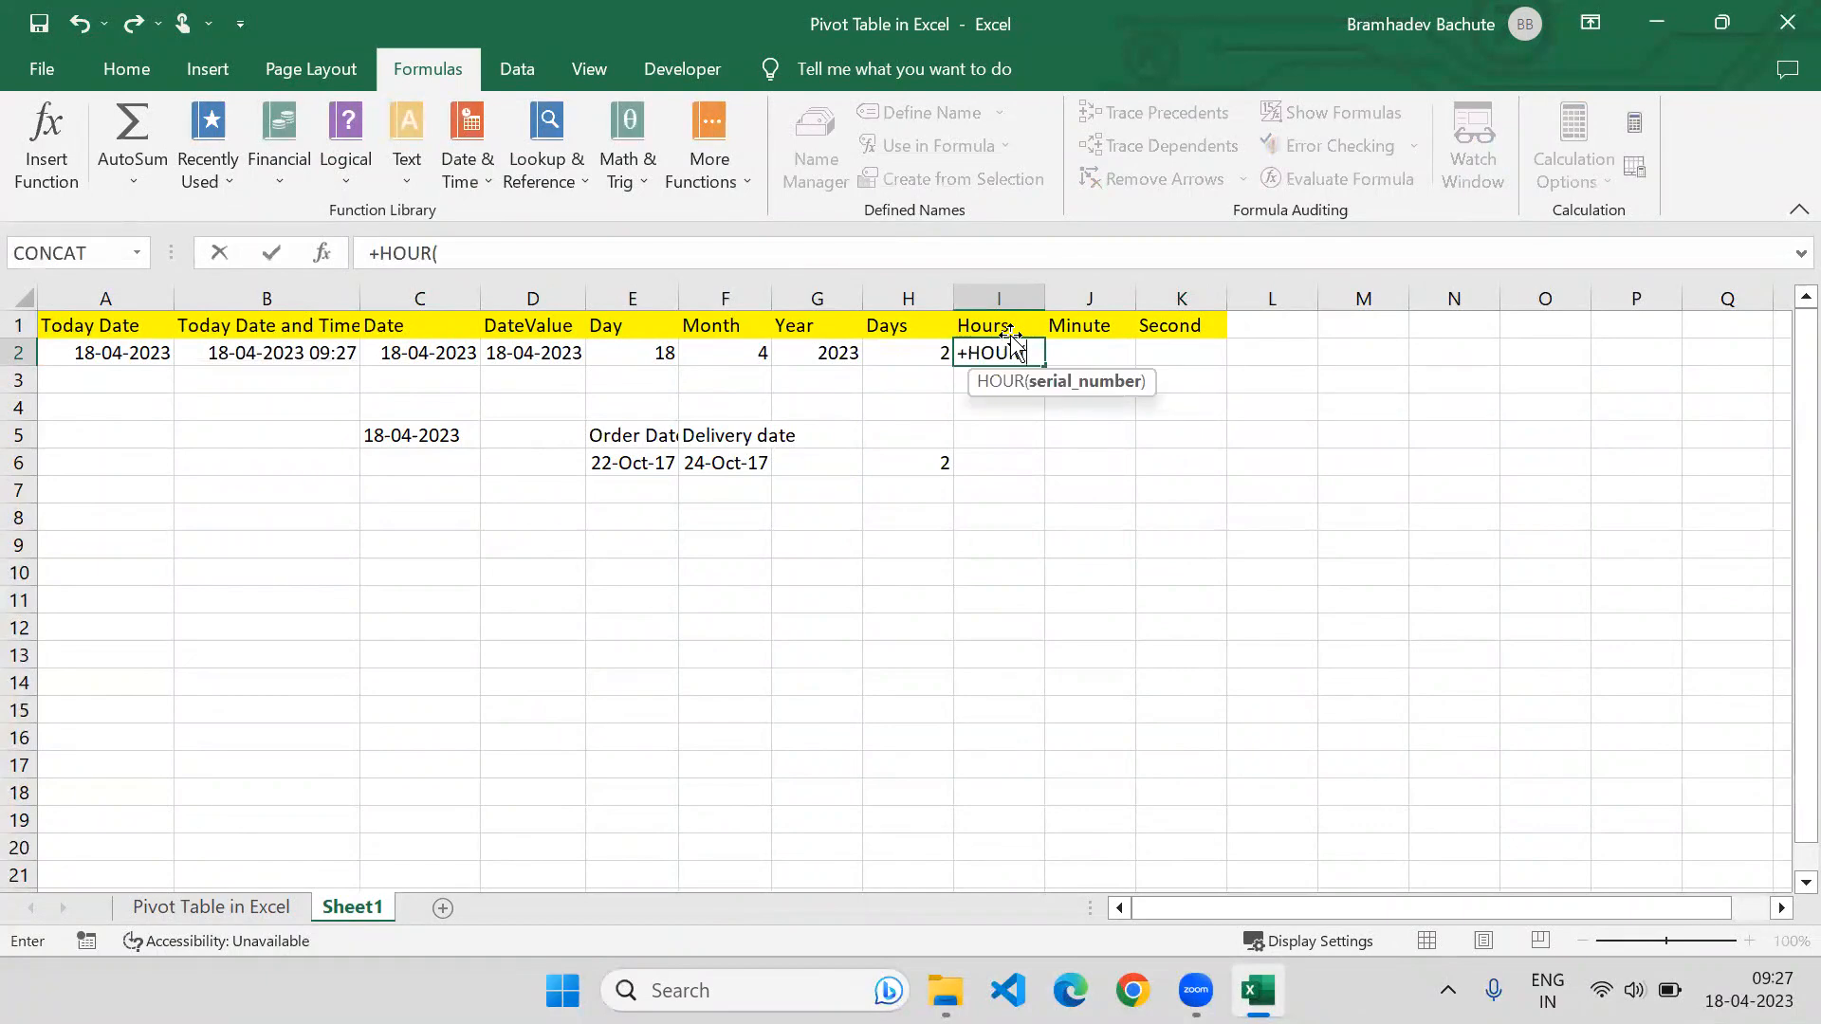
key(BackSpace)
key(BackSpace)
key(BackSpace)
key(BackSpace)
key(BackSpace)
key(BackSpace)
Enter the formula =HOUR(B2) in cell I2 under the "Hours" header.
text(=Hou)
key(Tab)
key(Left)
key(Left)
key(Left)
key(Left)
key(Left)
key(Left)
key(Left)
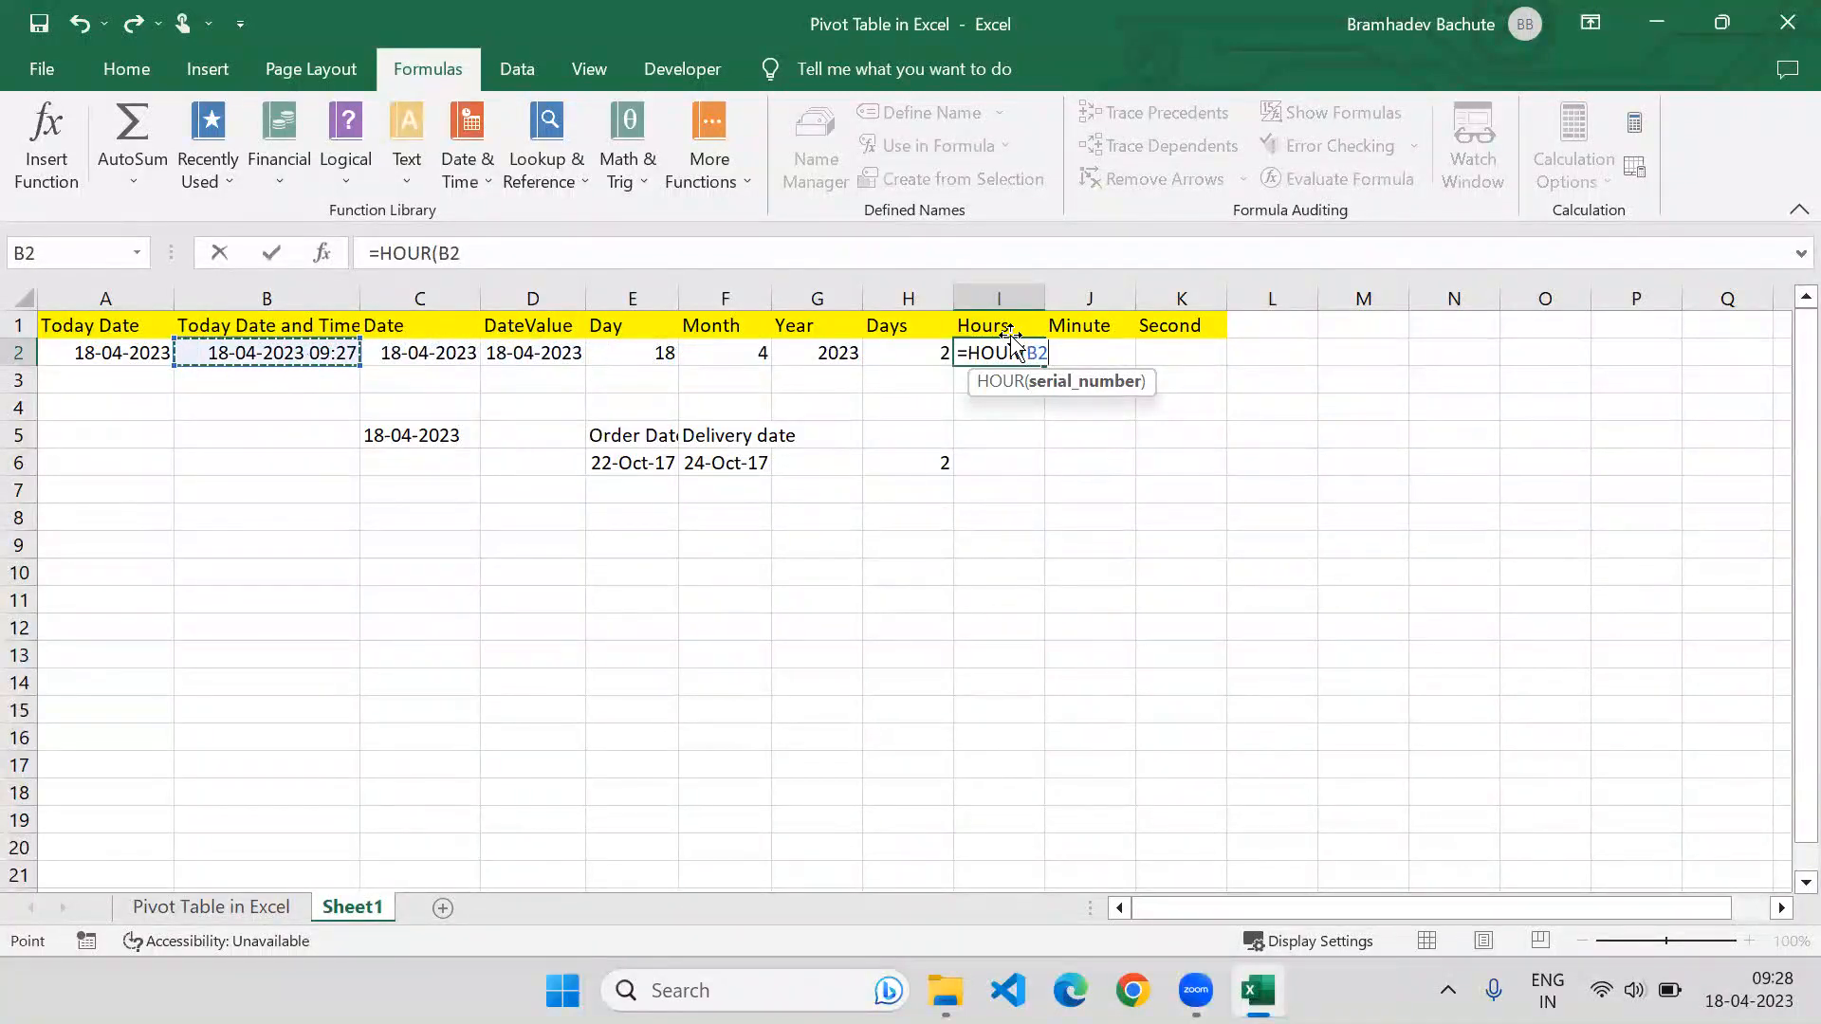
text())
key(ctrl+Return)
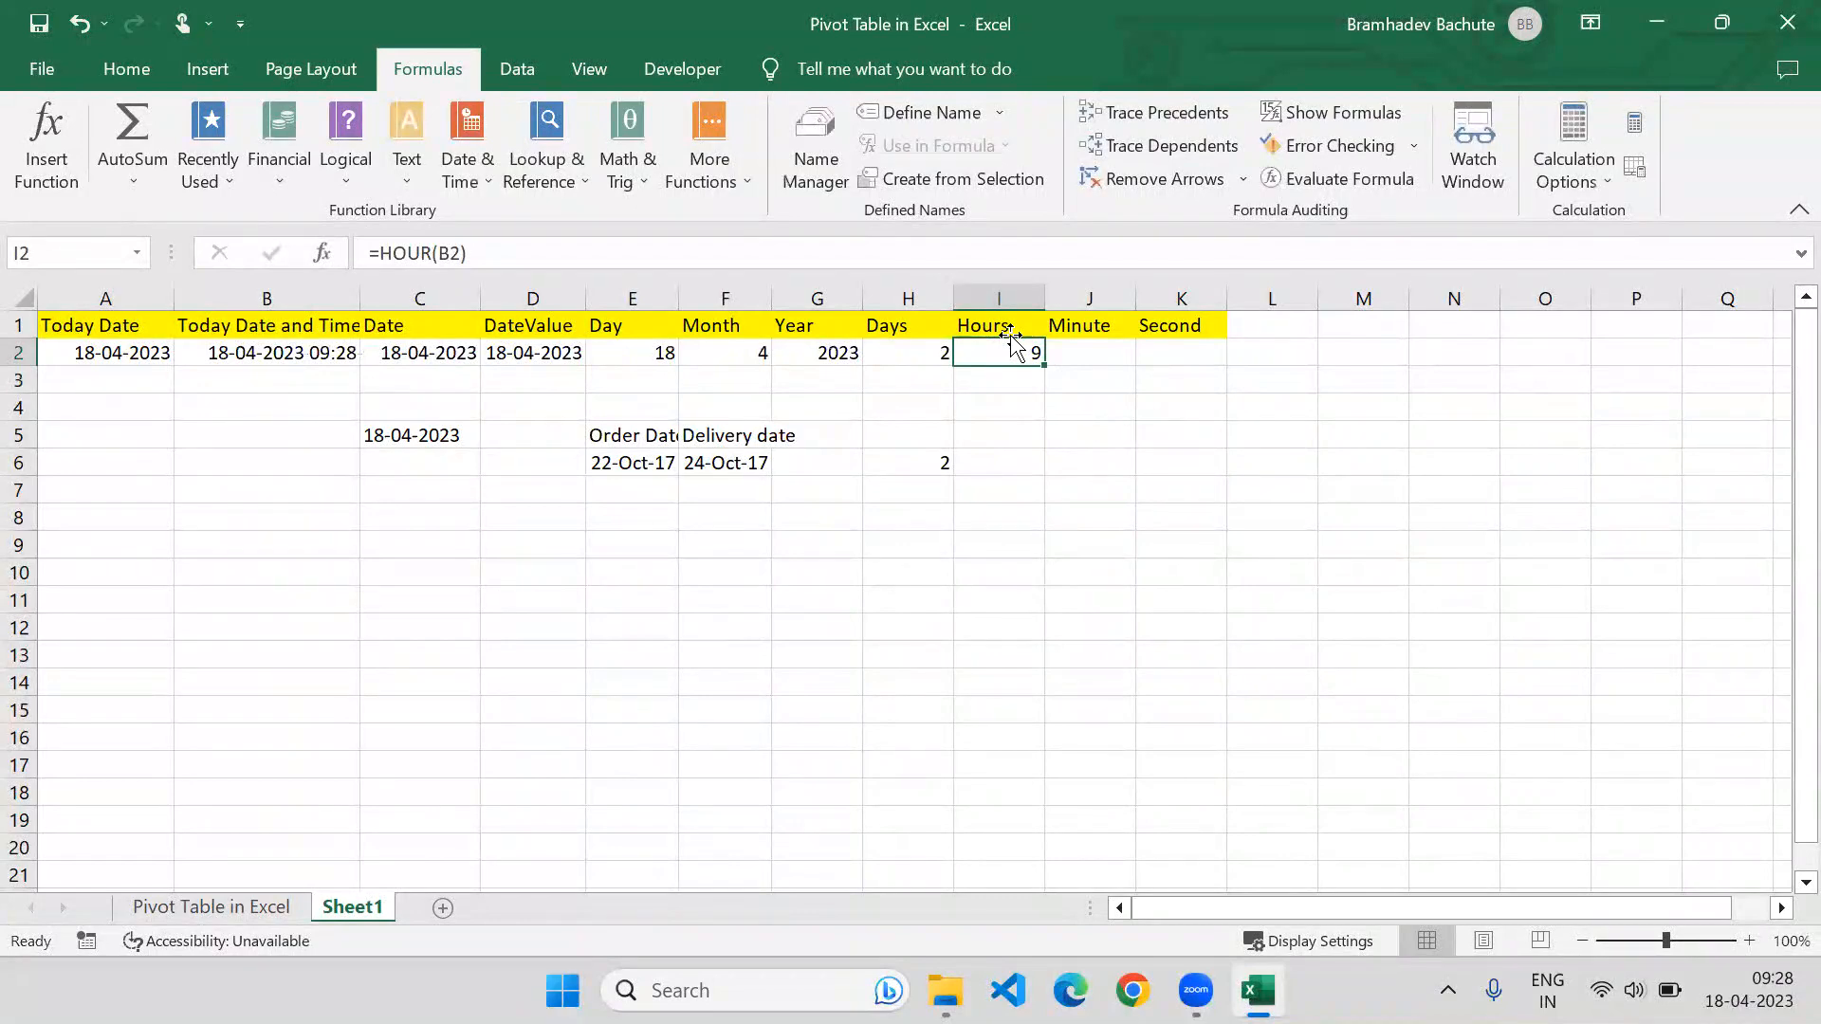
Enter the formula =MINUTE(B2) in cell J2 under the "Minute" header.
key(Right)
text(=M)
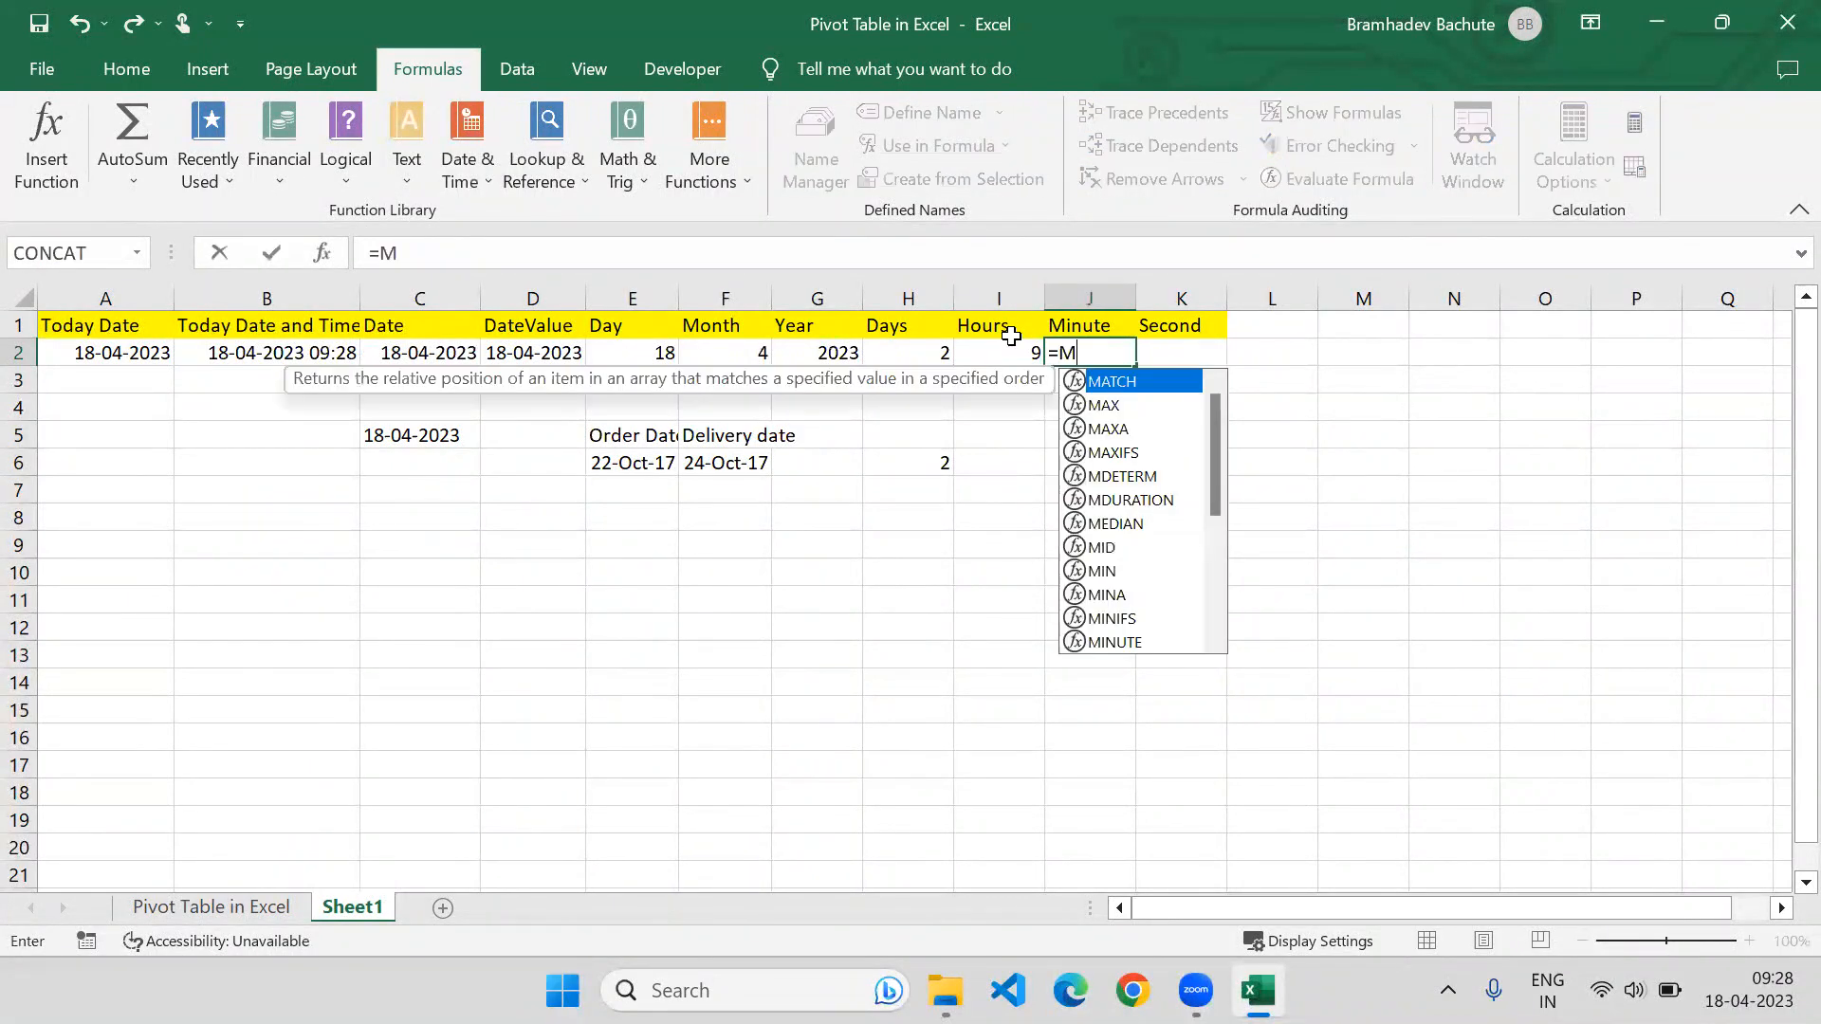
text(inu)
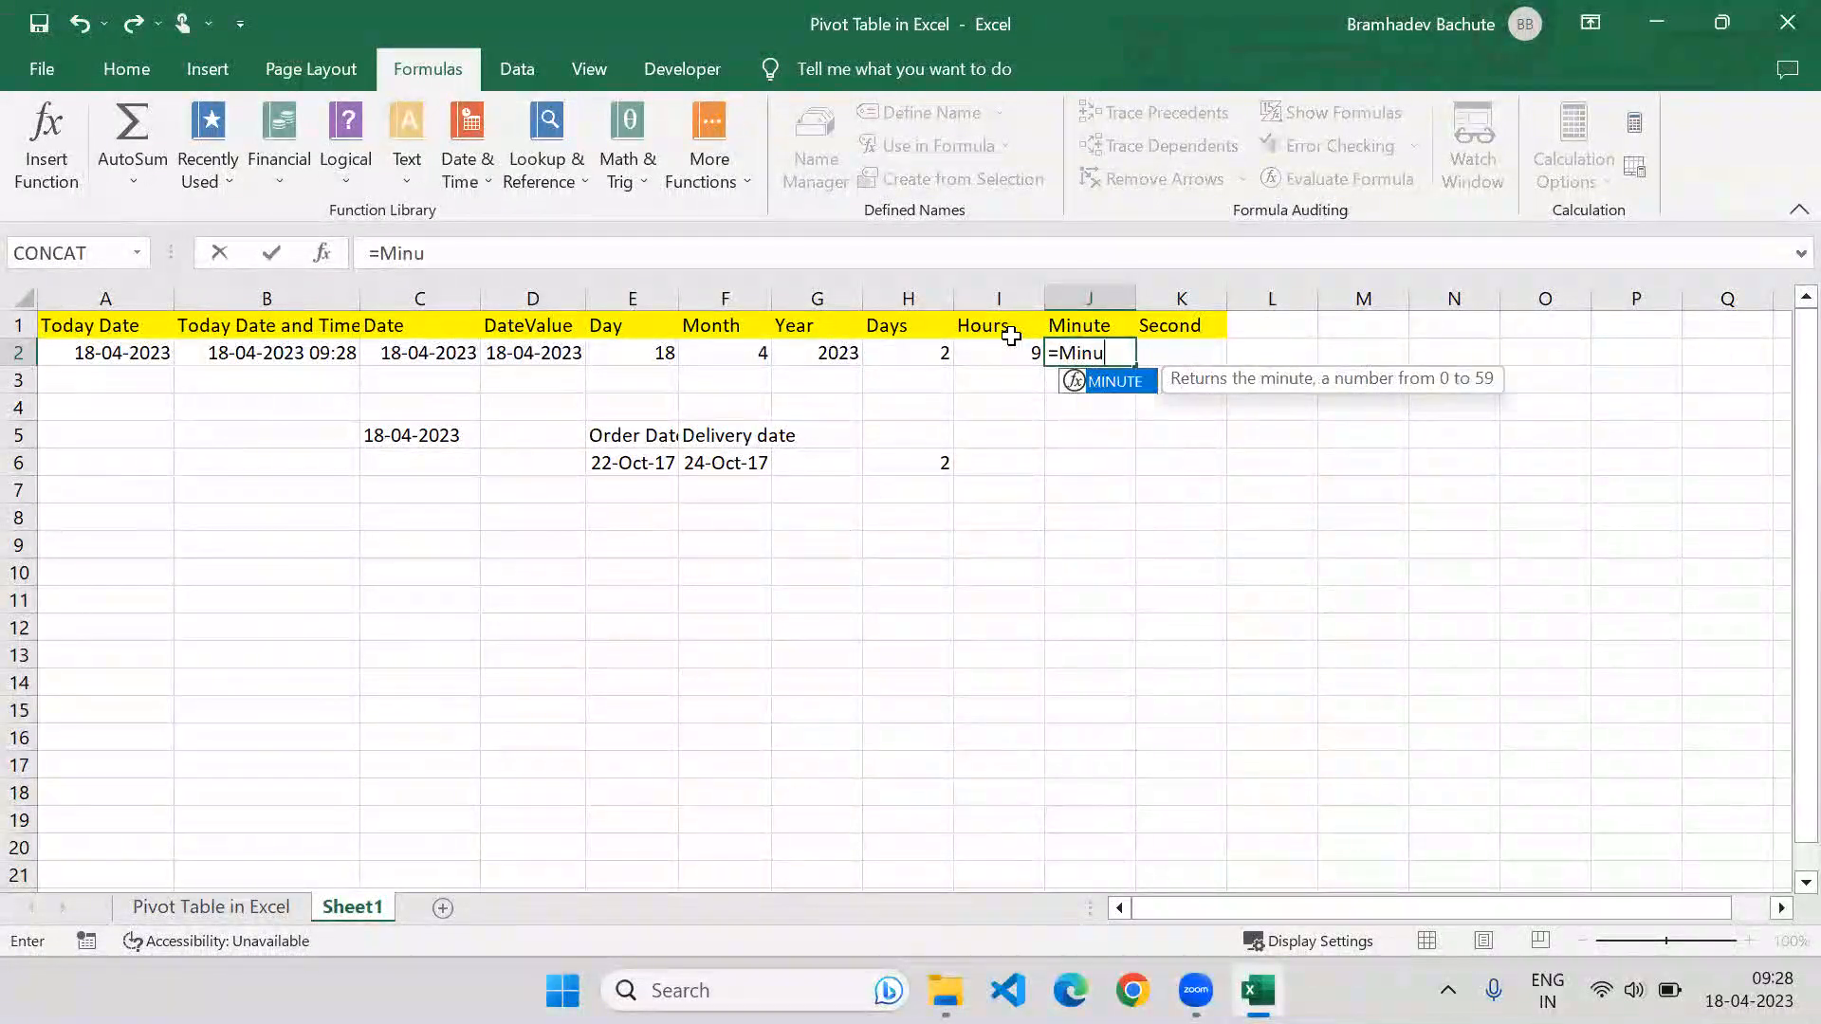
key(Tab)
key(Left)
key(Left)
key(Left)
key(Left)
key(Left)
key(Left)
key(Left)
key(Left)
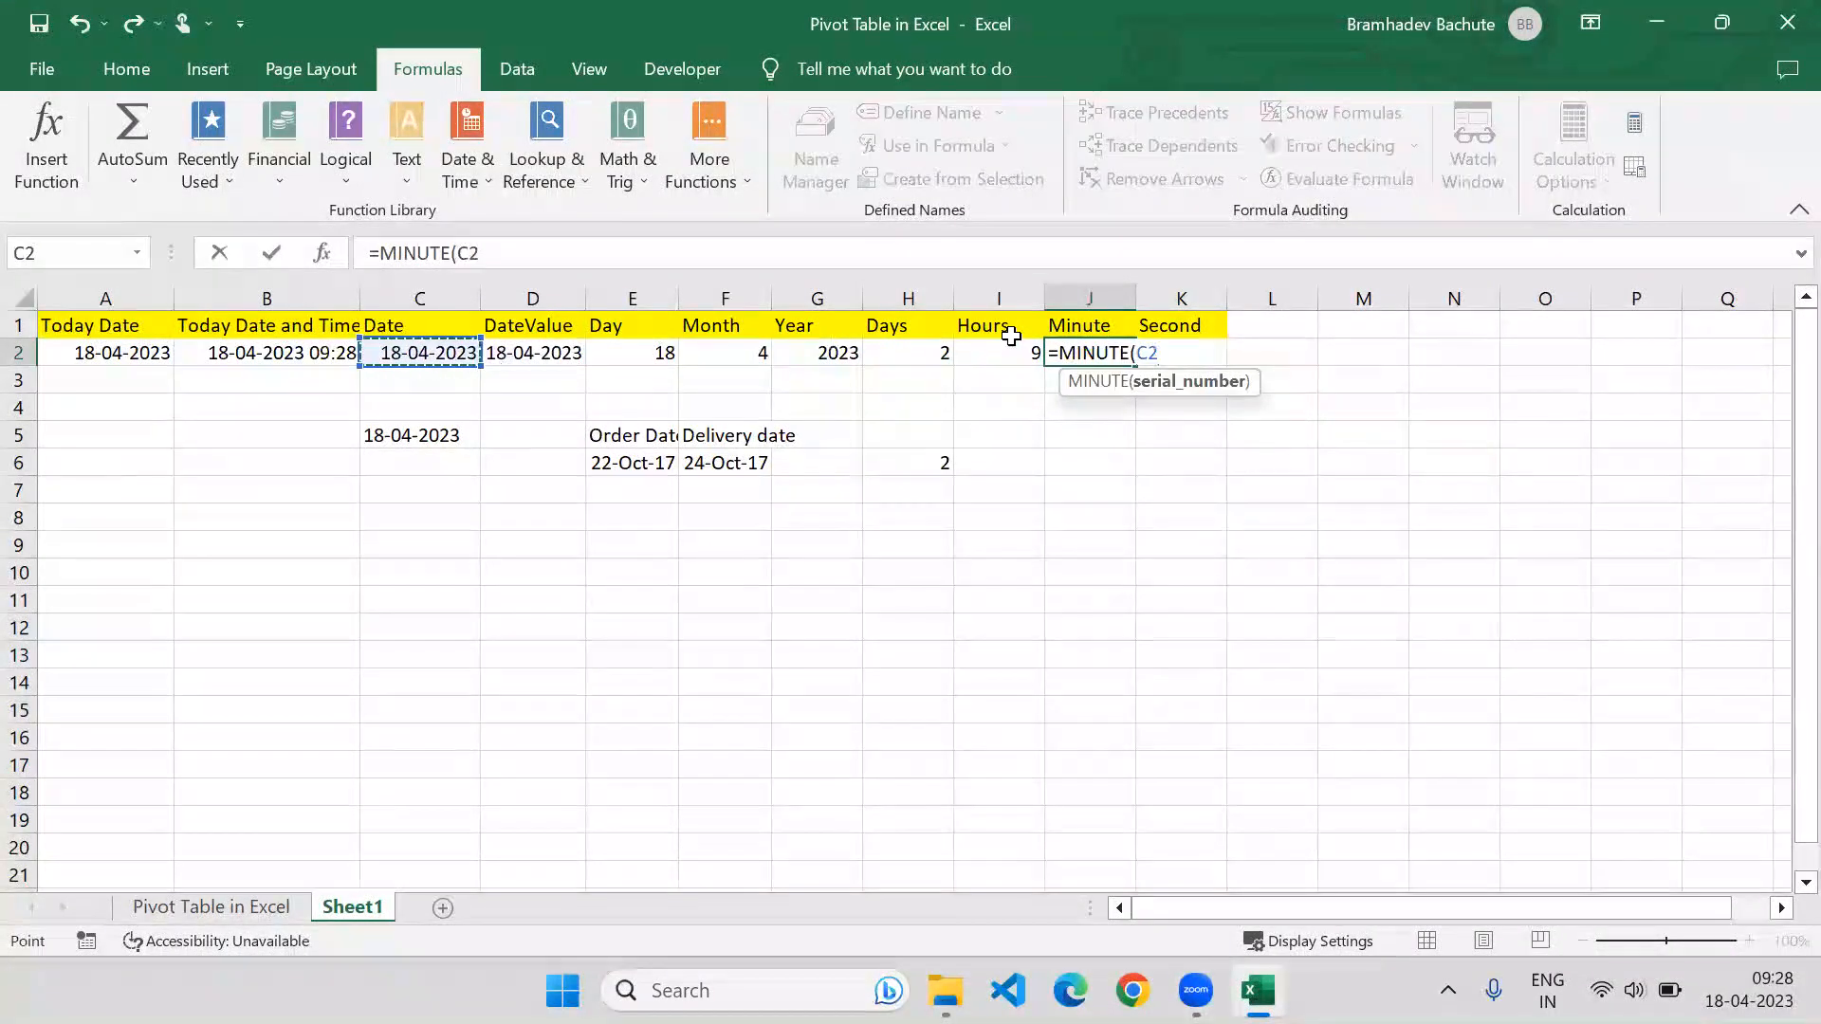
text())
key(Return)
key(Up)
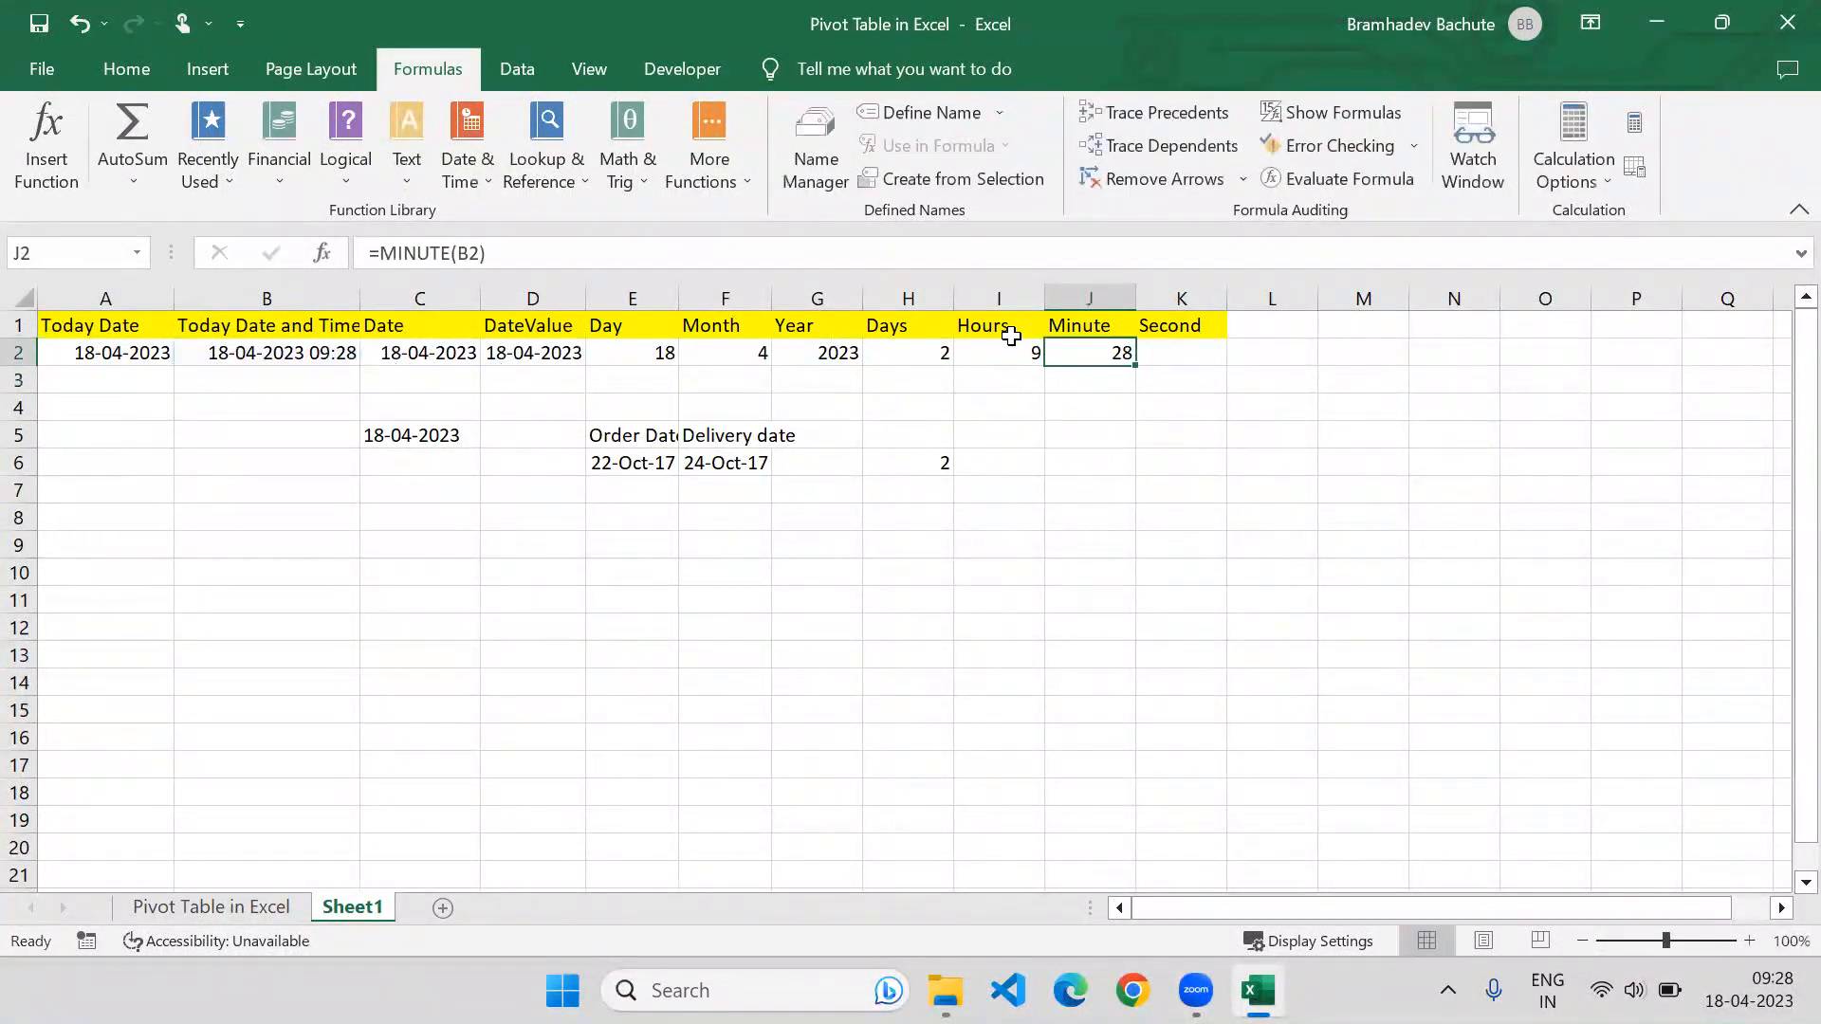
Enter the formula =SECOND(B2) in cell K2 under the "Second" header.
key(Right)
text(=Sec)
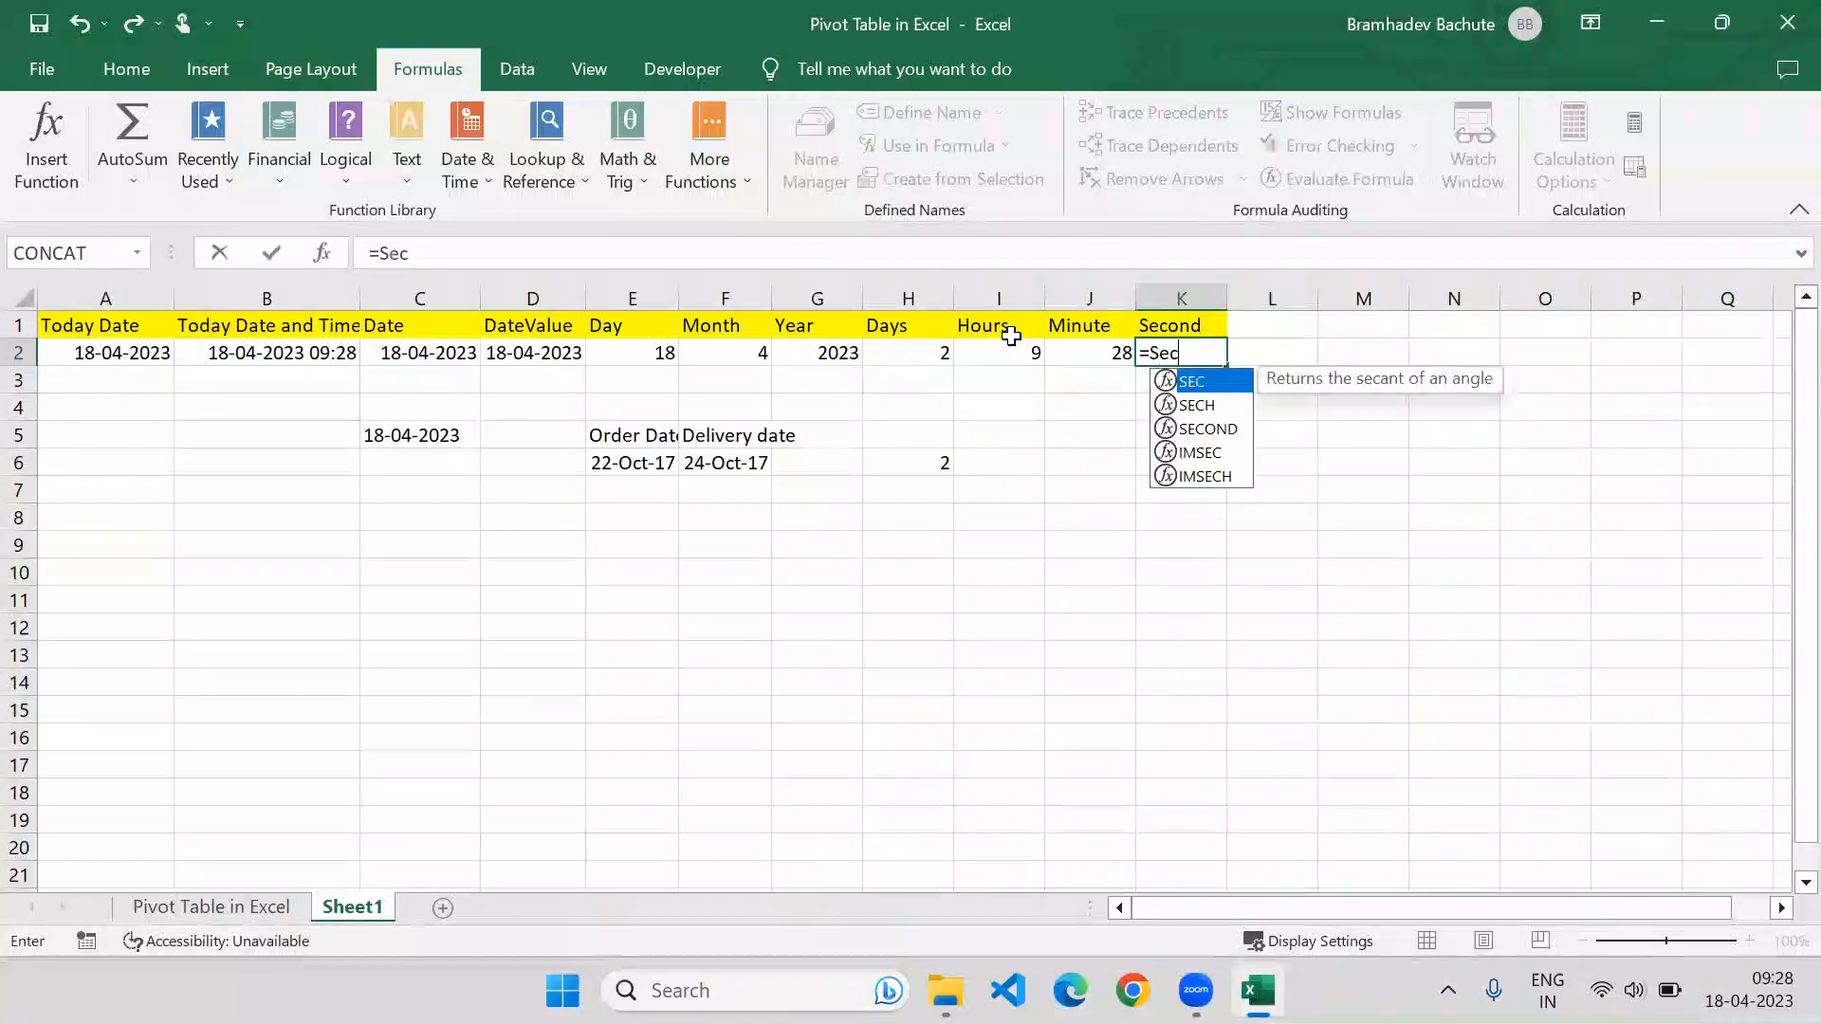
key(Down)
key(Down)
key(Tab)
key(Left)
key(Left)
key(Left)
key(Left)
key(Left)
key(Left)
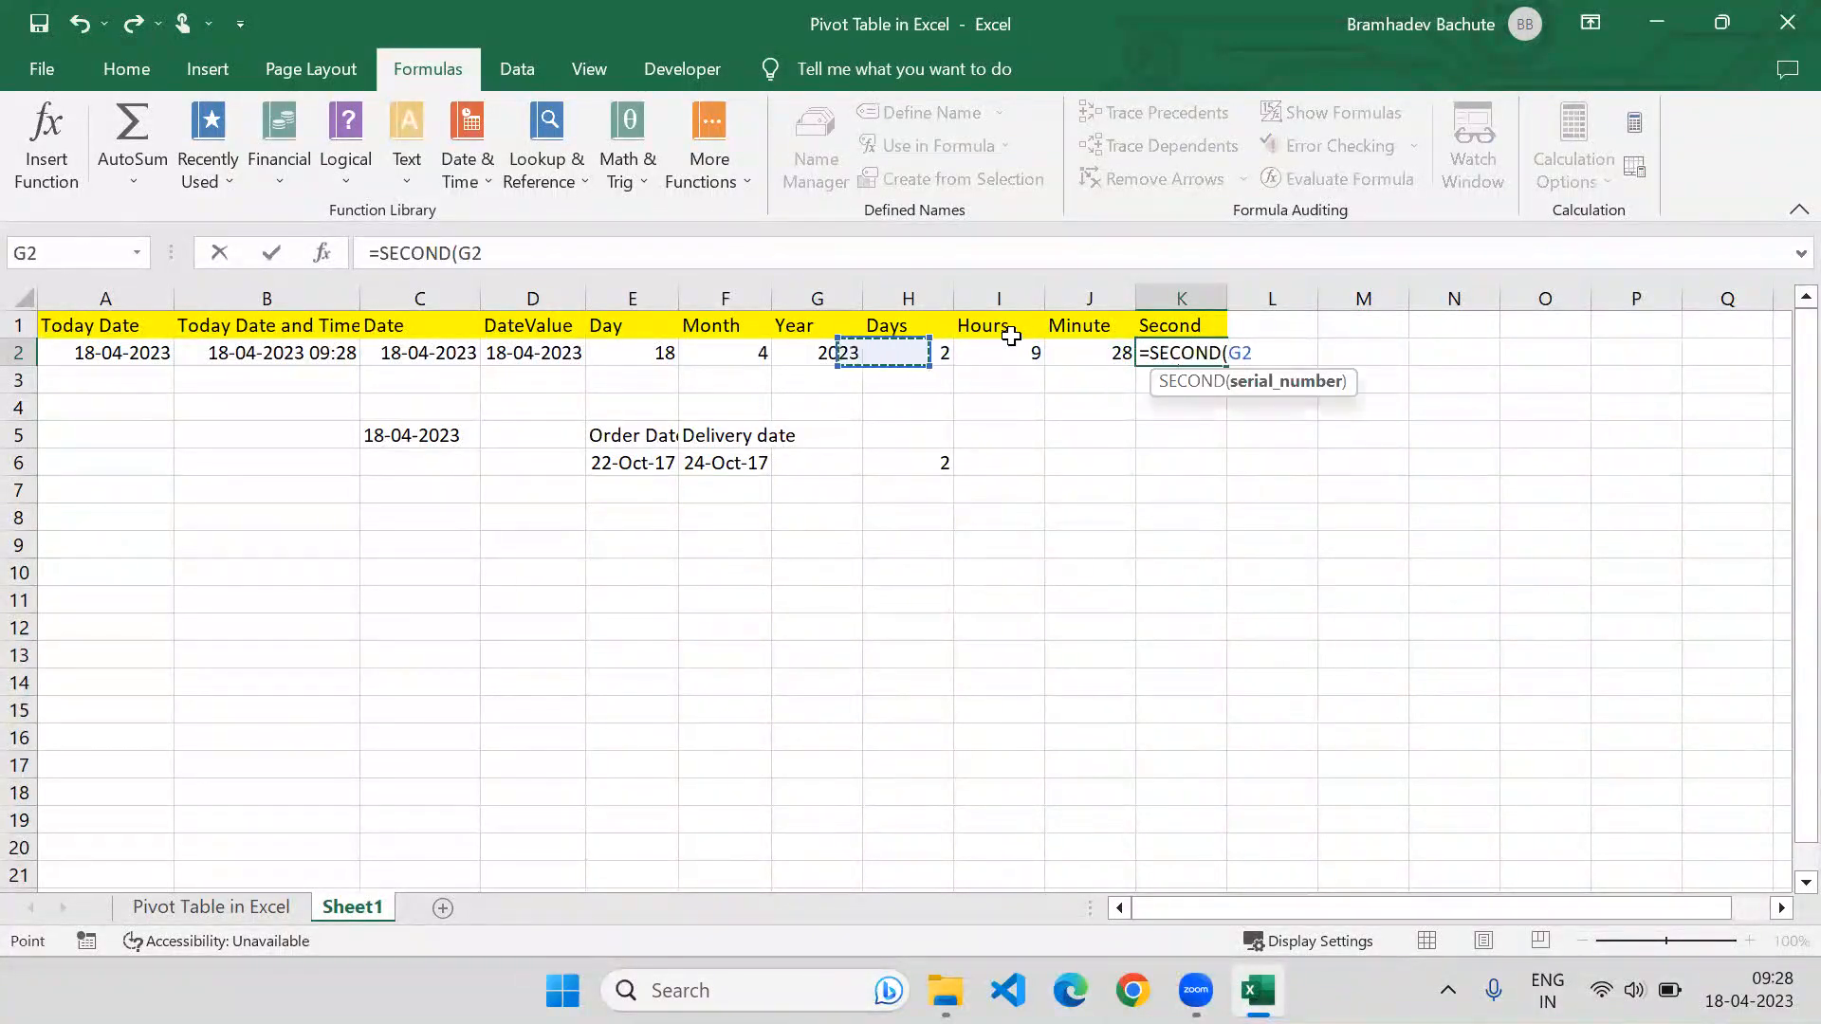
key(Left)
key(Left)
key(Left)
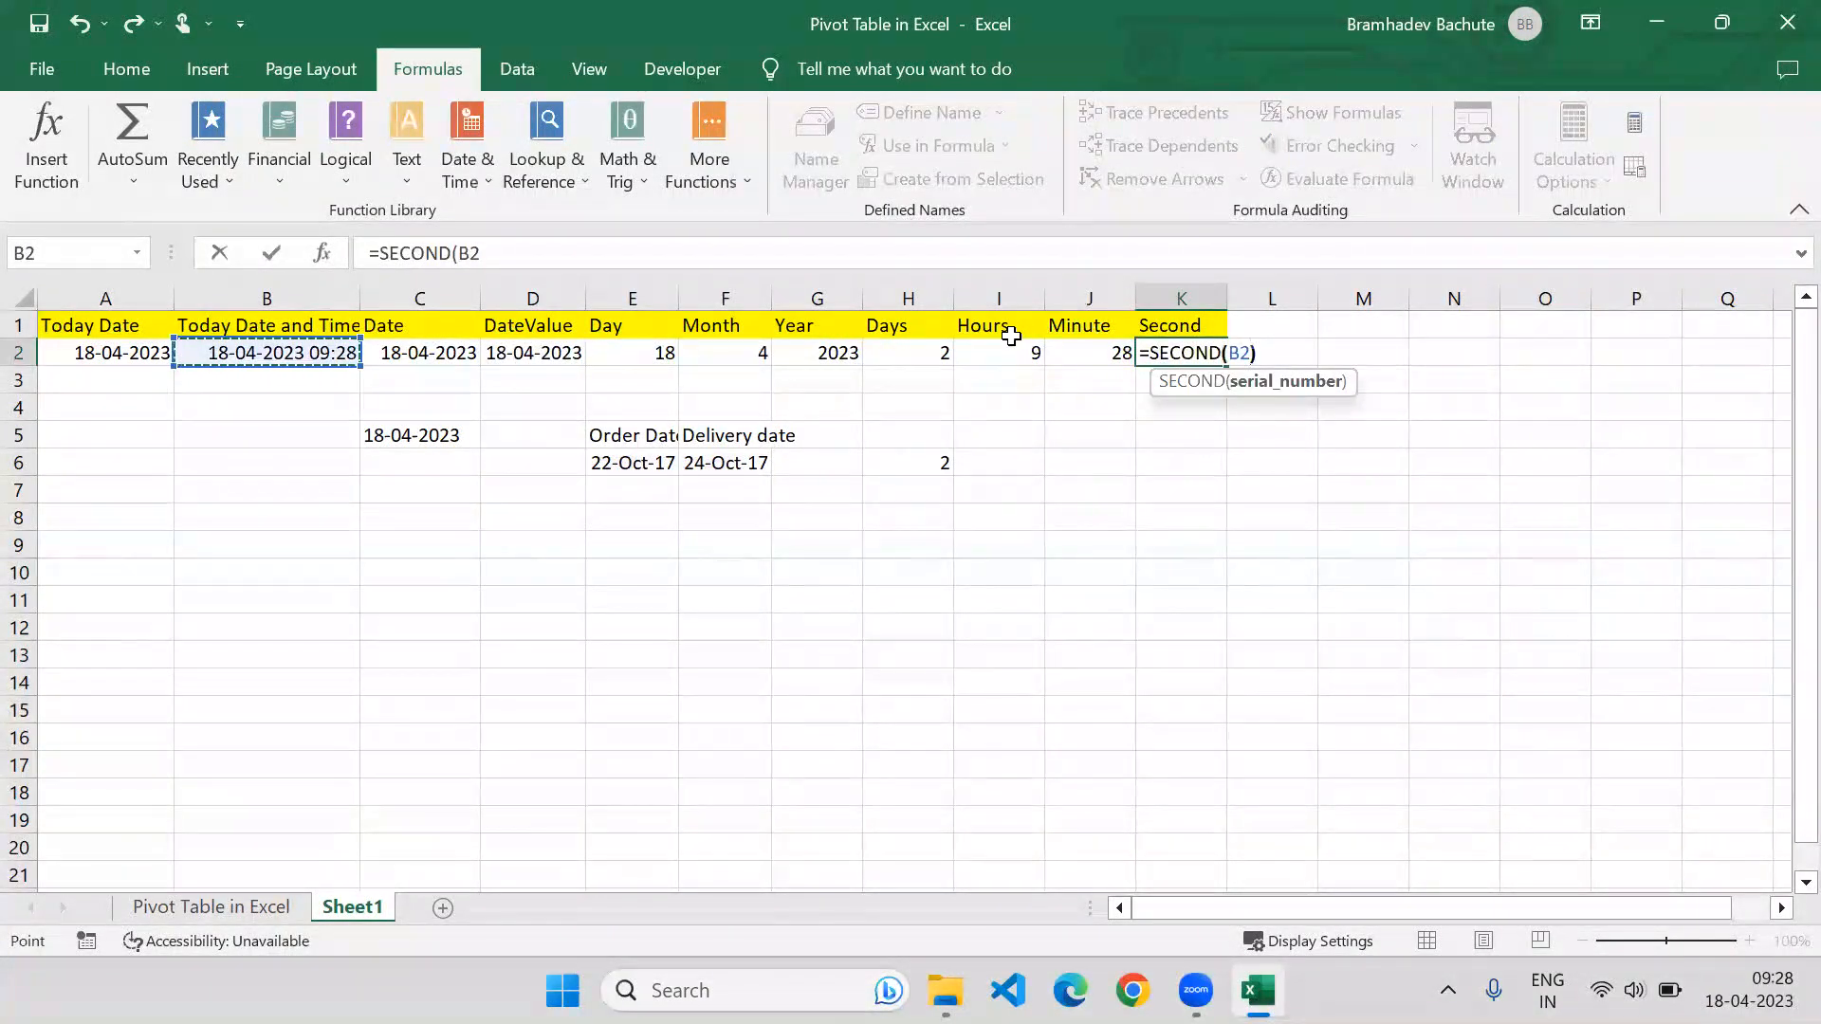
text())
key(Return)
key(Up)
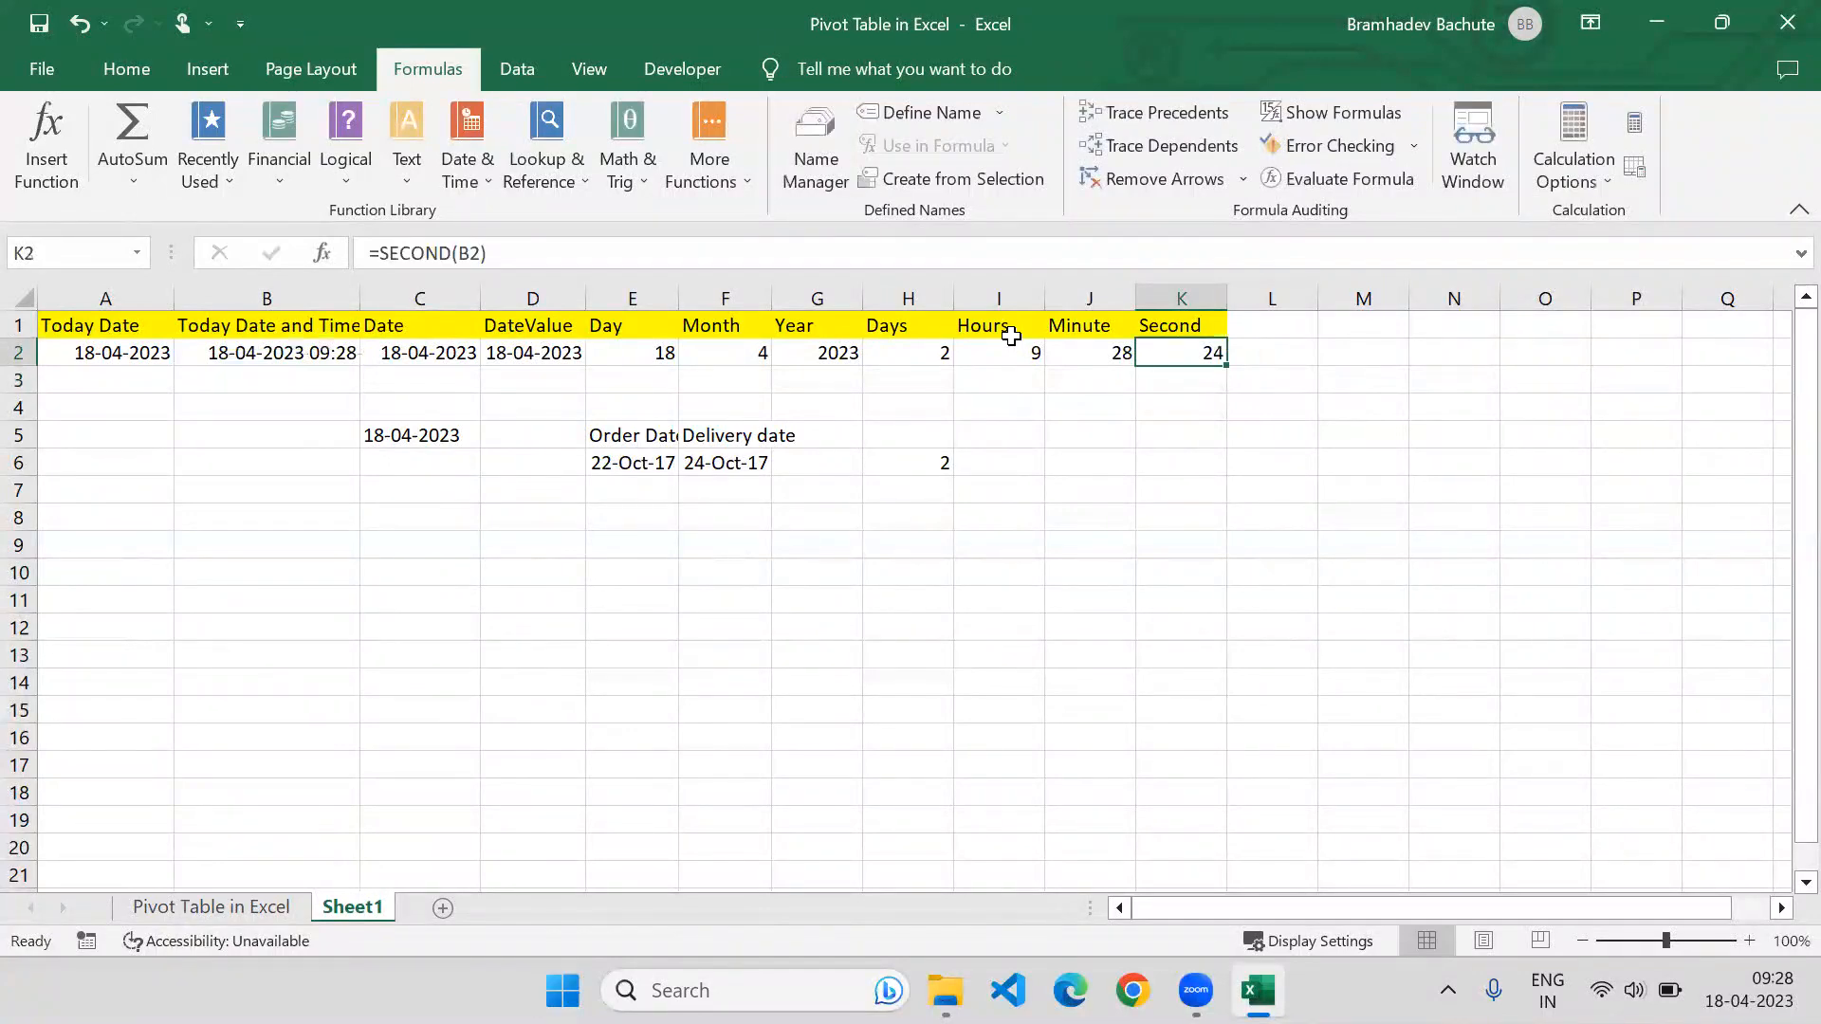
Select the hour, minute and second results in cells I2 to K2 to review them together.
click(1013, 344)
key(shift+Right)
key(shift+Right)
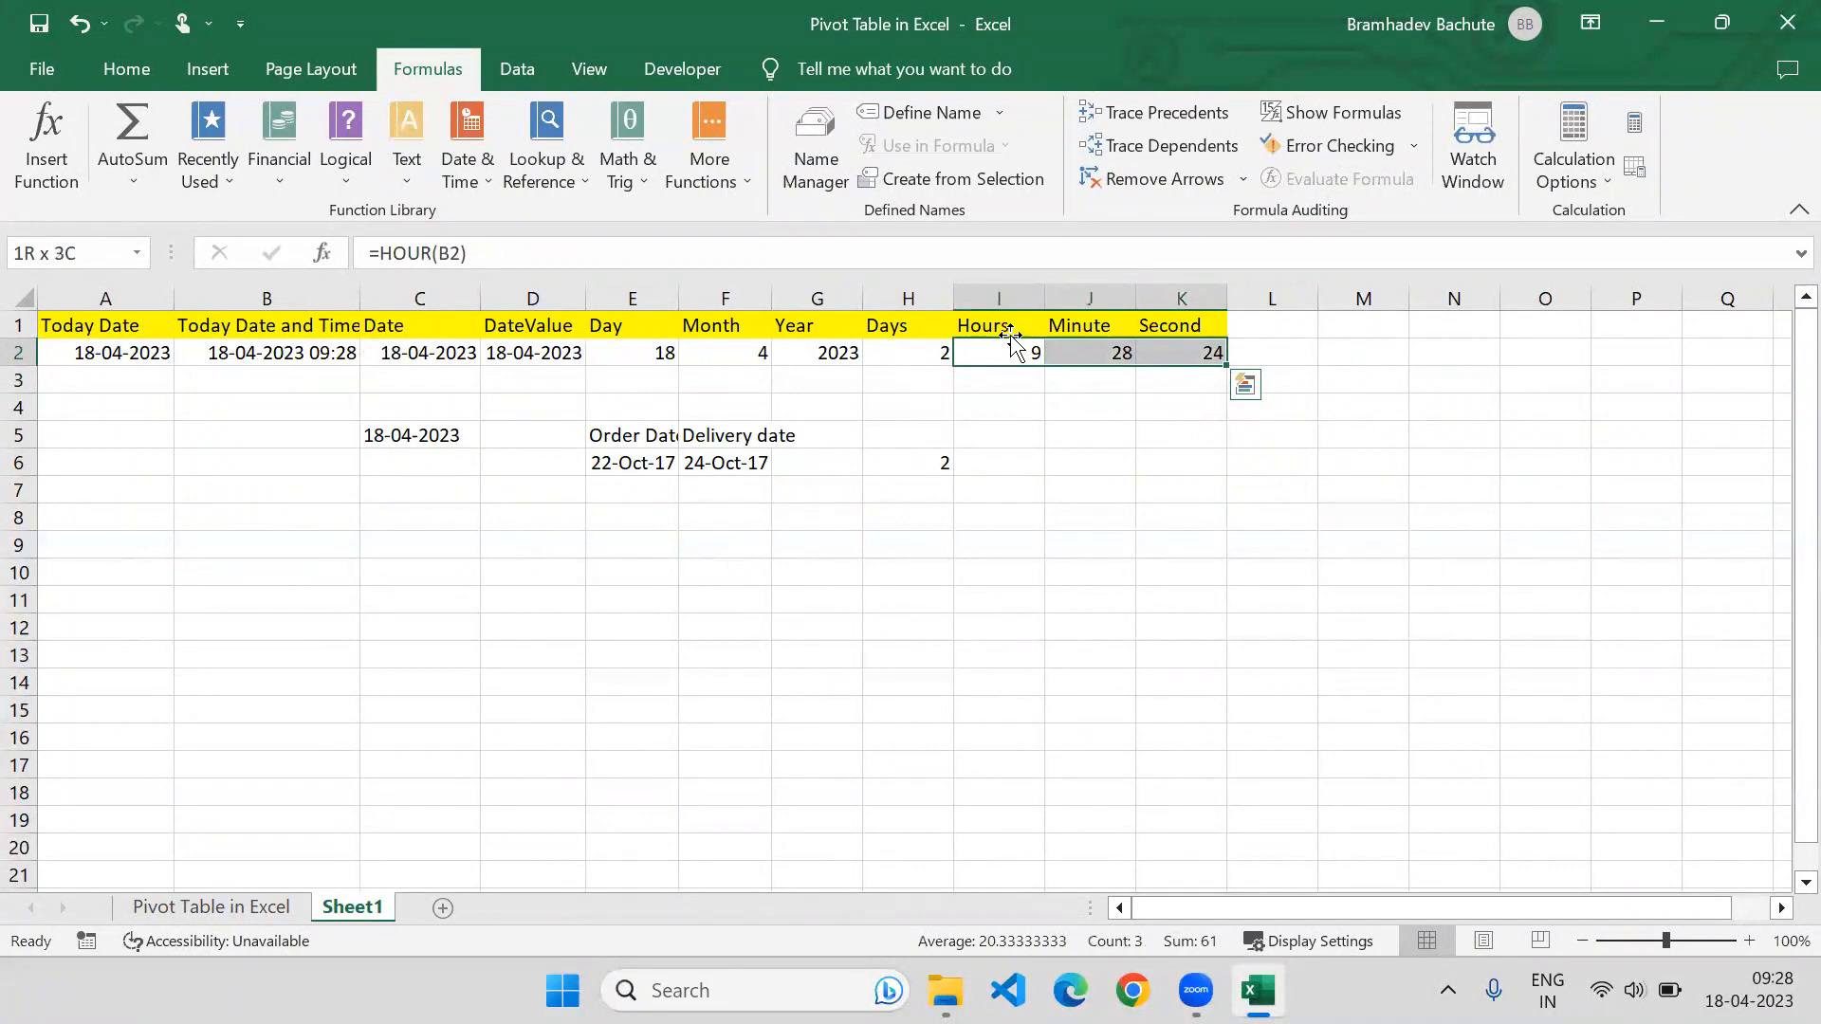
Look through the available Date & Time functions and enter the header "Time" in cell L1.
key(Up)
key(Right)
key(Right)
key(Right)
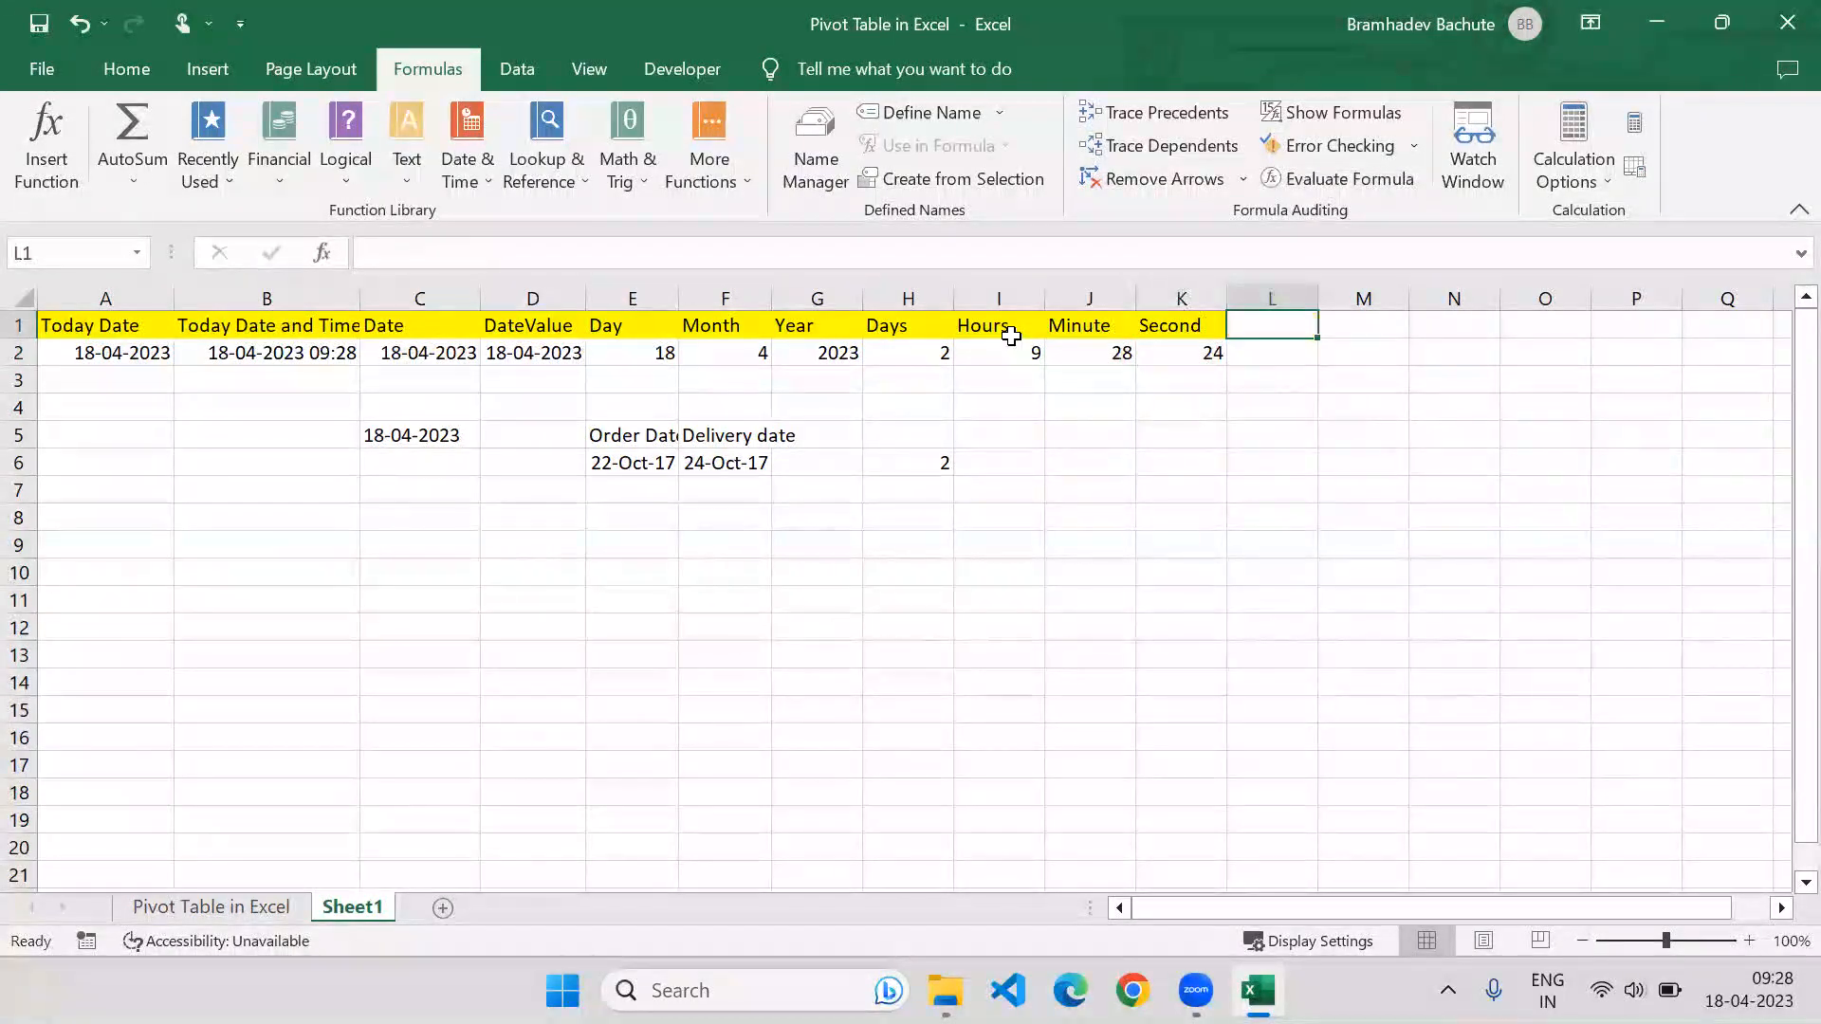
click(474, 171)
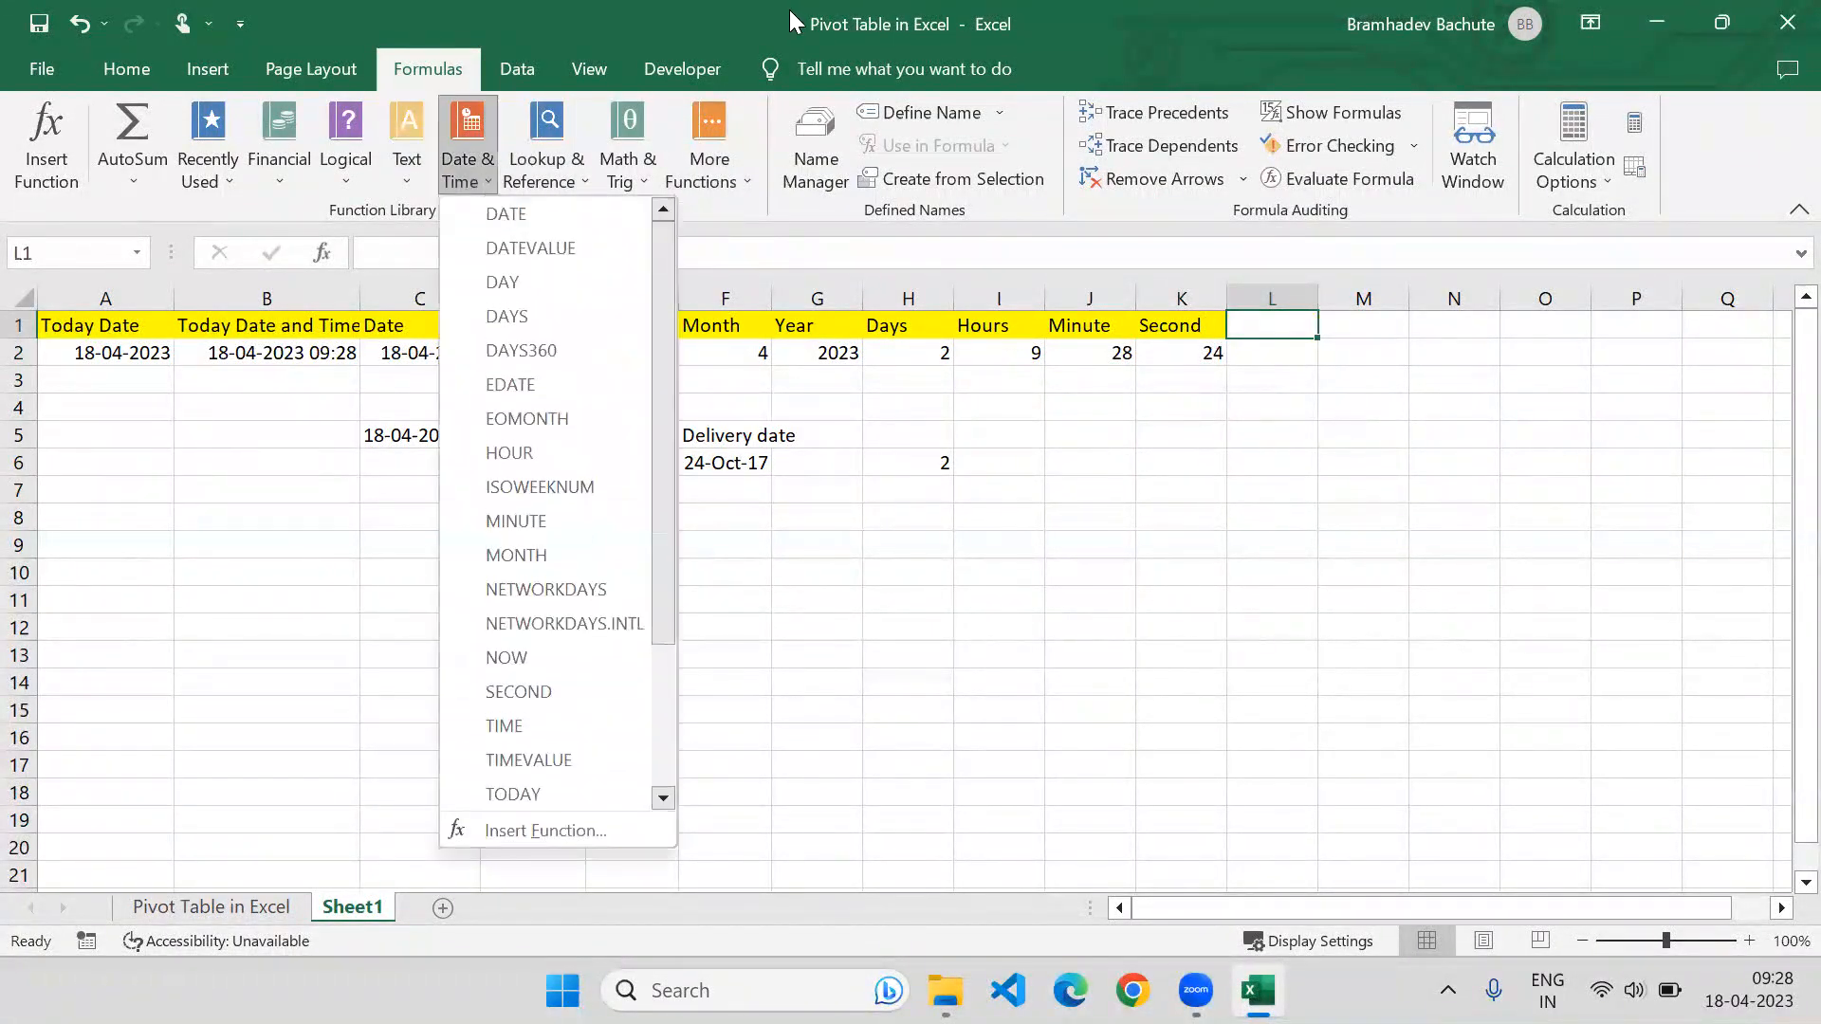
drag(674, 375, 654, 533)
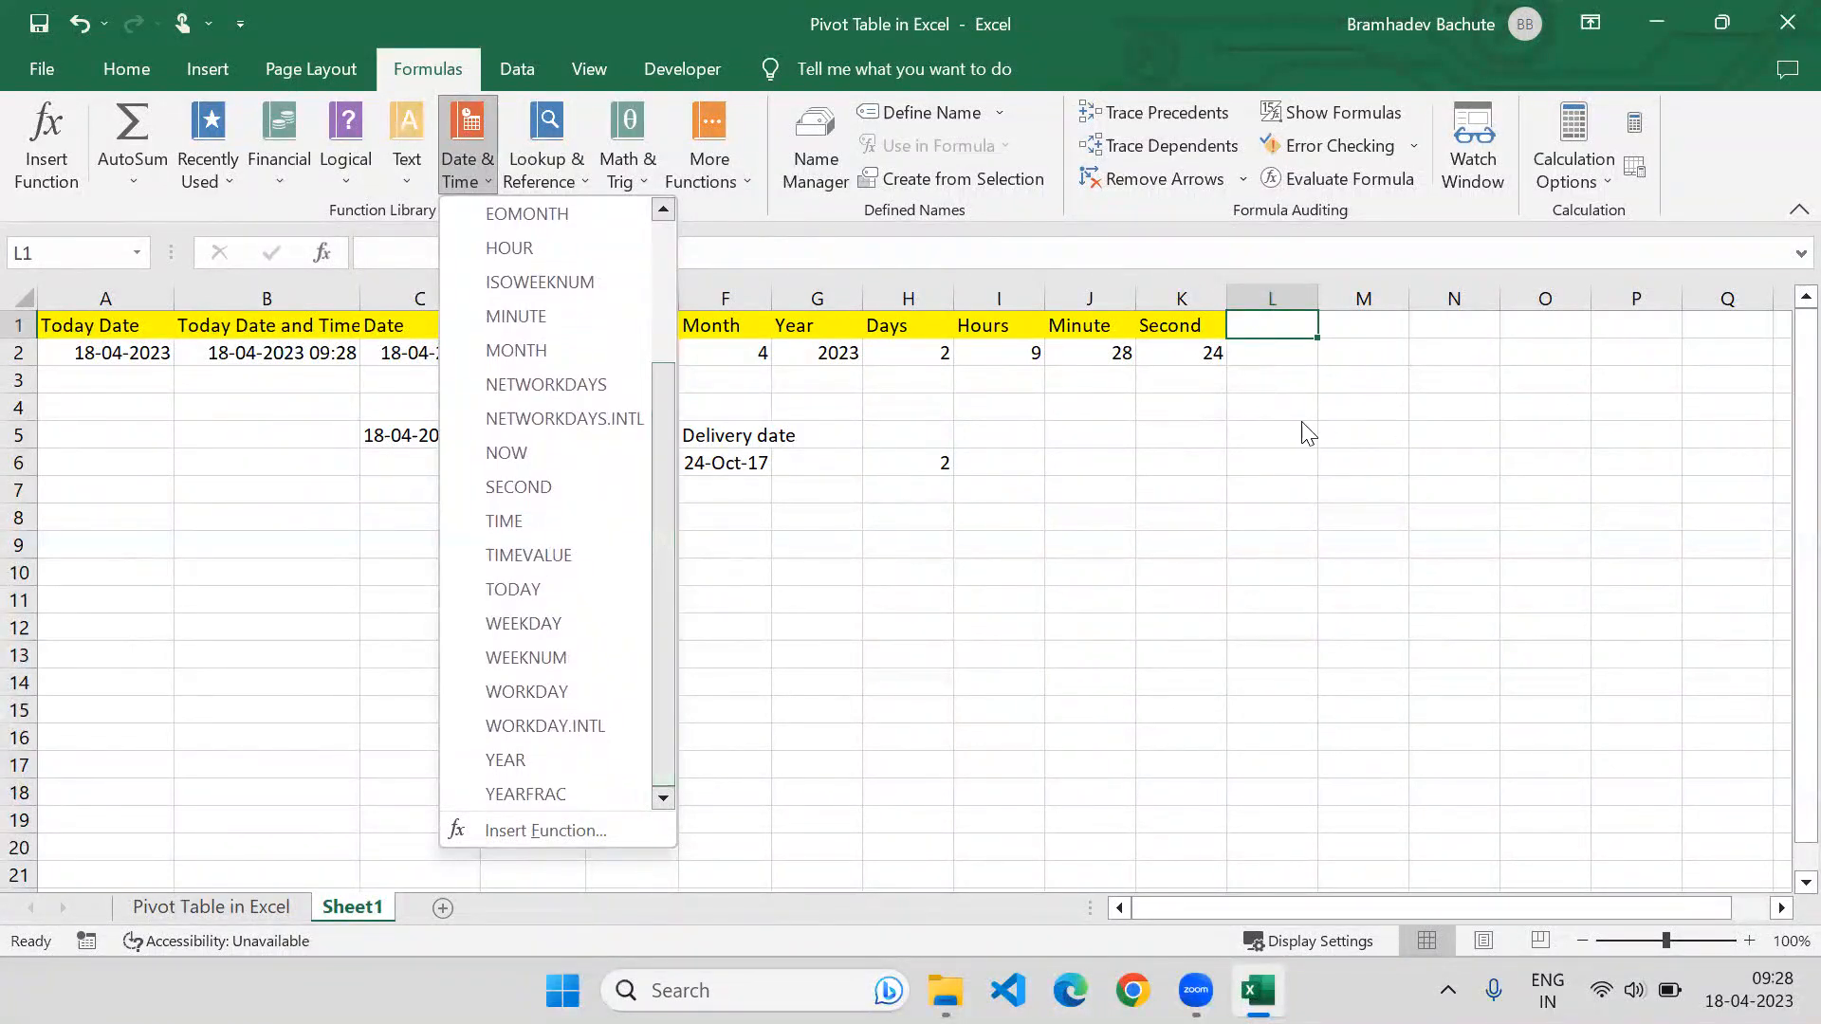
click(1294, 370)
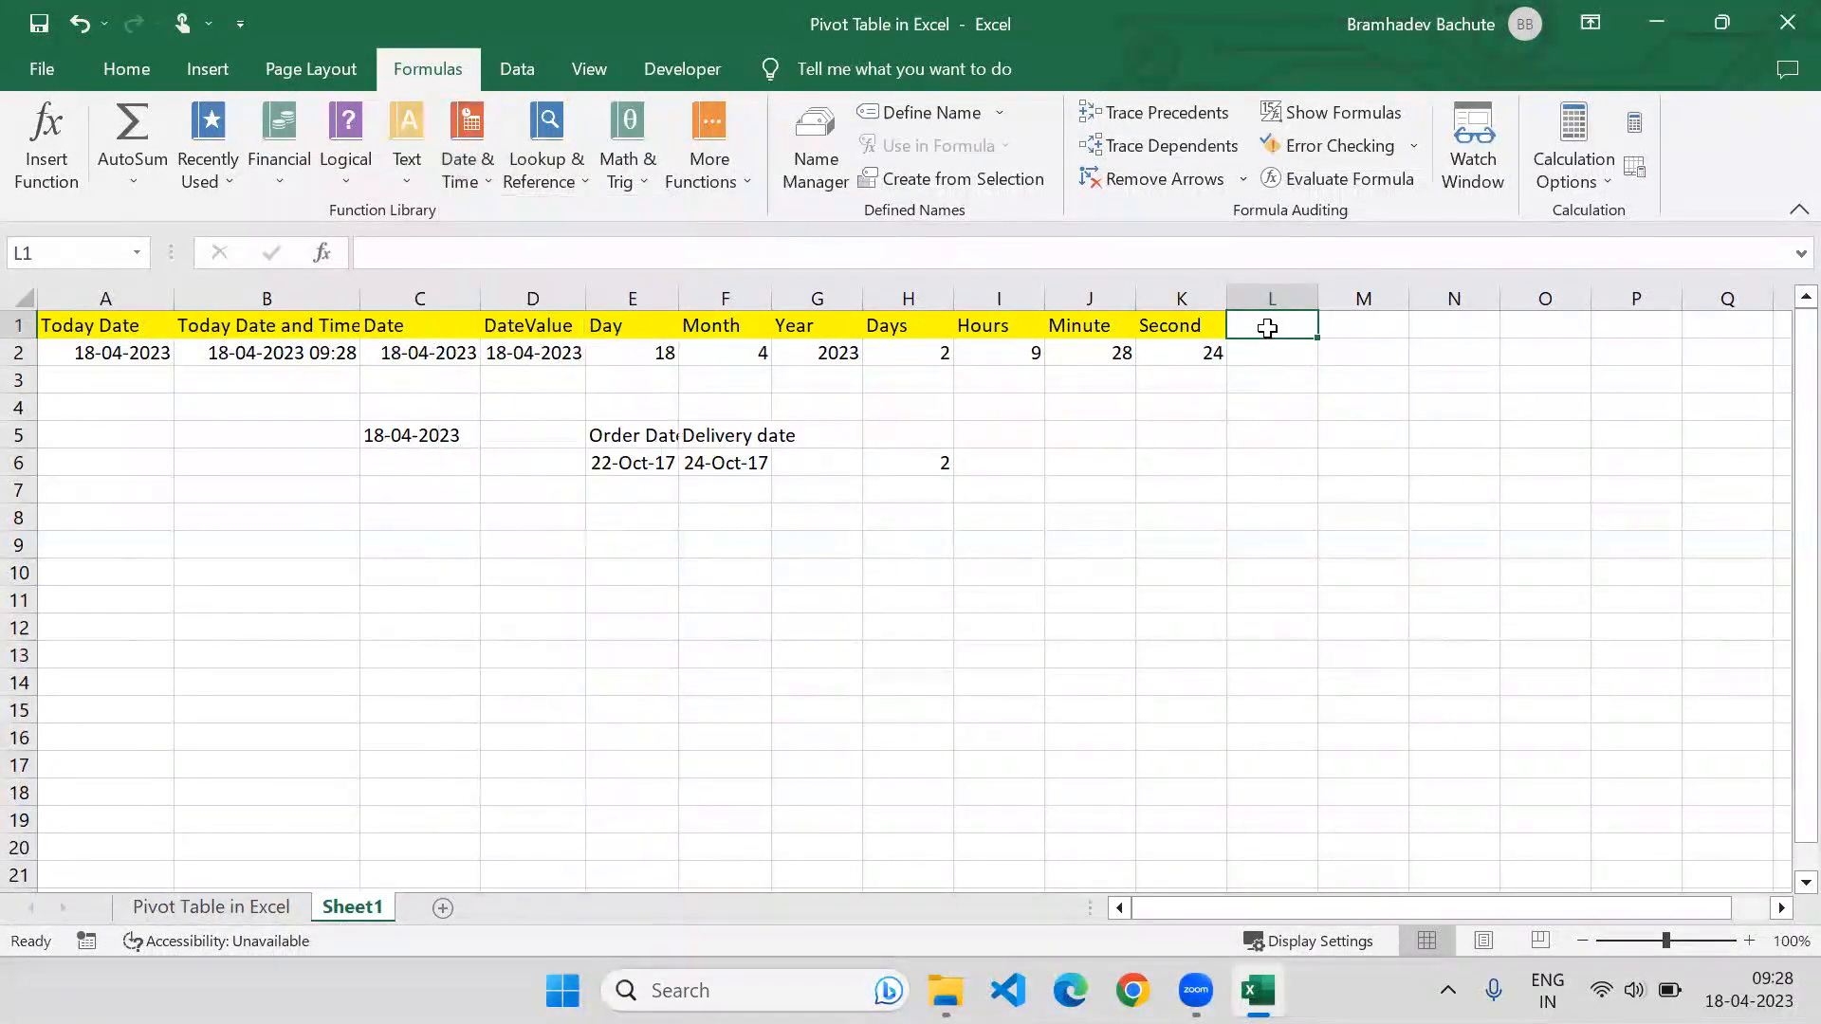
text(Time)
key(Return)
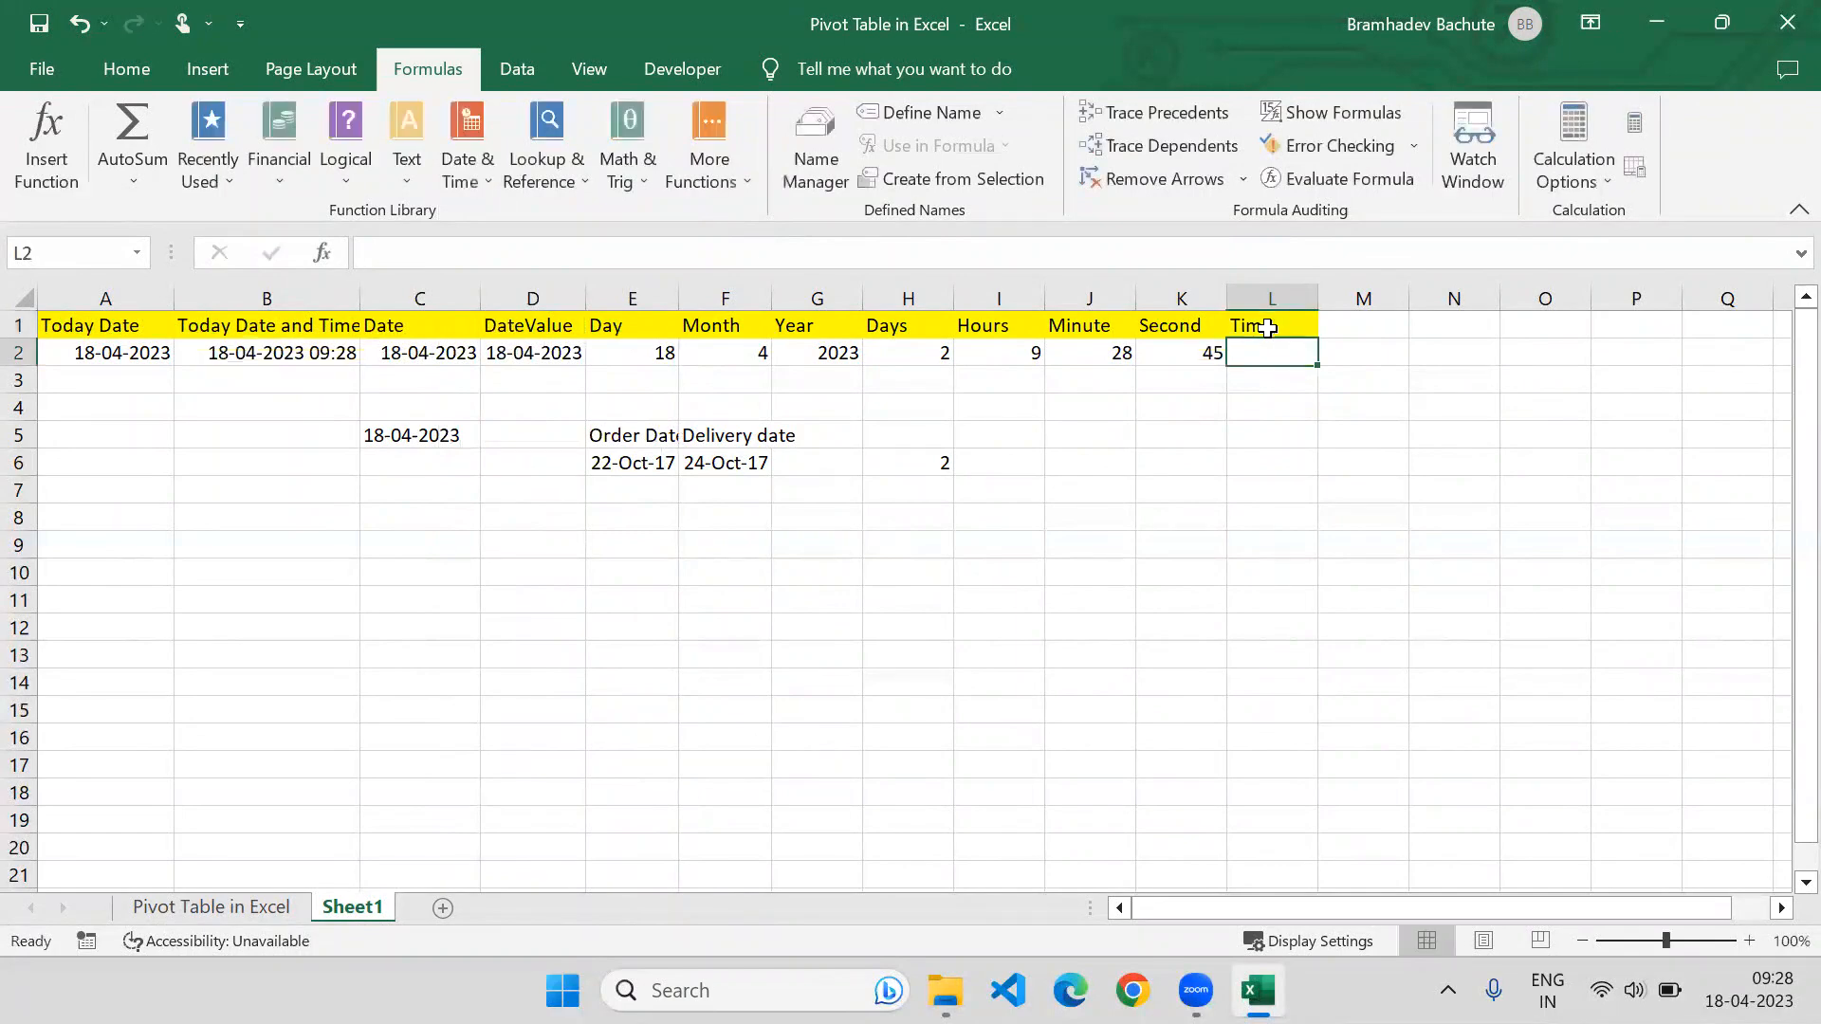
Enter the formula =TIME(I2,J2,K2) in cell L2 to combine the hour, minute and second values.
text(=Ti)
key(Tab)
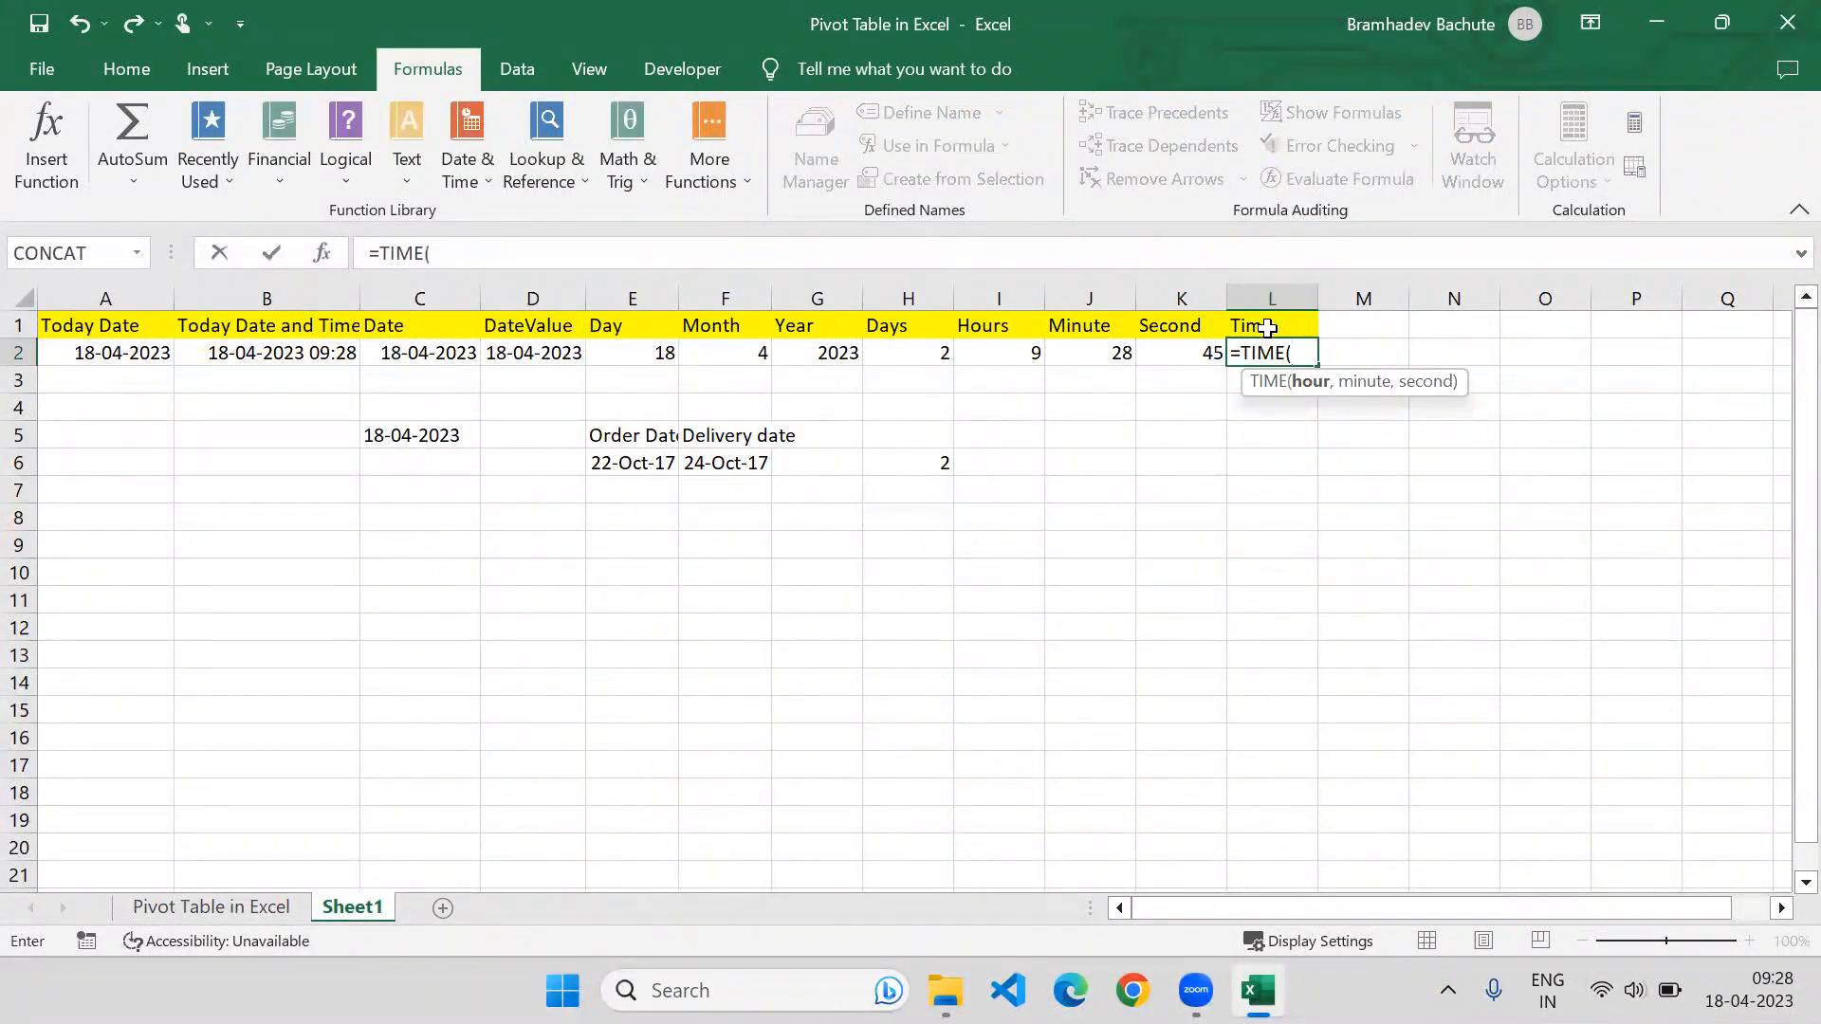
key(Left)
key(Left)
key(Left)
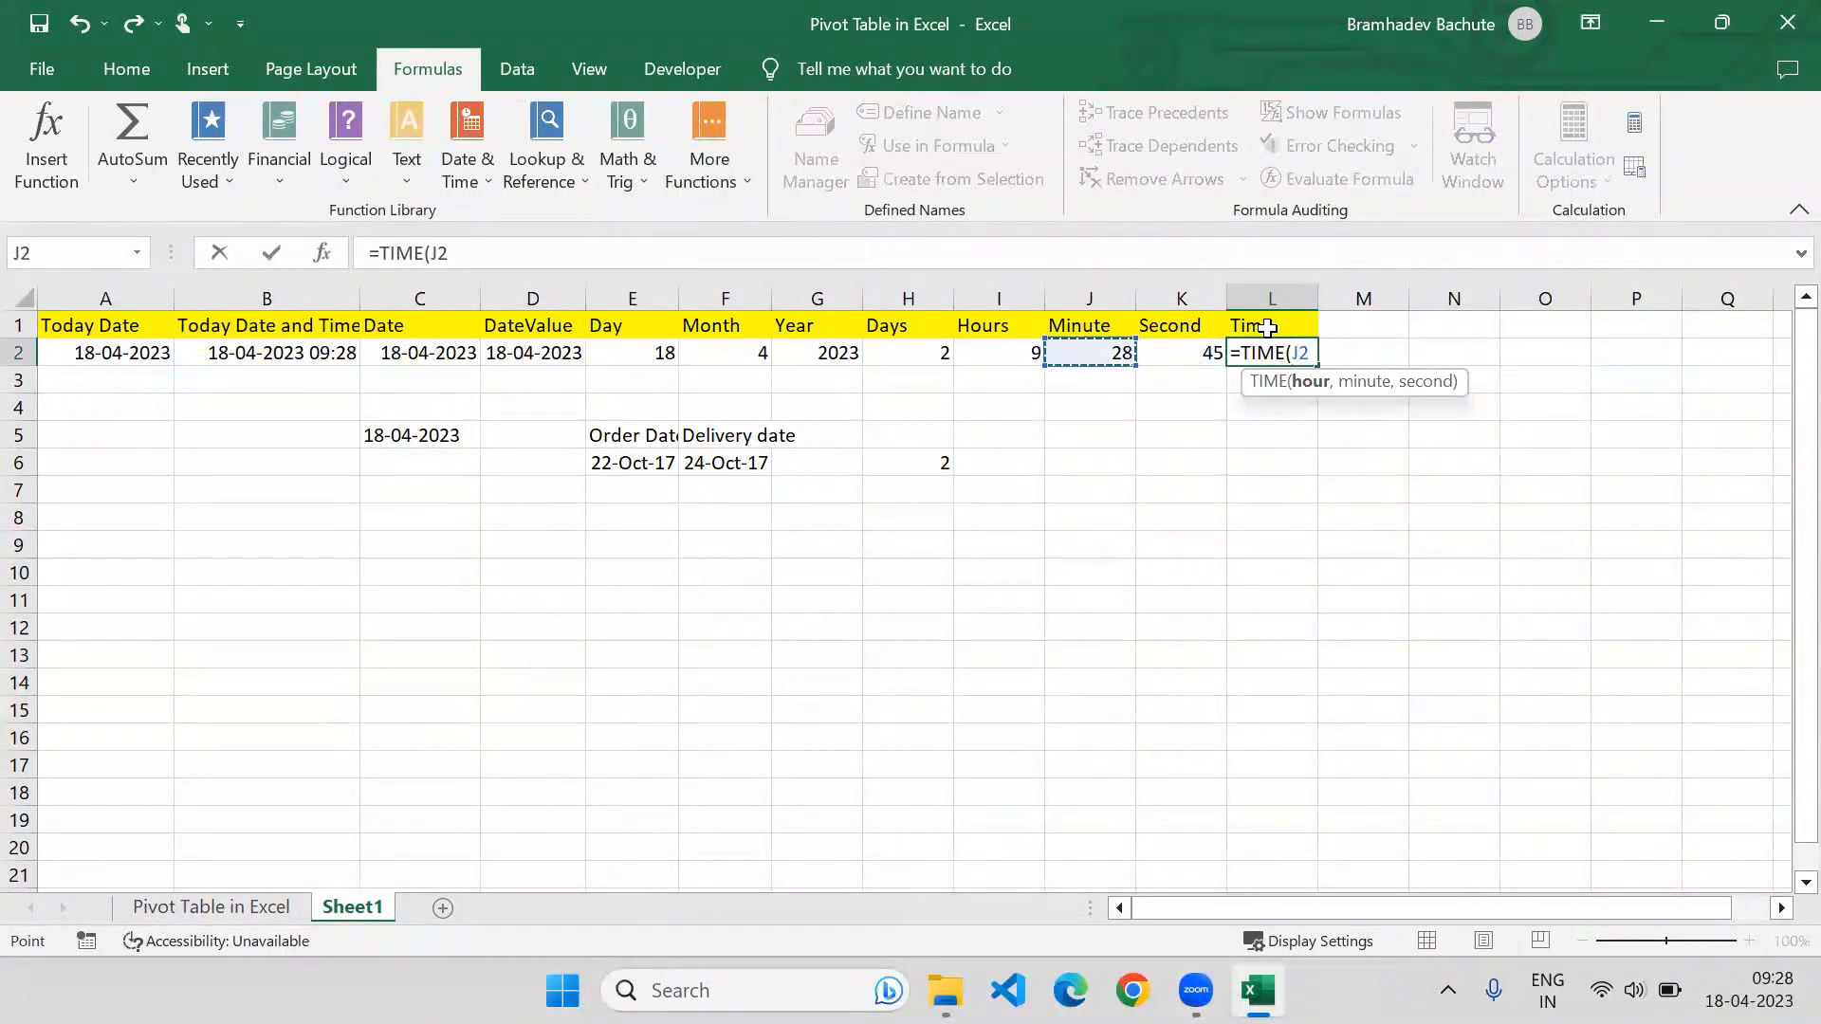
text(,)
key(Left)
key(Left)
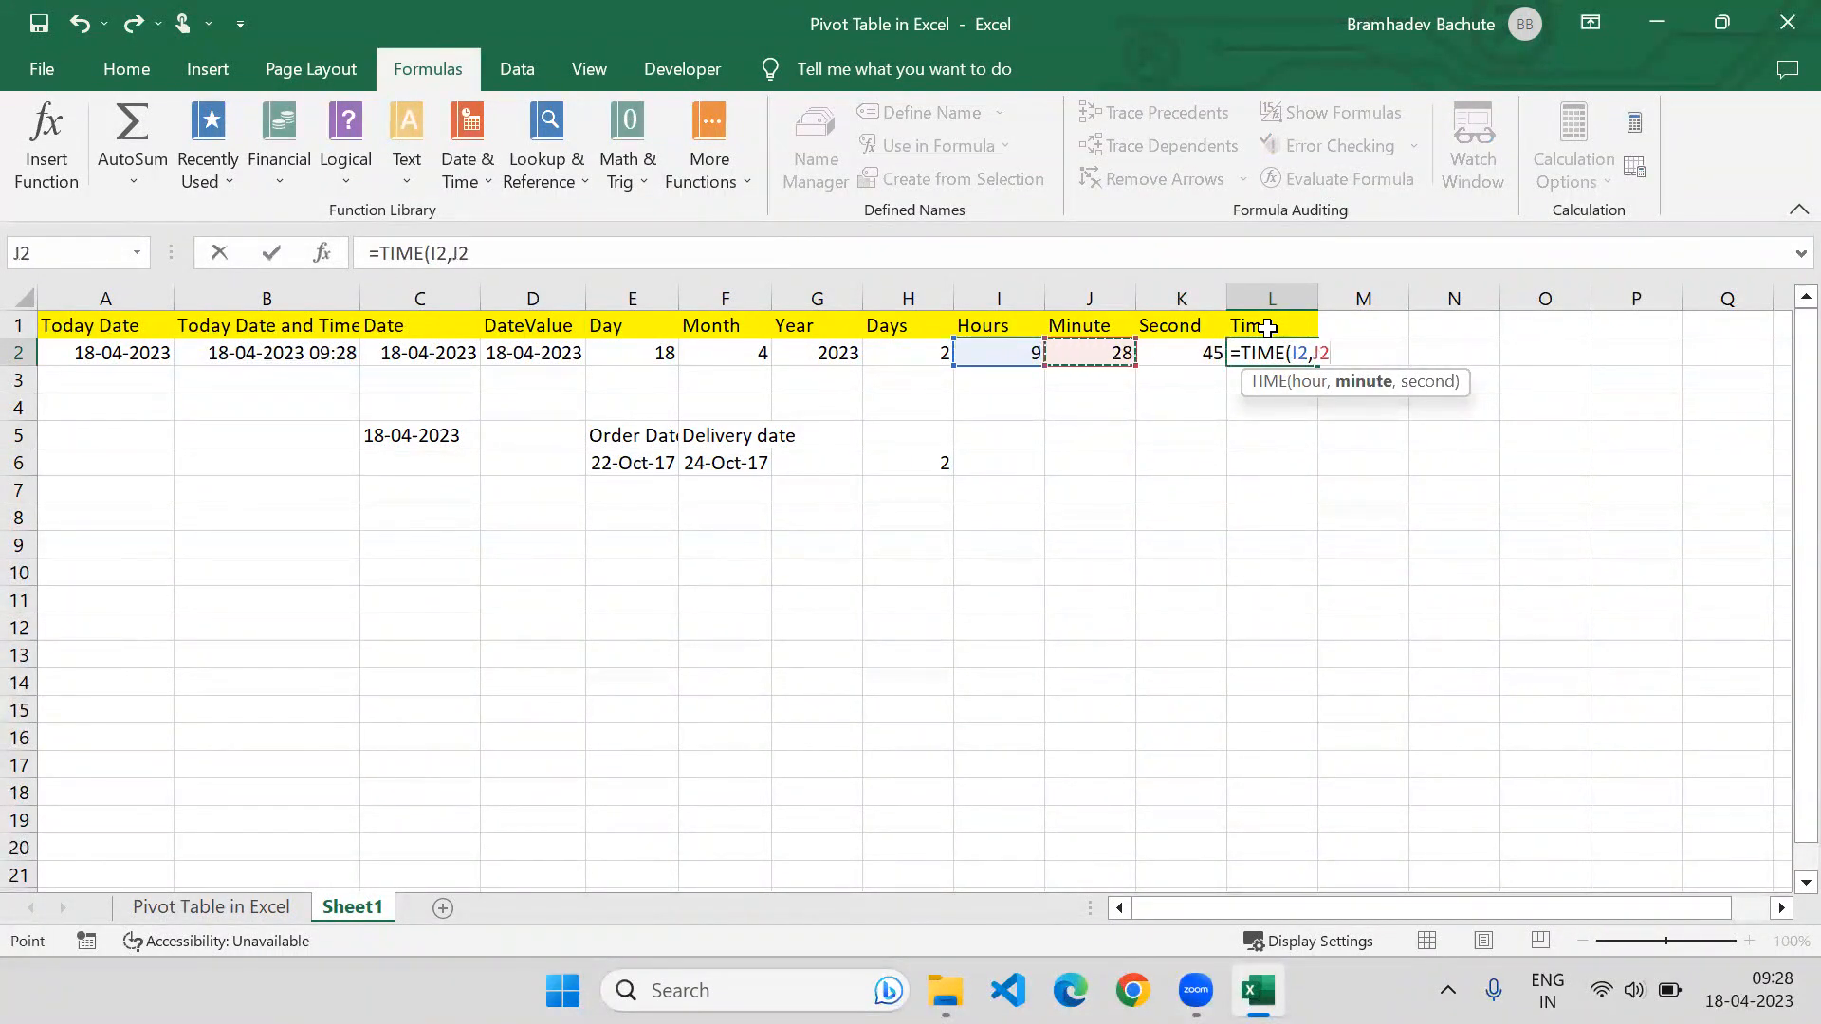
text(,)
key(Left)
key(Left)
key(Right)
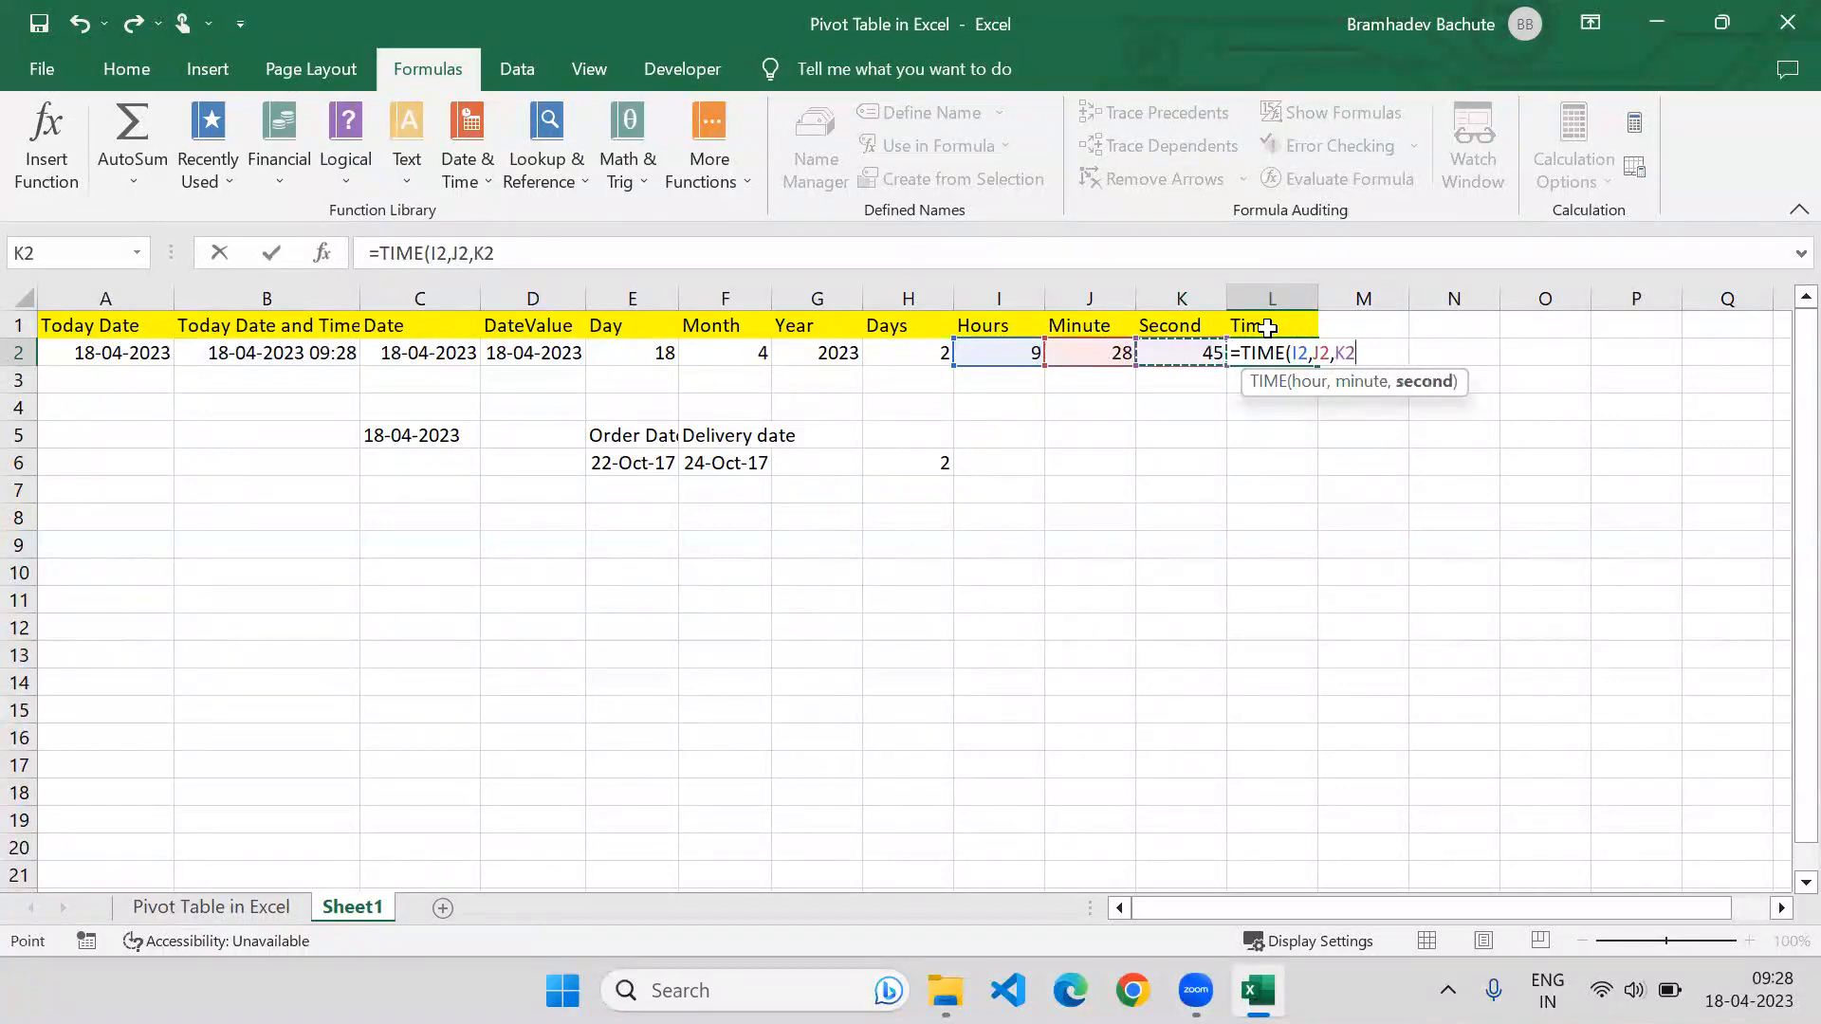
text())
key(Return)
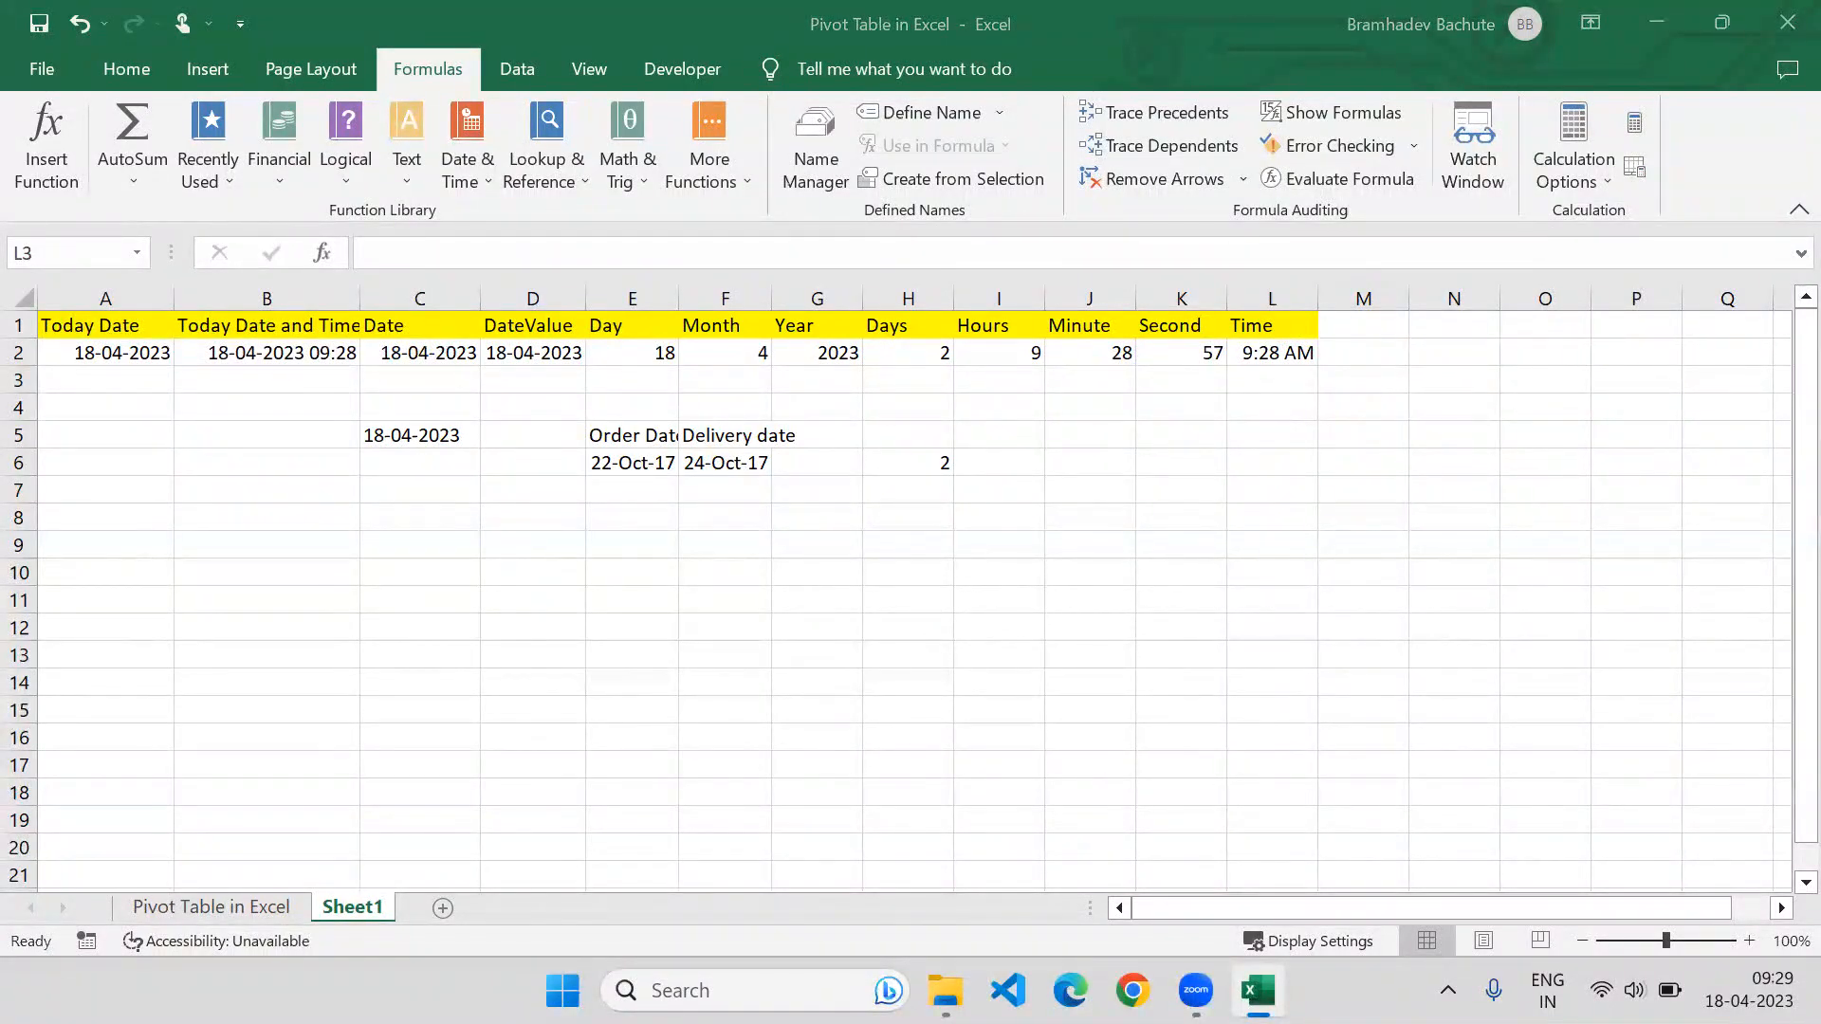
Enter the header "TimeValue" in cell M1.
click(1256, 328)
click(1347, 322)
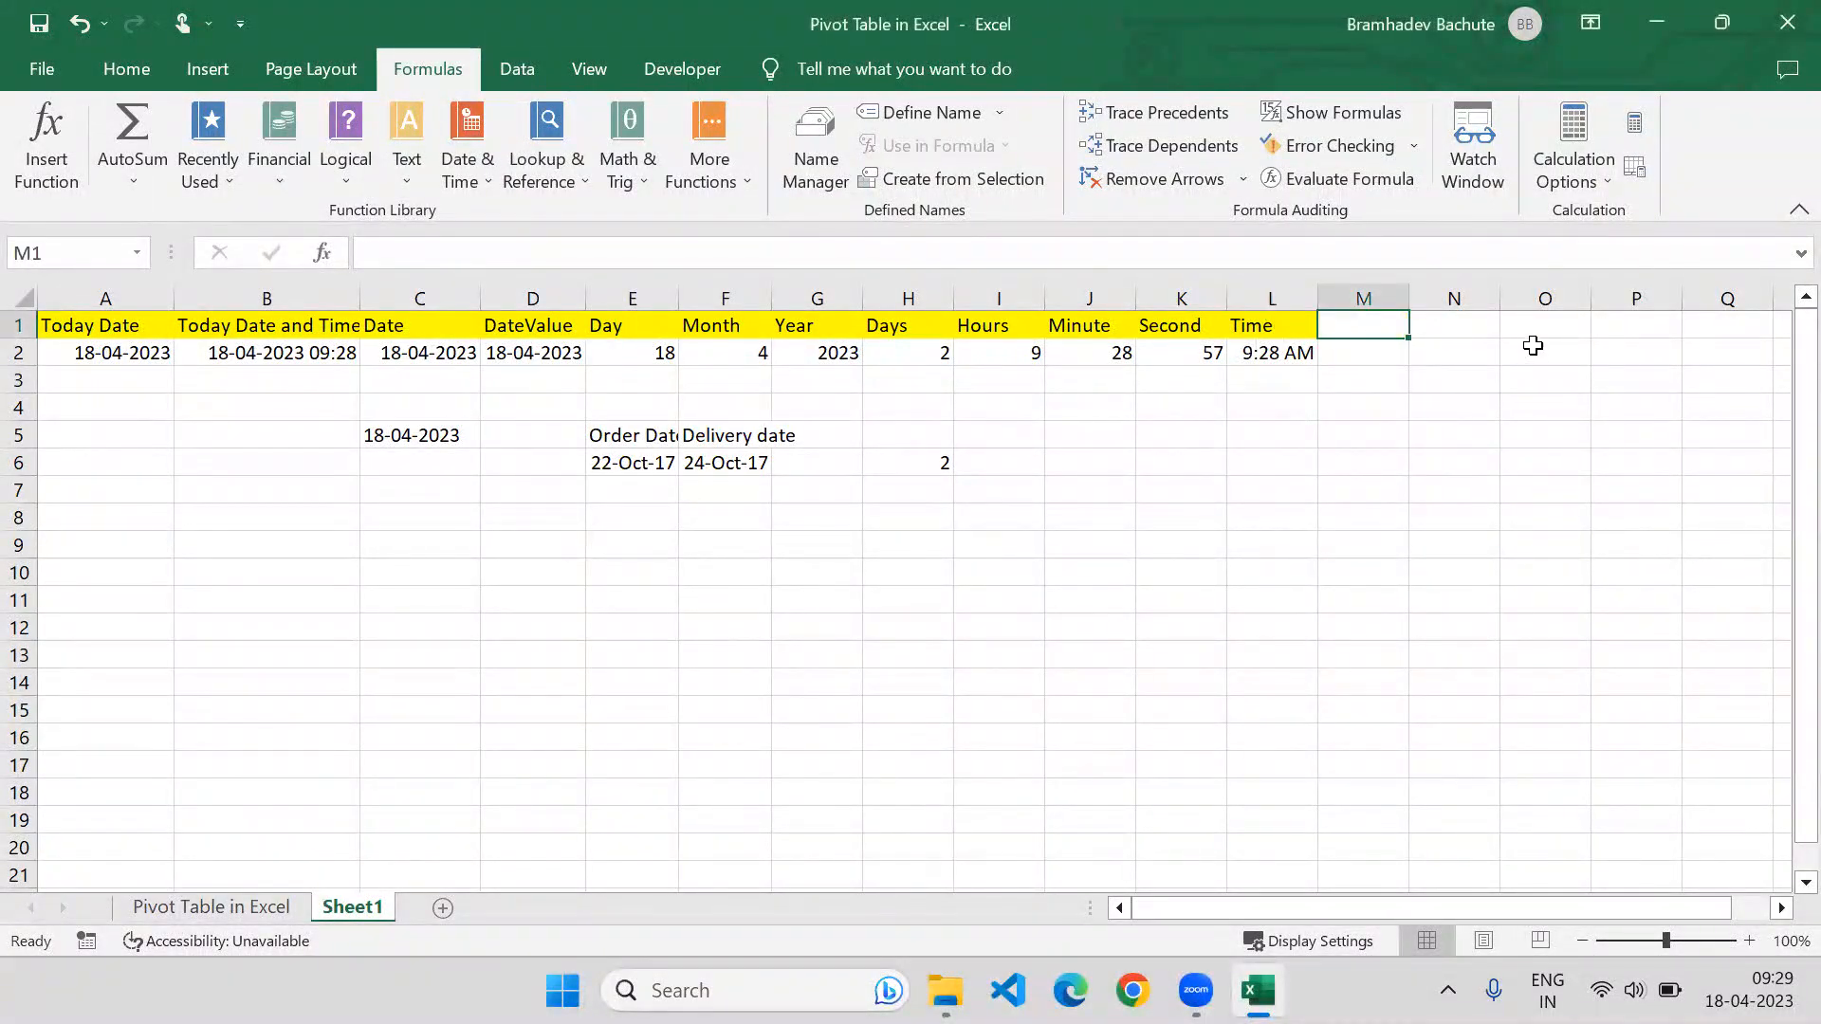
text(TimeValue)
key(Return)
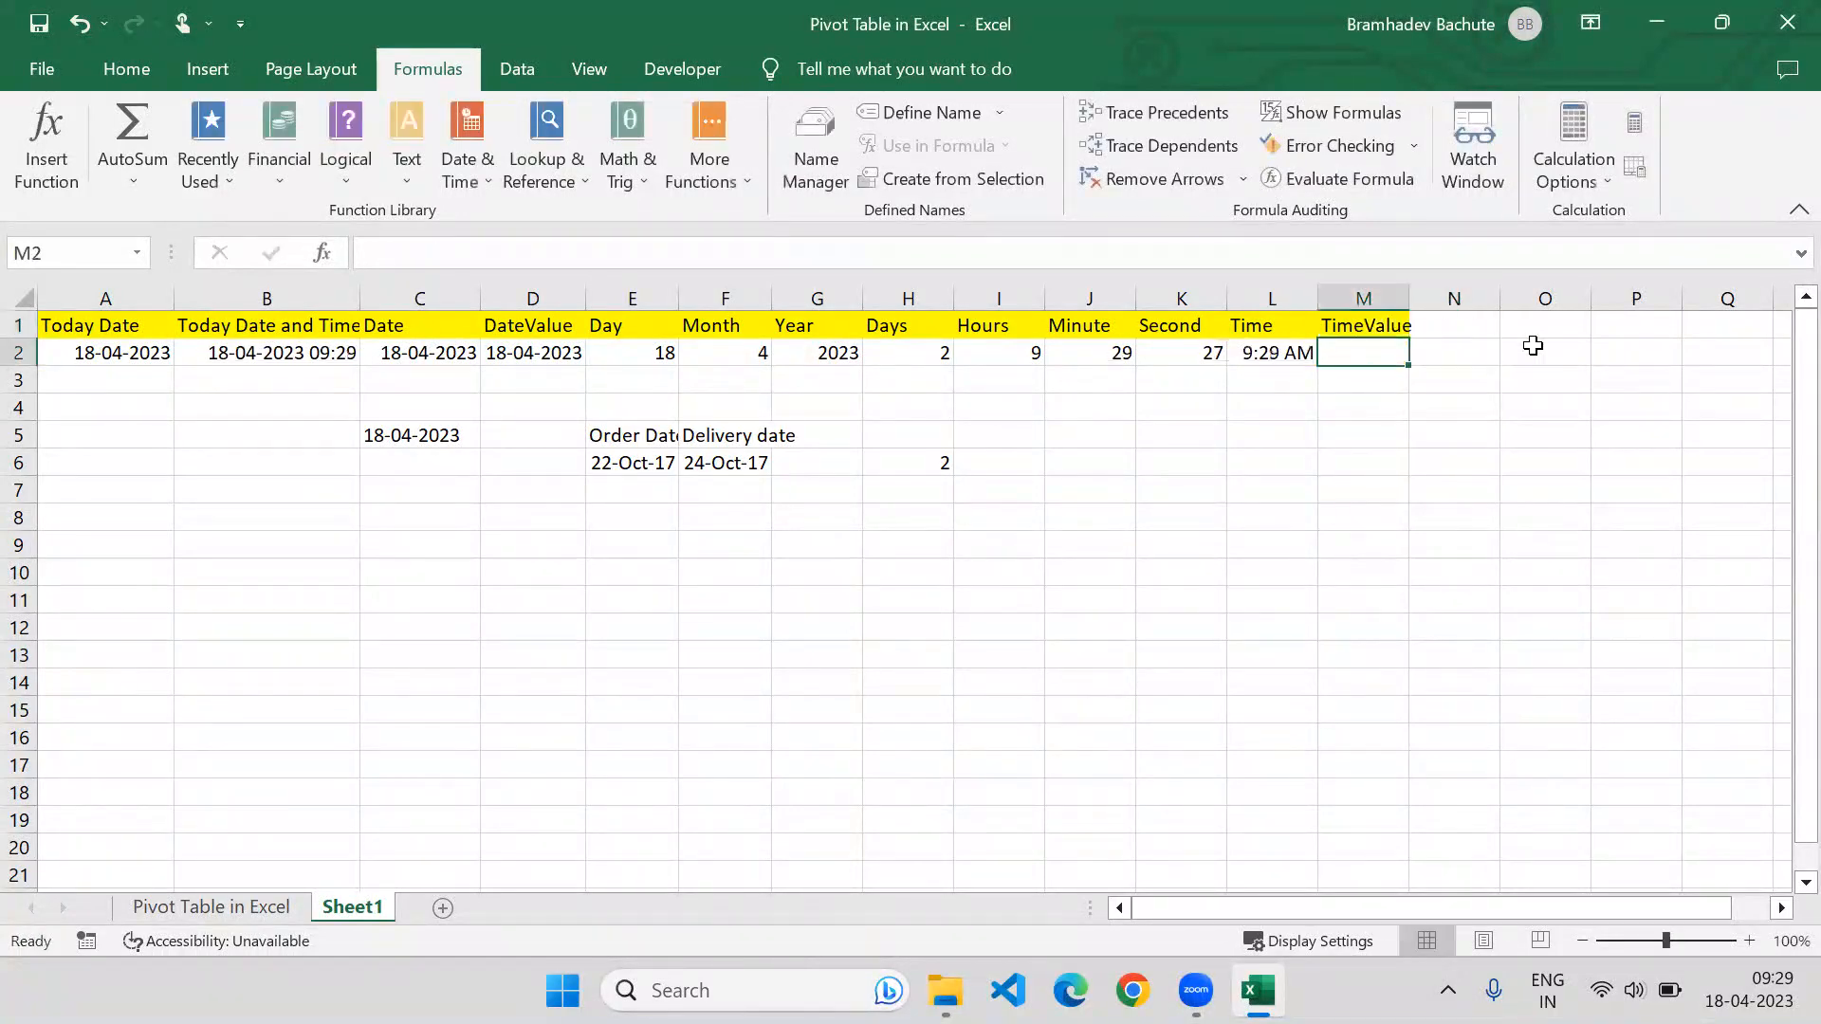
Enter the formula =TIMEVALUE(L2) in cell M2 under the "TimeValue" header.
text(=Tim)
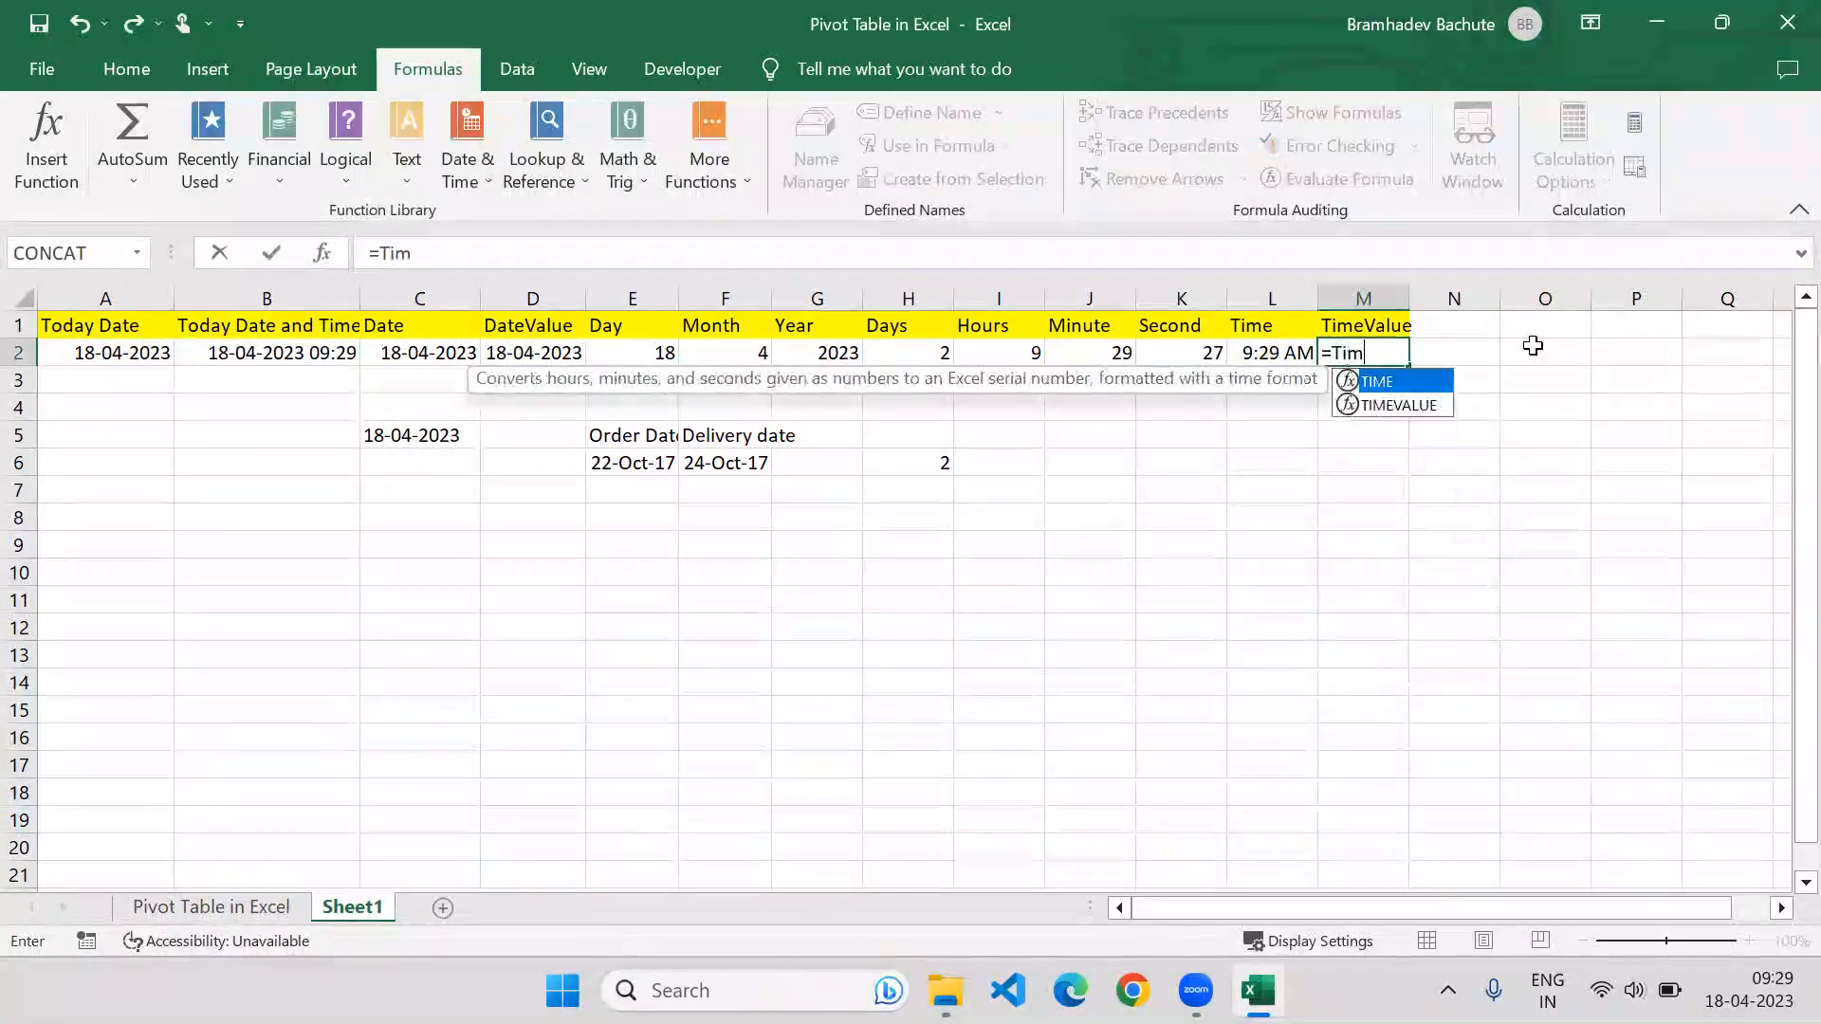
key(Down)
key(Tab)
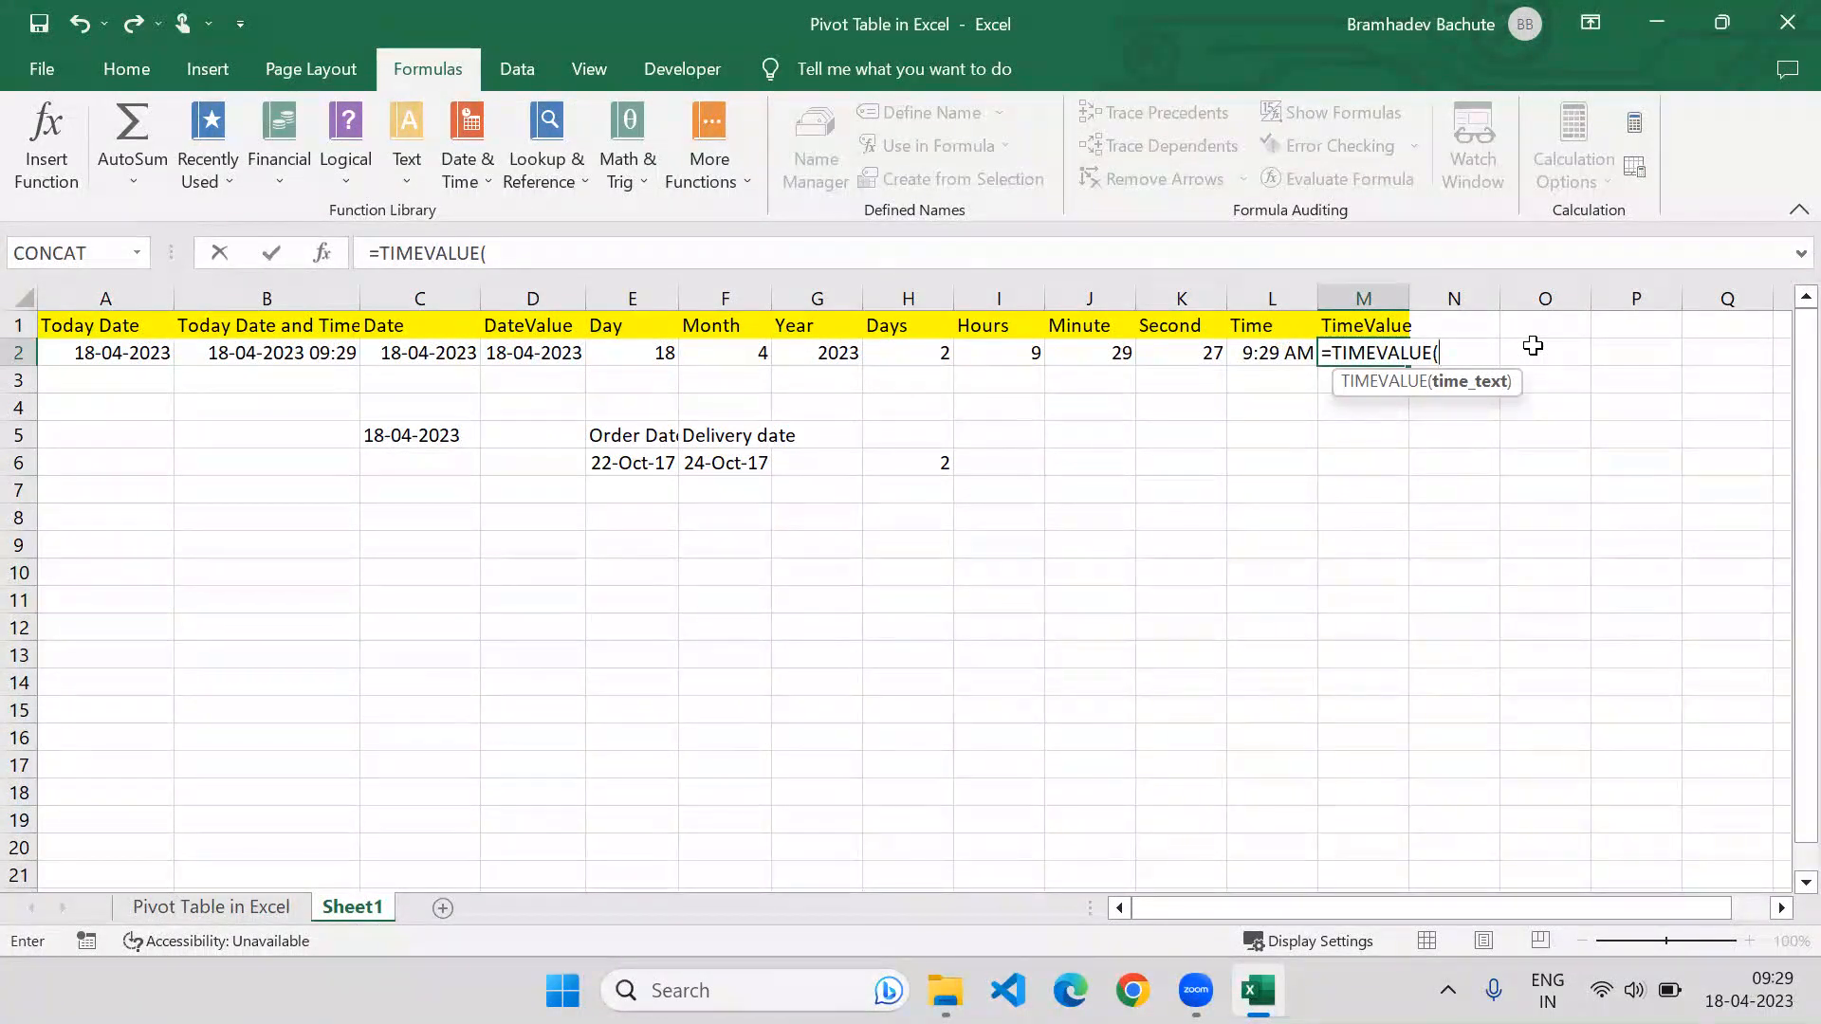
key(Left)
text())
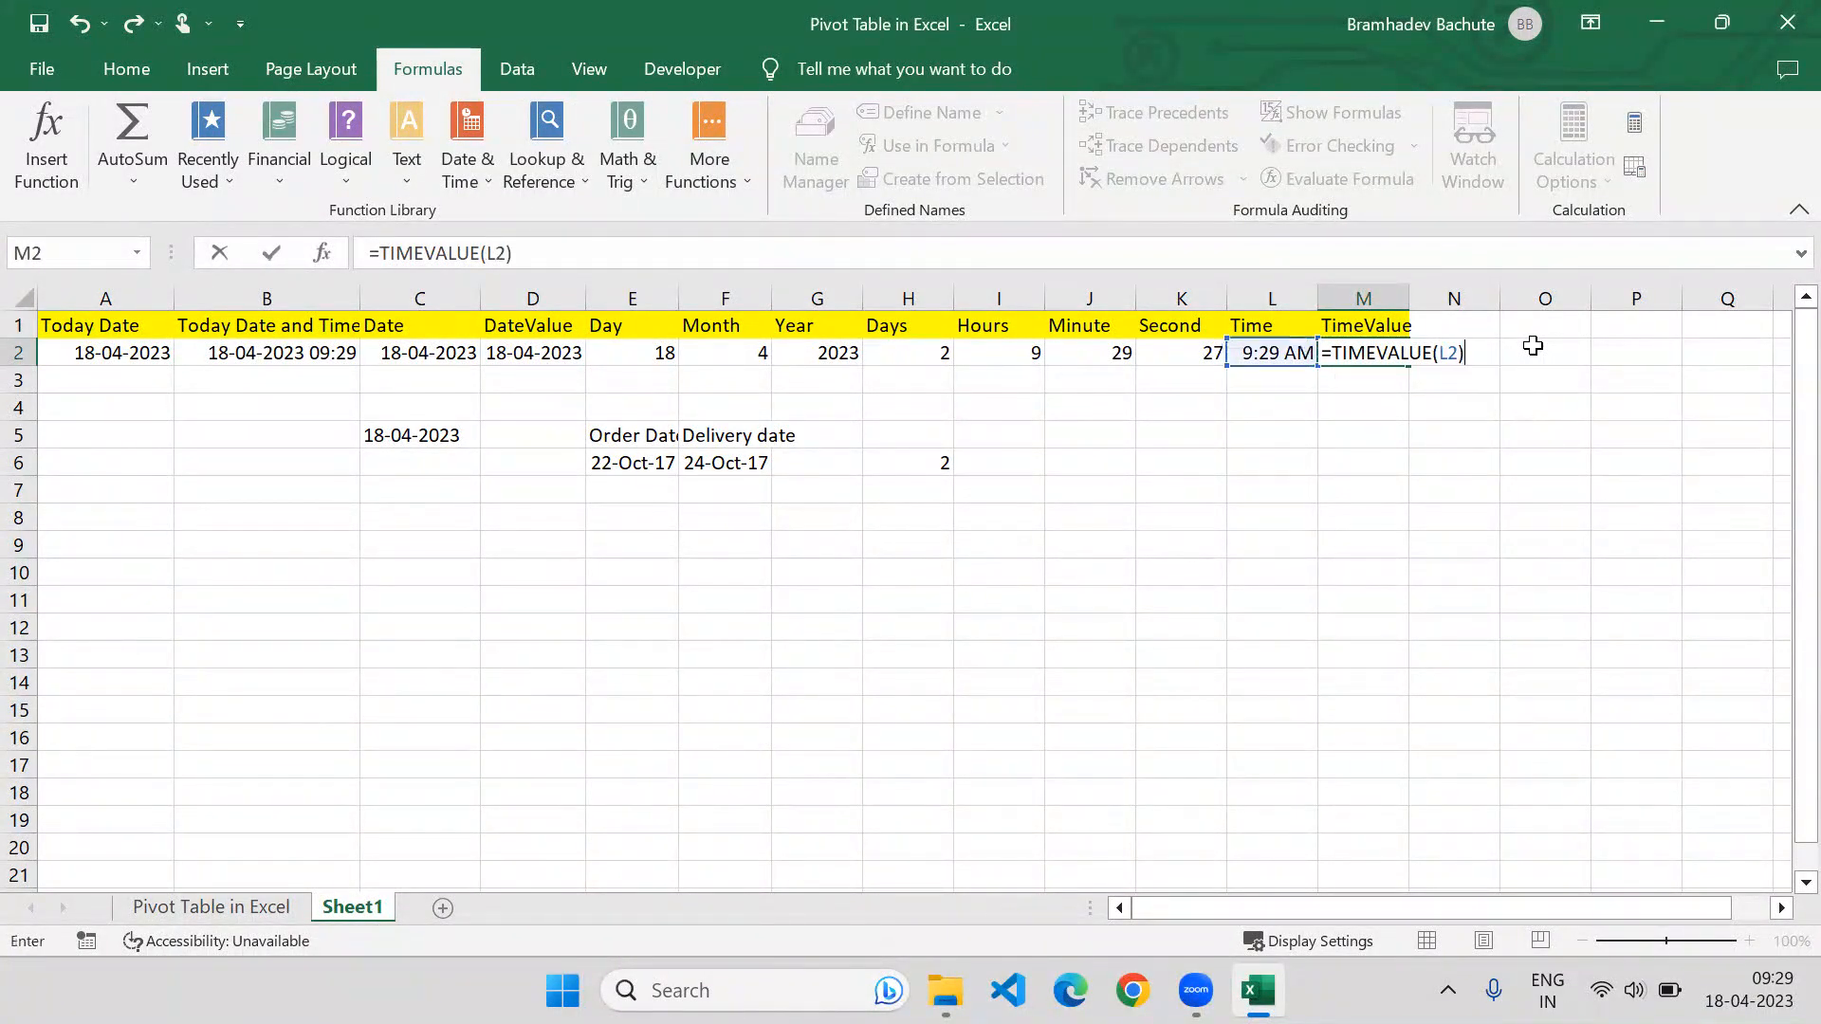
key(ctrl+Return)
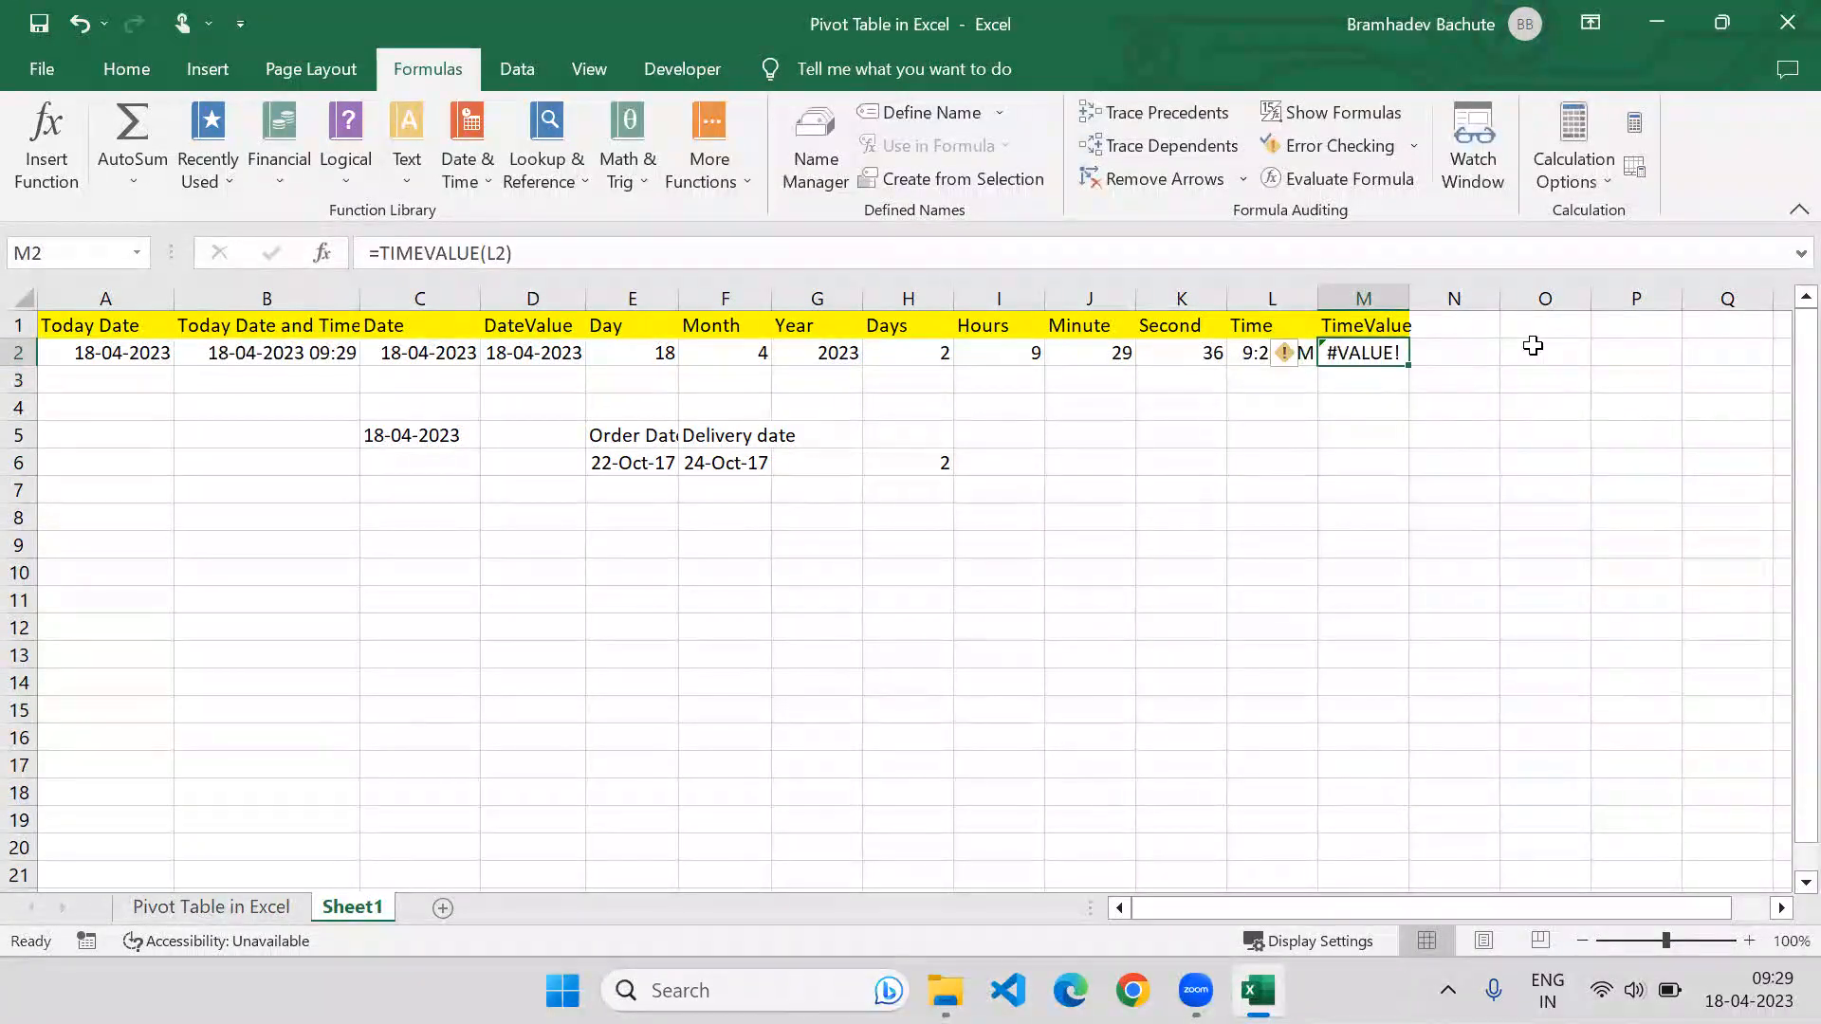
Copy the time result in cell L2 and paste only its value into cell L4.
click(1251, 354)
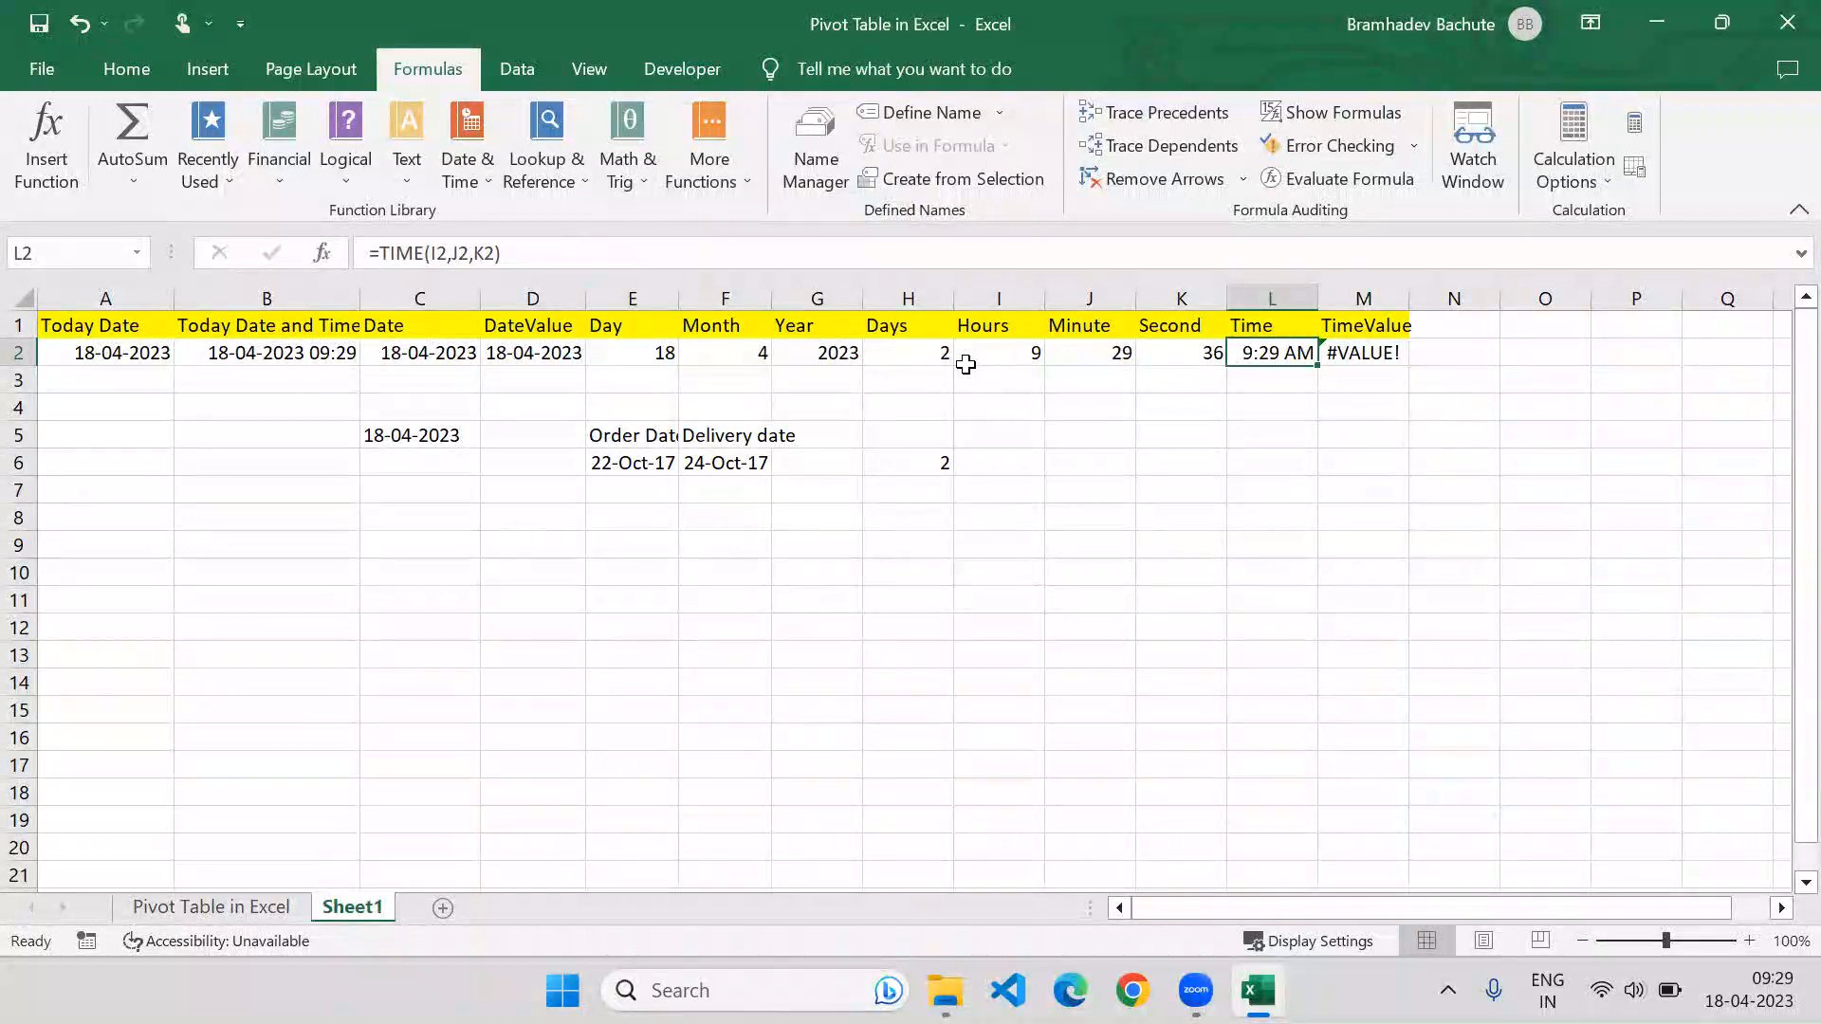
key(ctrl+c)
click(1252, 408)
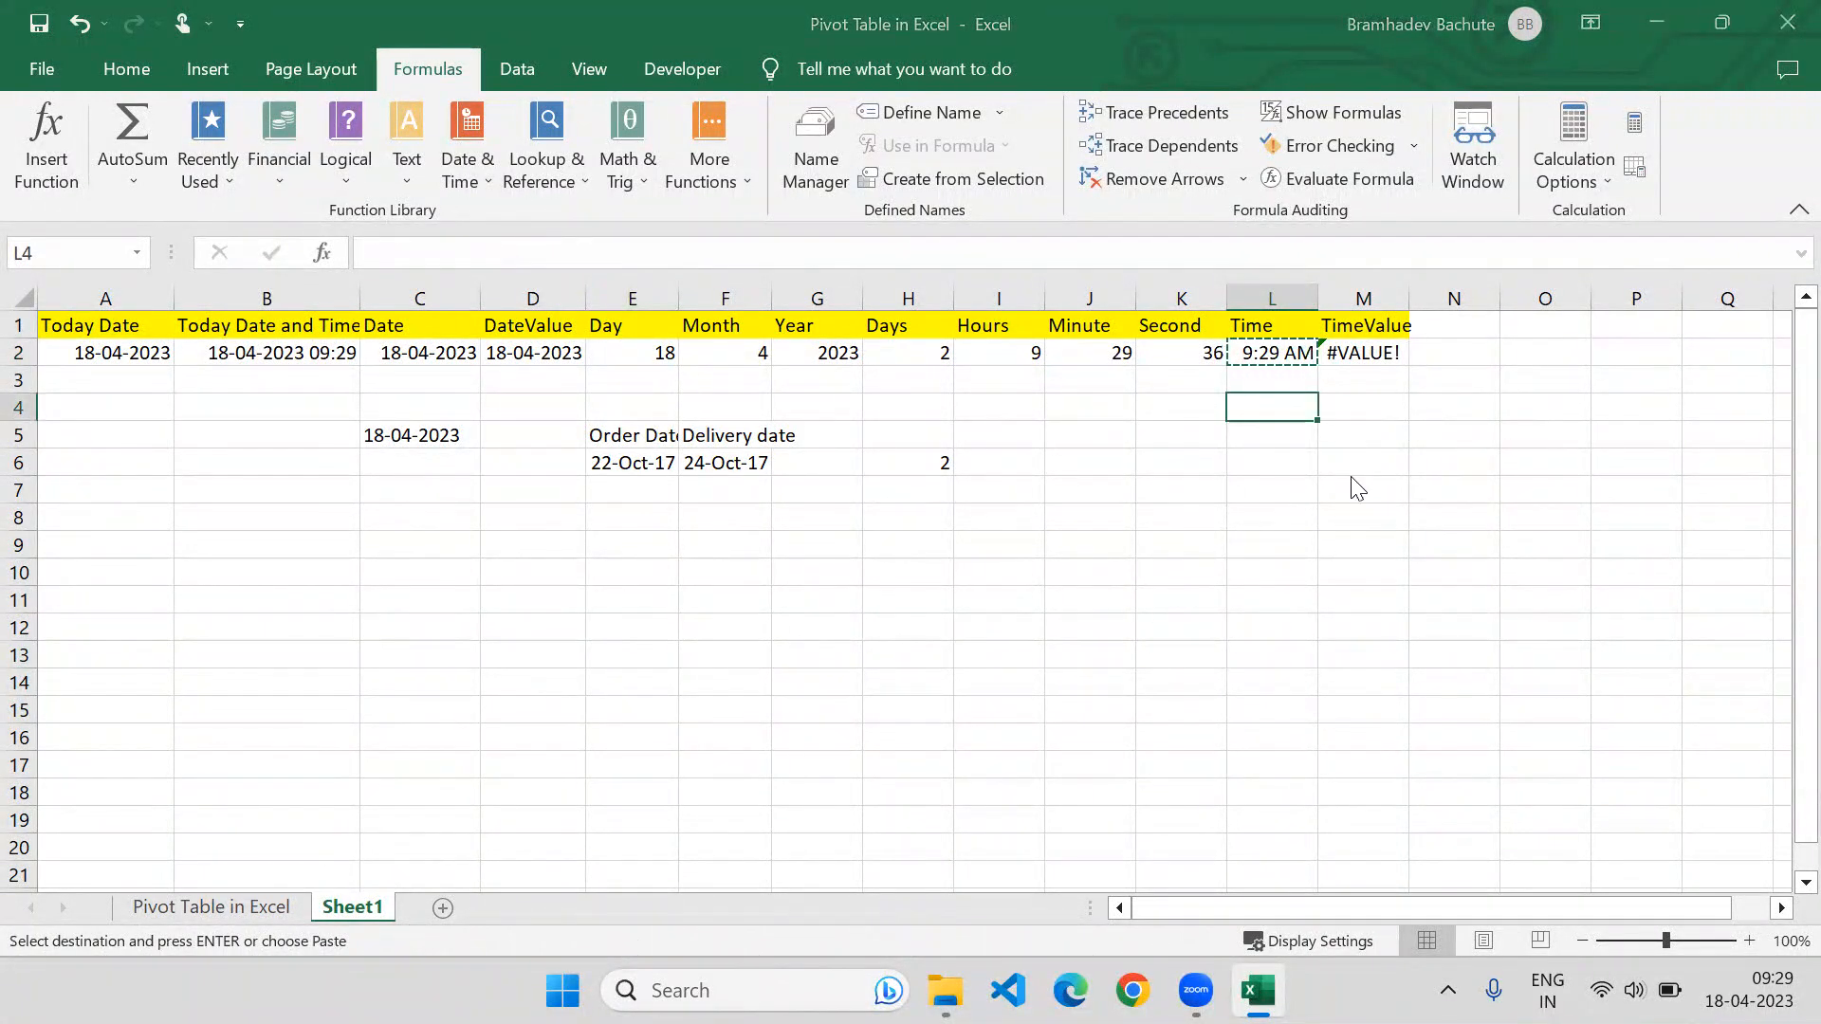
key(ctrl+alt+v)
click(882, 503)
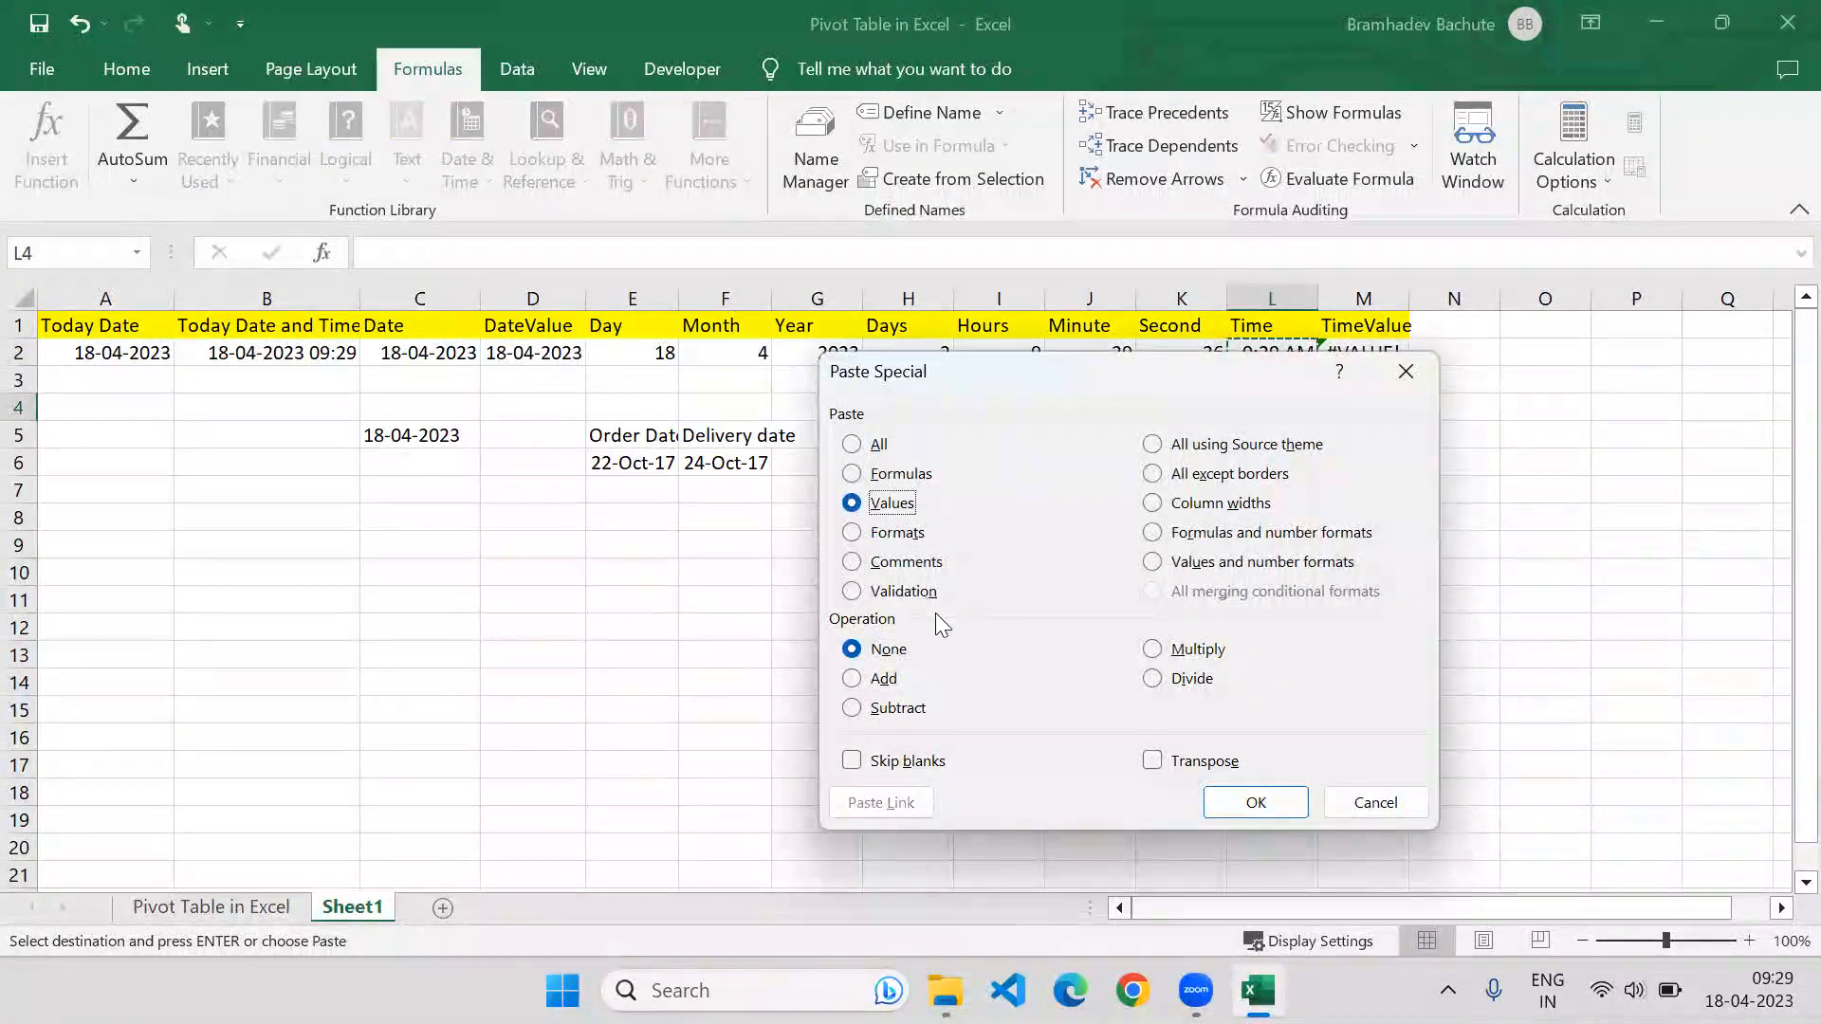
click(1253, 801)
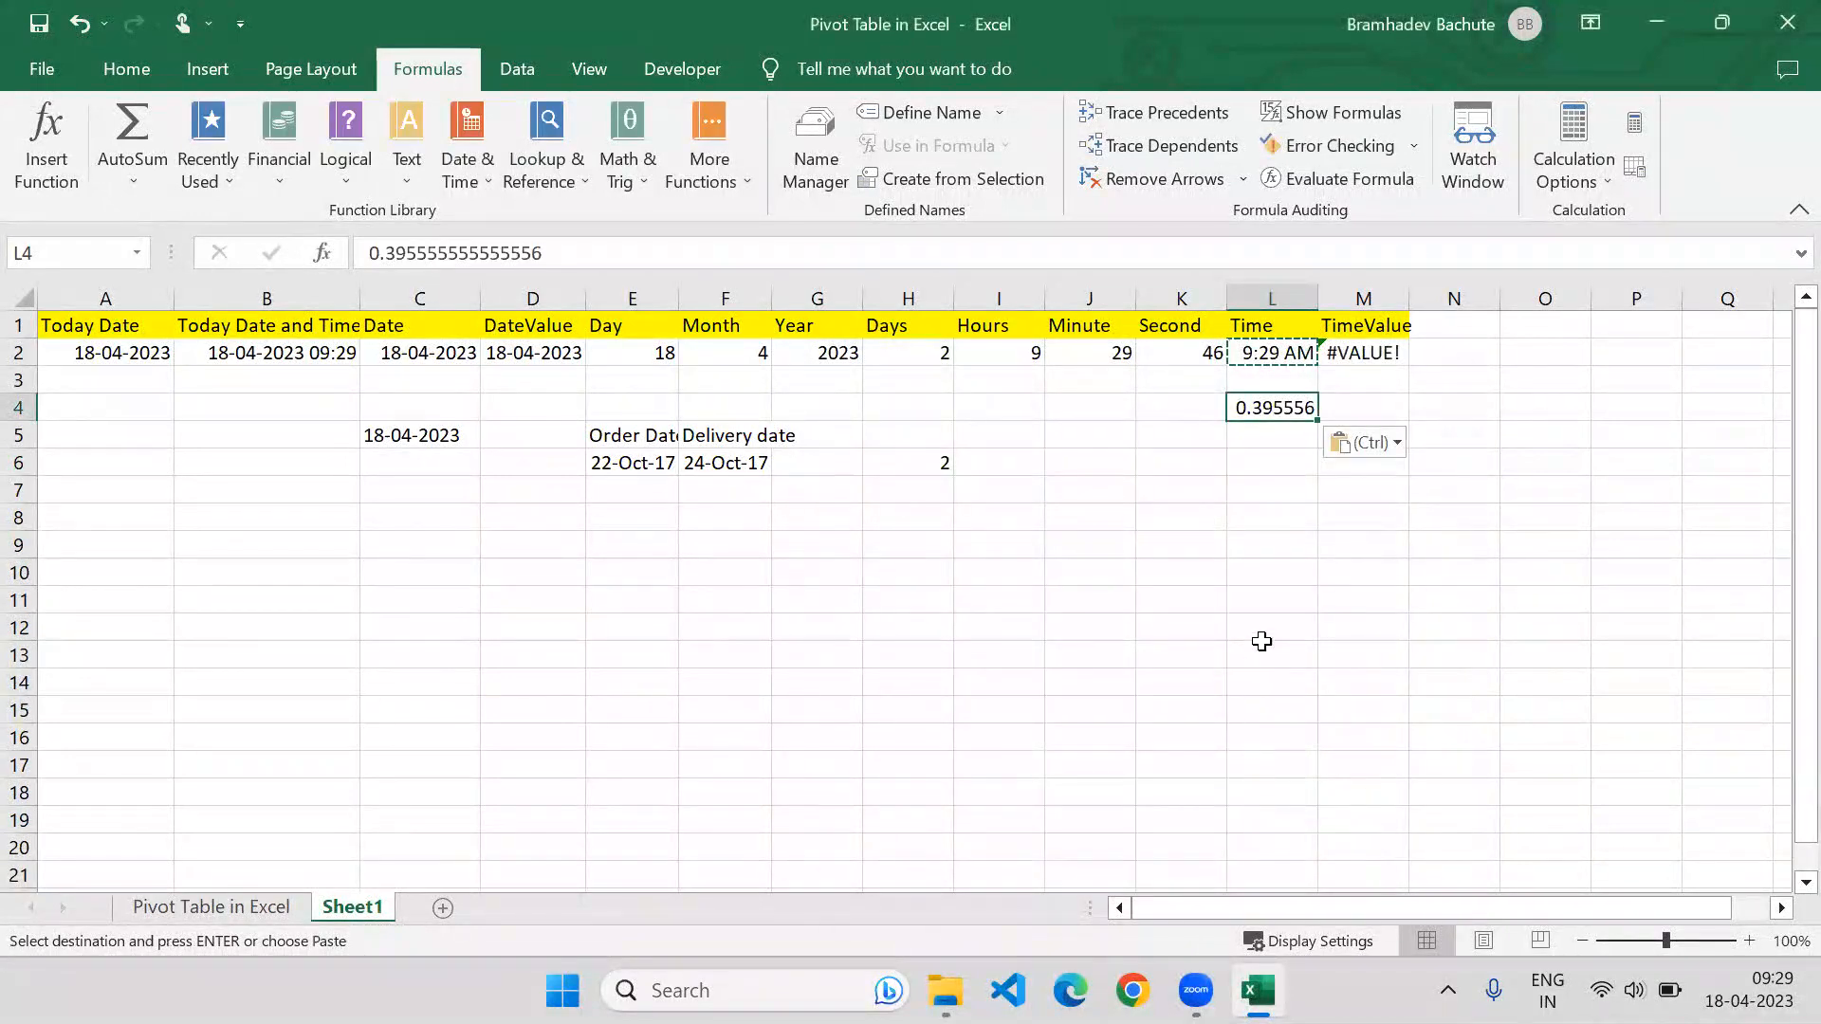
Try date and number formats on the pasted value in cell L4 and format it as a time.
key(ctrl+shift+3)
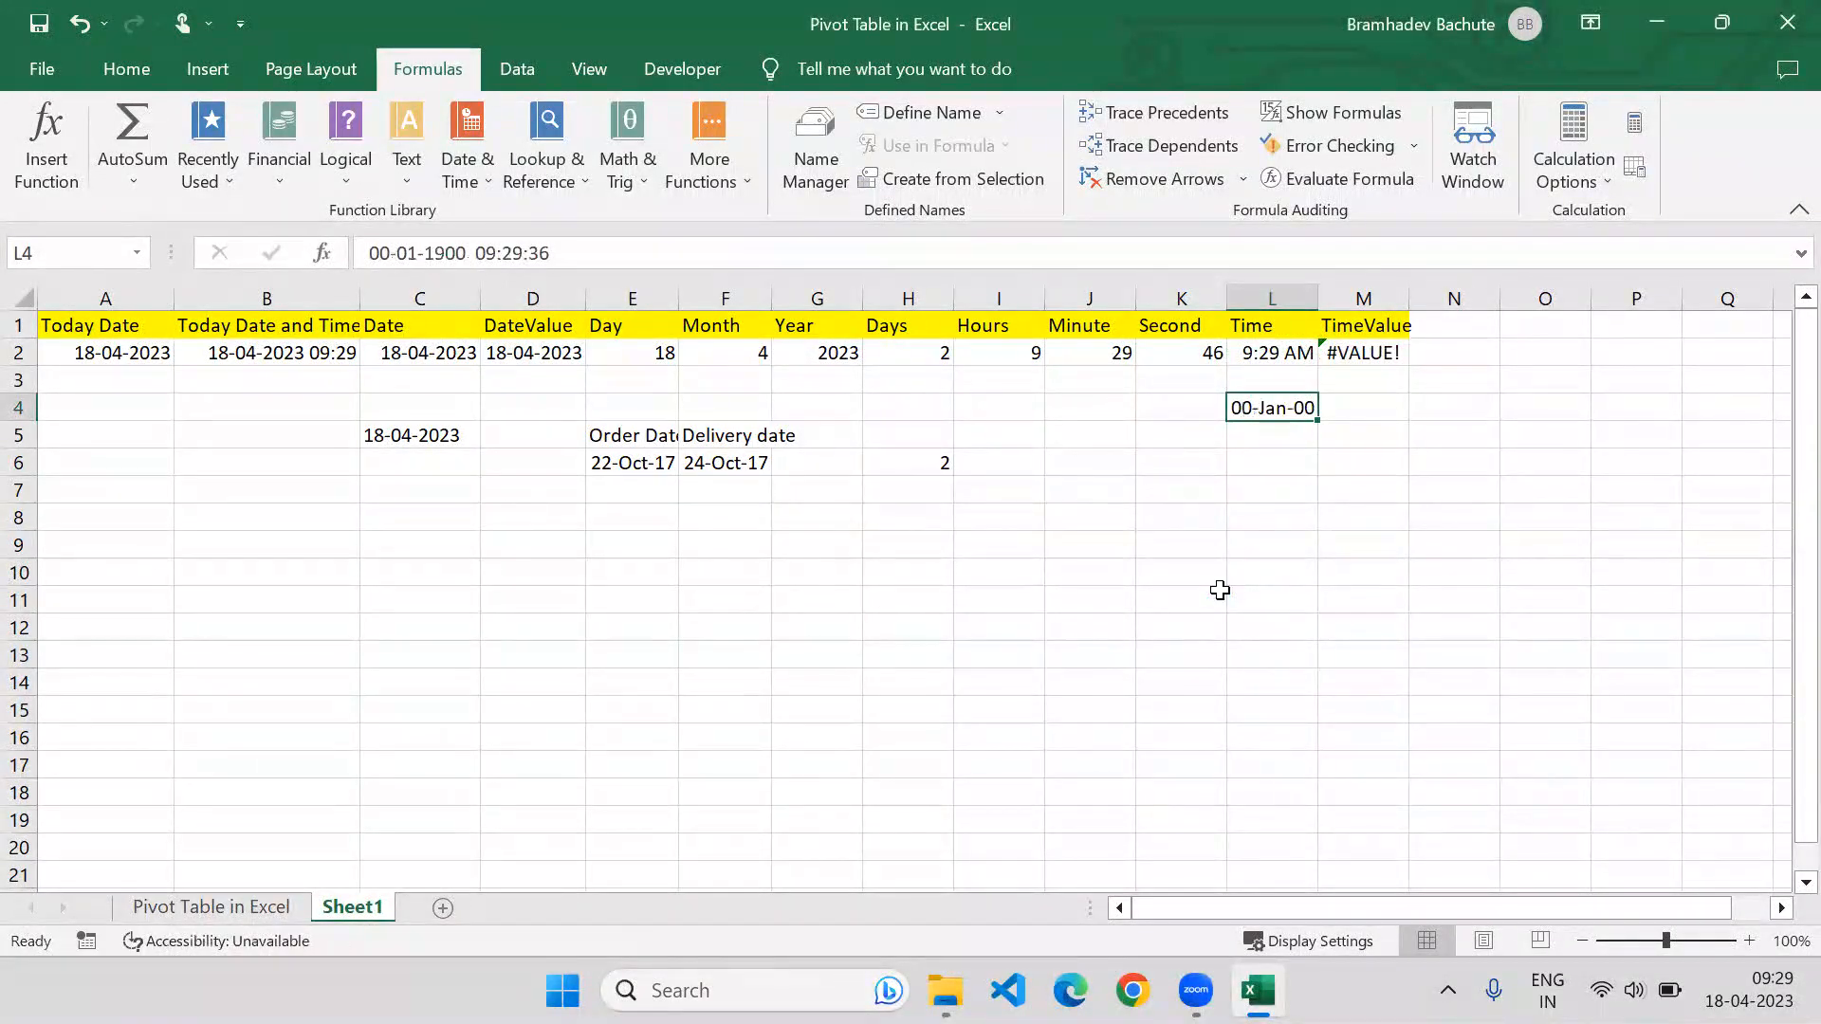
key(ctrl+shift+1)
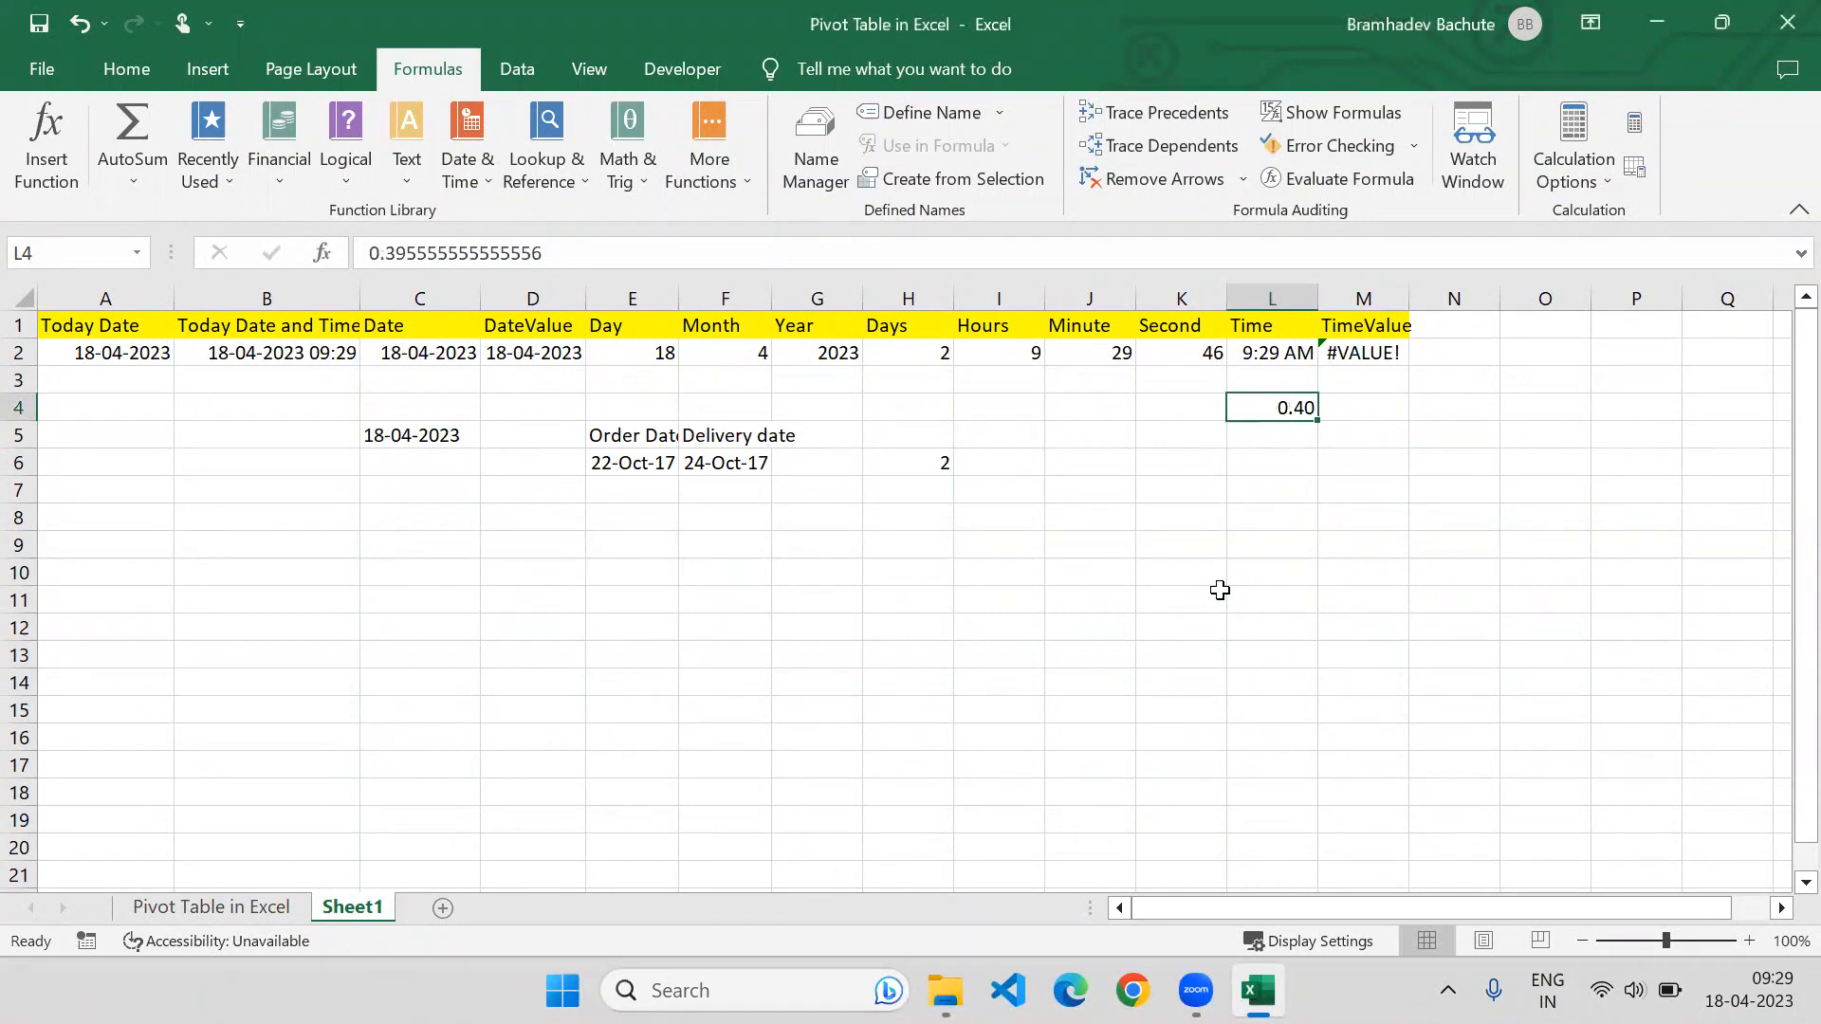
key(ctrl+z)
click(1335, 513)
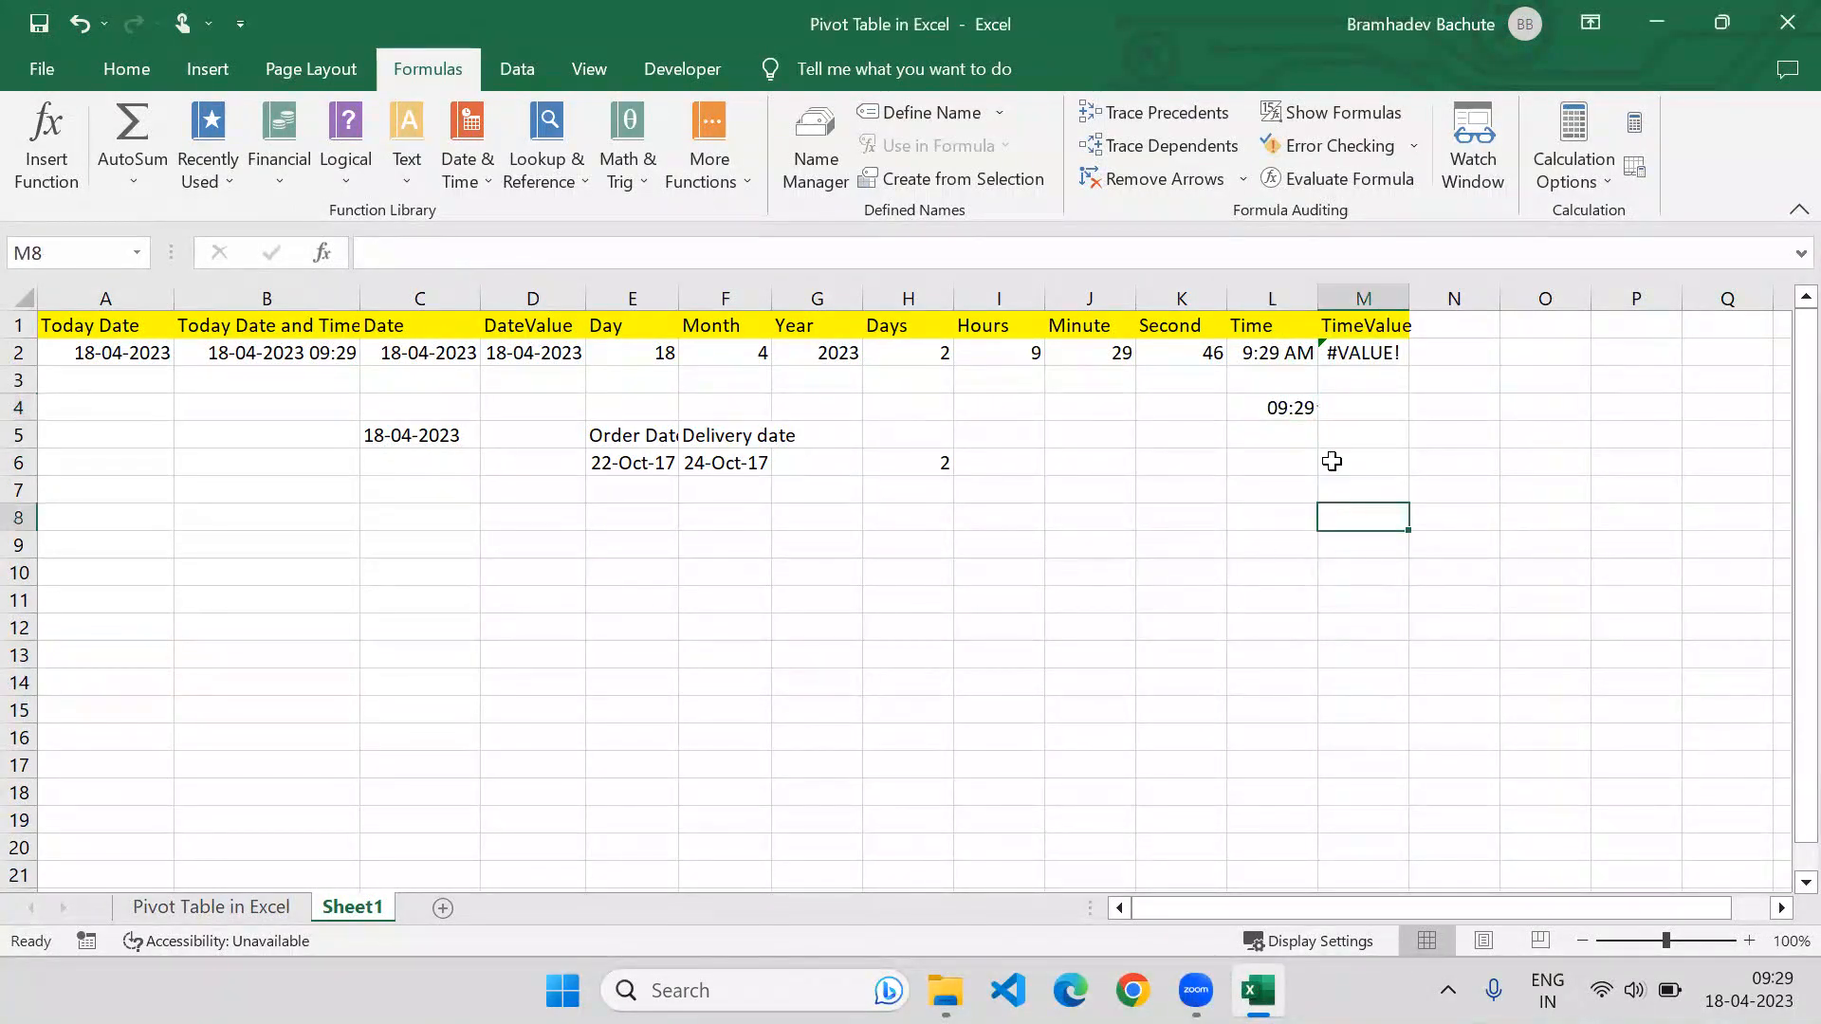
Convert the time value in cell L4 to text with Text to Columns, using the Text column data format.
click(1277, 405)
key(alt+a)
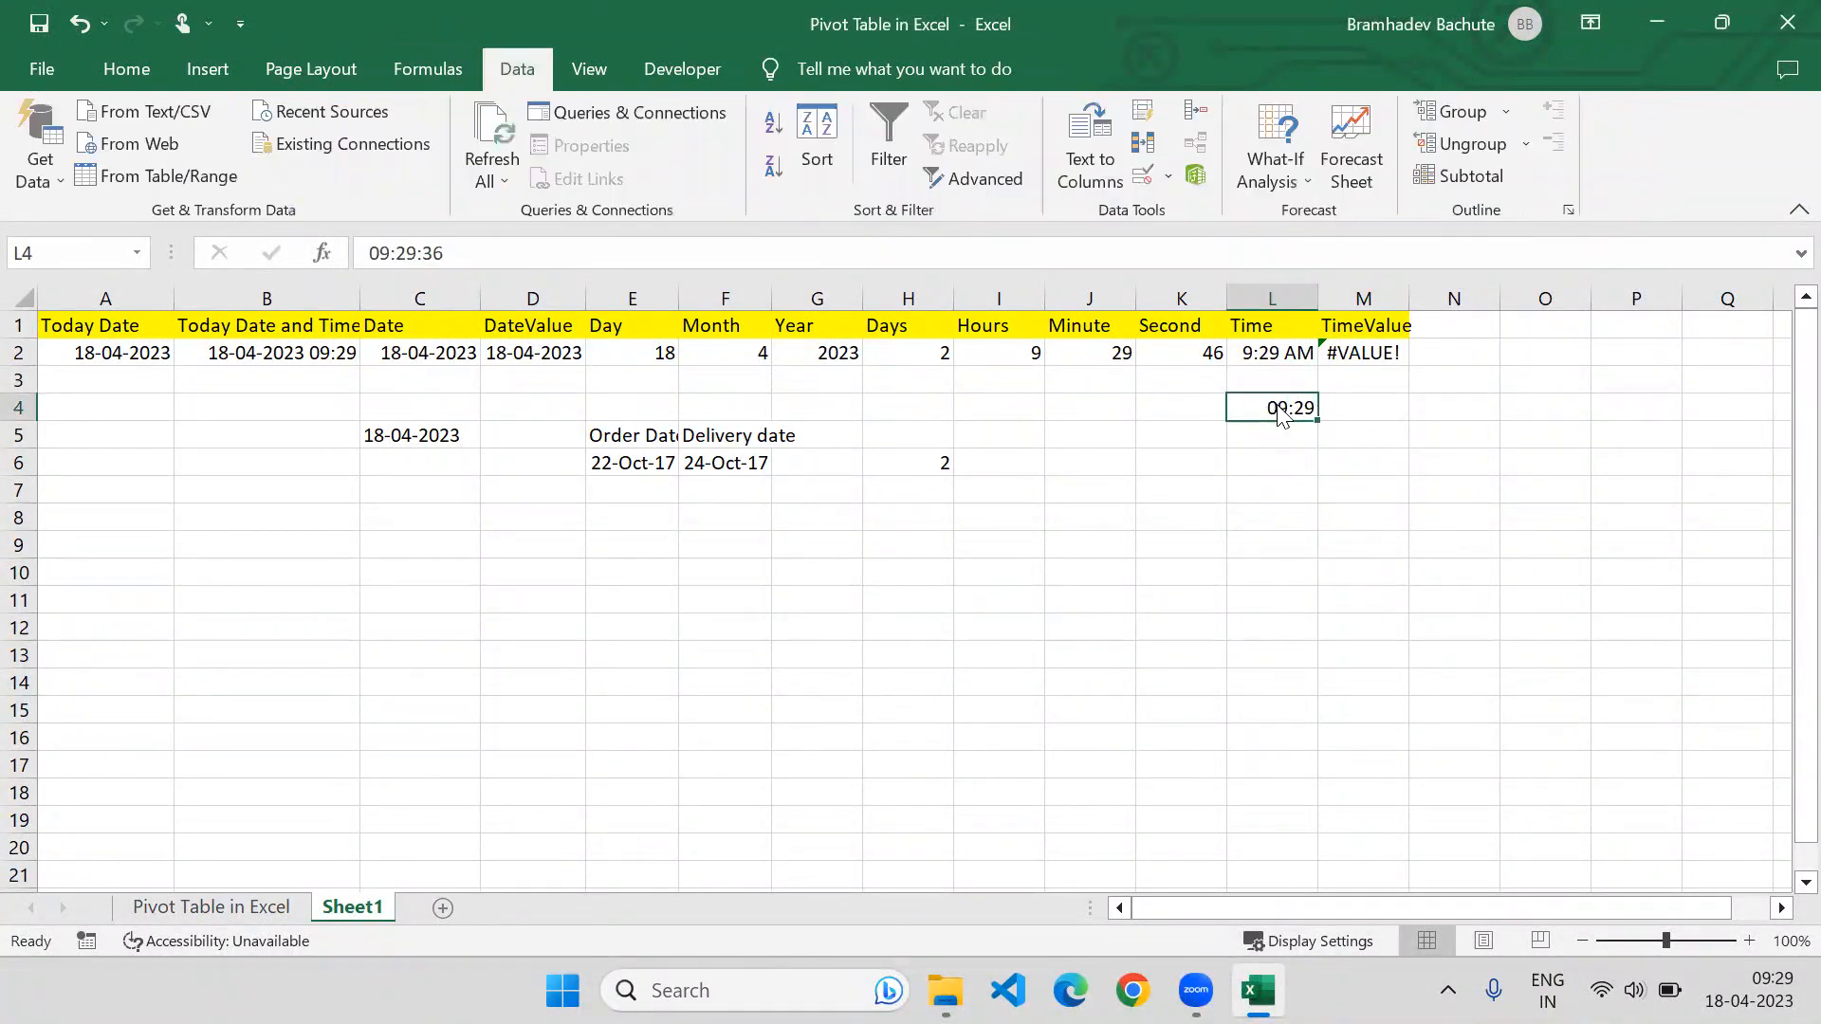
key(e)
click(1308, 821)
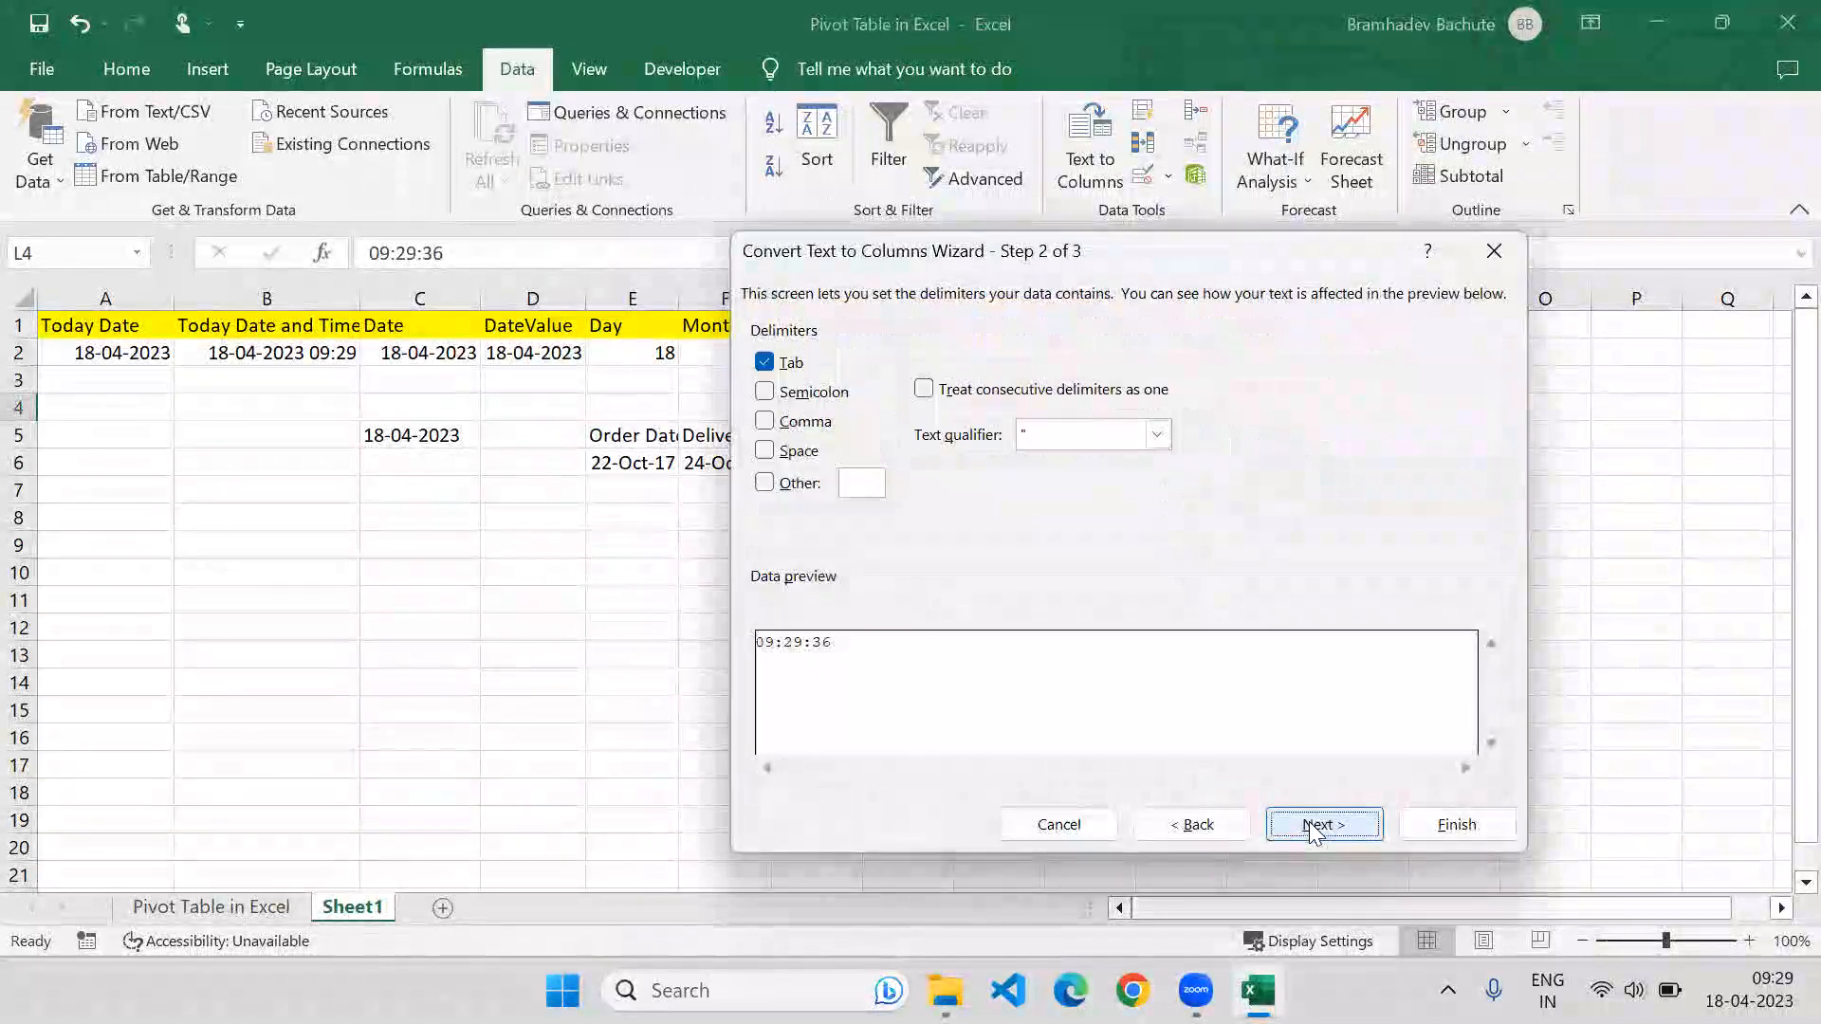
click(1308, 827)
click(766, 388)
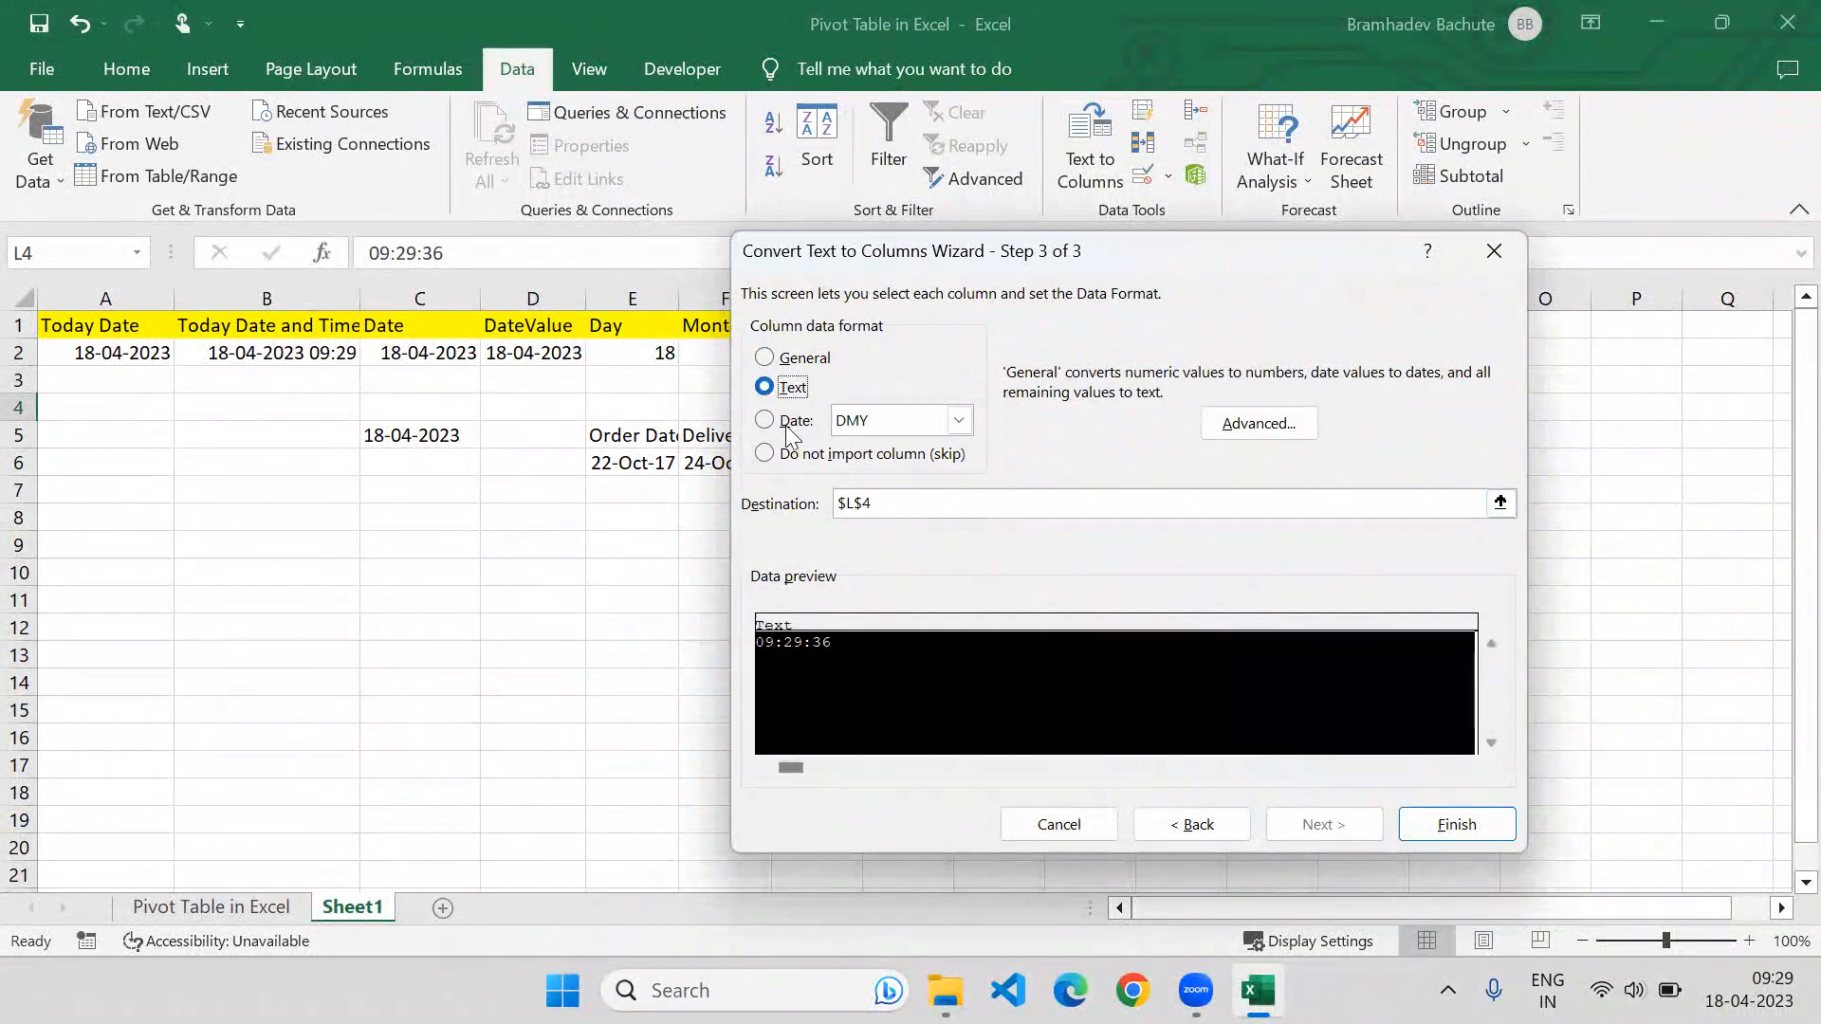
click(1451, 824)
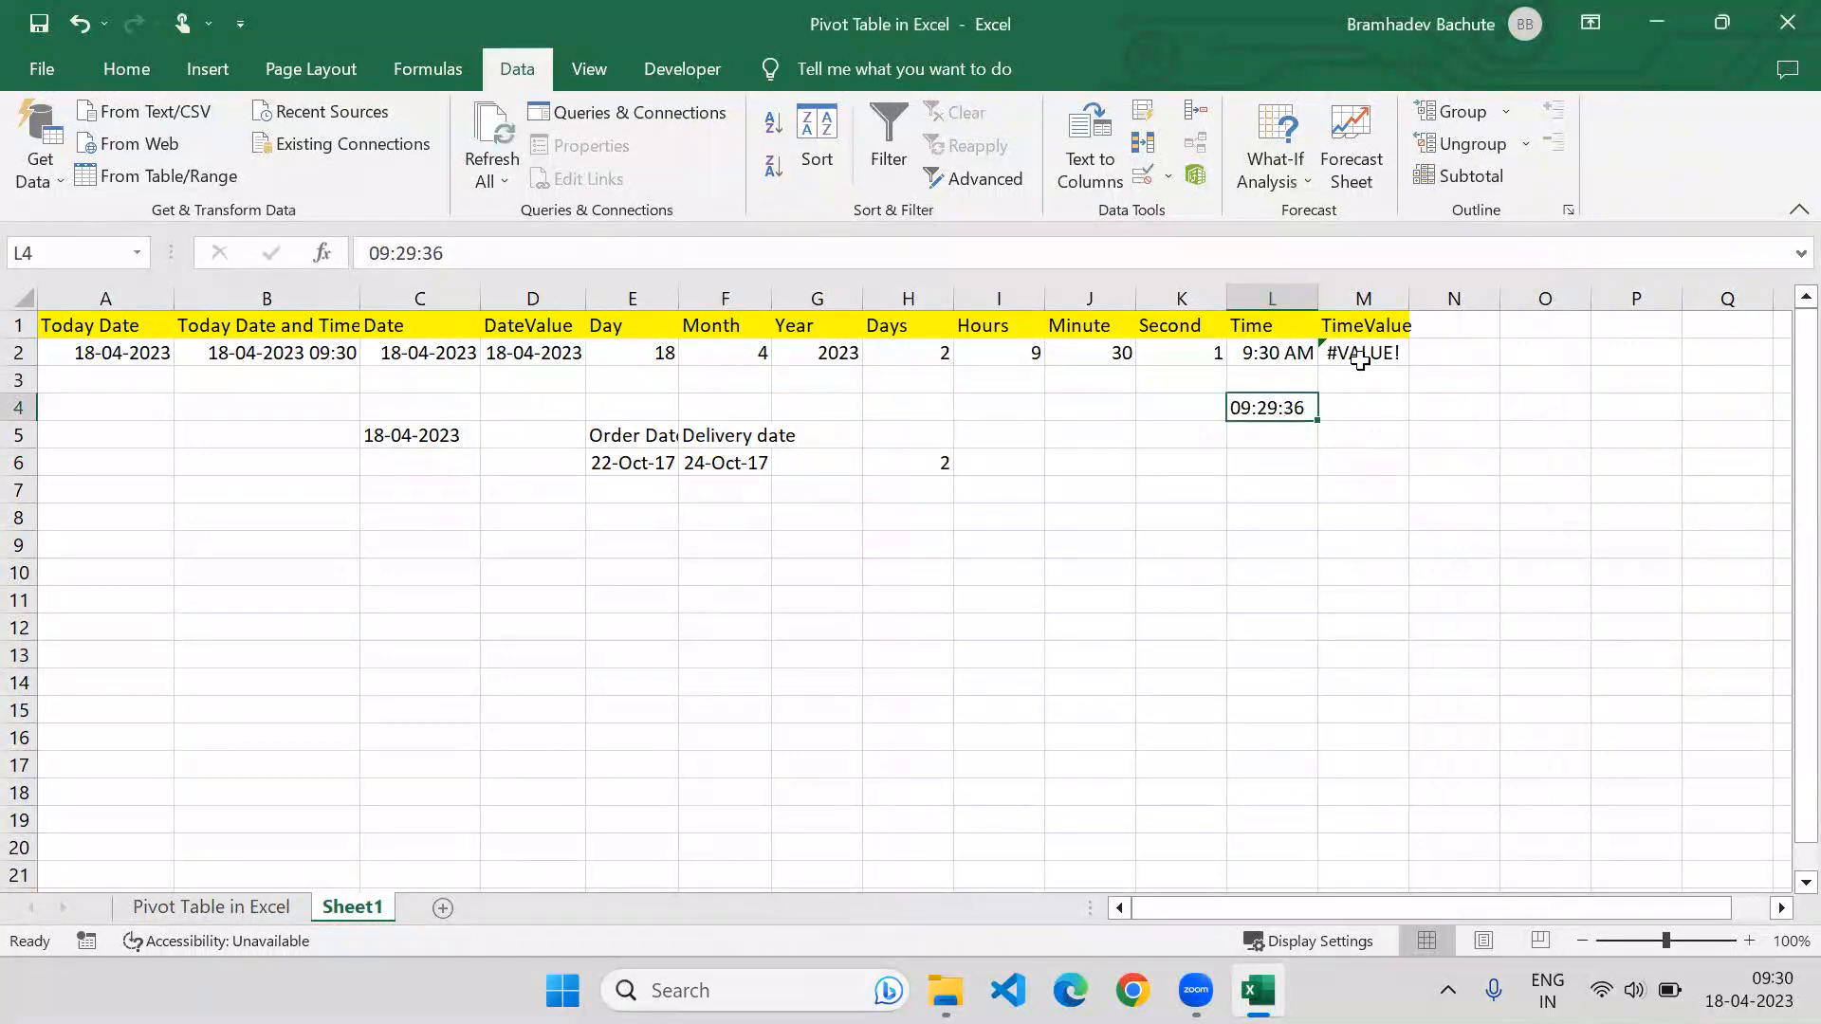
Replace the formula in cell M2 with =TIMEVALUE(L4) and format the result as a time.
click(1370, 359)
key(Delete)
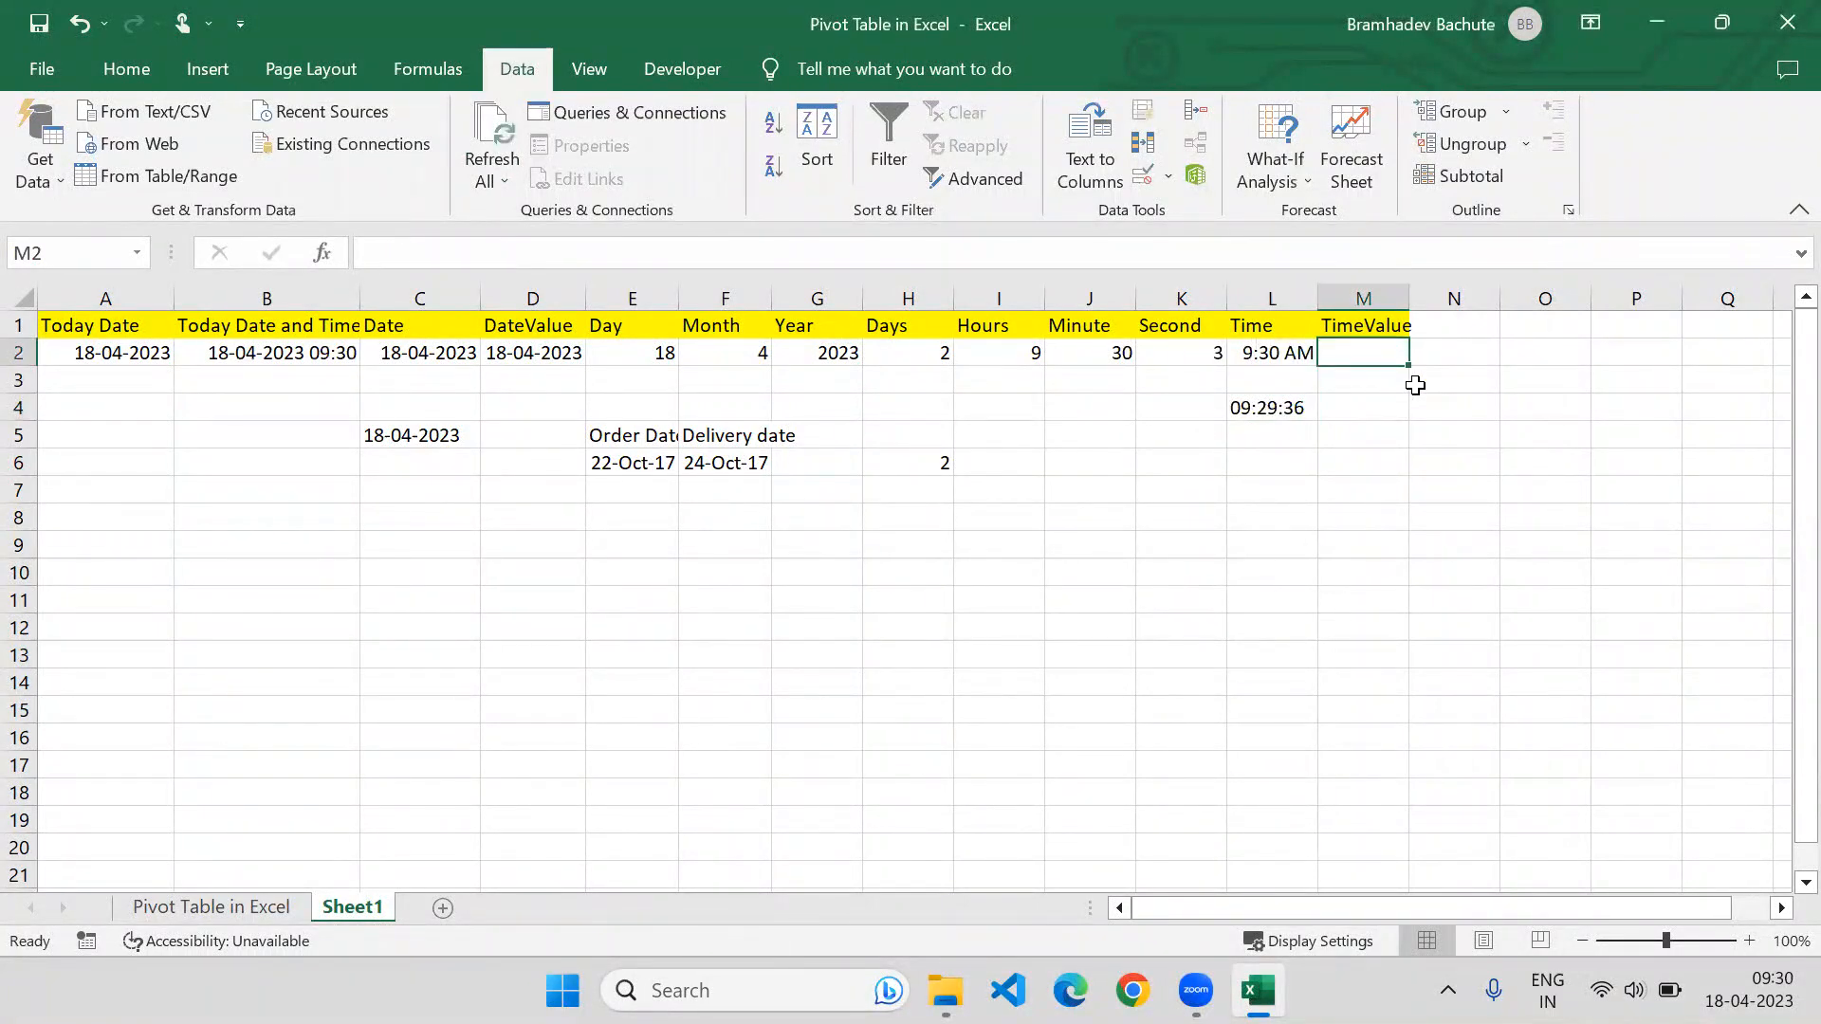
text(=tim)
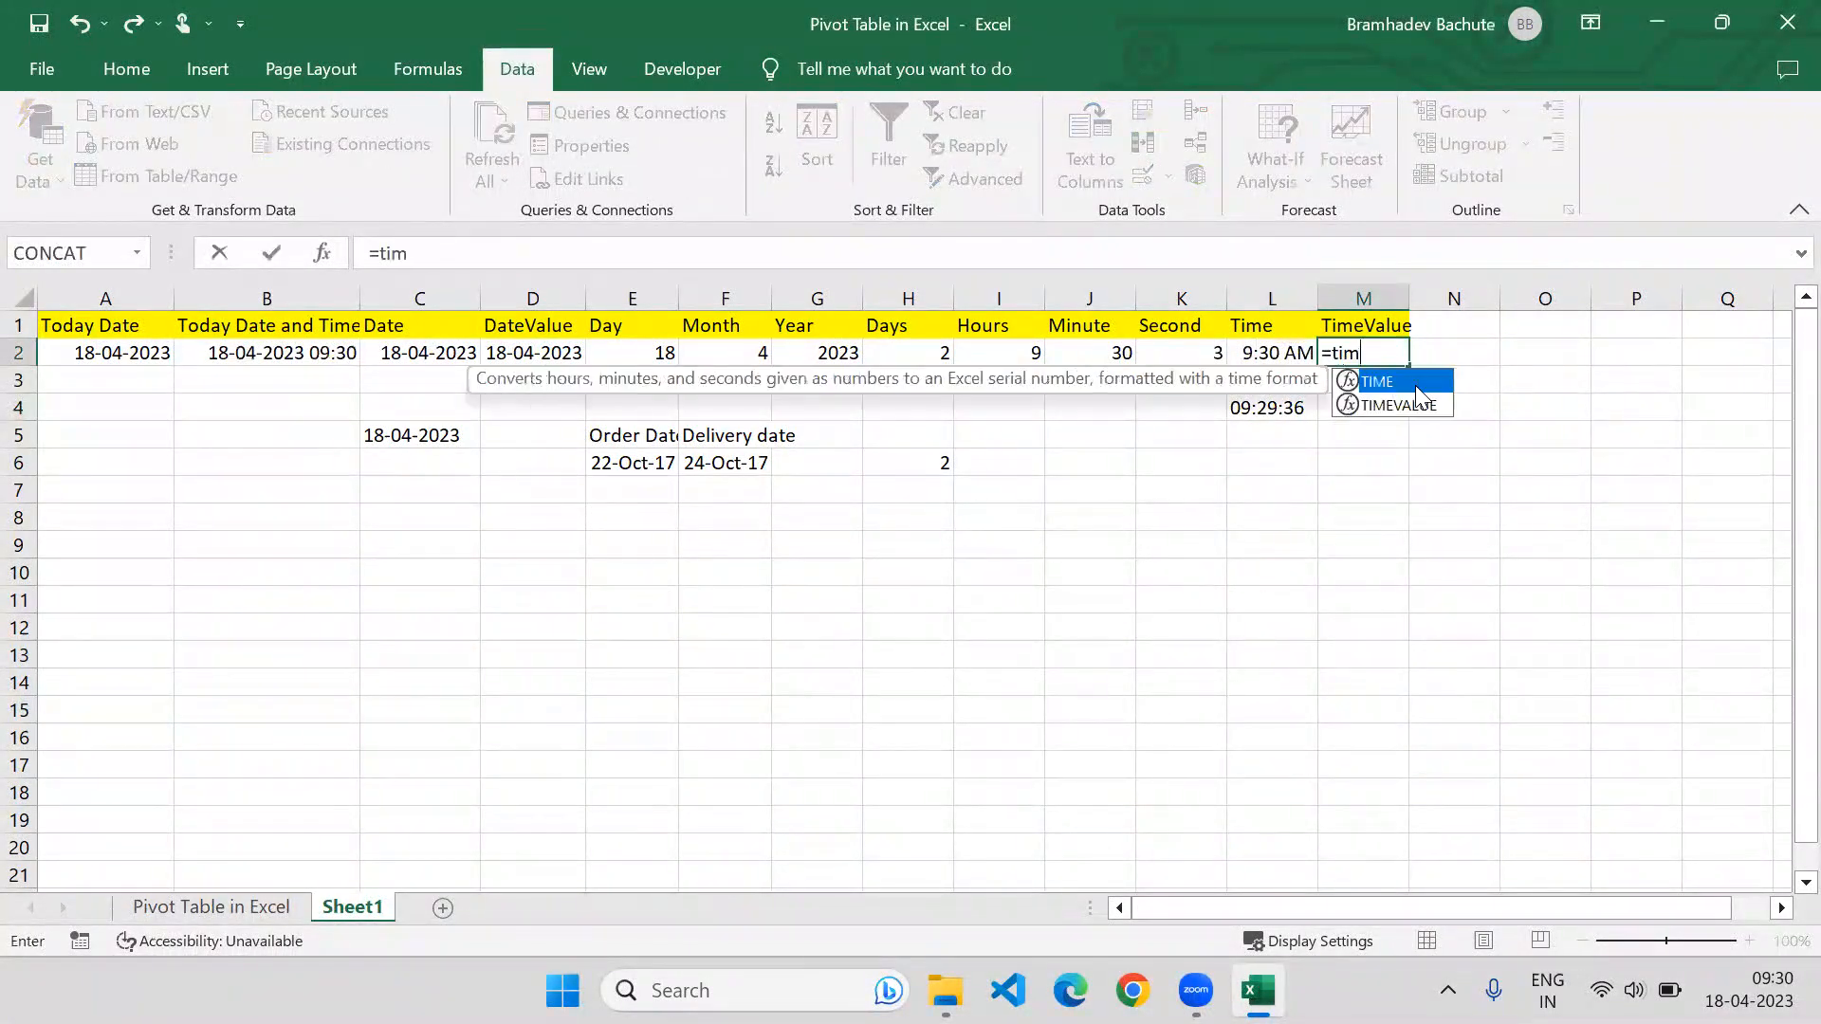
double_click(1419, 404)
key(Left)
key(Left)
key(Down)
key(Right)
key(Down)
text())
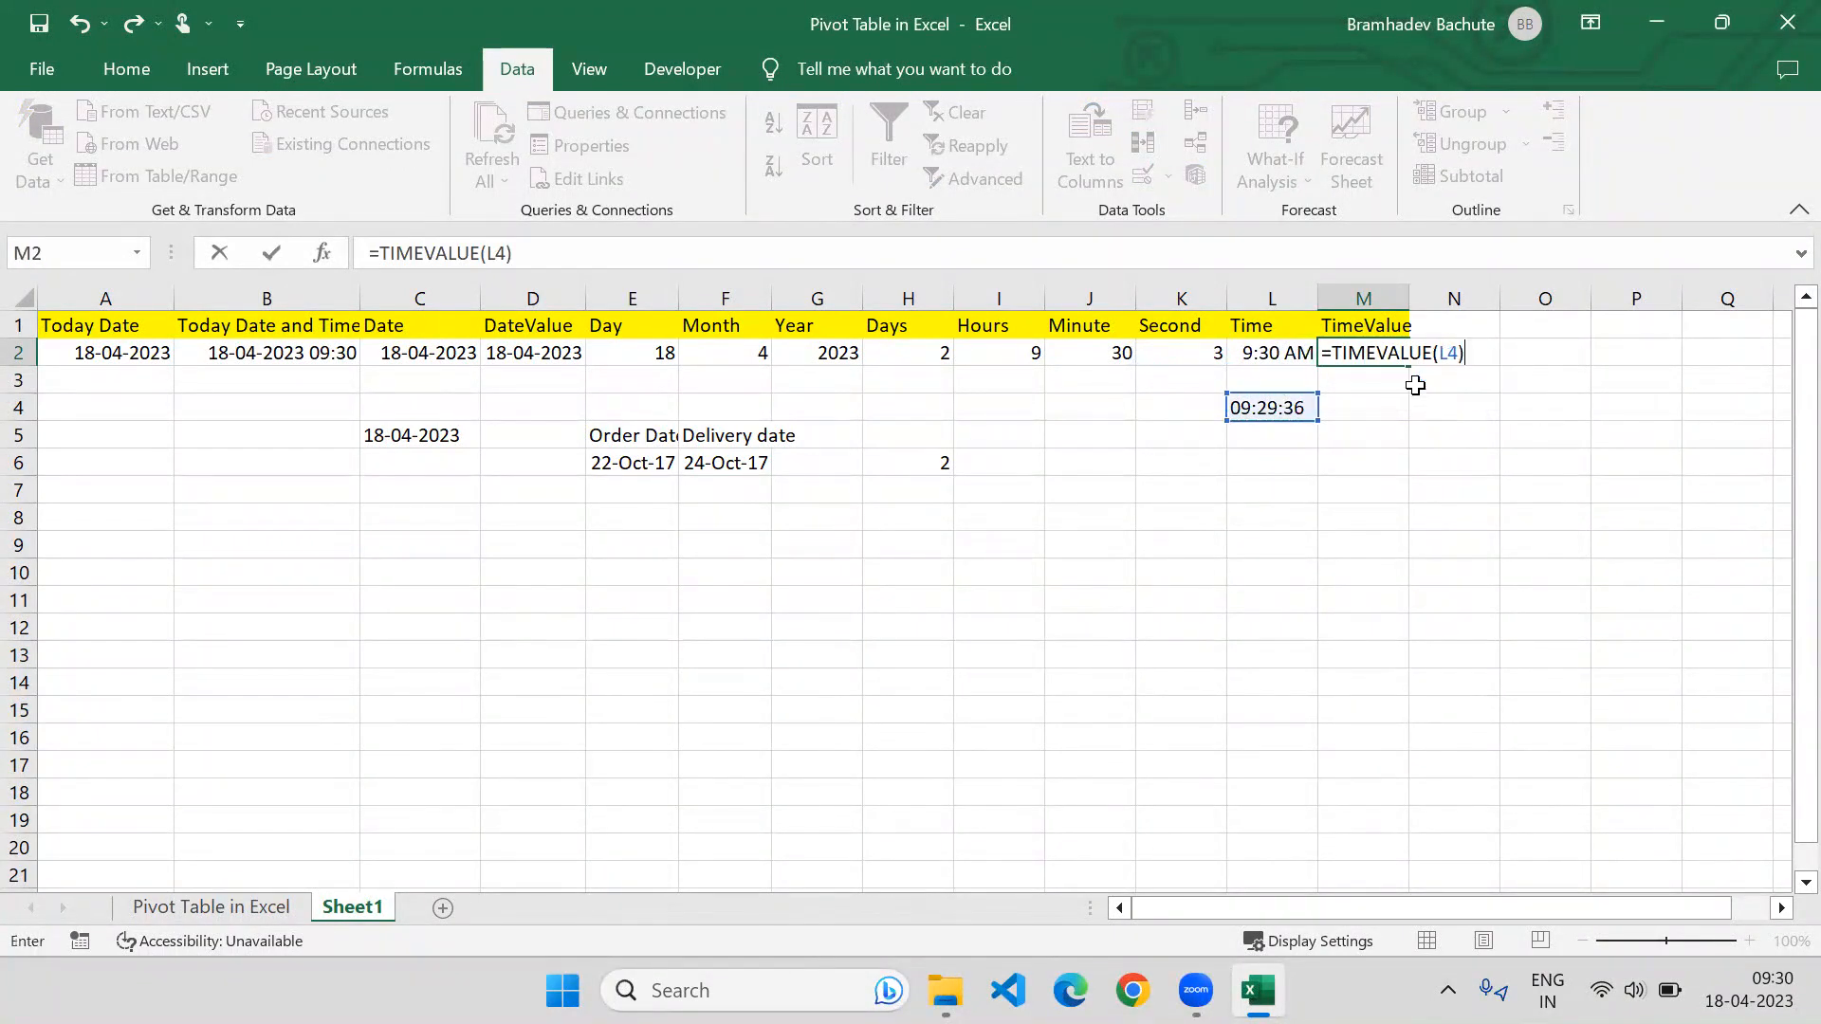
key(Return)
key(Up)
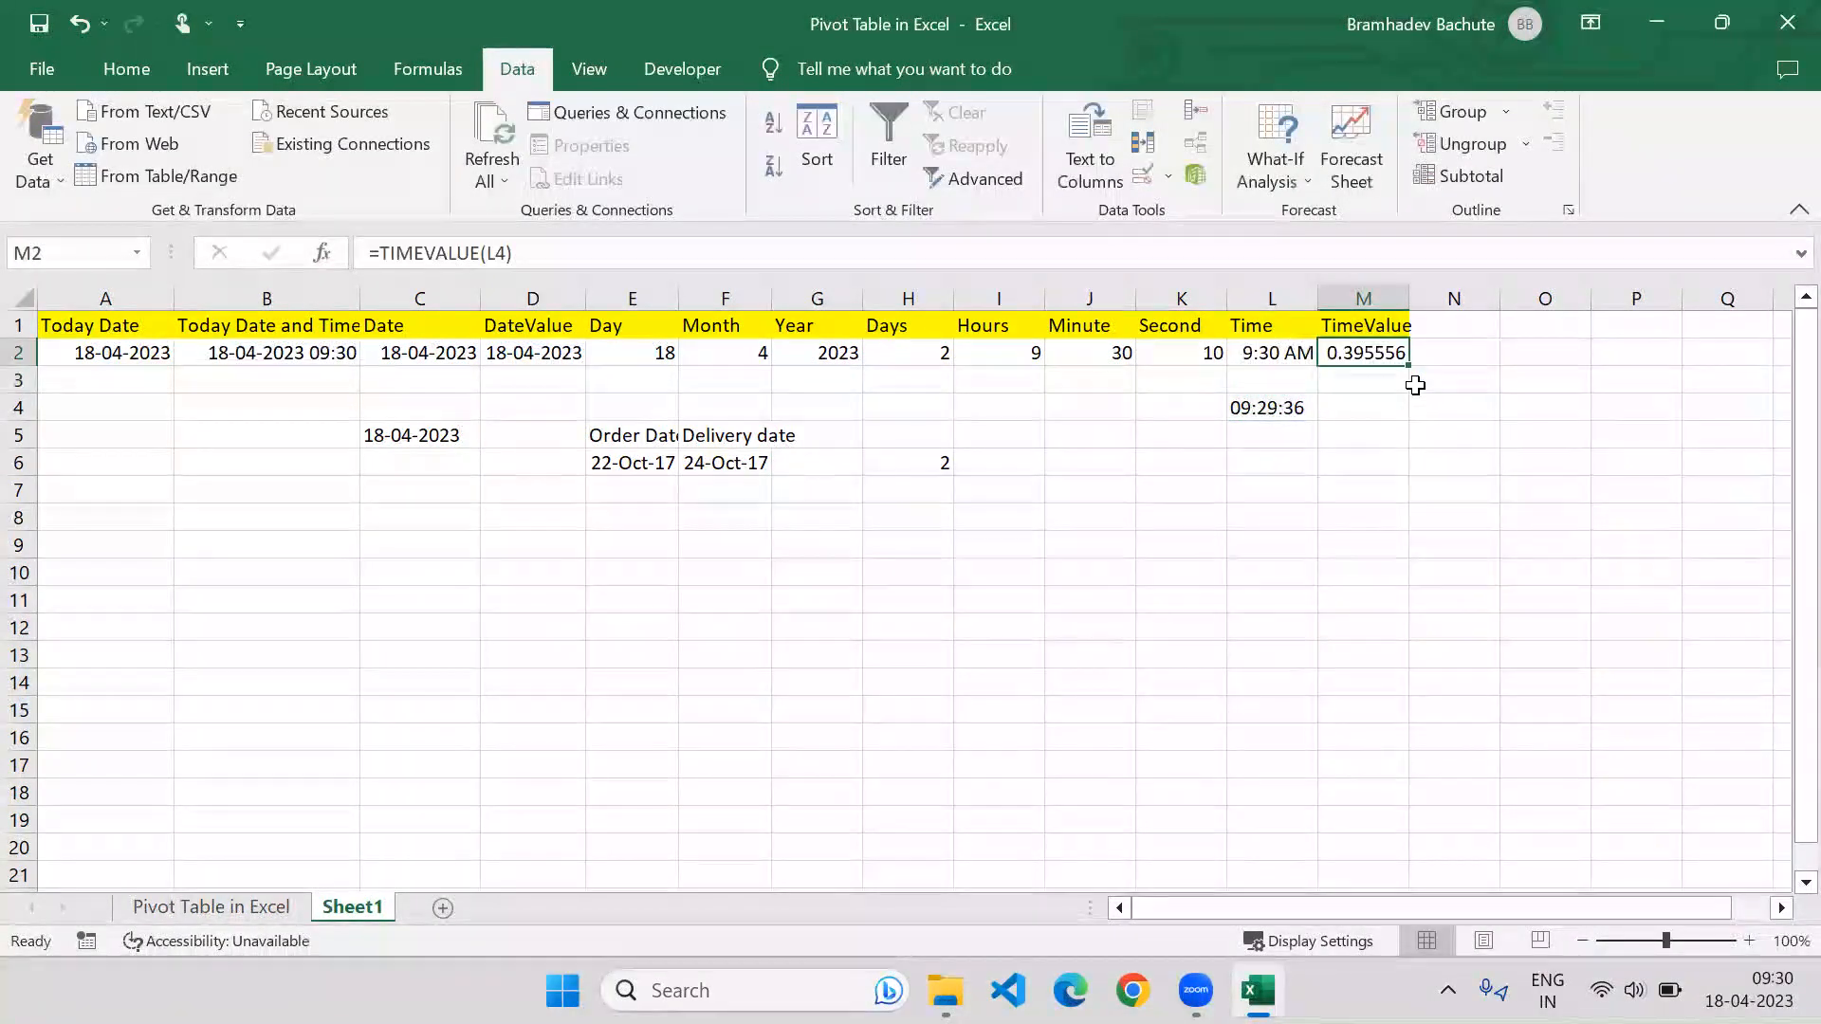
key(ctrl+shift+2)
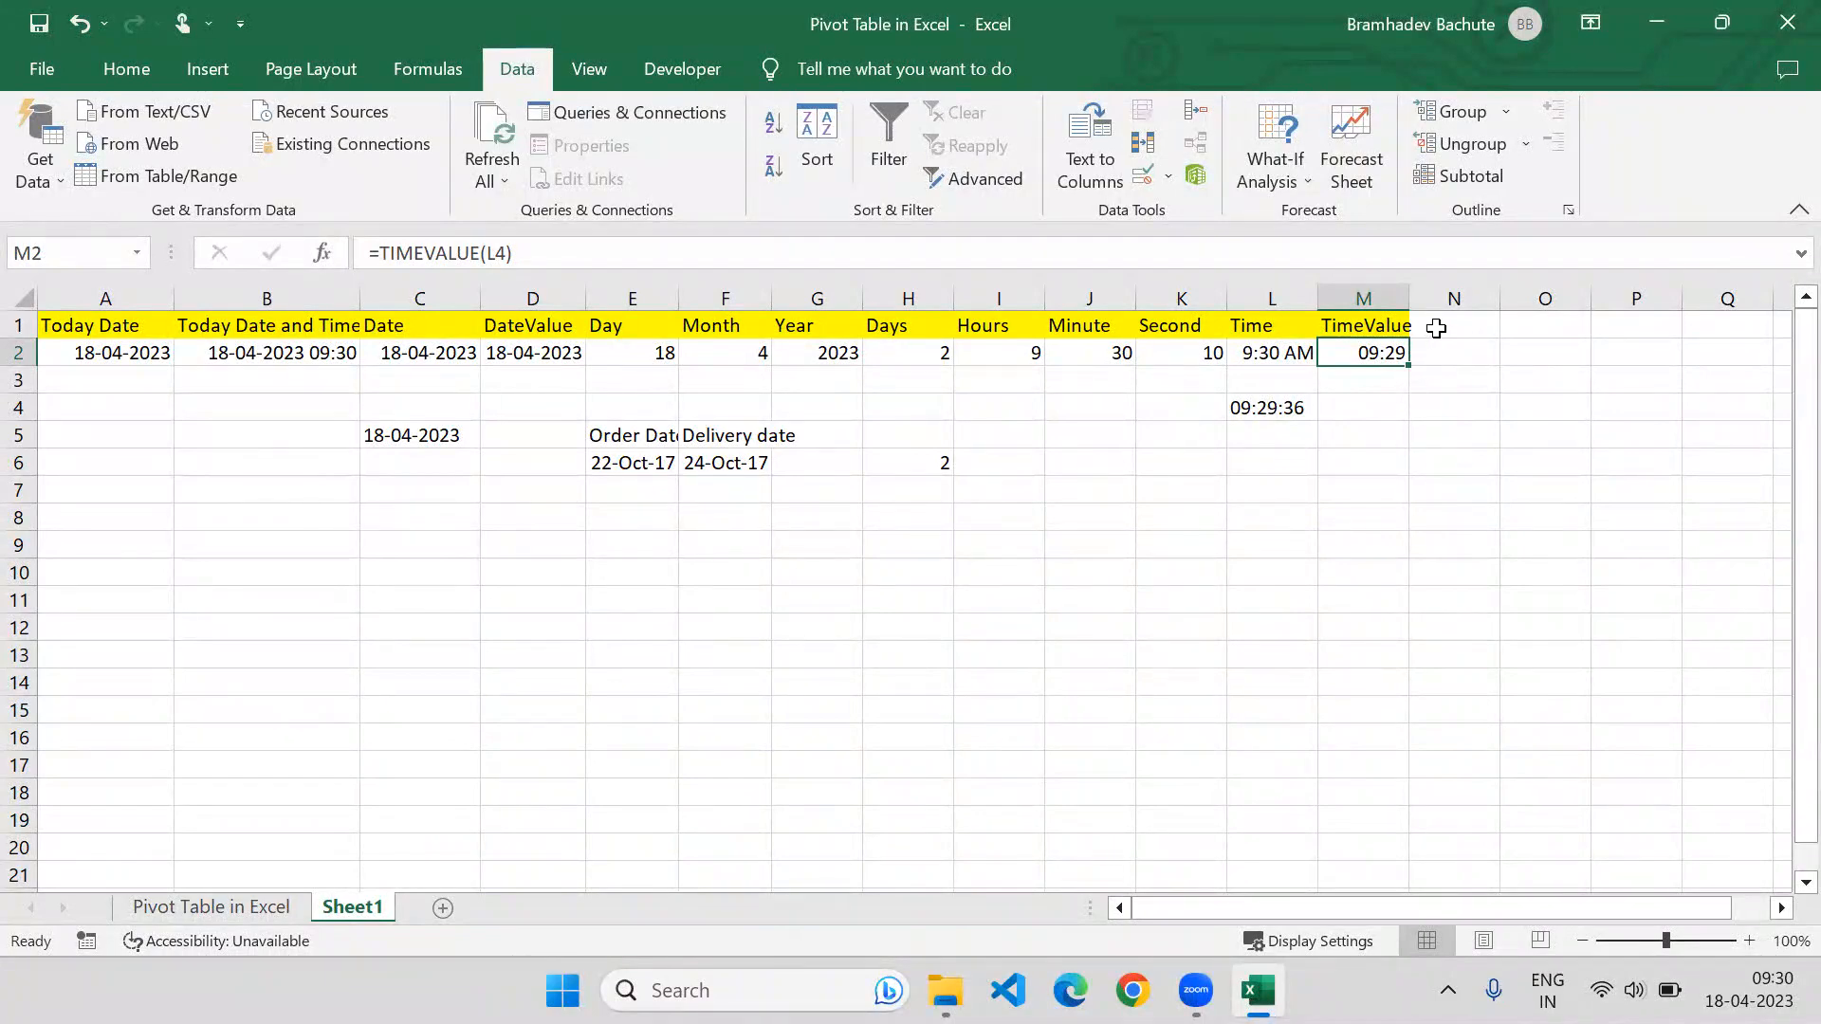
Look through the available date and time functions and enter the header "WeekDay" in cell N1.
click(1434, 329)
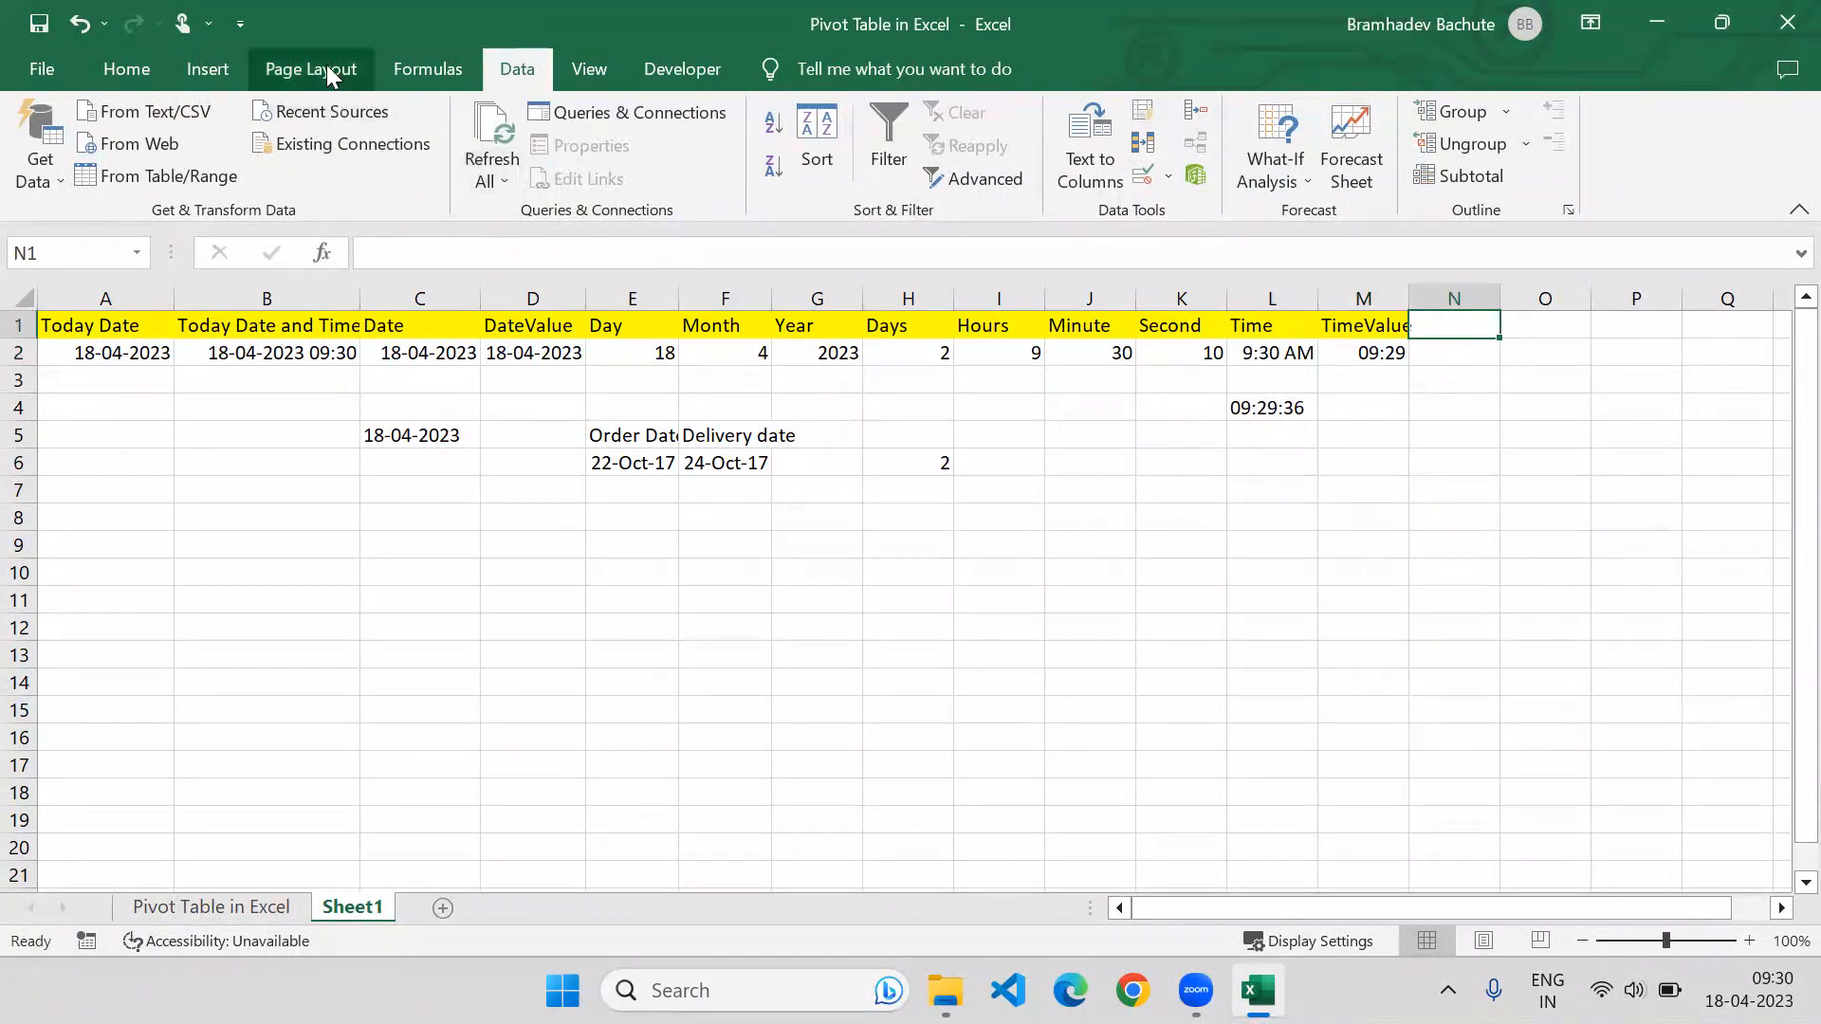
click(456, 68)
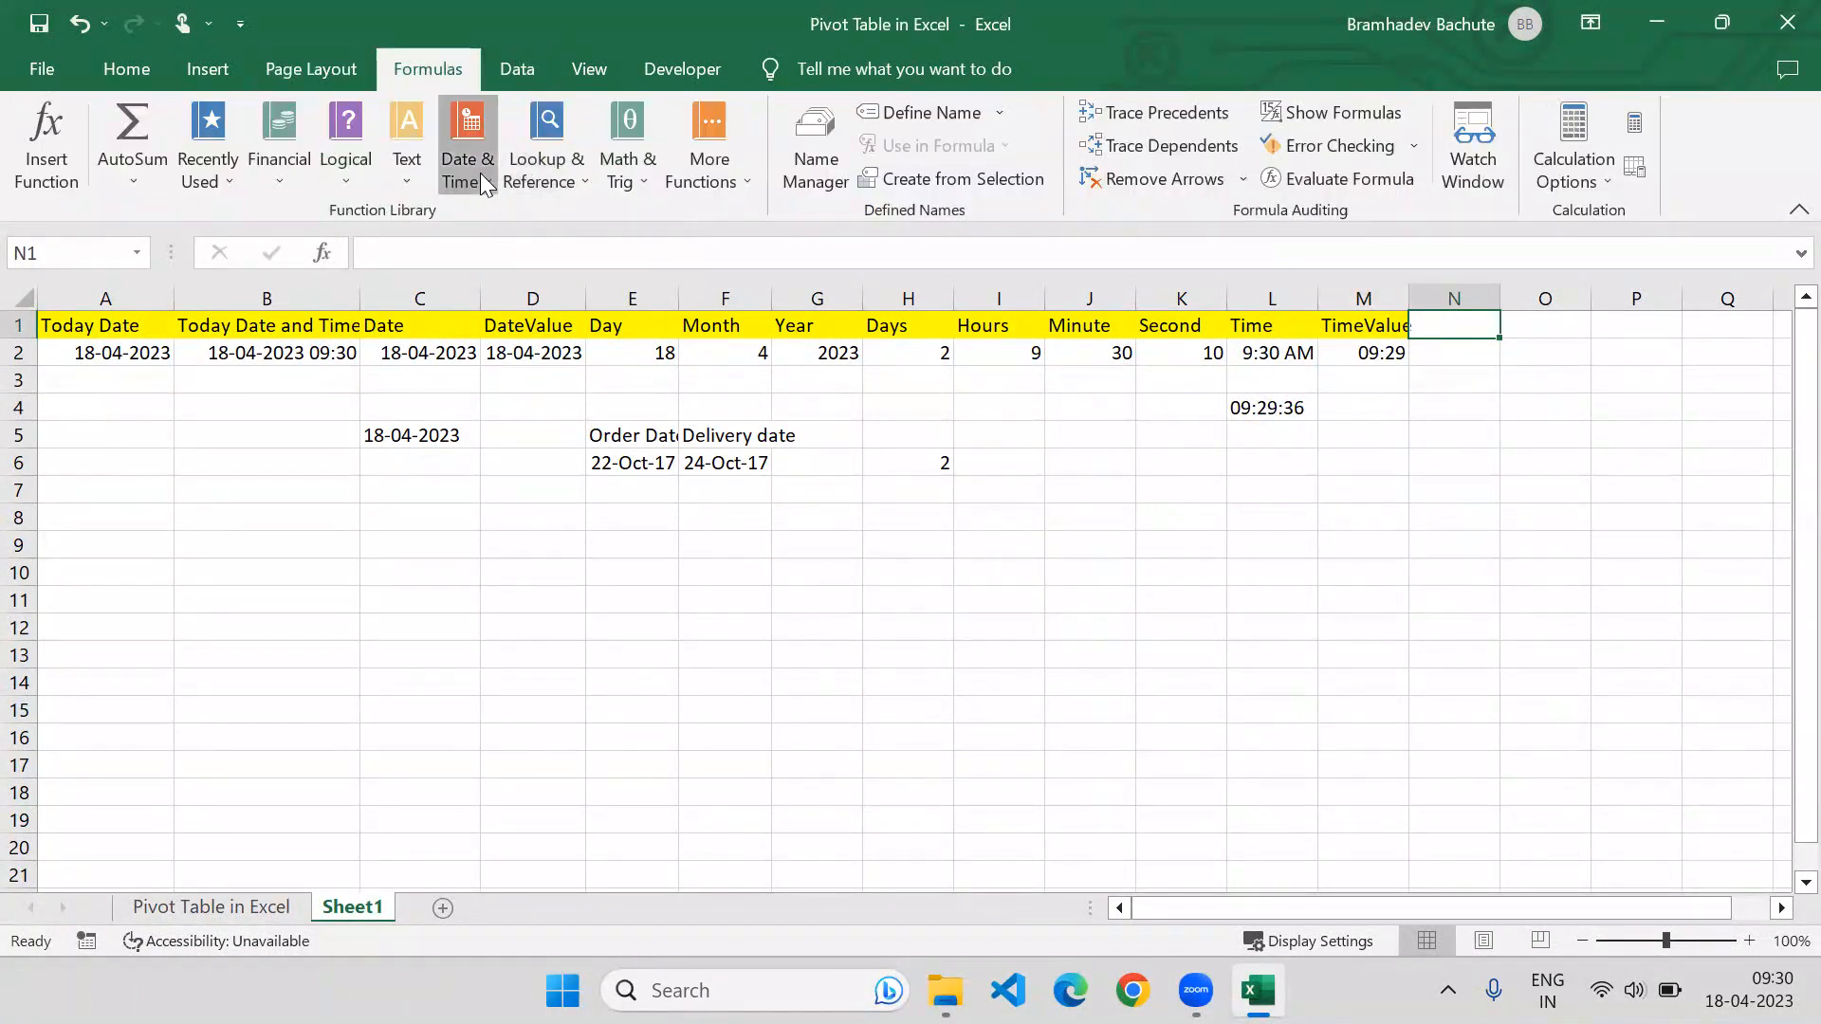
click(480, 172)
drag(662, 311, 664, 531)
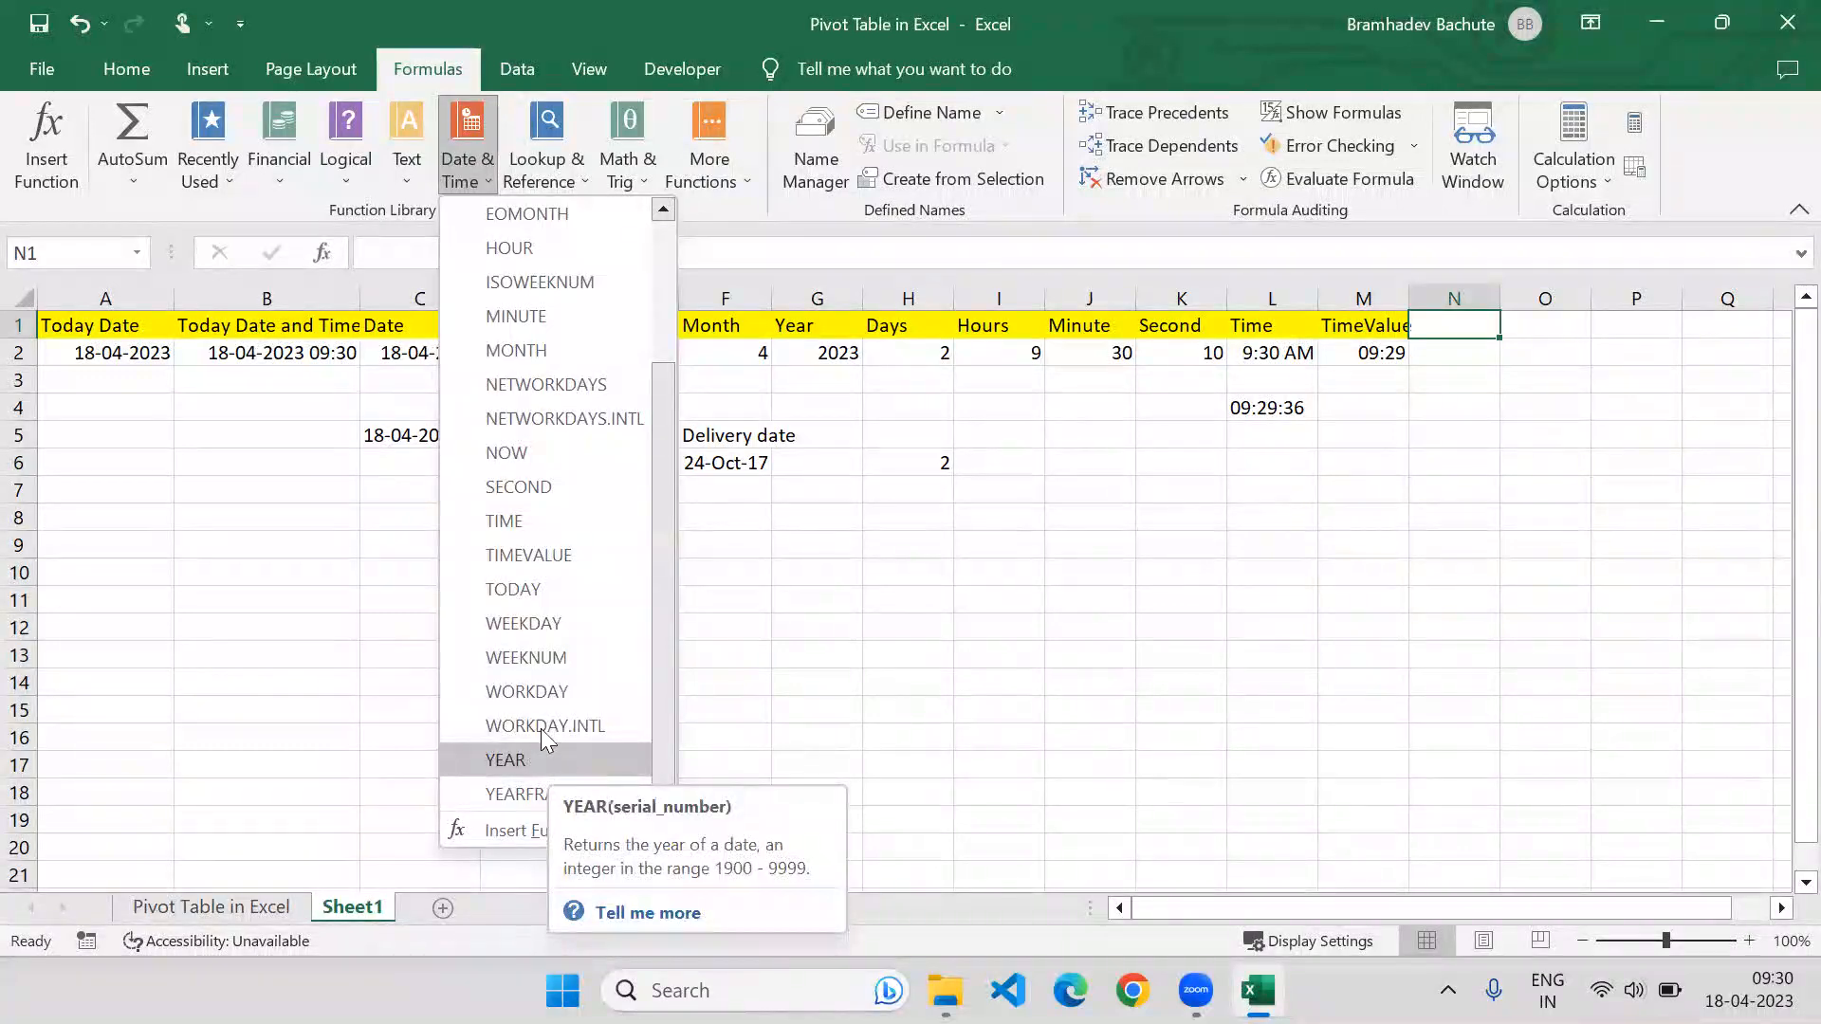
mouse_move(549, 630)
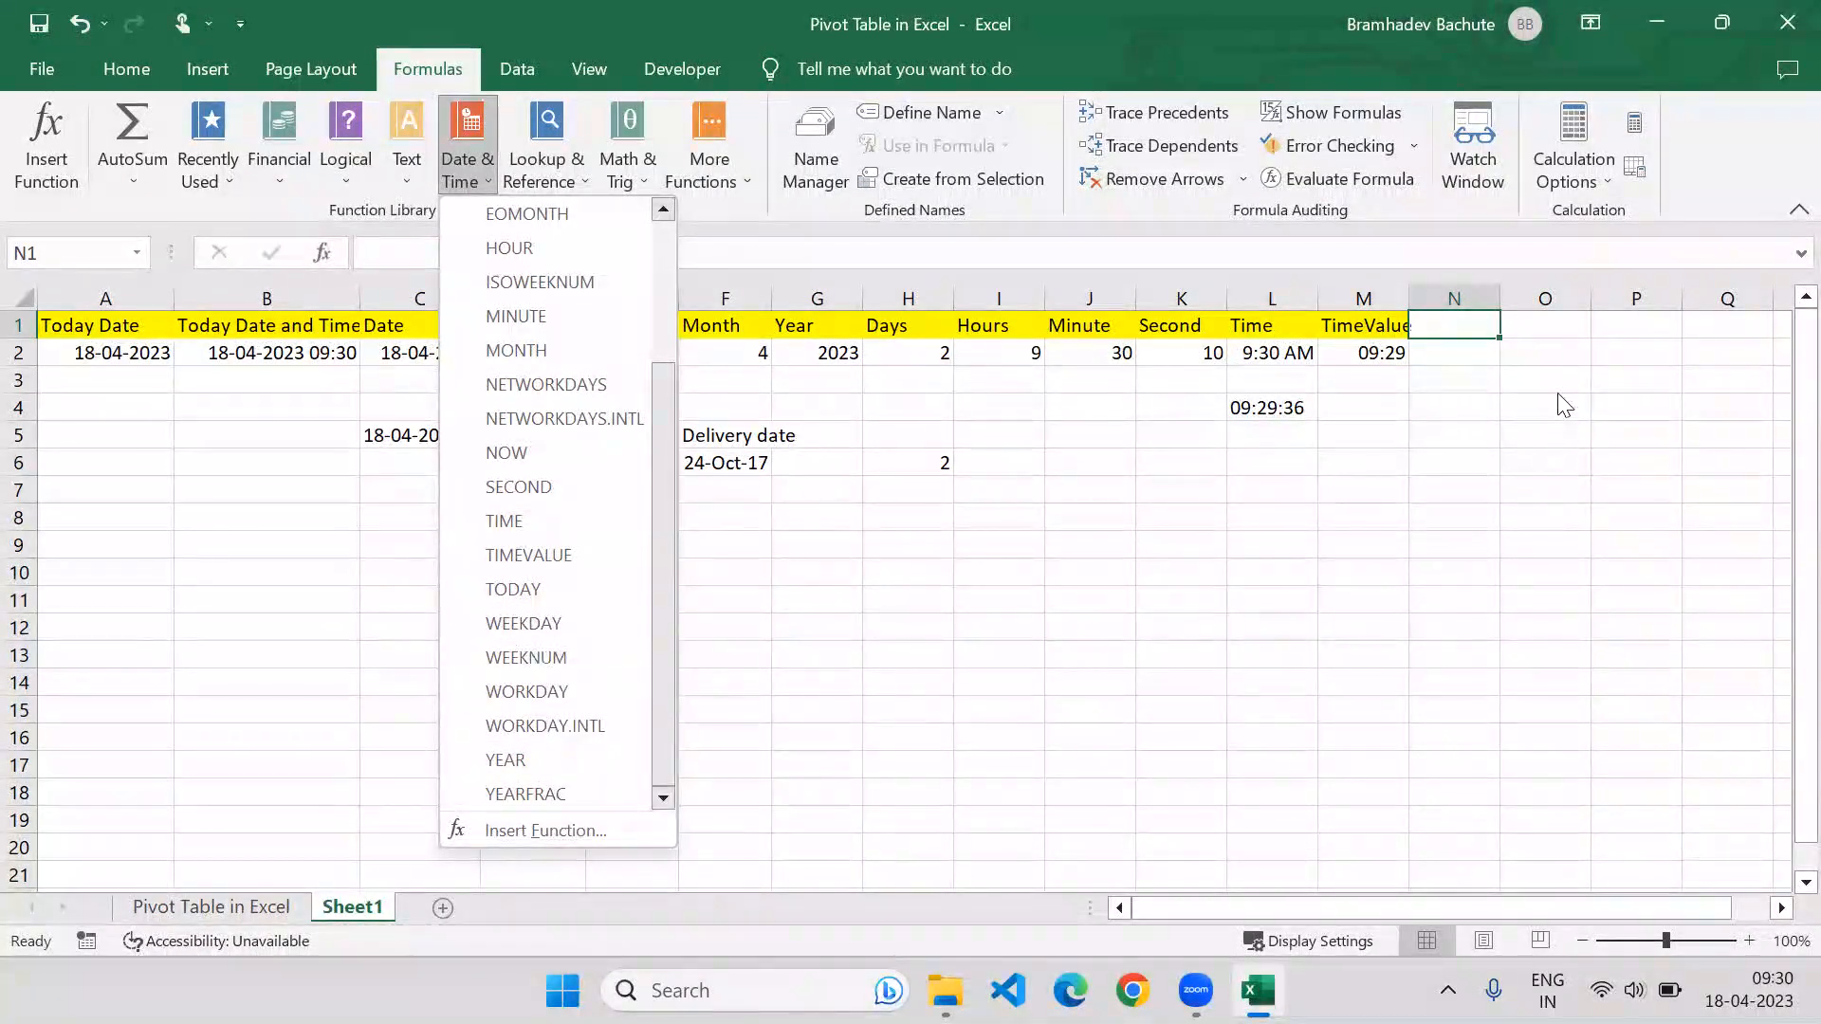
click(1499, 352)
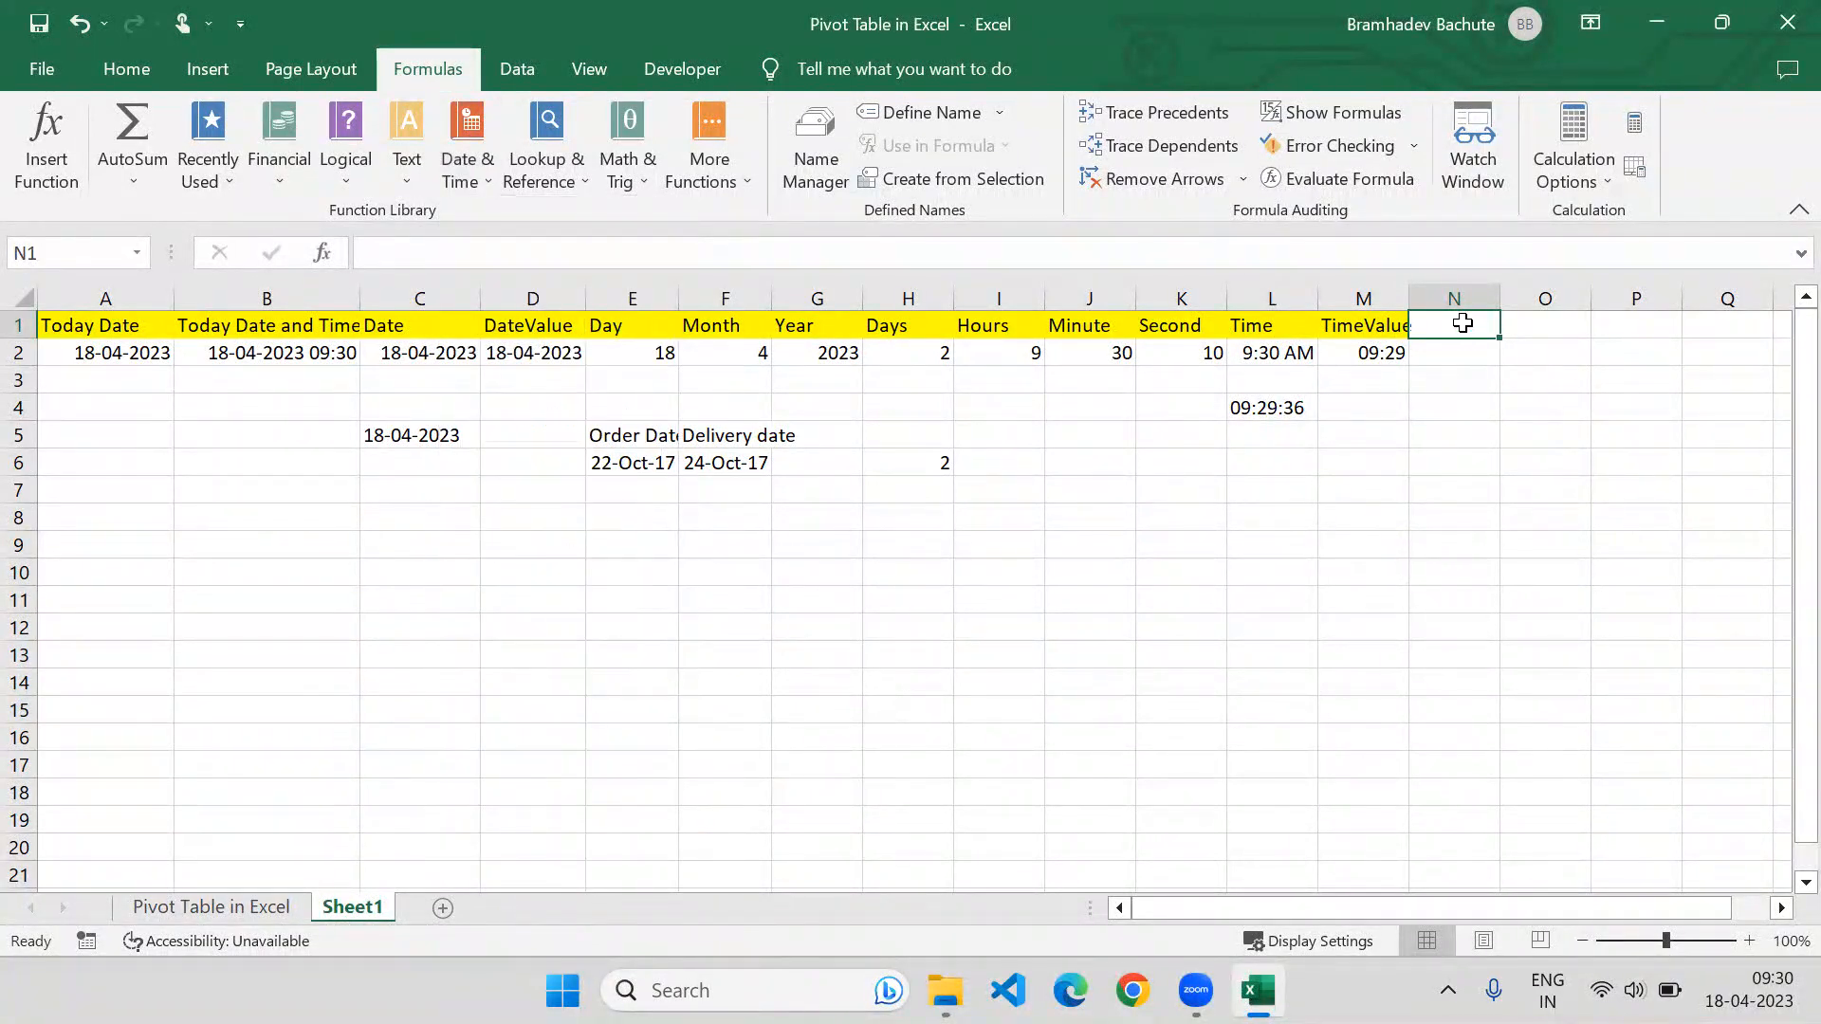
text(WeekDay)
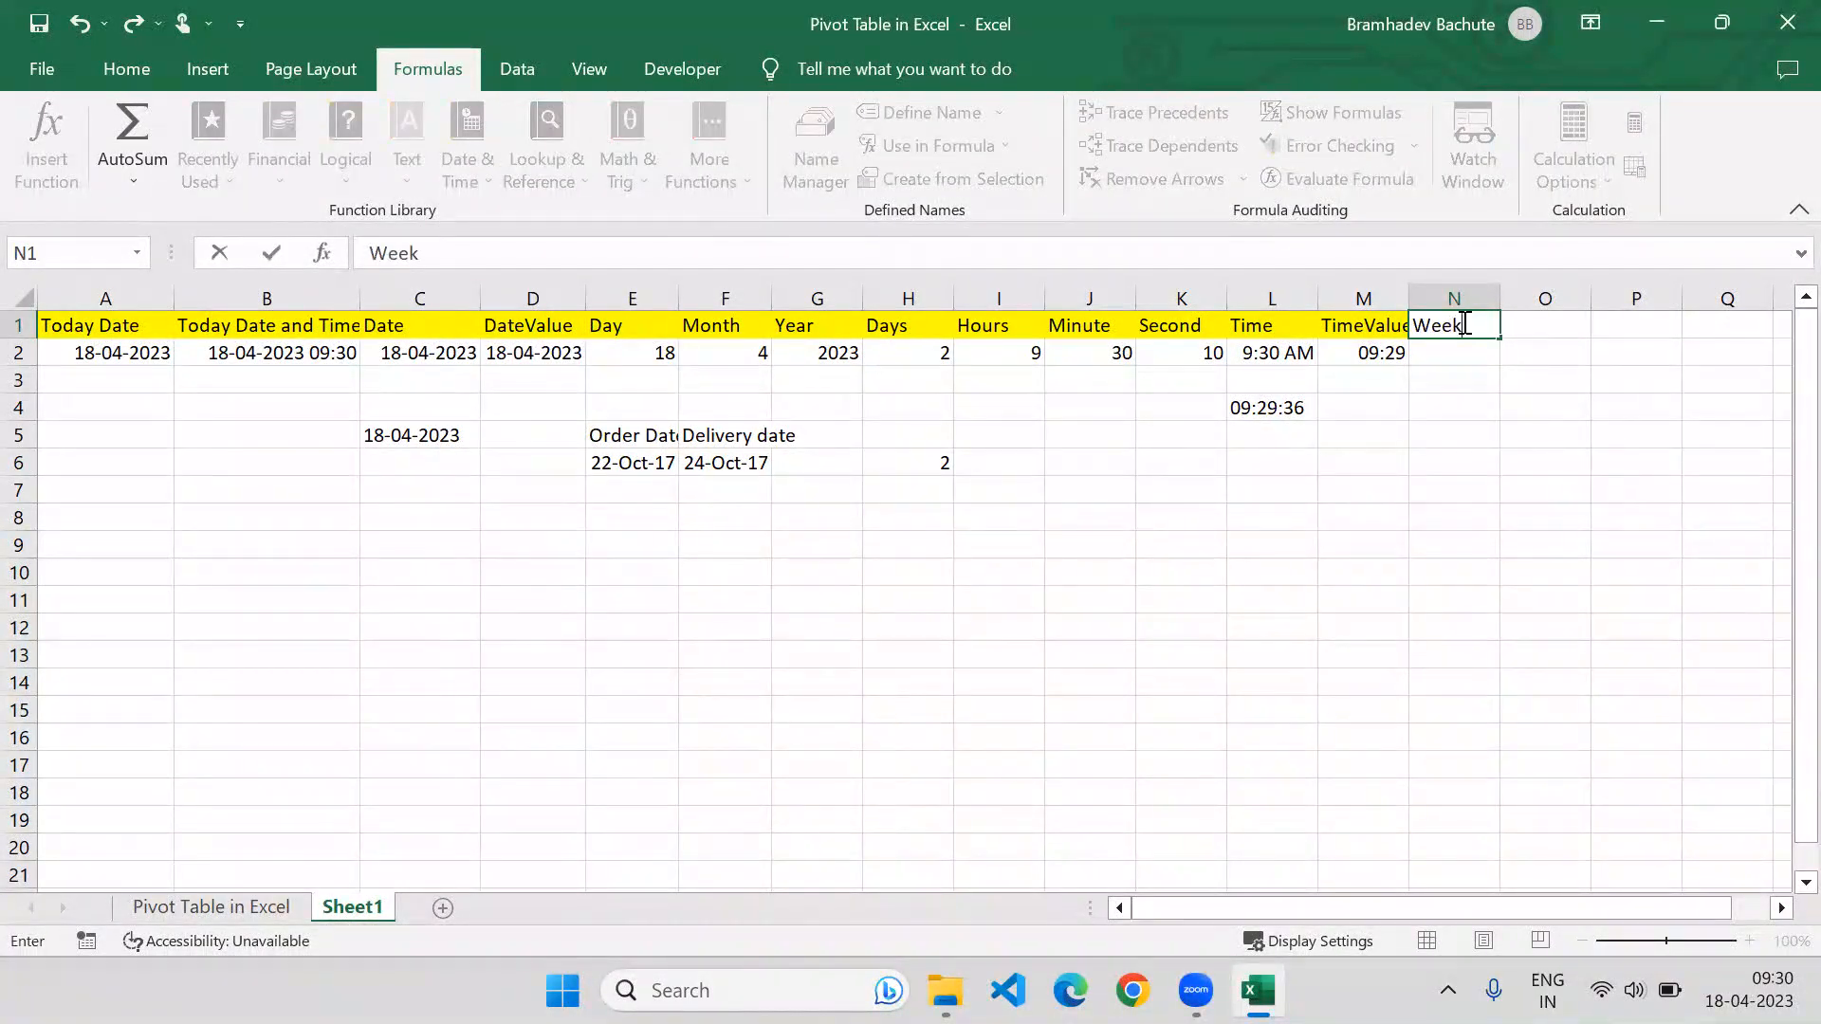
key(Return)
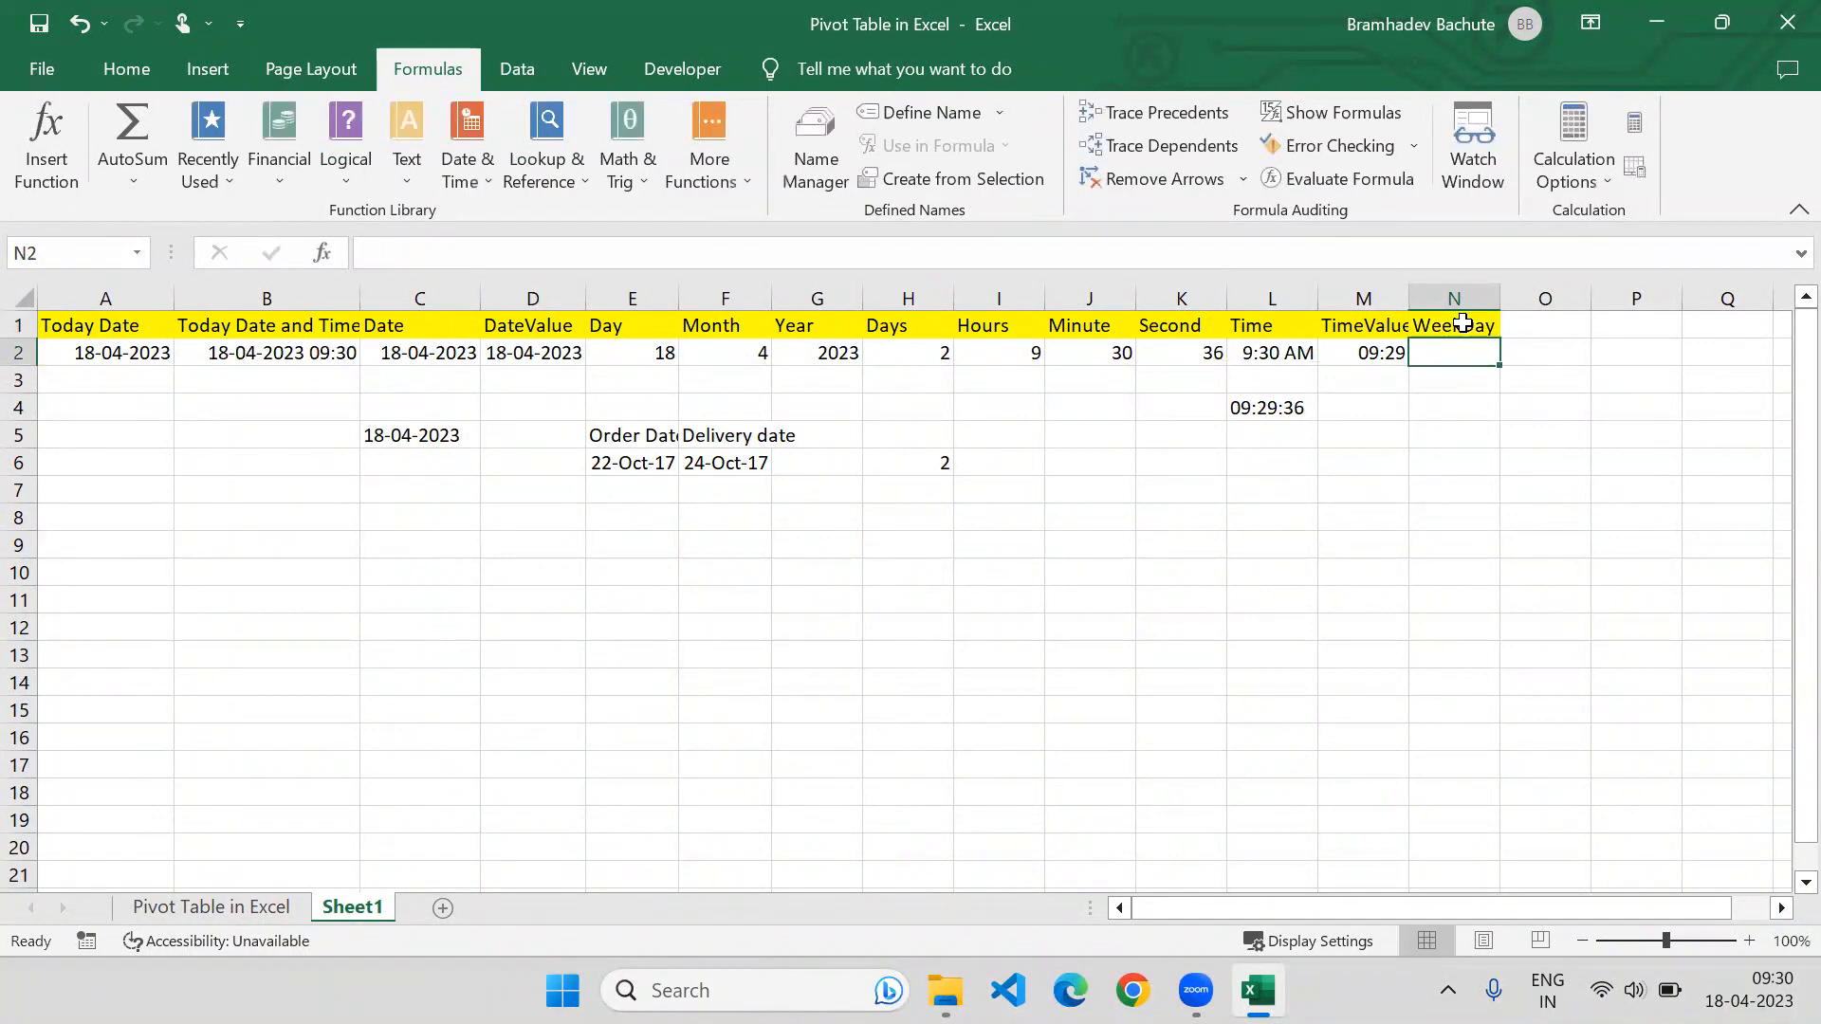
Enter the formula =WEEKDAY(A2) in cell N2 under the "WeekDay" header.
text(=we)
key(Down)
key(Tab)
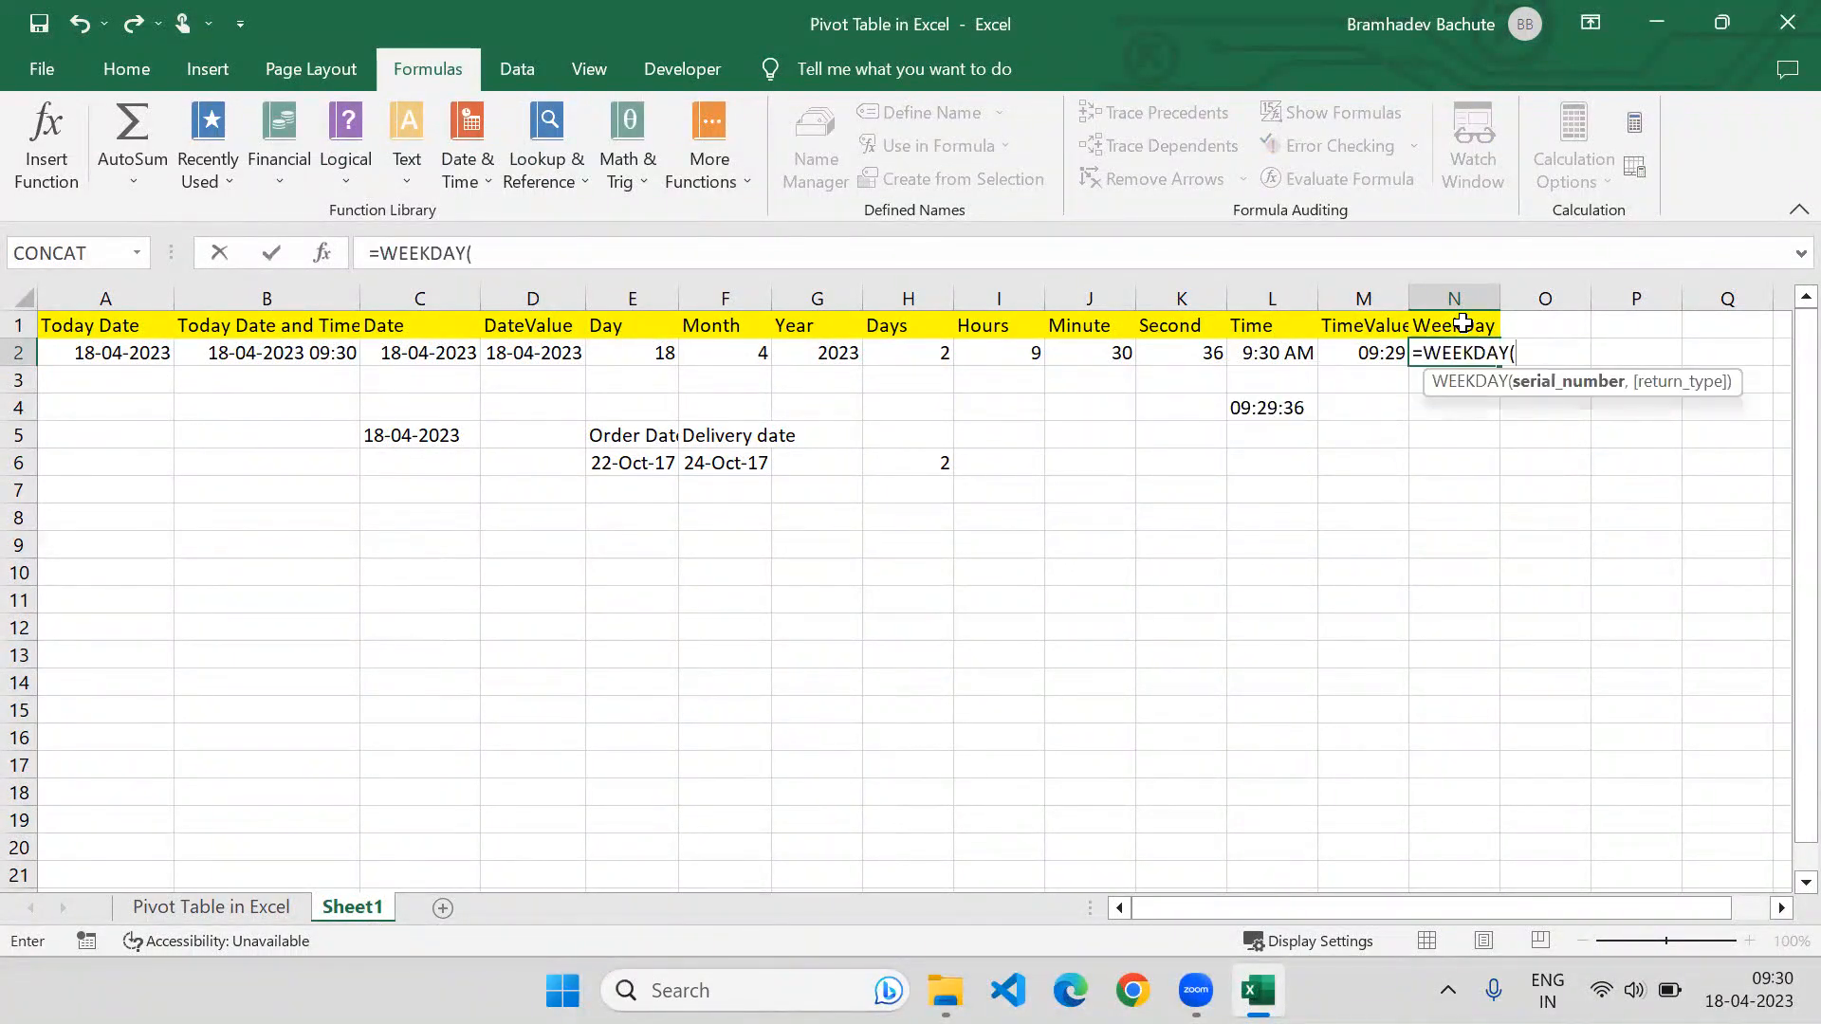
key(Left)
key(Left)
key(Left)
key(Left)
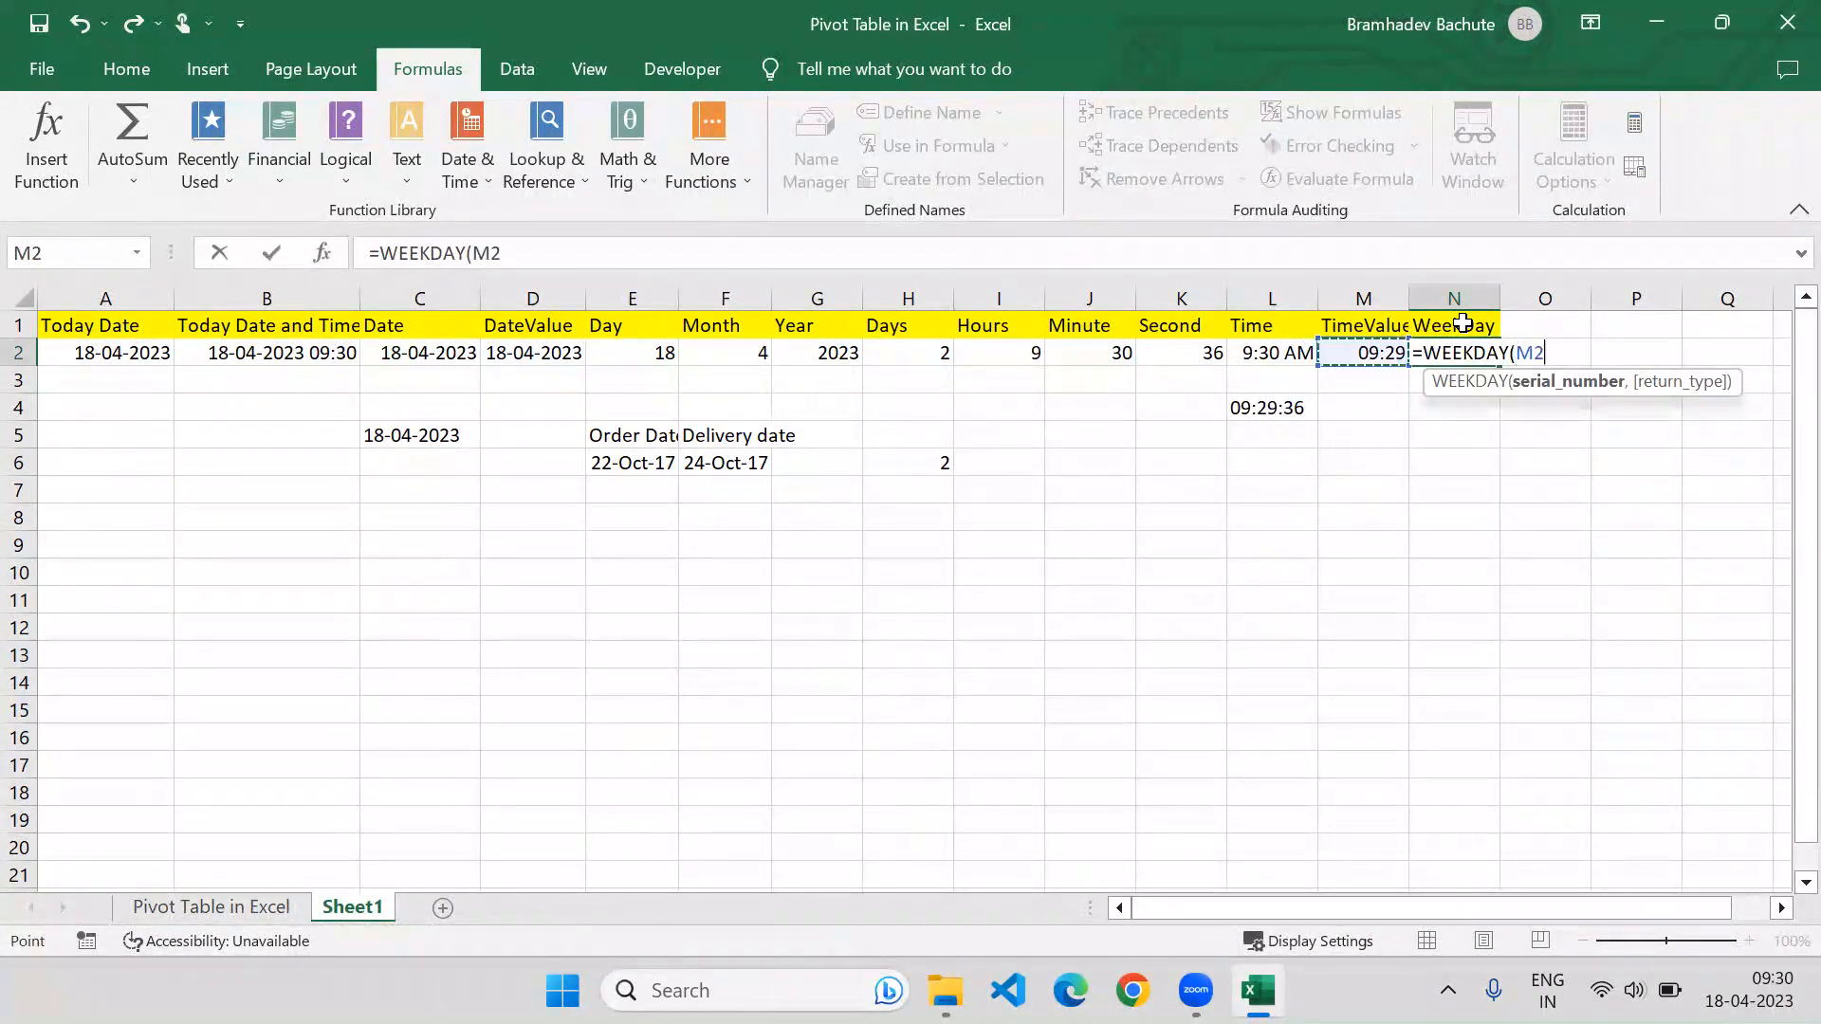
key(Left)
key(Left)
key(Left)
key(Left)
key(Left)
key(Left)
key(Left)
key(Left)
key(Left)
text())
key(ctrl+Return)
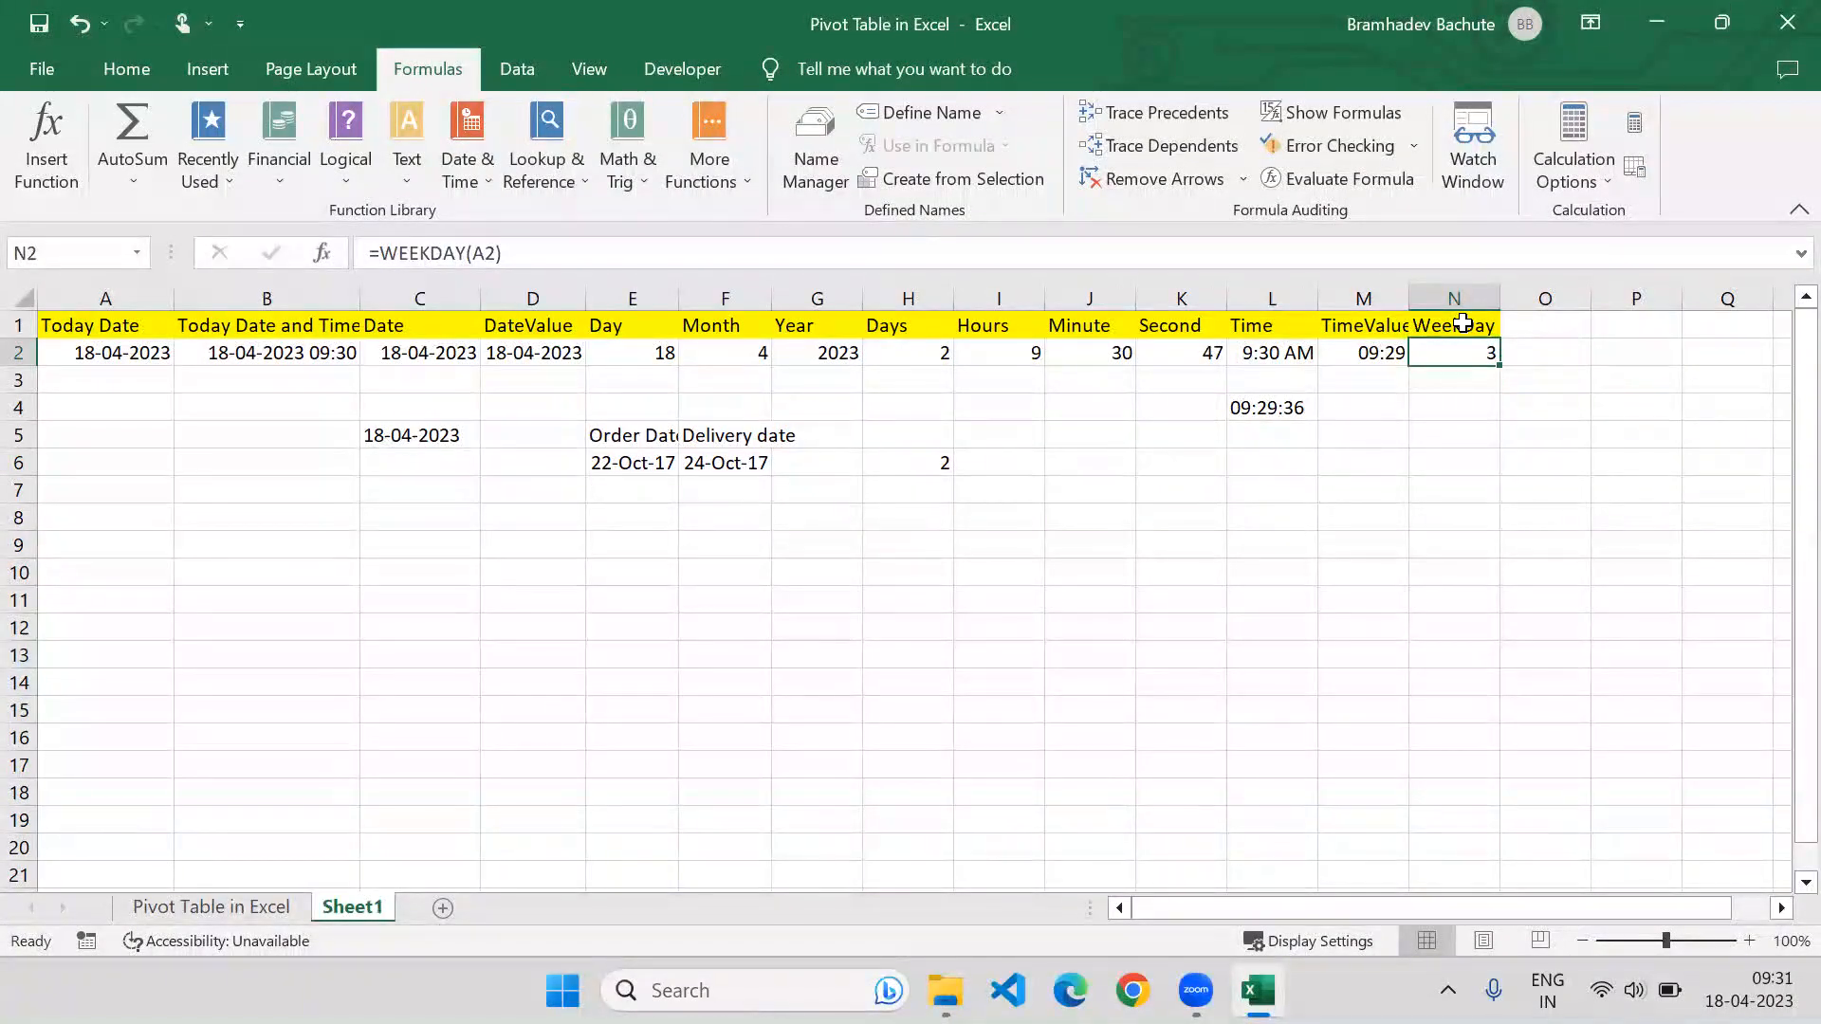
Add return type 2 to the weekday formula in cell N2, making it =WEEKDAY(A2,2).
click(499, 253)
text(,)
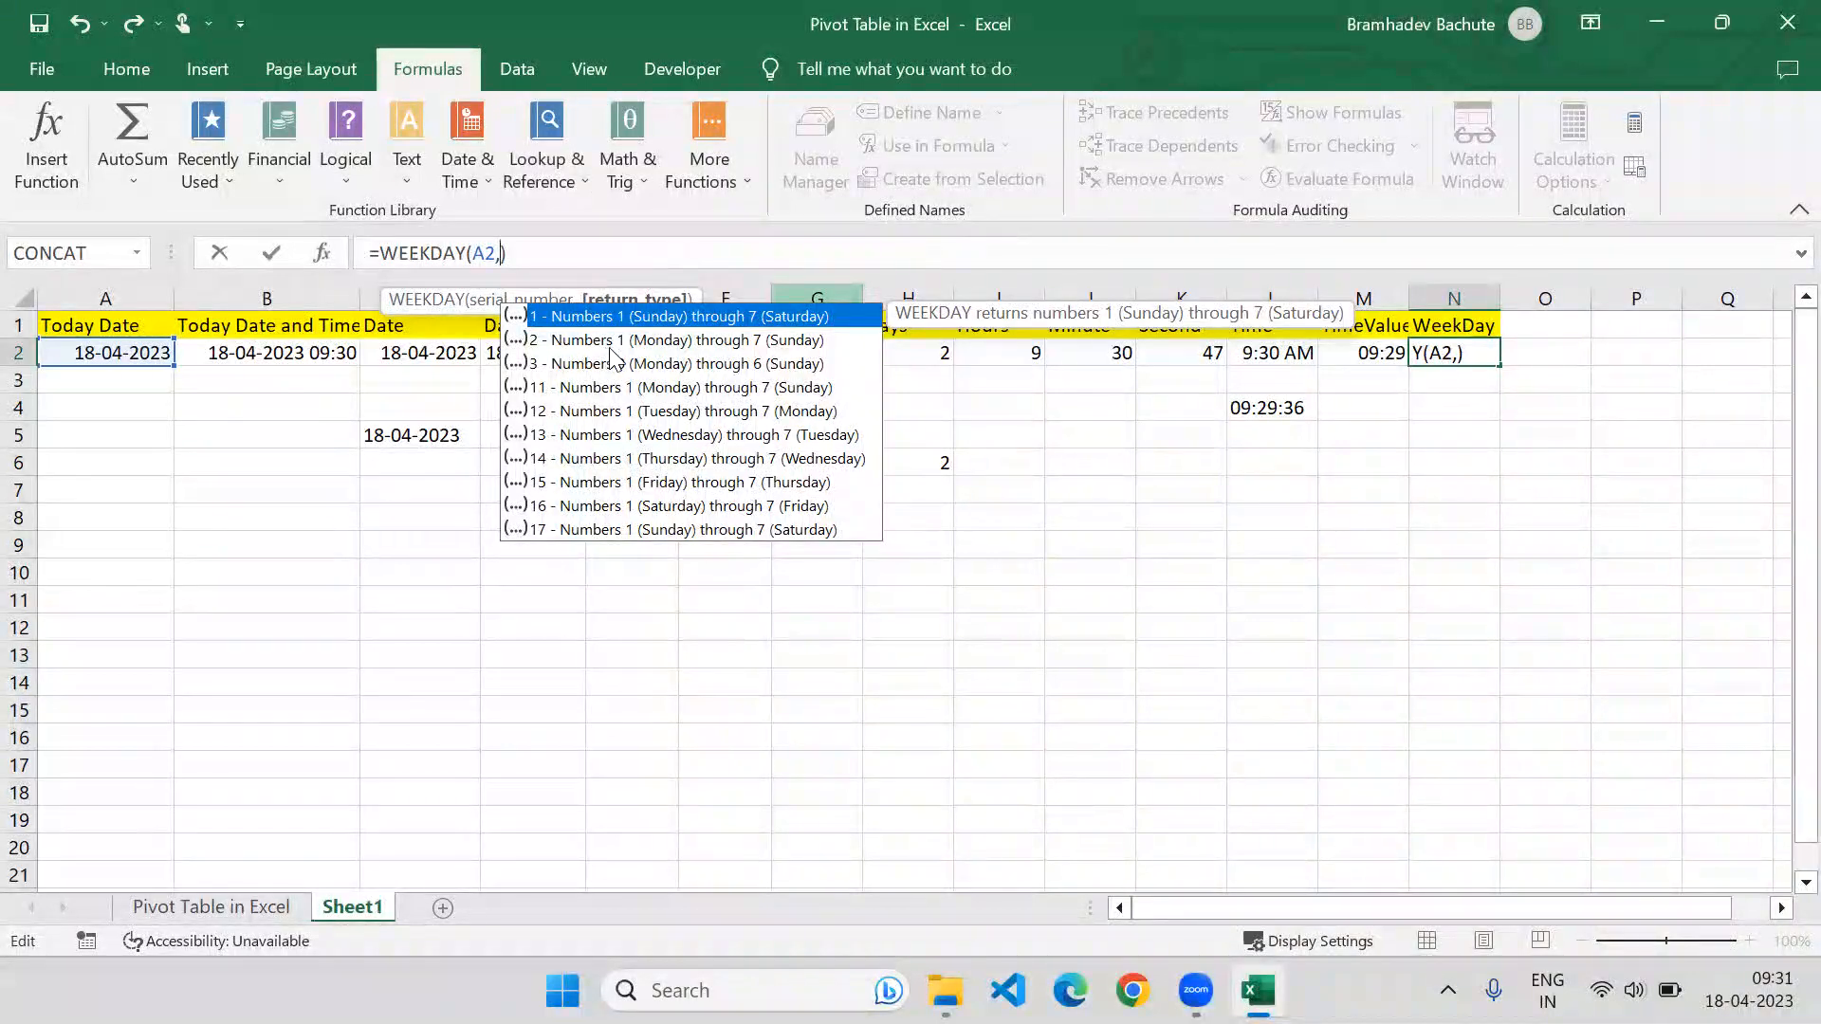
text(2)
key(Return)
key(Up)
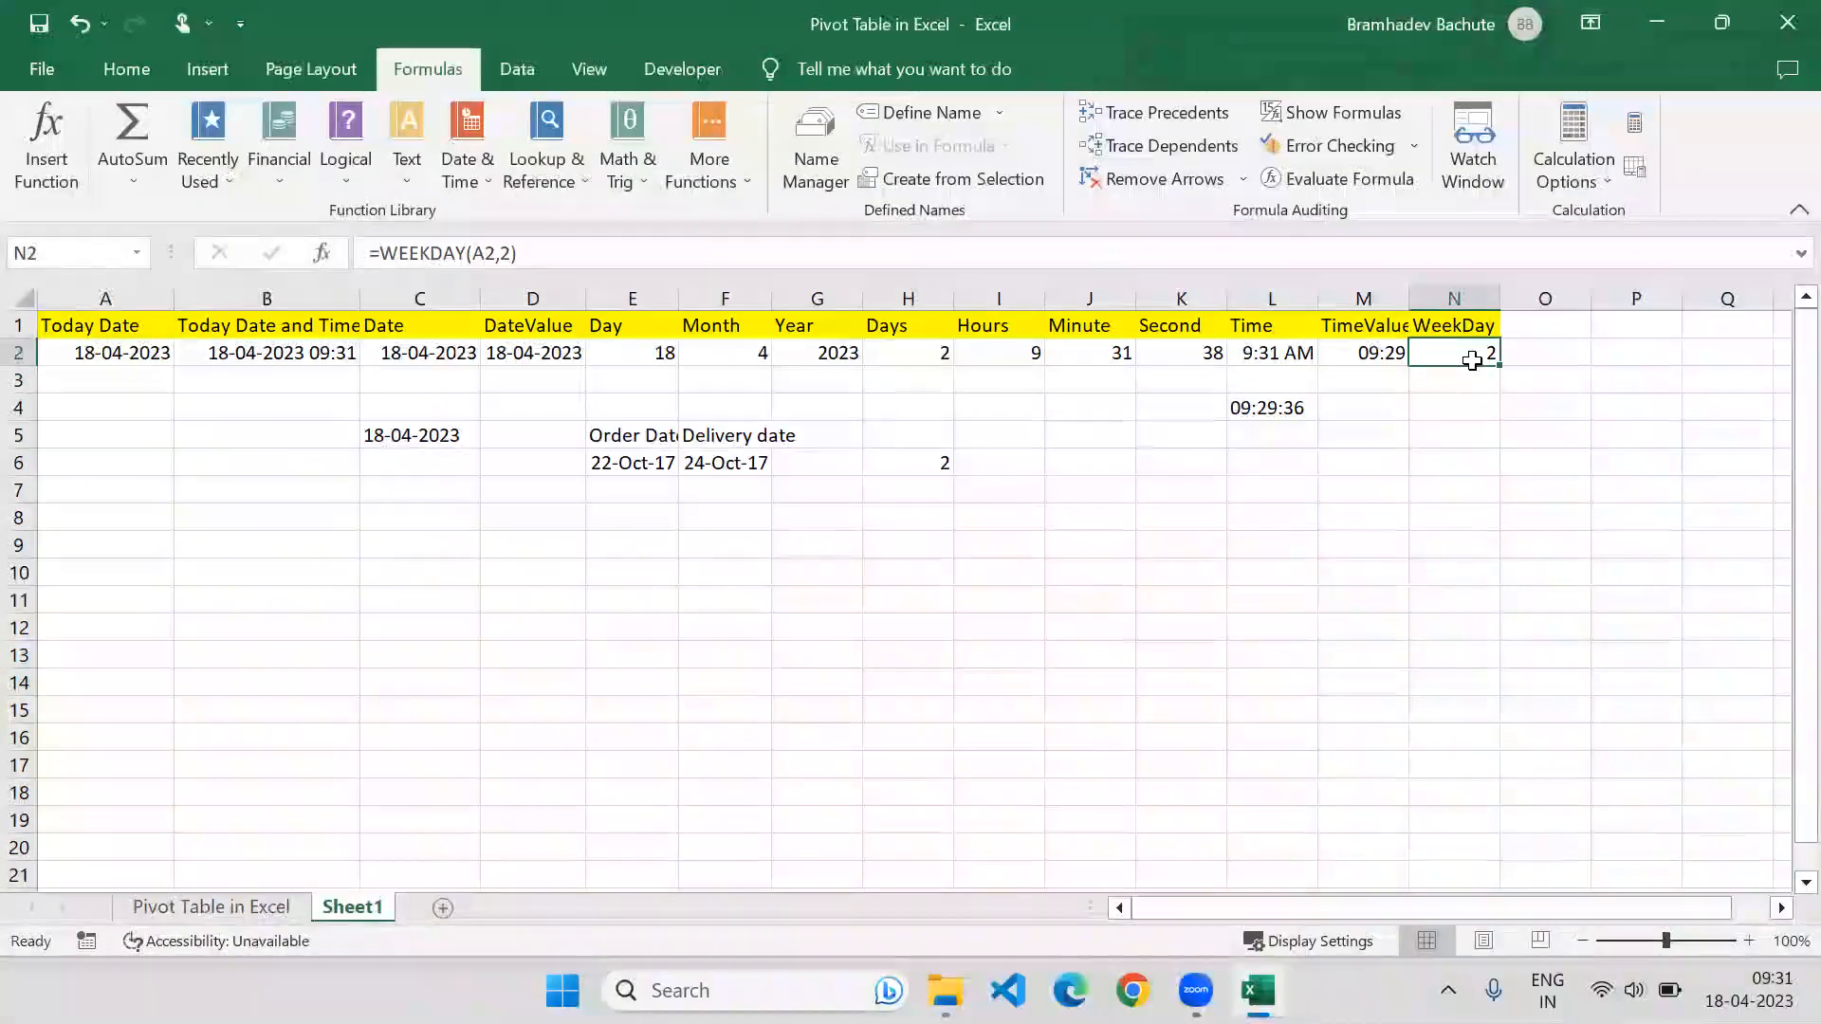
Try return type 0 in the weekday formula in cell N2, making it =WEEKDAY(A2,0).
click(502, 252)
key(BackSpace)
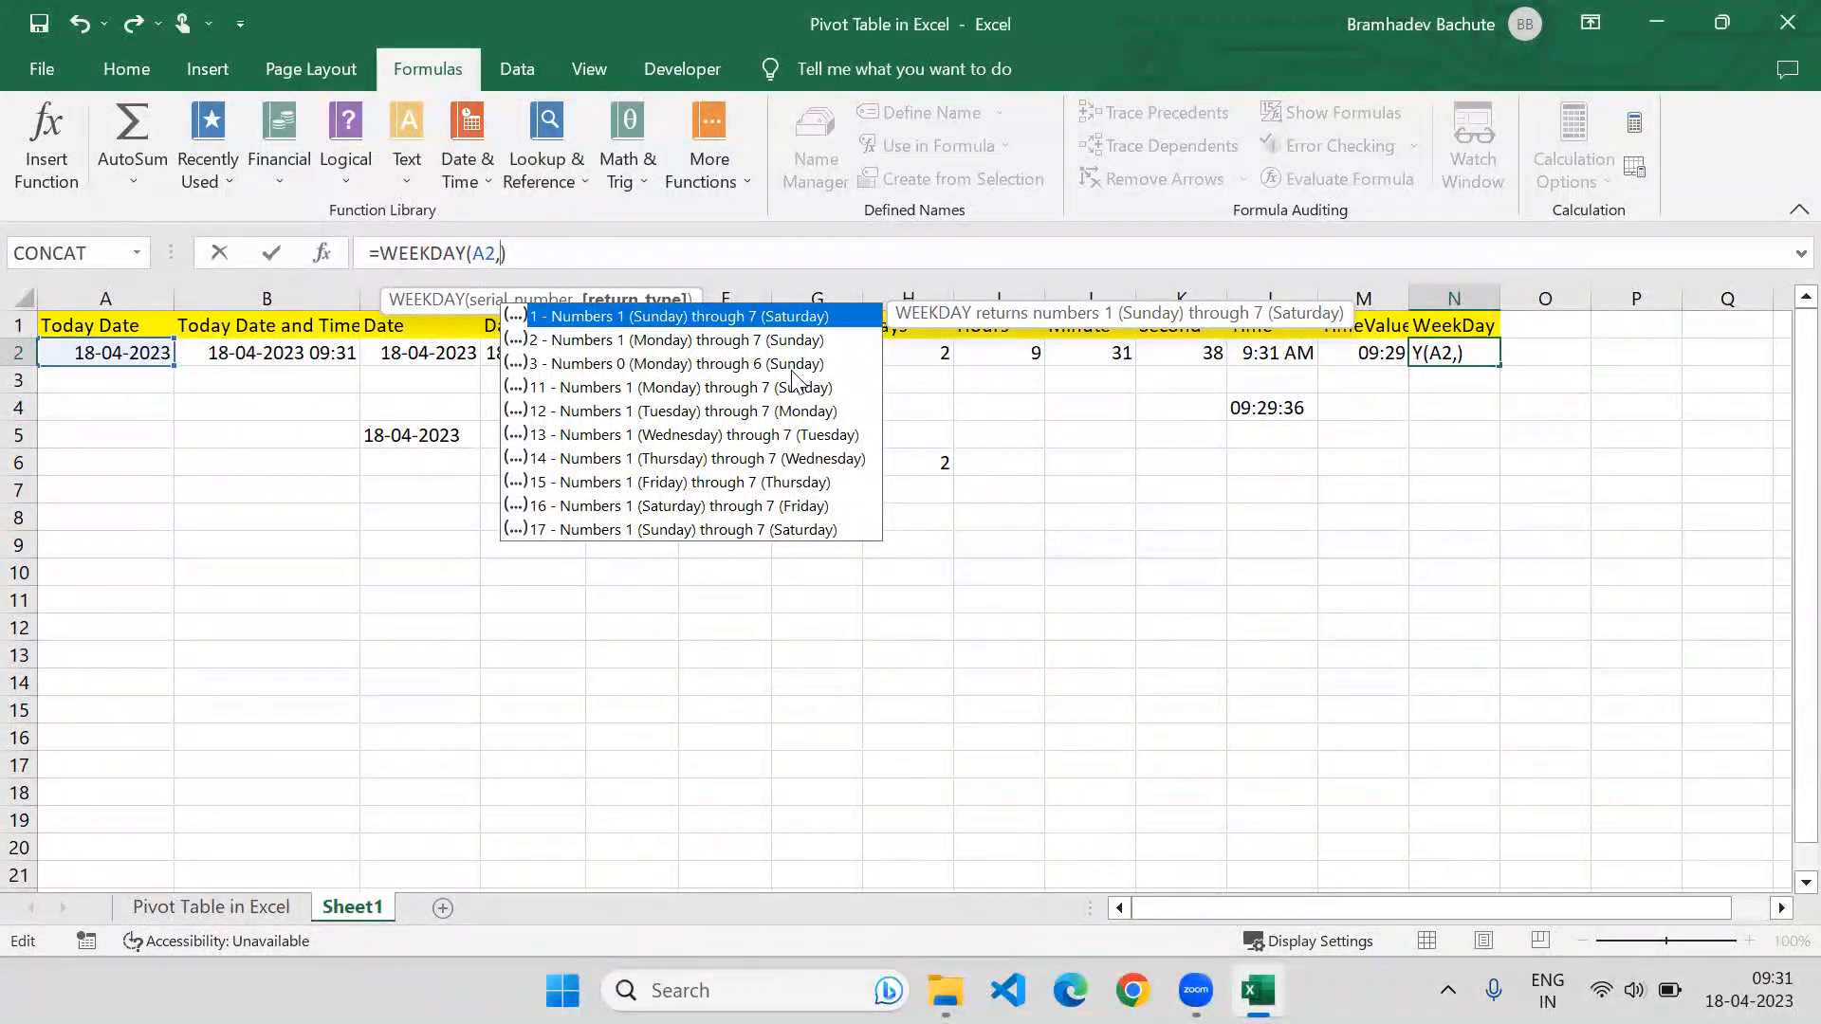
text(0)
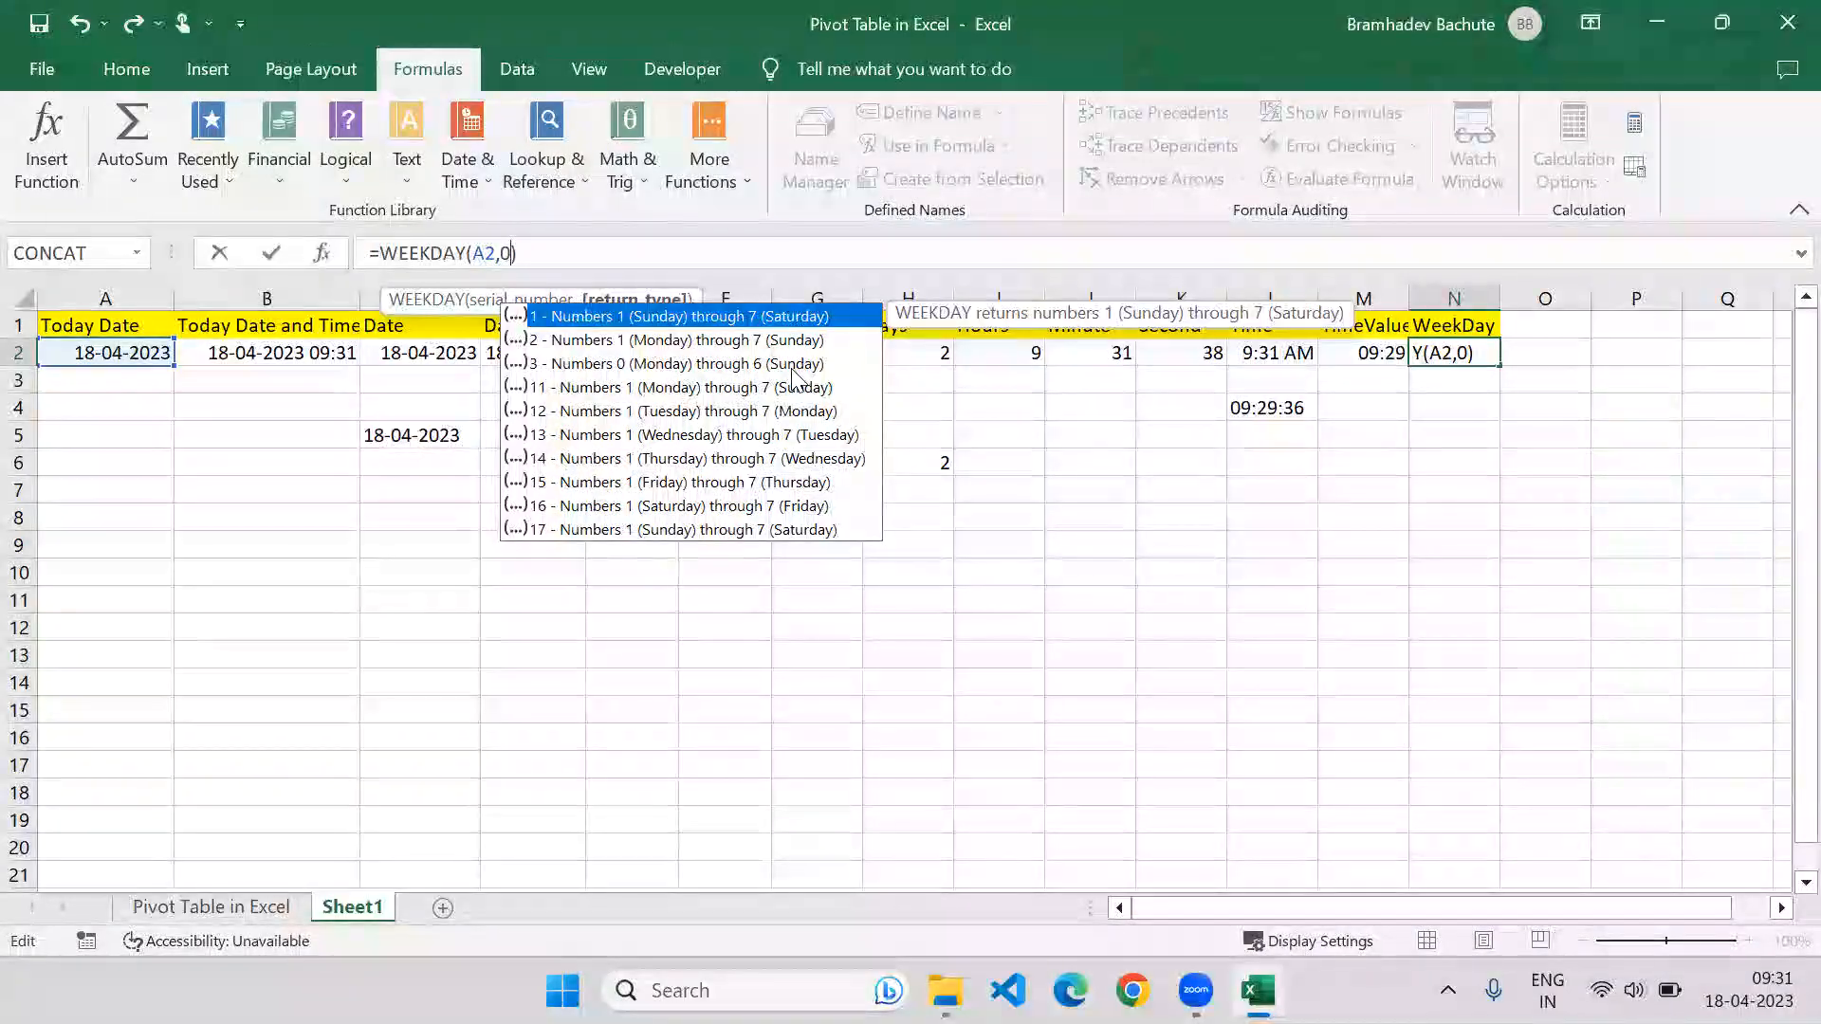
key(Return)
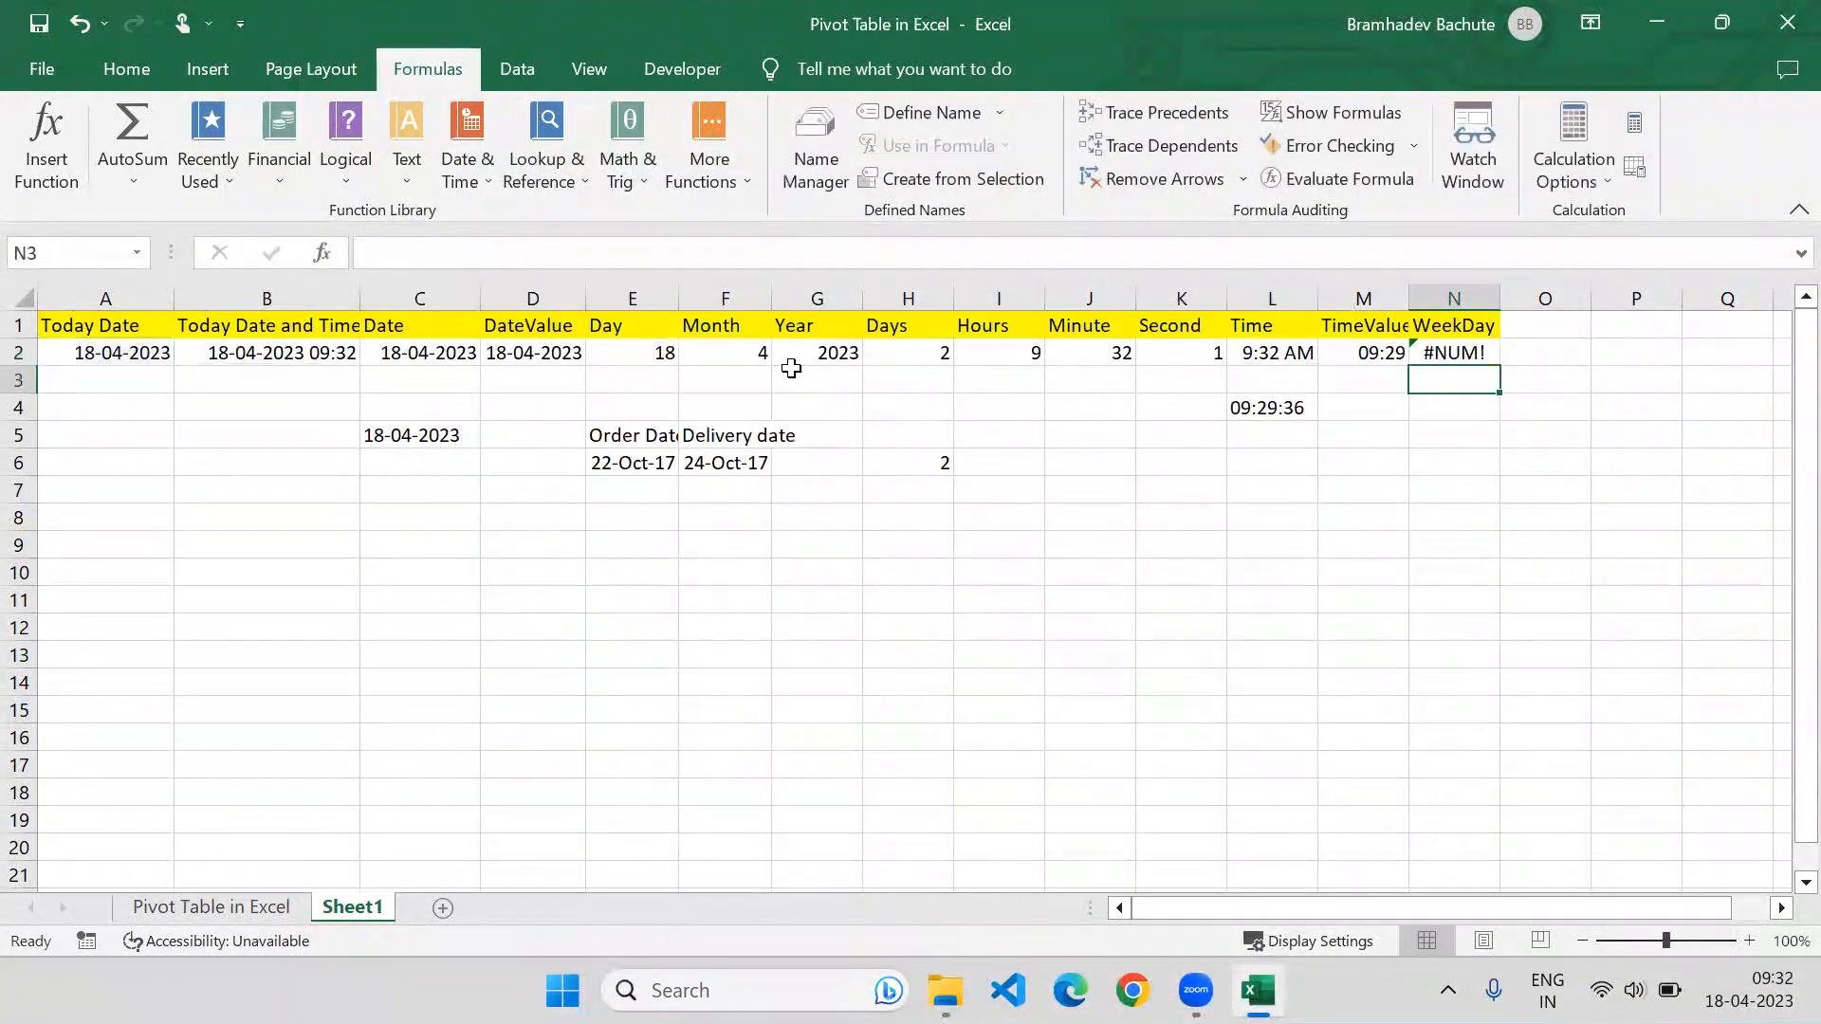
key(Up)
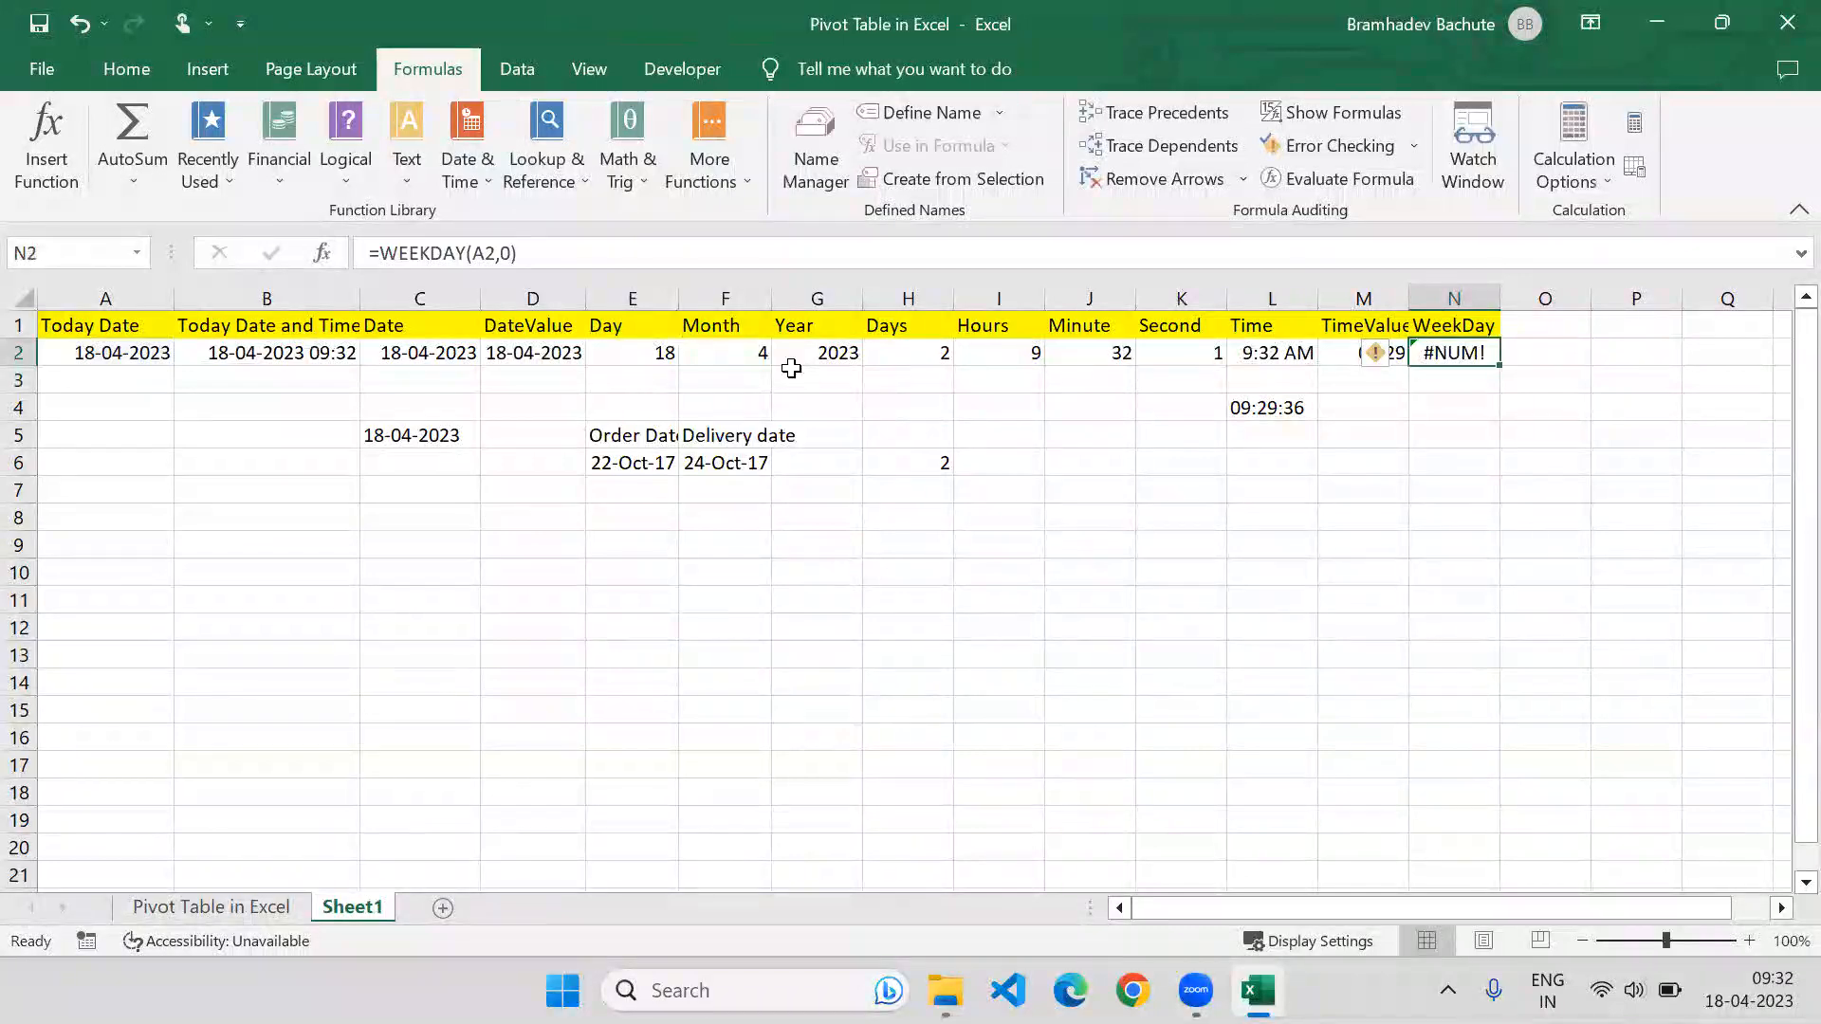
Set the return type of the weekday formula in cell N2 to 3, making it =WEEKDAY(A2,3).
click(512, 252)
key(BackSpace)
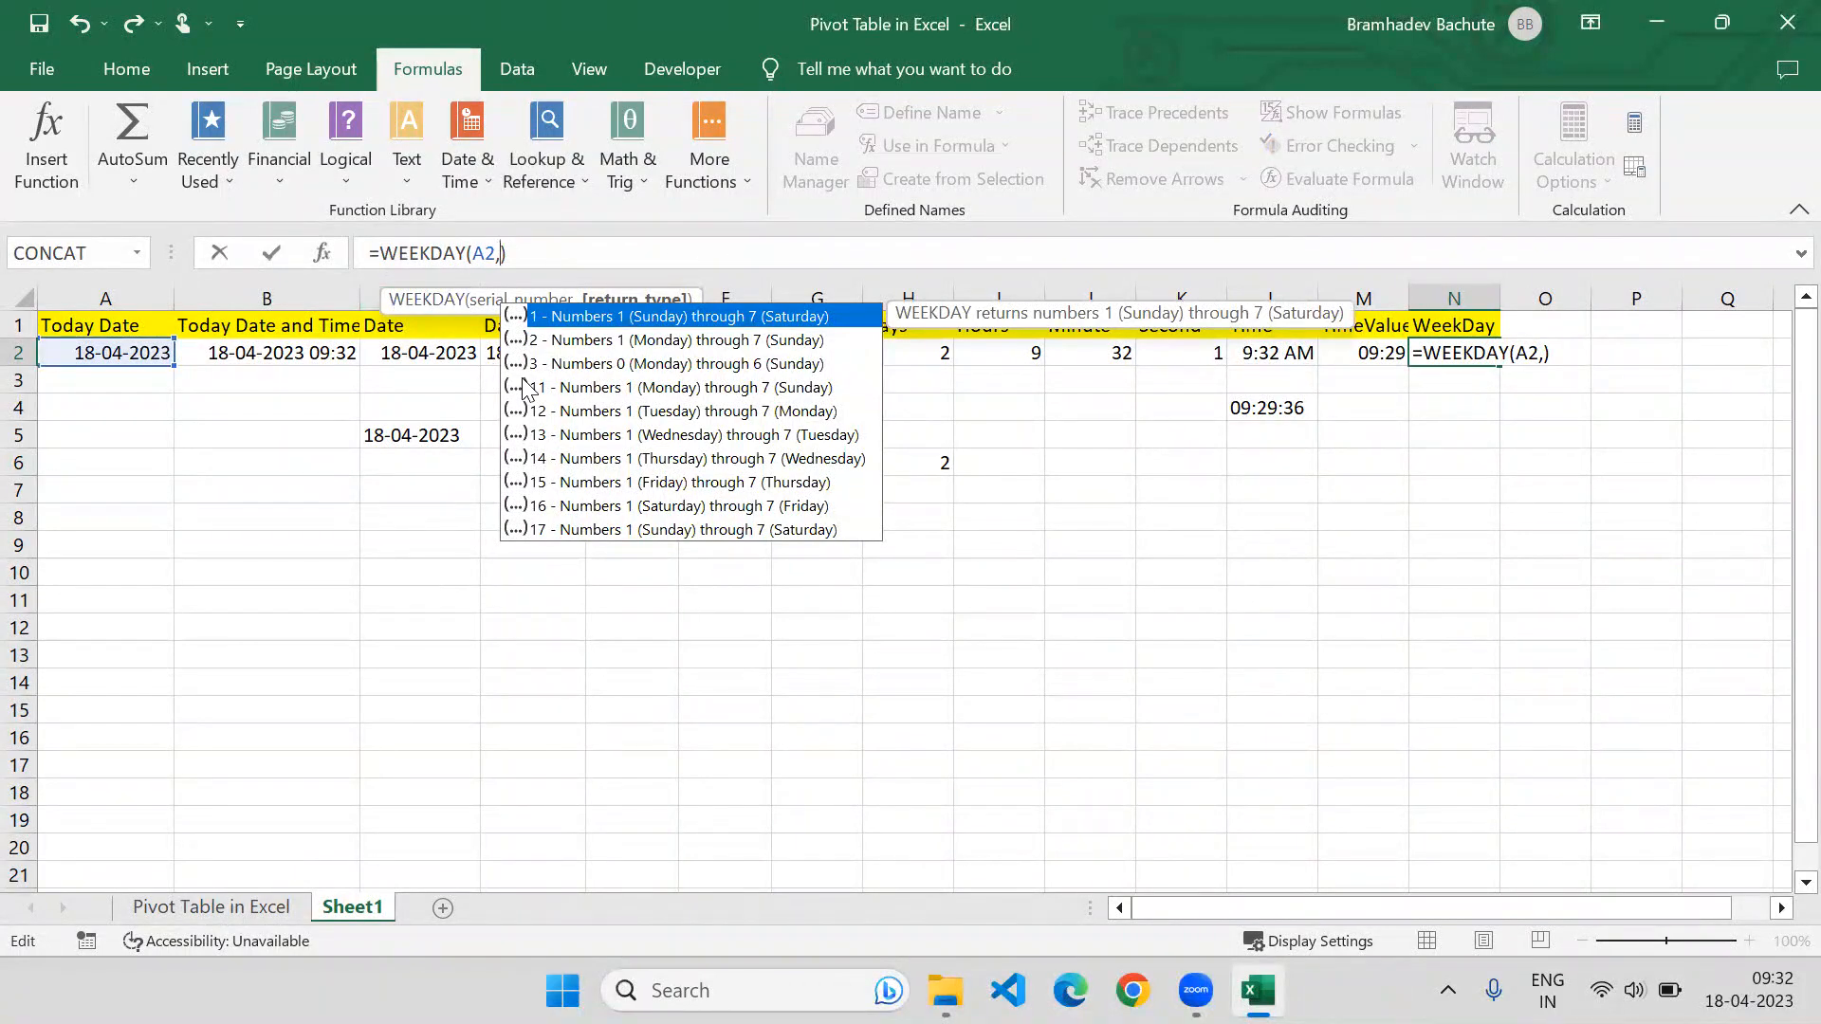
text(3)
key(Return)
key(Up)
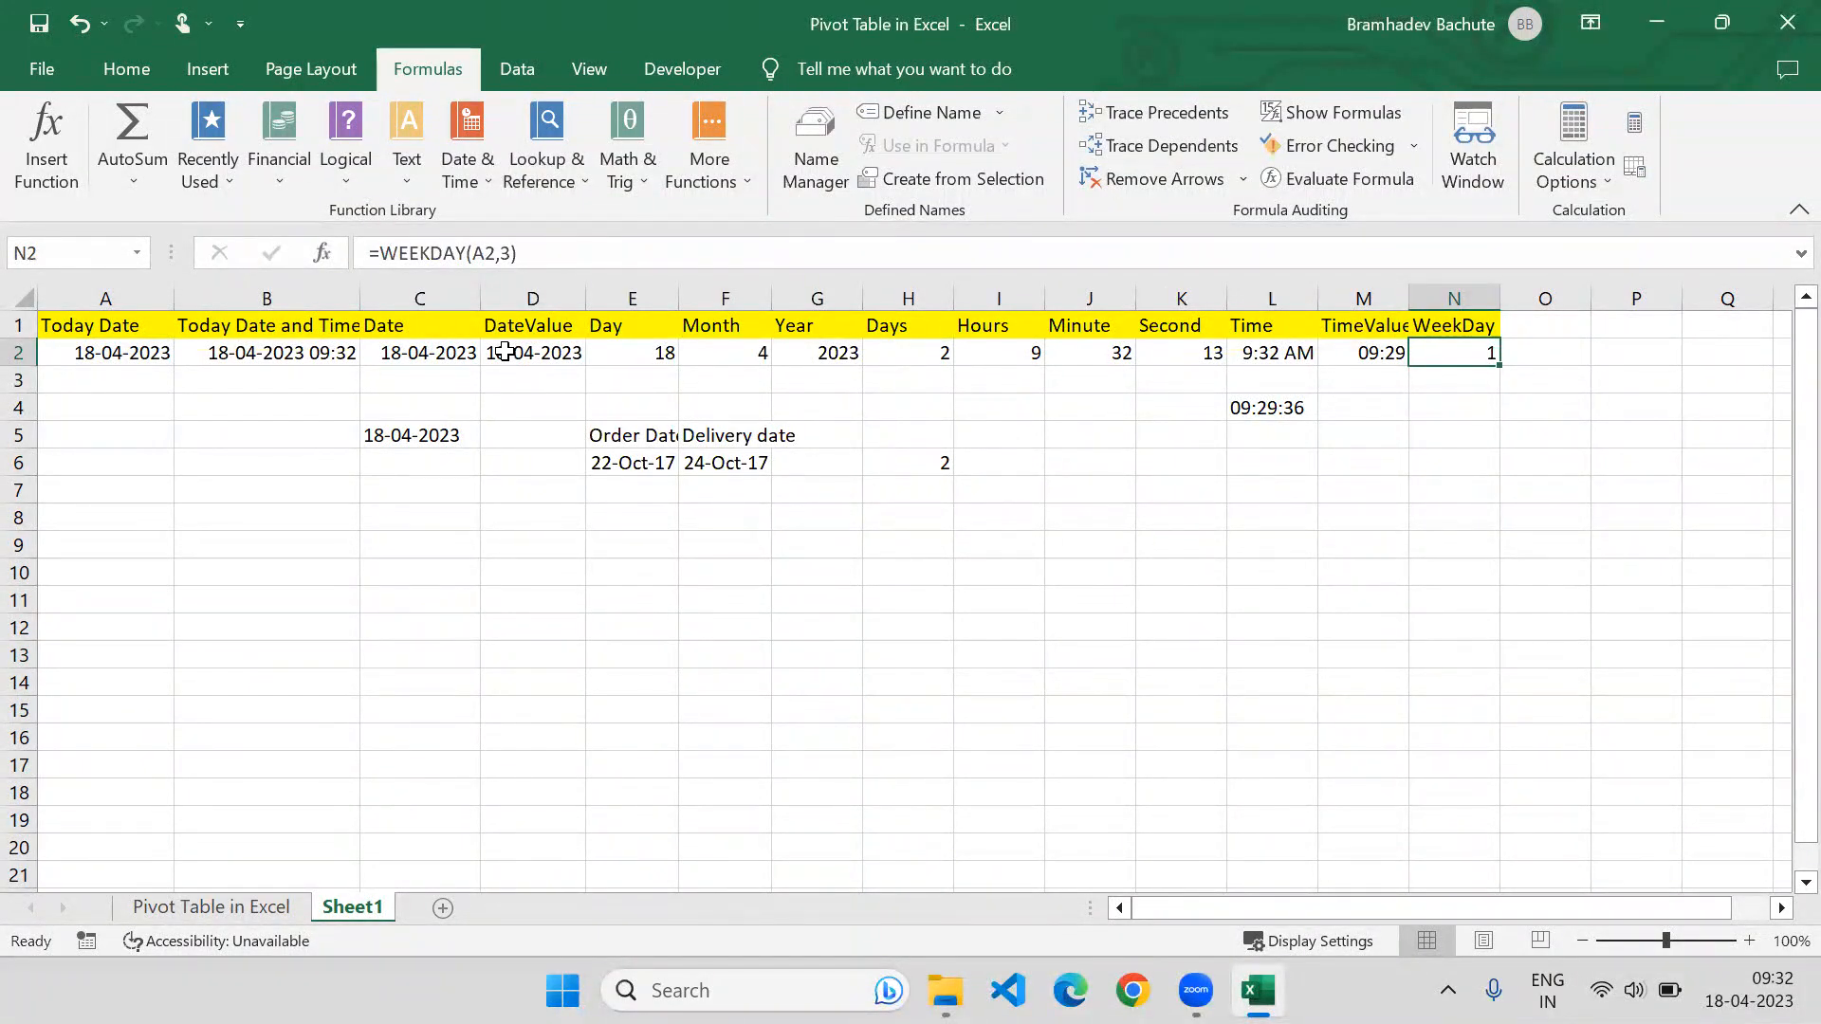
Remove the return type argument and its comma from the formula in cell N2, leaving =WEEKDAY(A2).
click(511, 252)
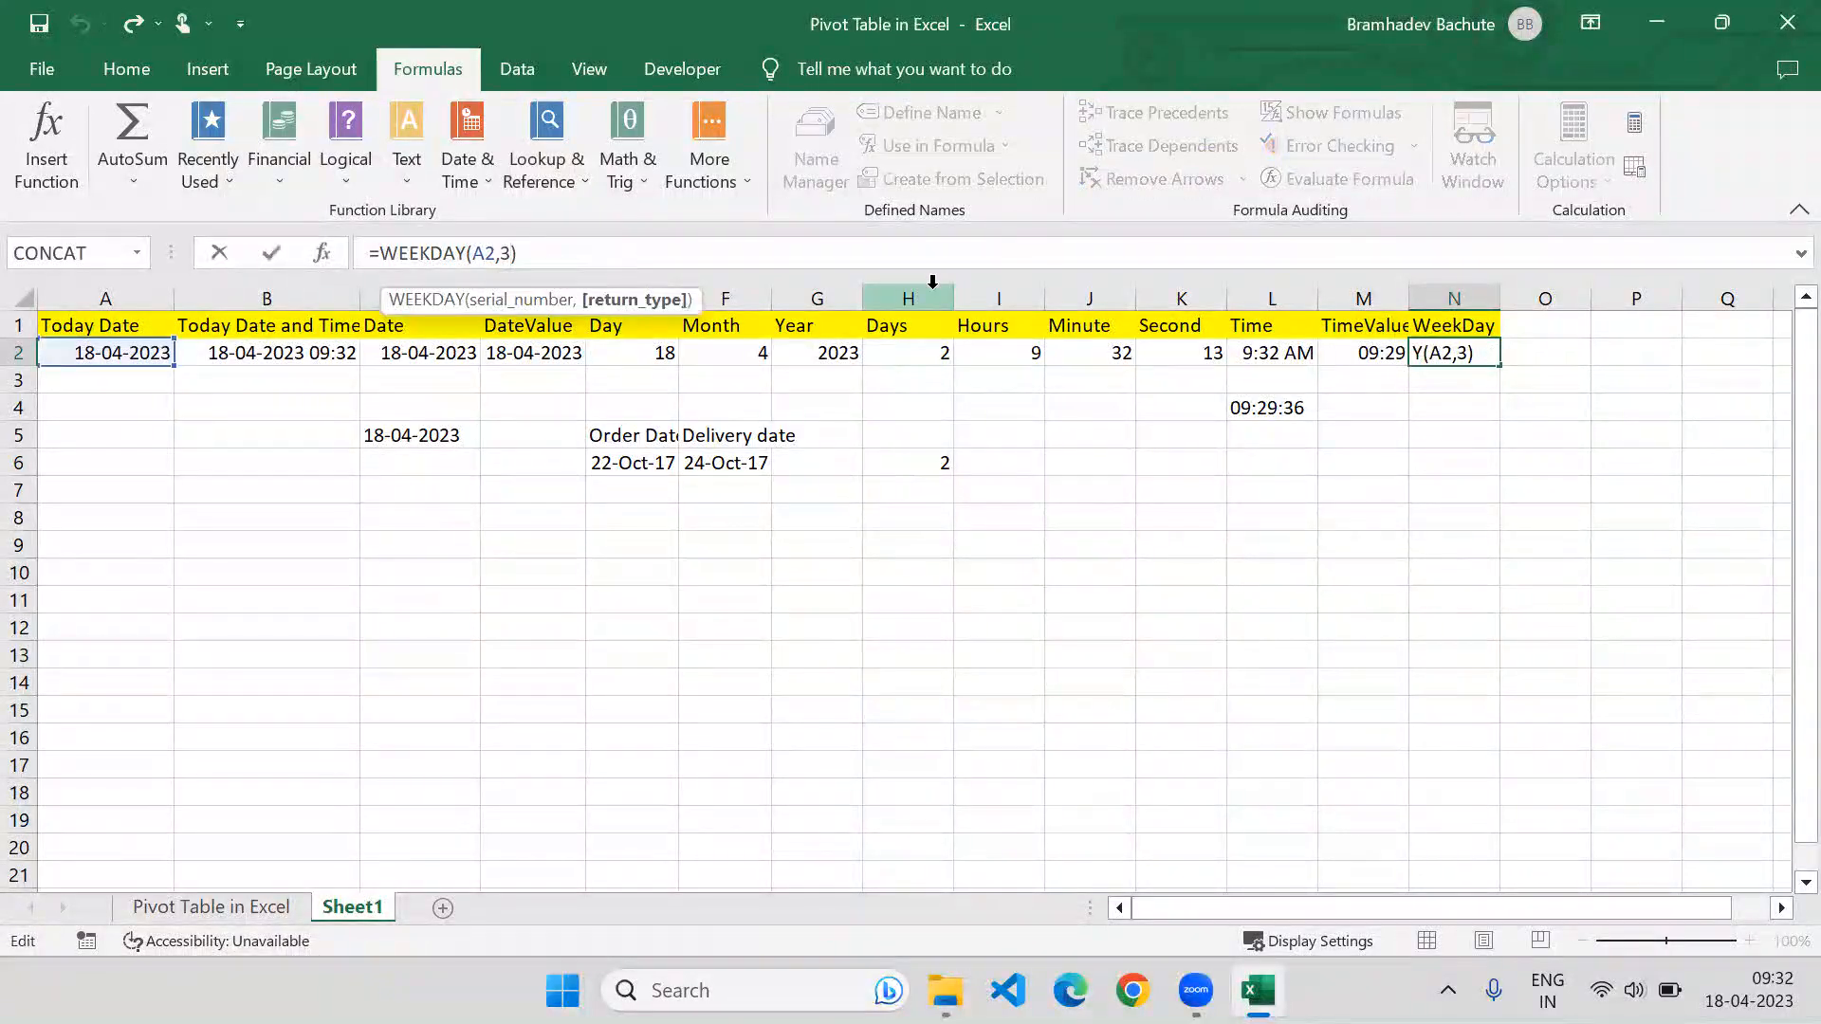
key(BackSpace)
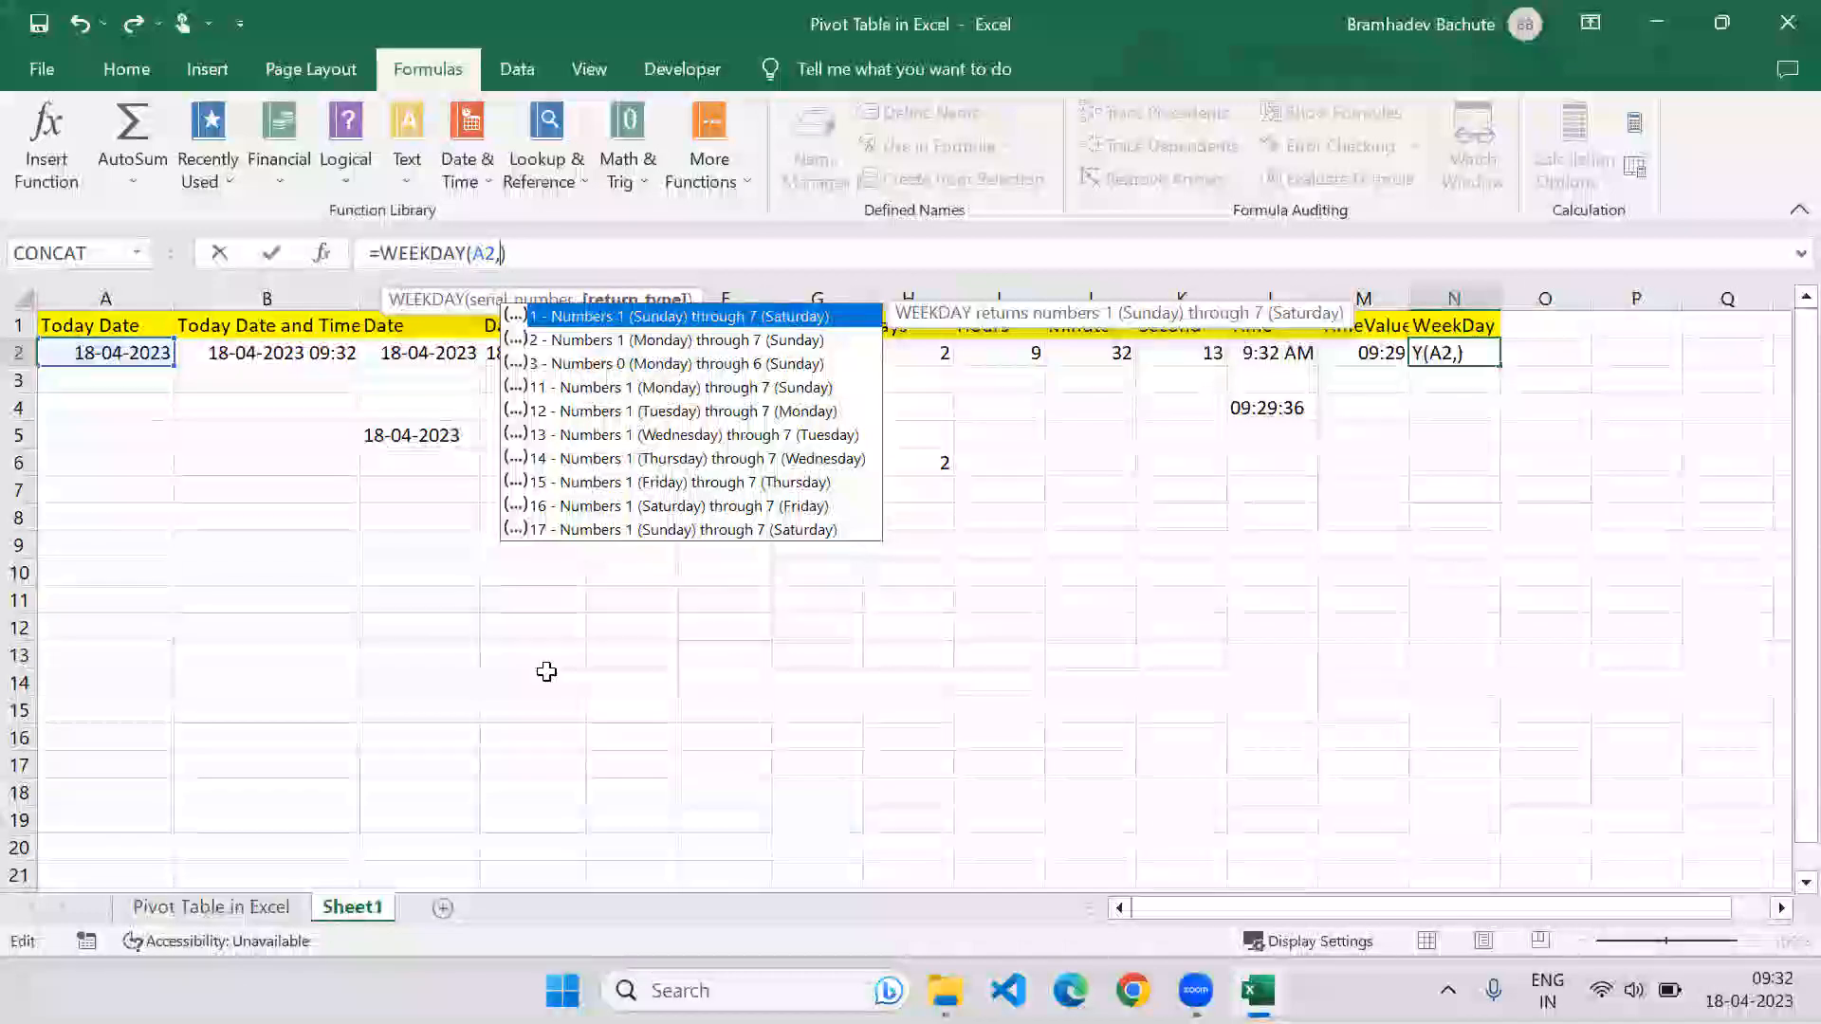
key(Return)
click(1455, 329)
click(1458, 351)
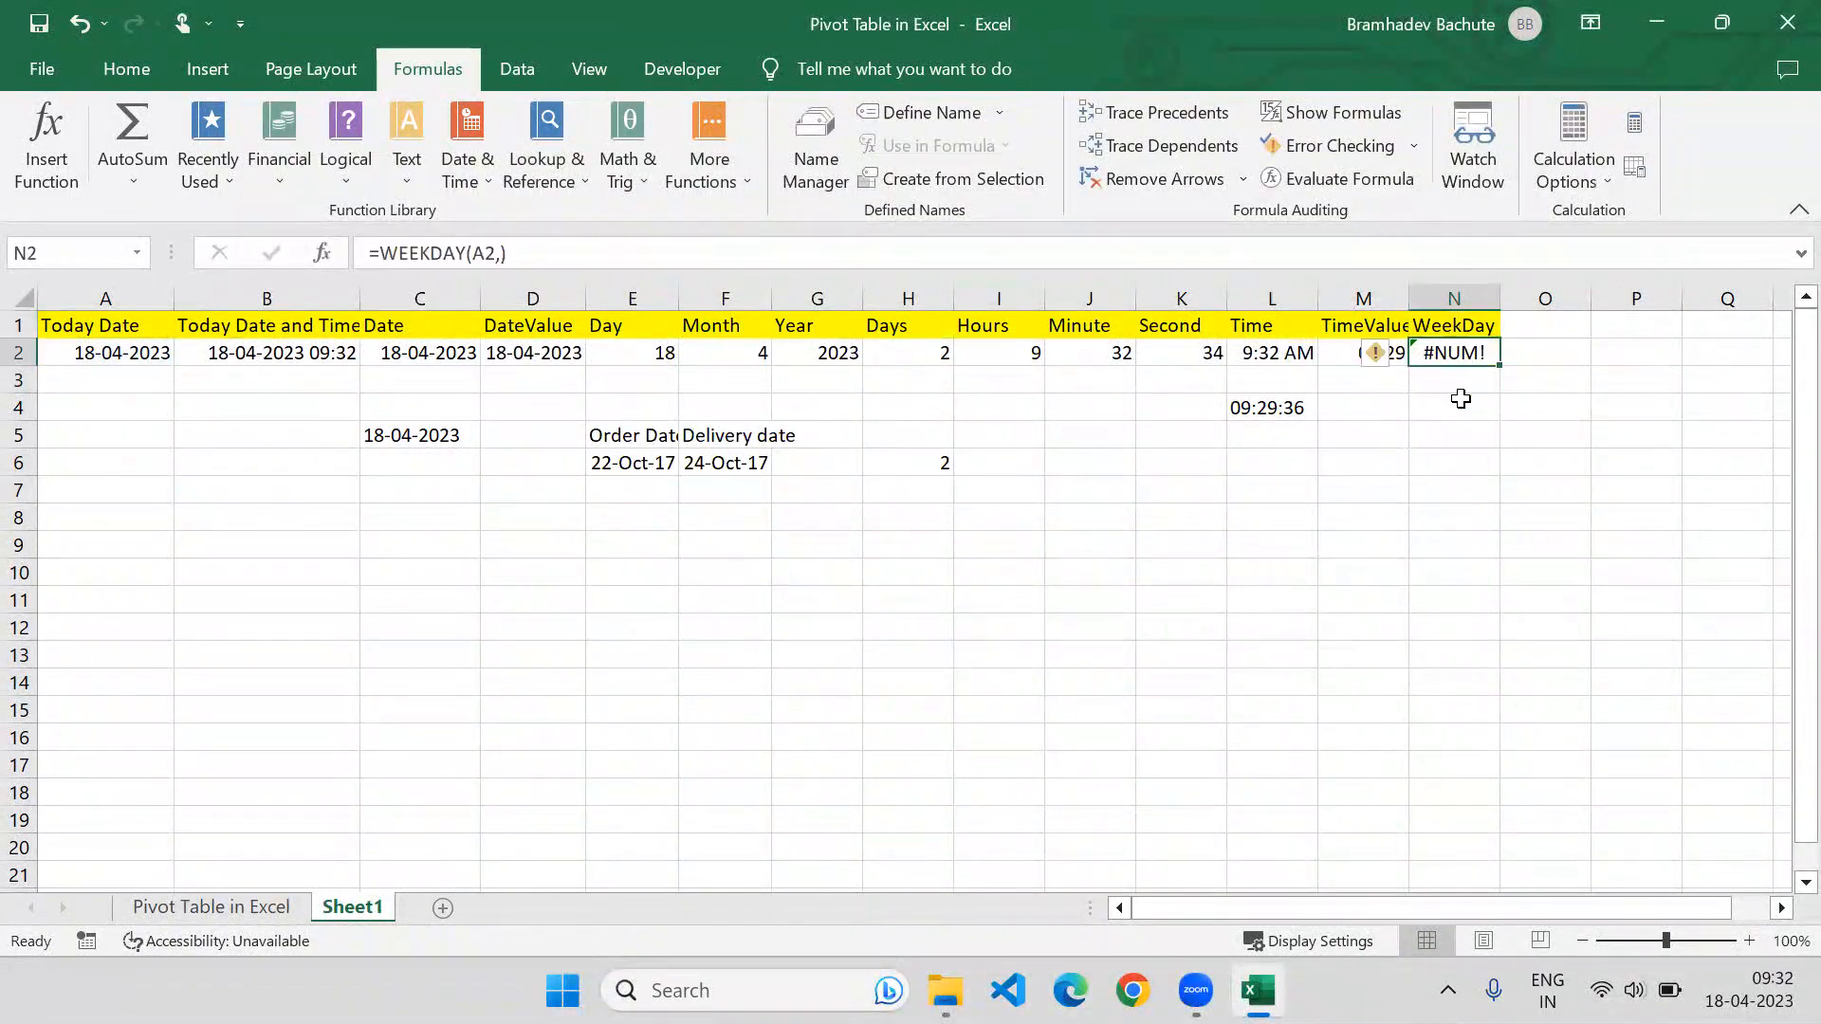
click(504, 252)
key(BackSpace)
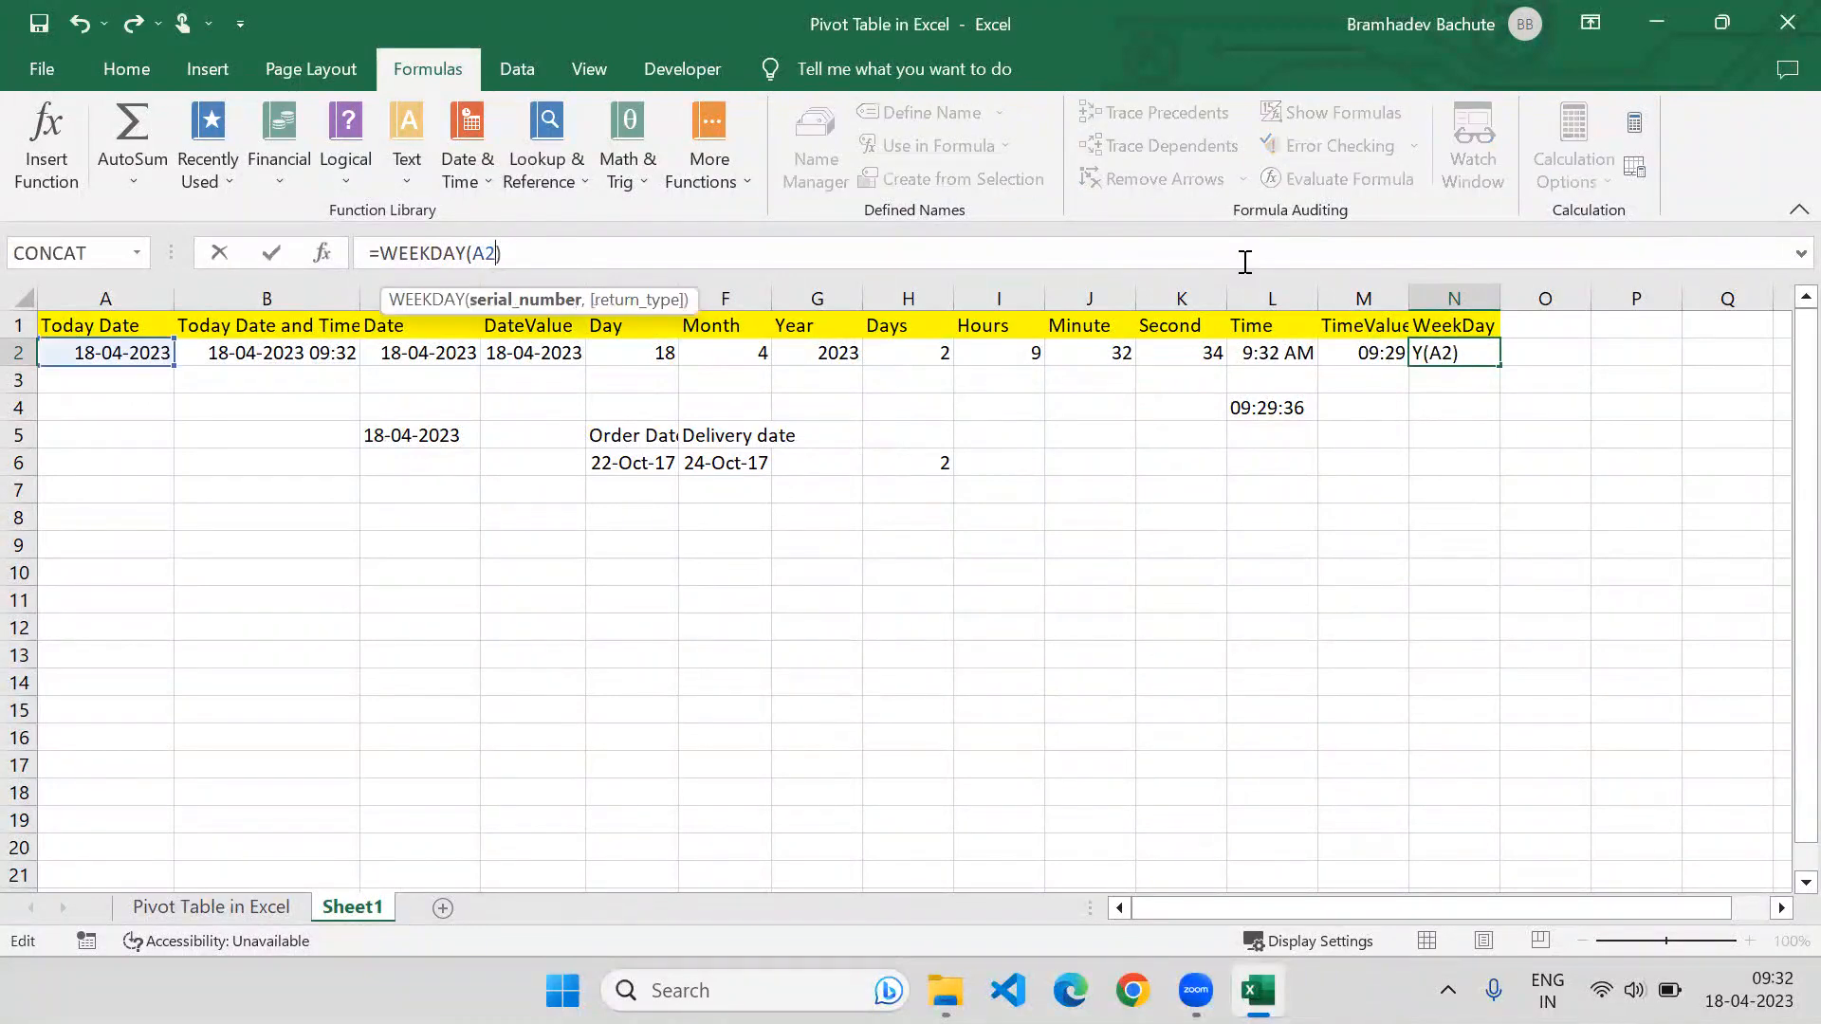
key(Return)
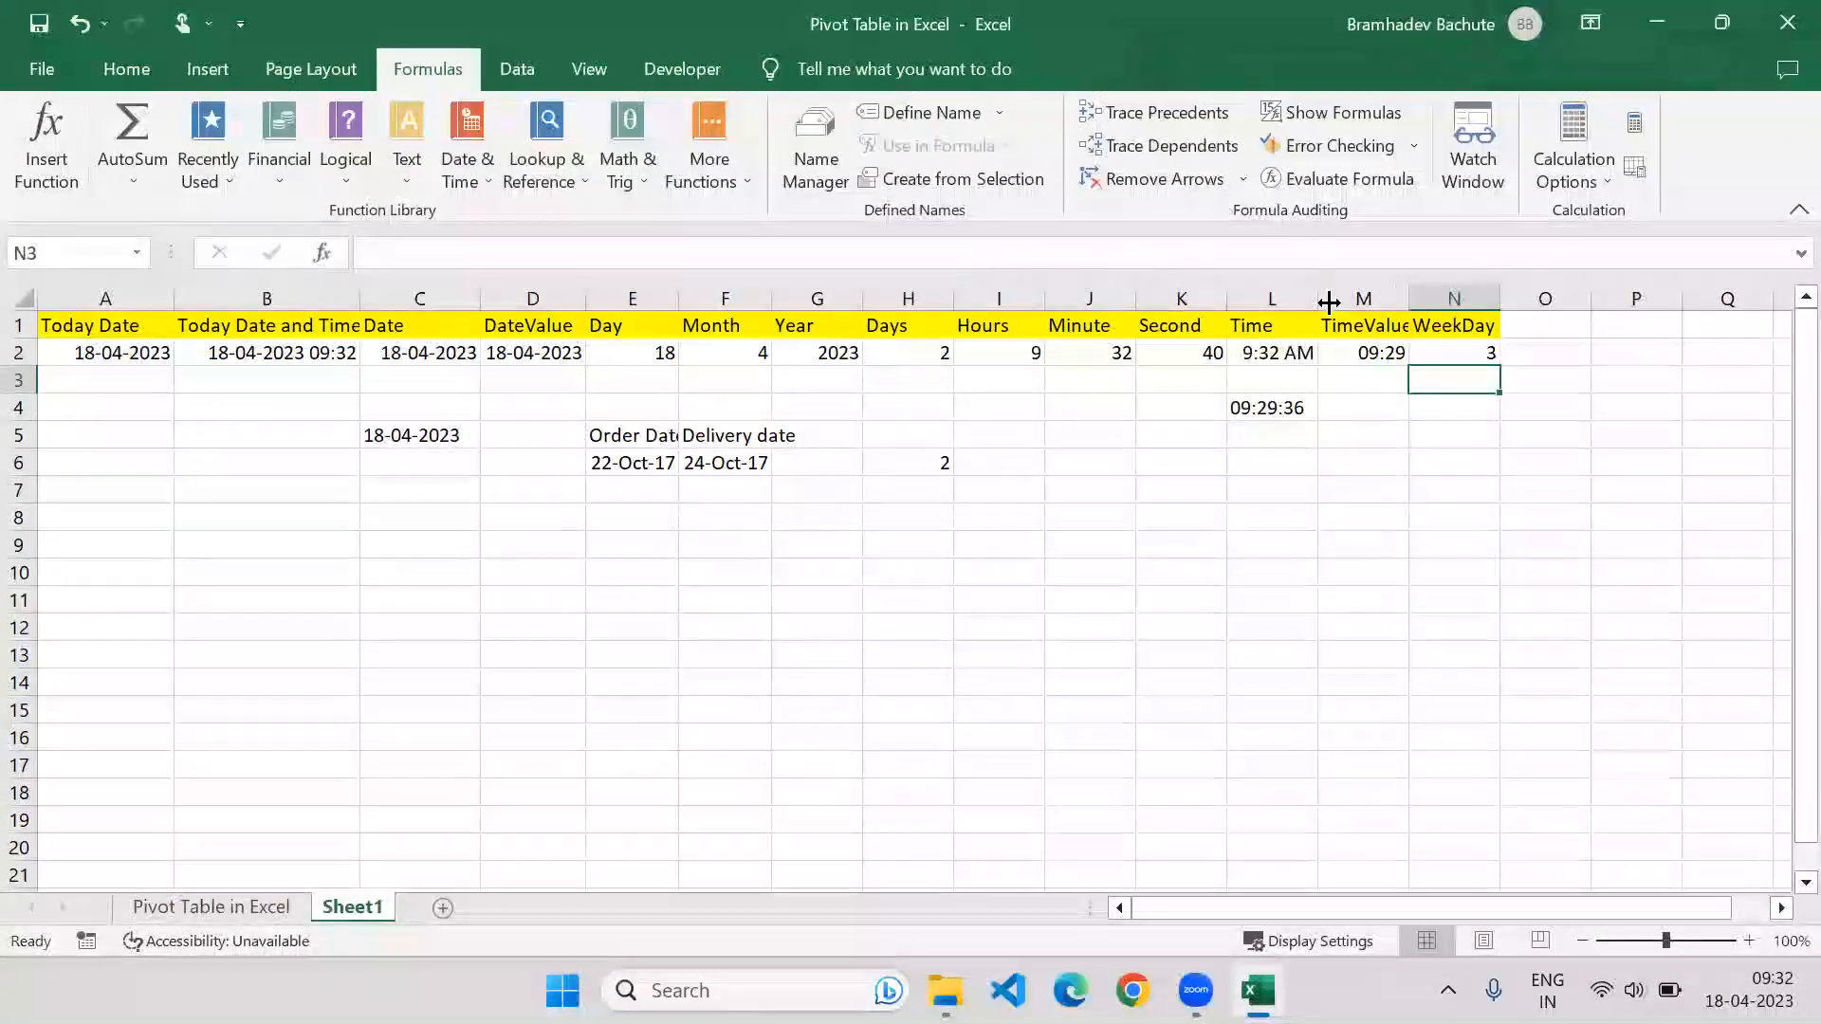
click(1439, 343)
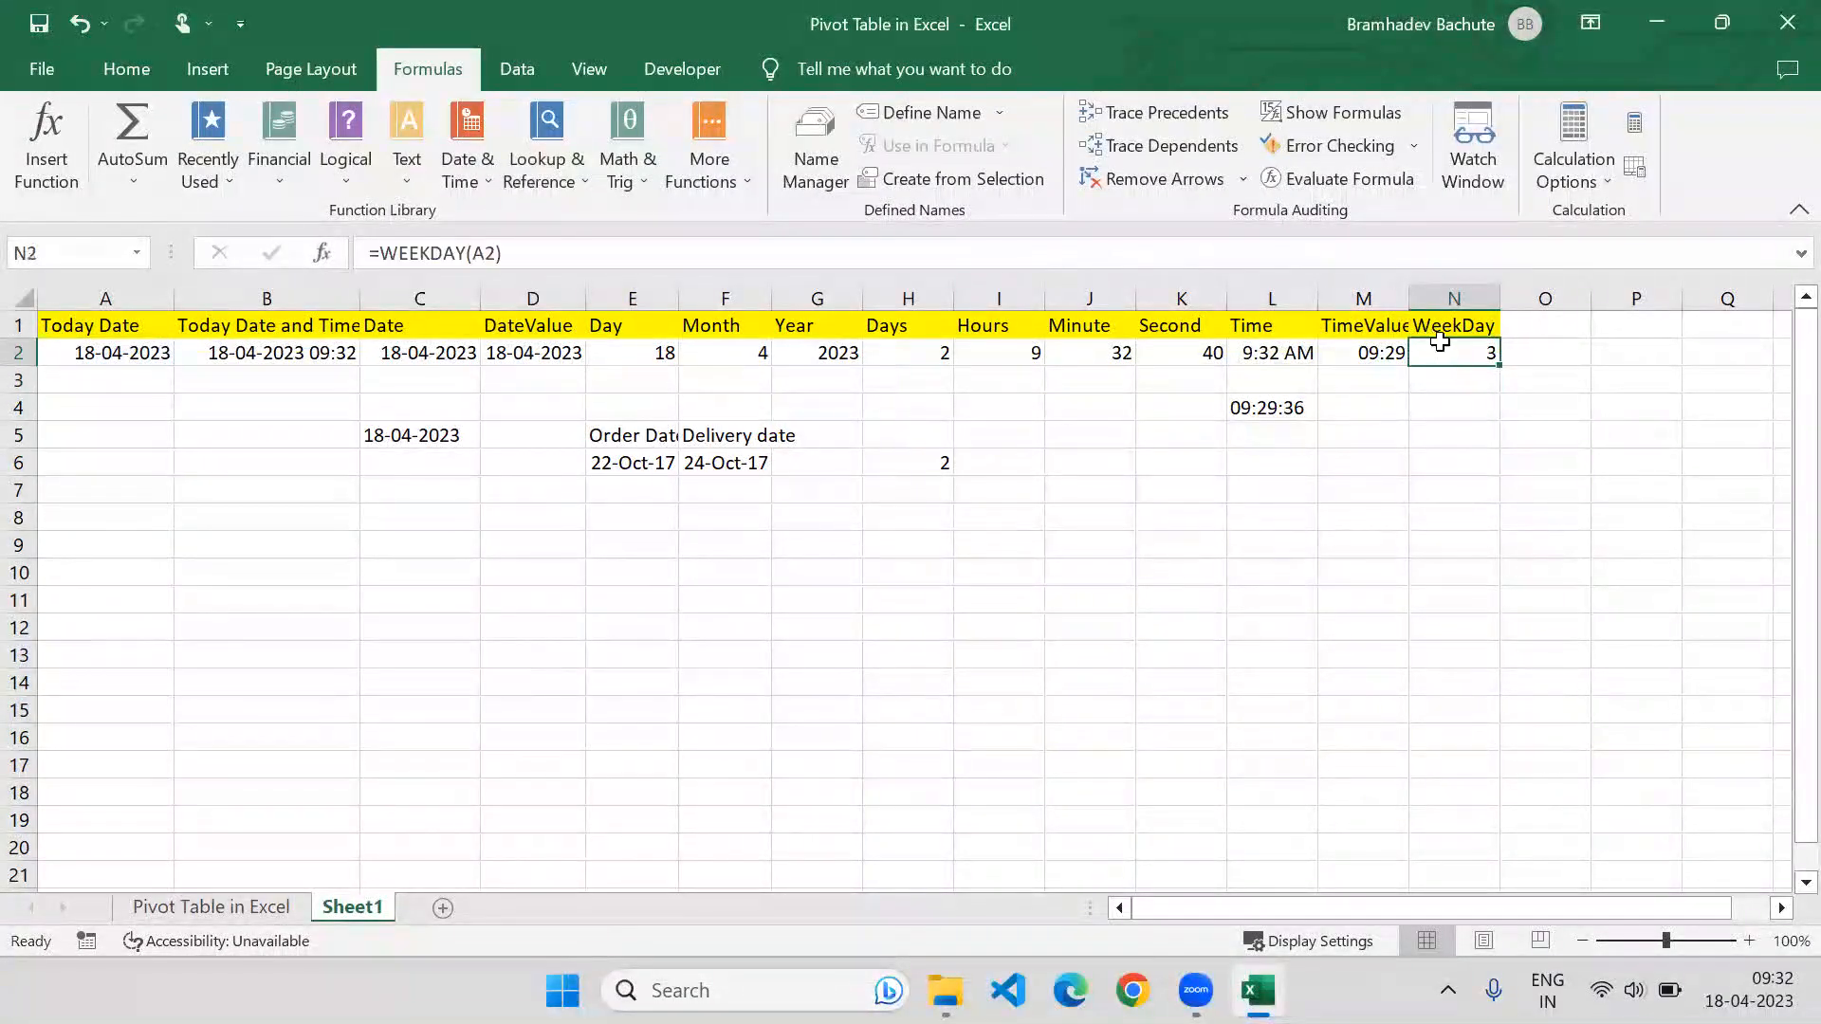
Enter the header "WeekNUm" in cell O1, beside the "WeekDay" header.
click(1542, 328)
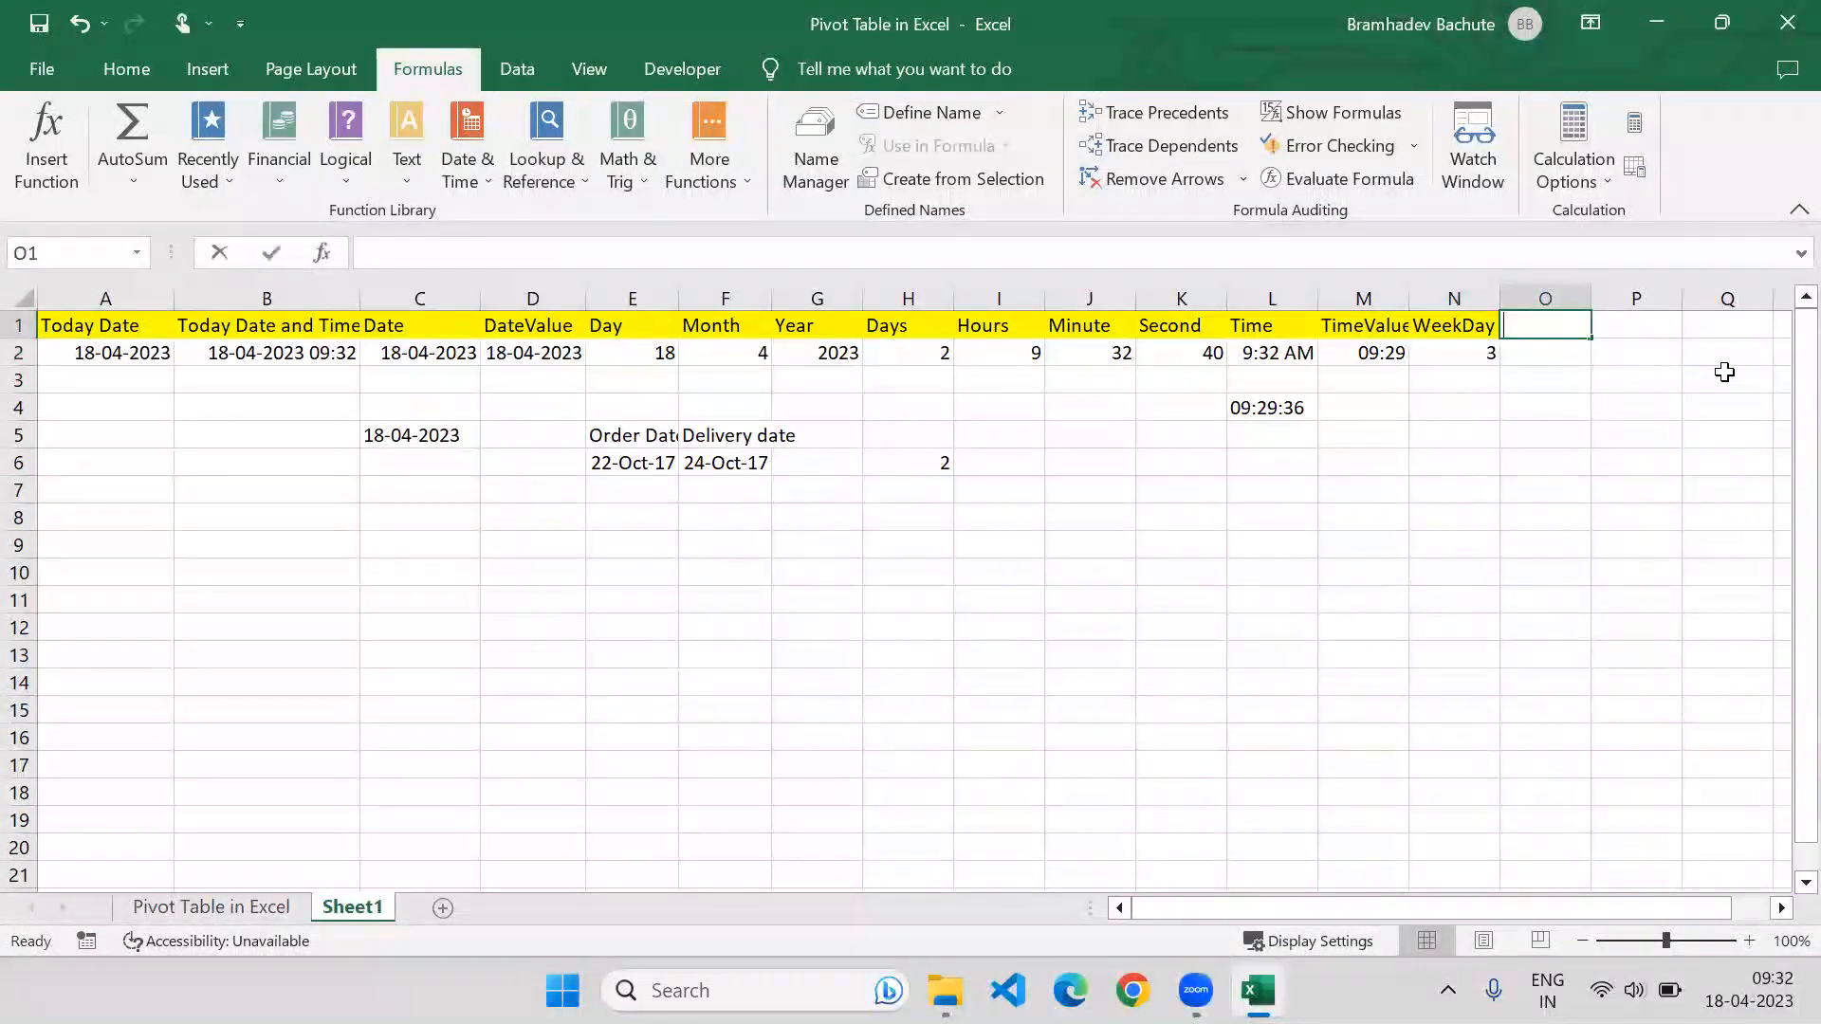
text(WeekNUm)
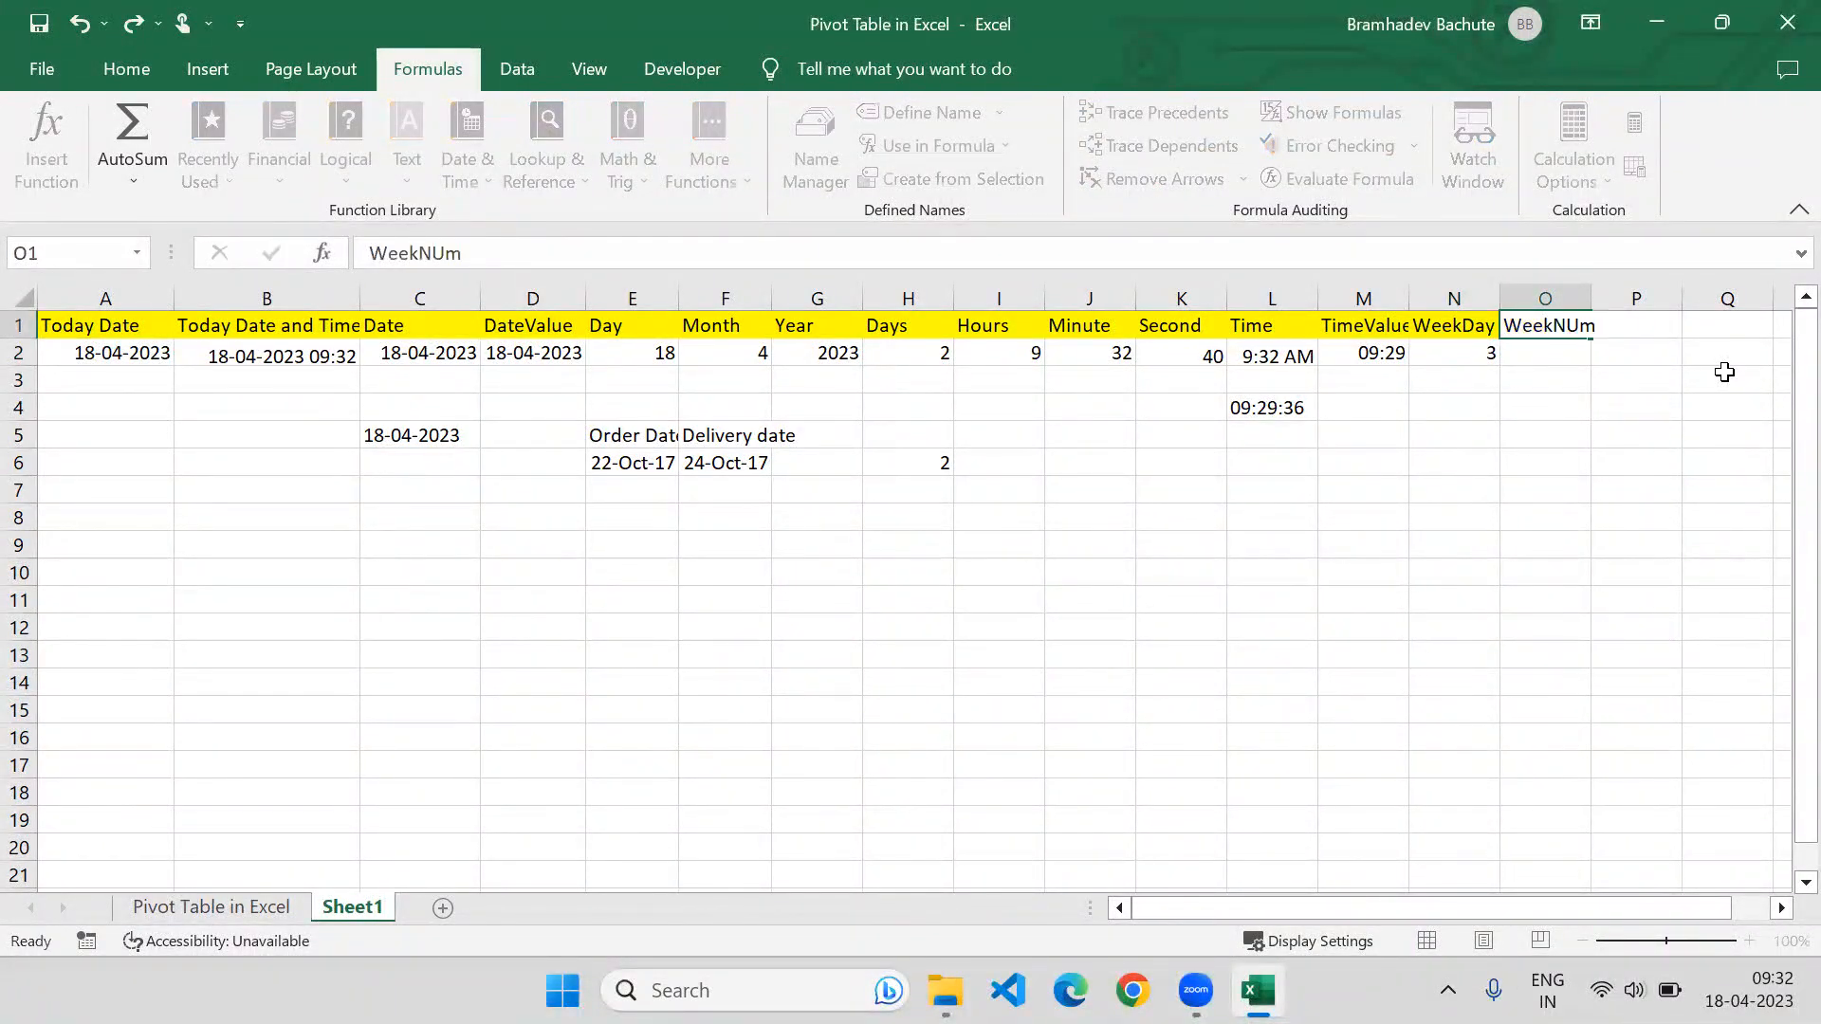
Enter the formula =WEEKNUM(A2) in cell O2 to get the week number of today's date.
key(Return)
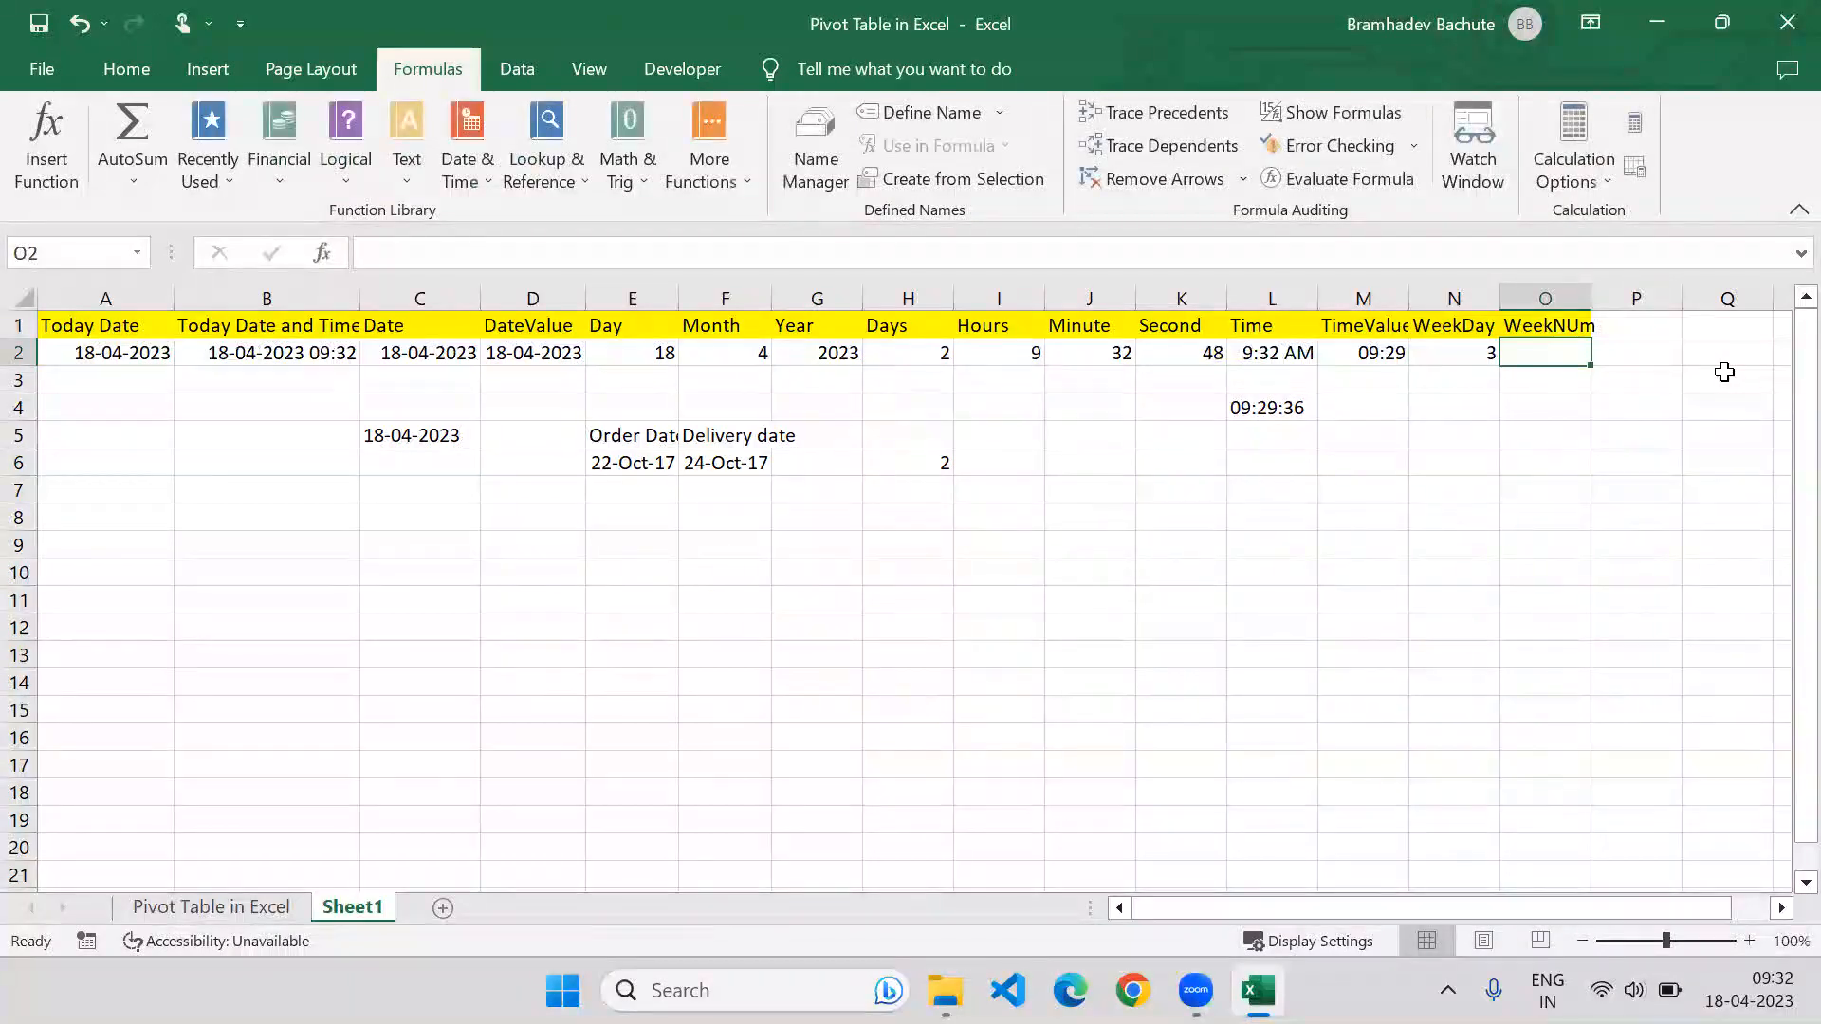
text(=)
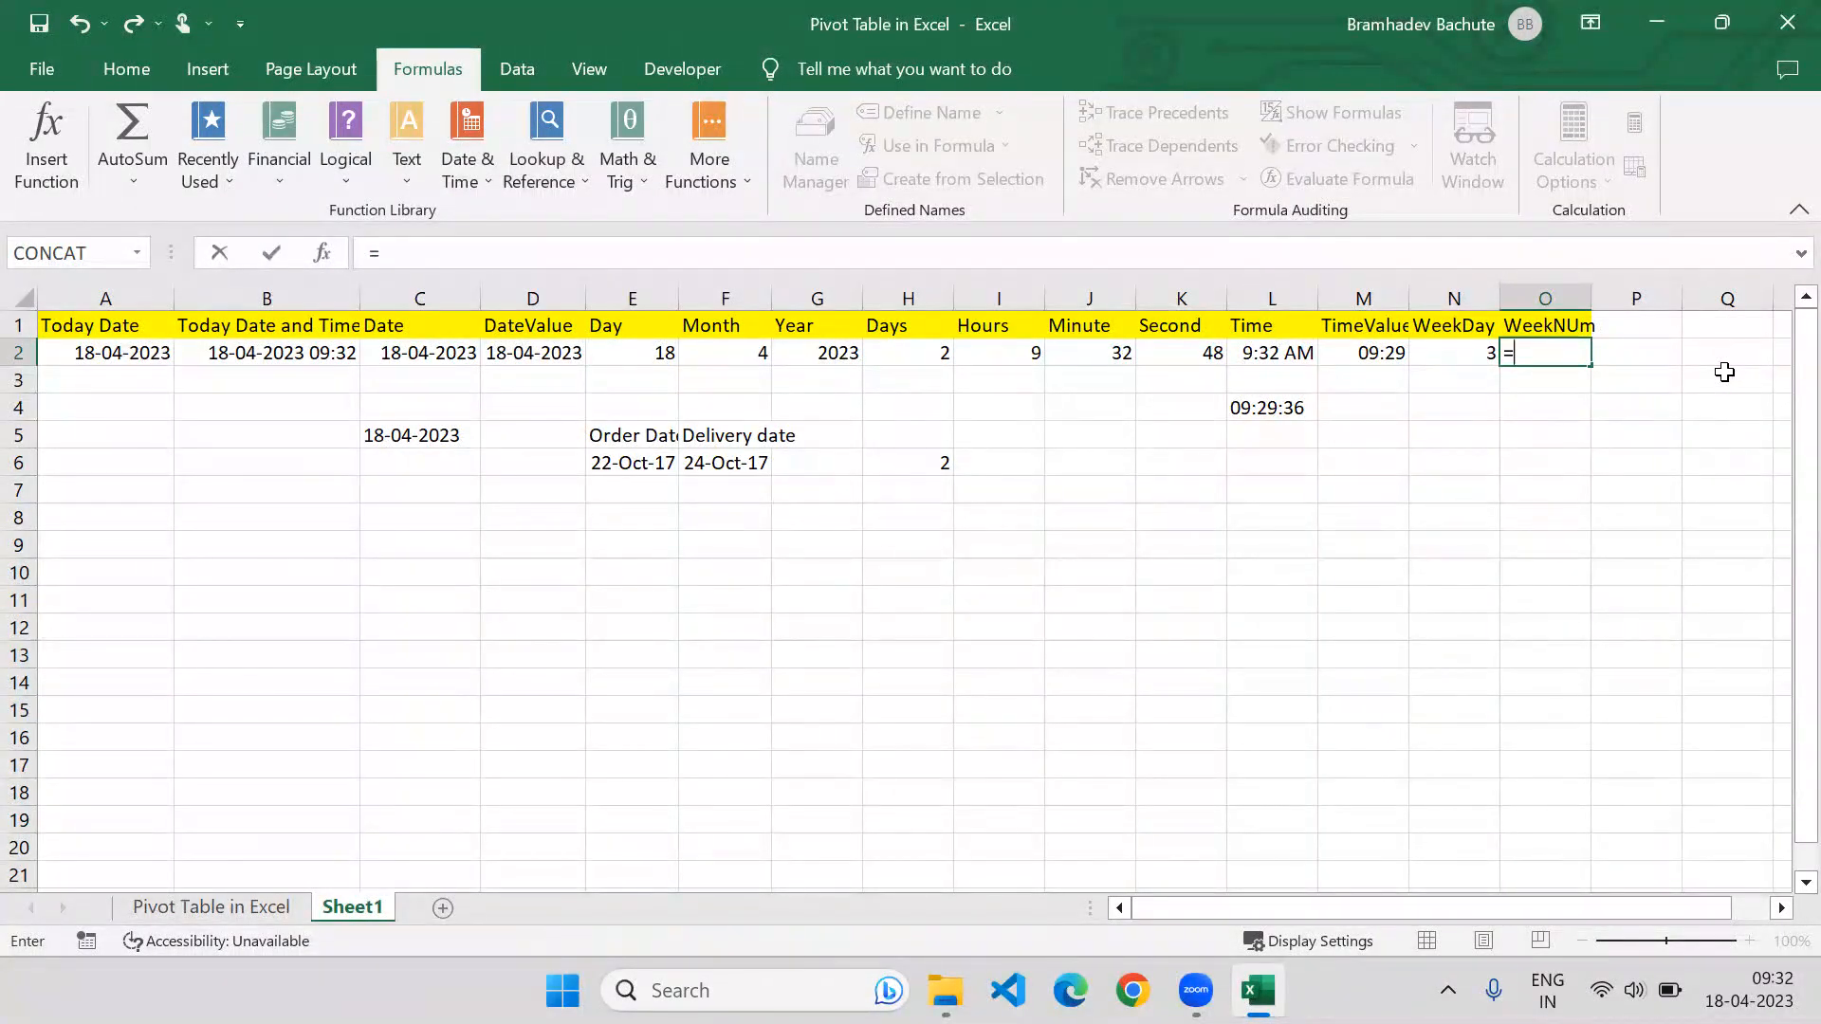
text(week)
key(Down)
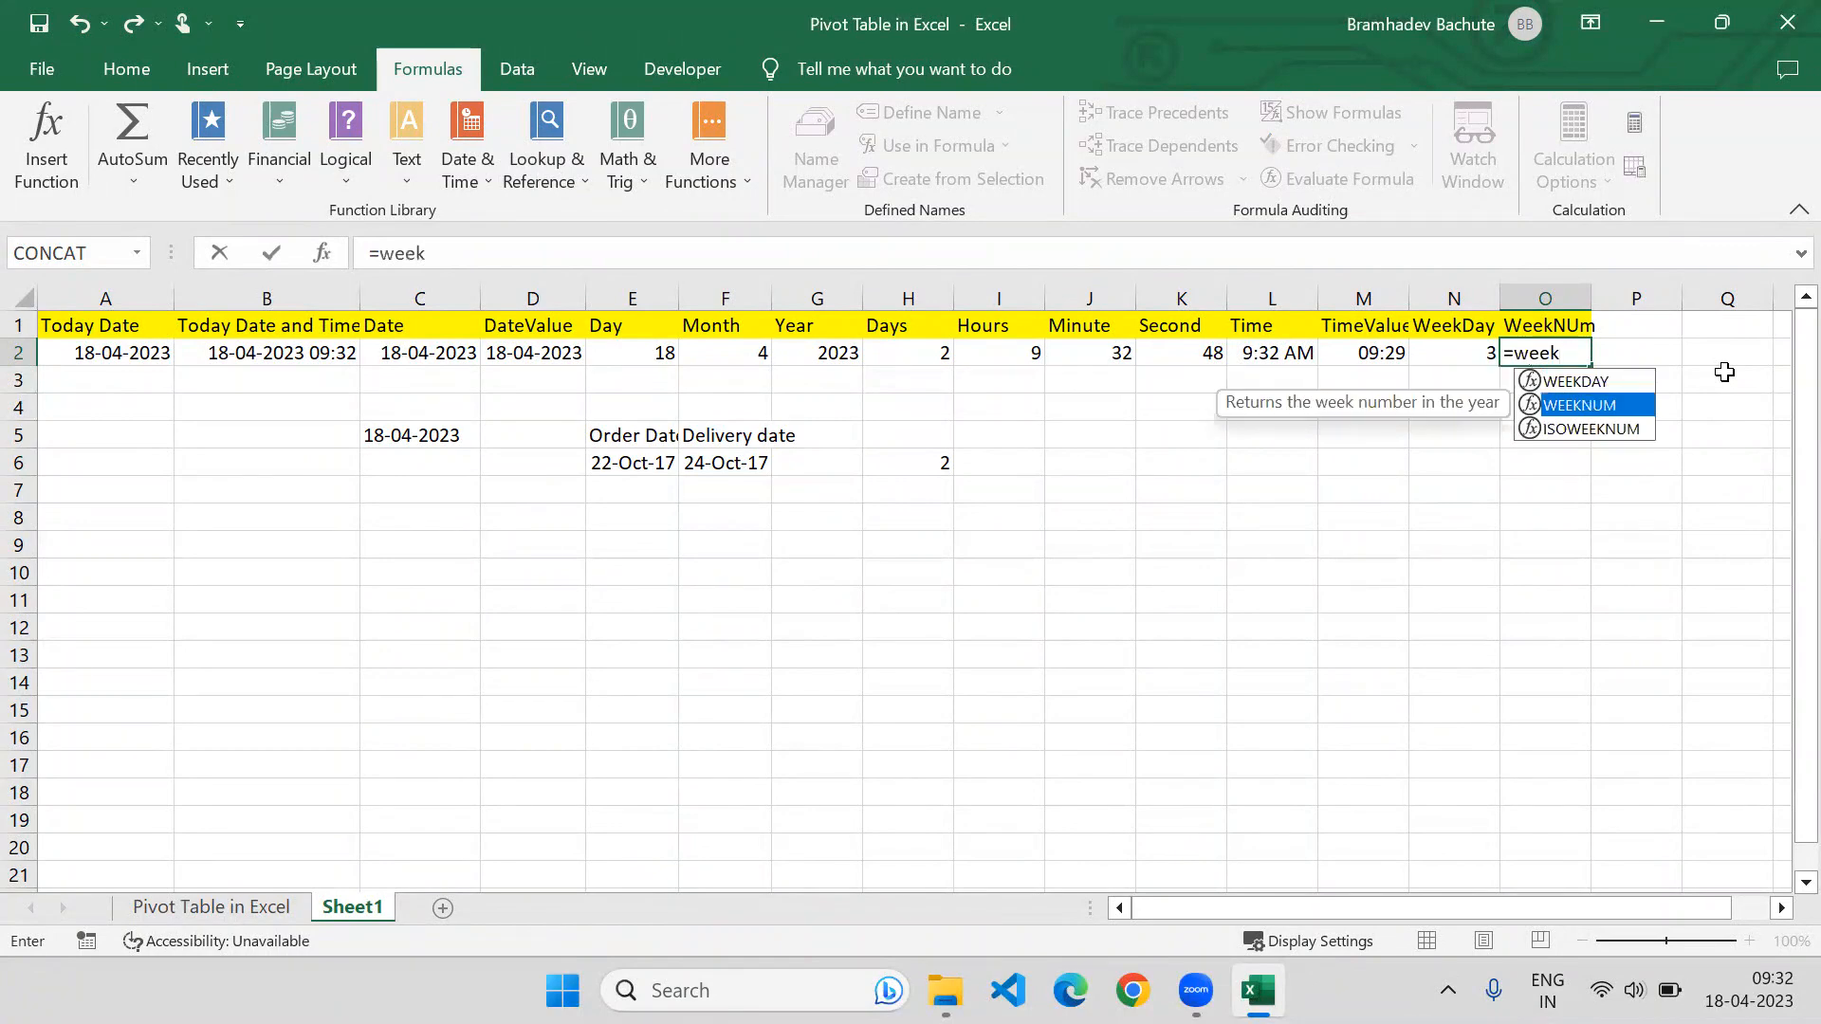
key(Tab)
key(Left)
key(Left)
key(Left)
key(Left)
key(Left)
key(Left)
key(Left)
key(Left)
key(Left)
key(Left)
key(Left)
key(Left)
key(Left)
key(Left)
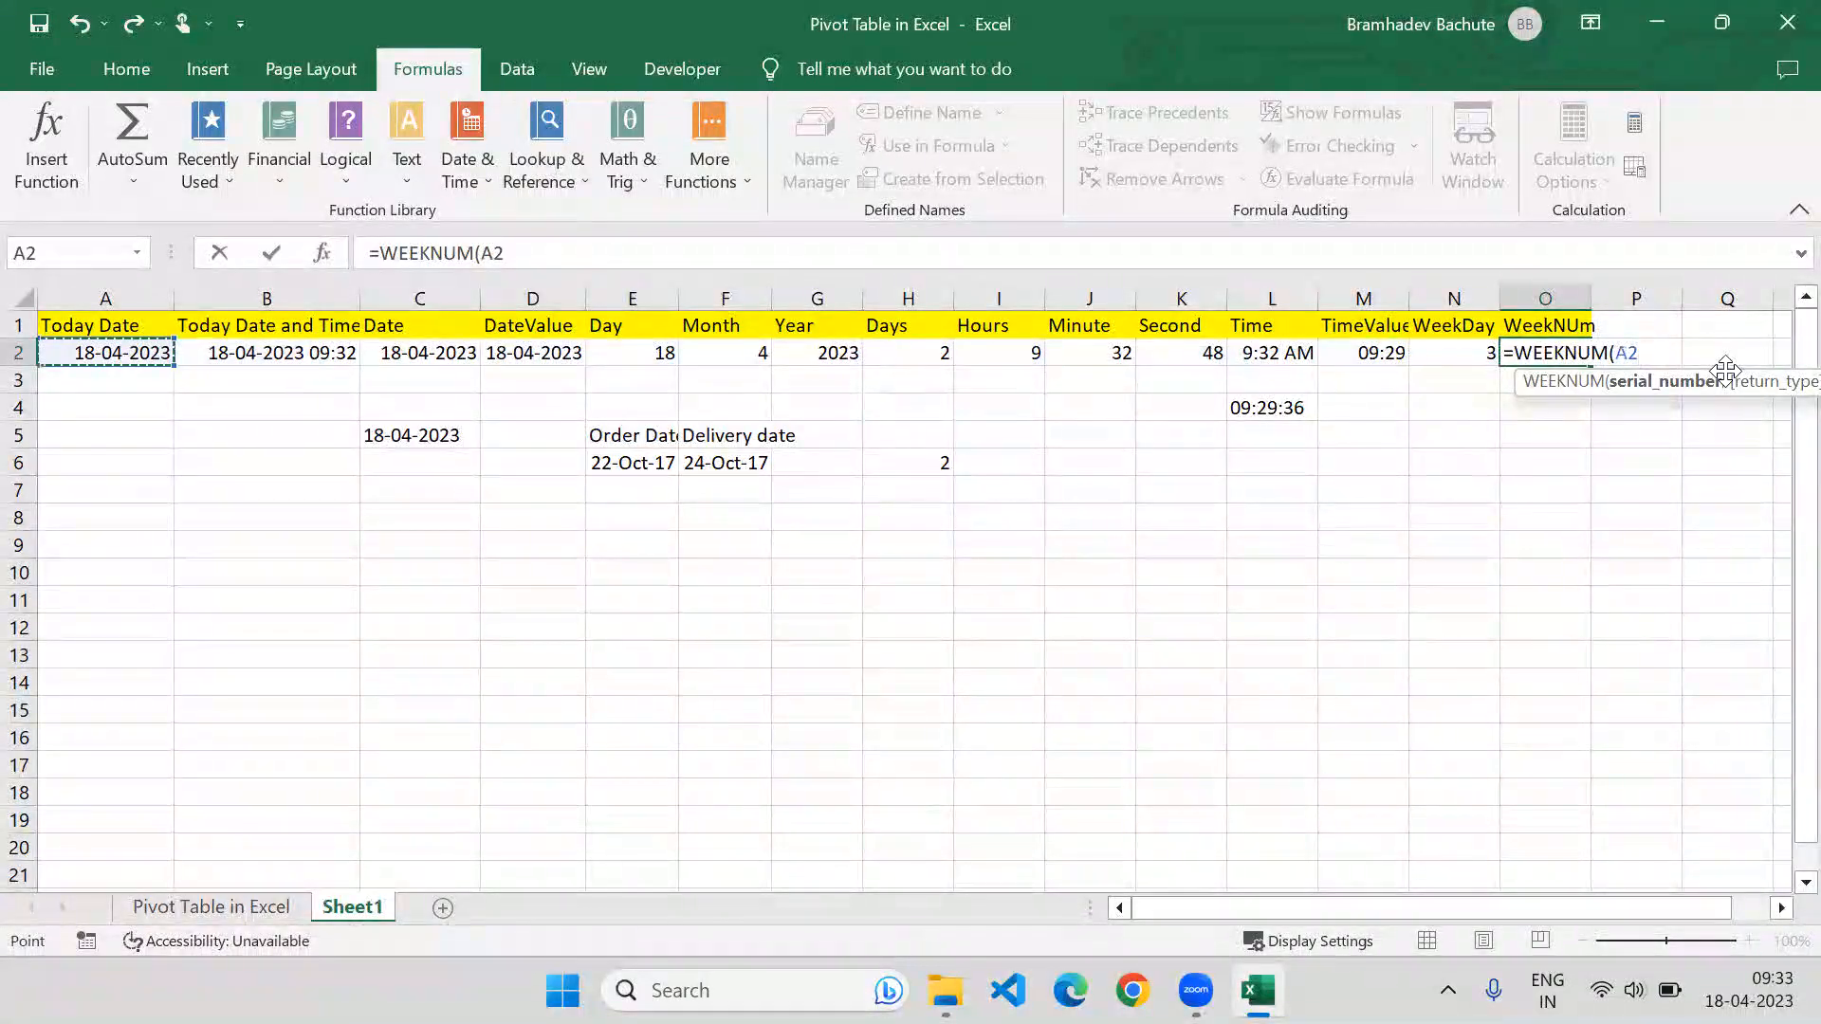
key(Return)
key(Up)
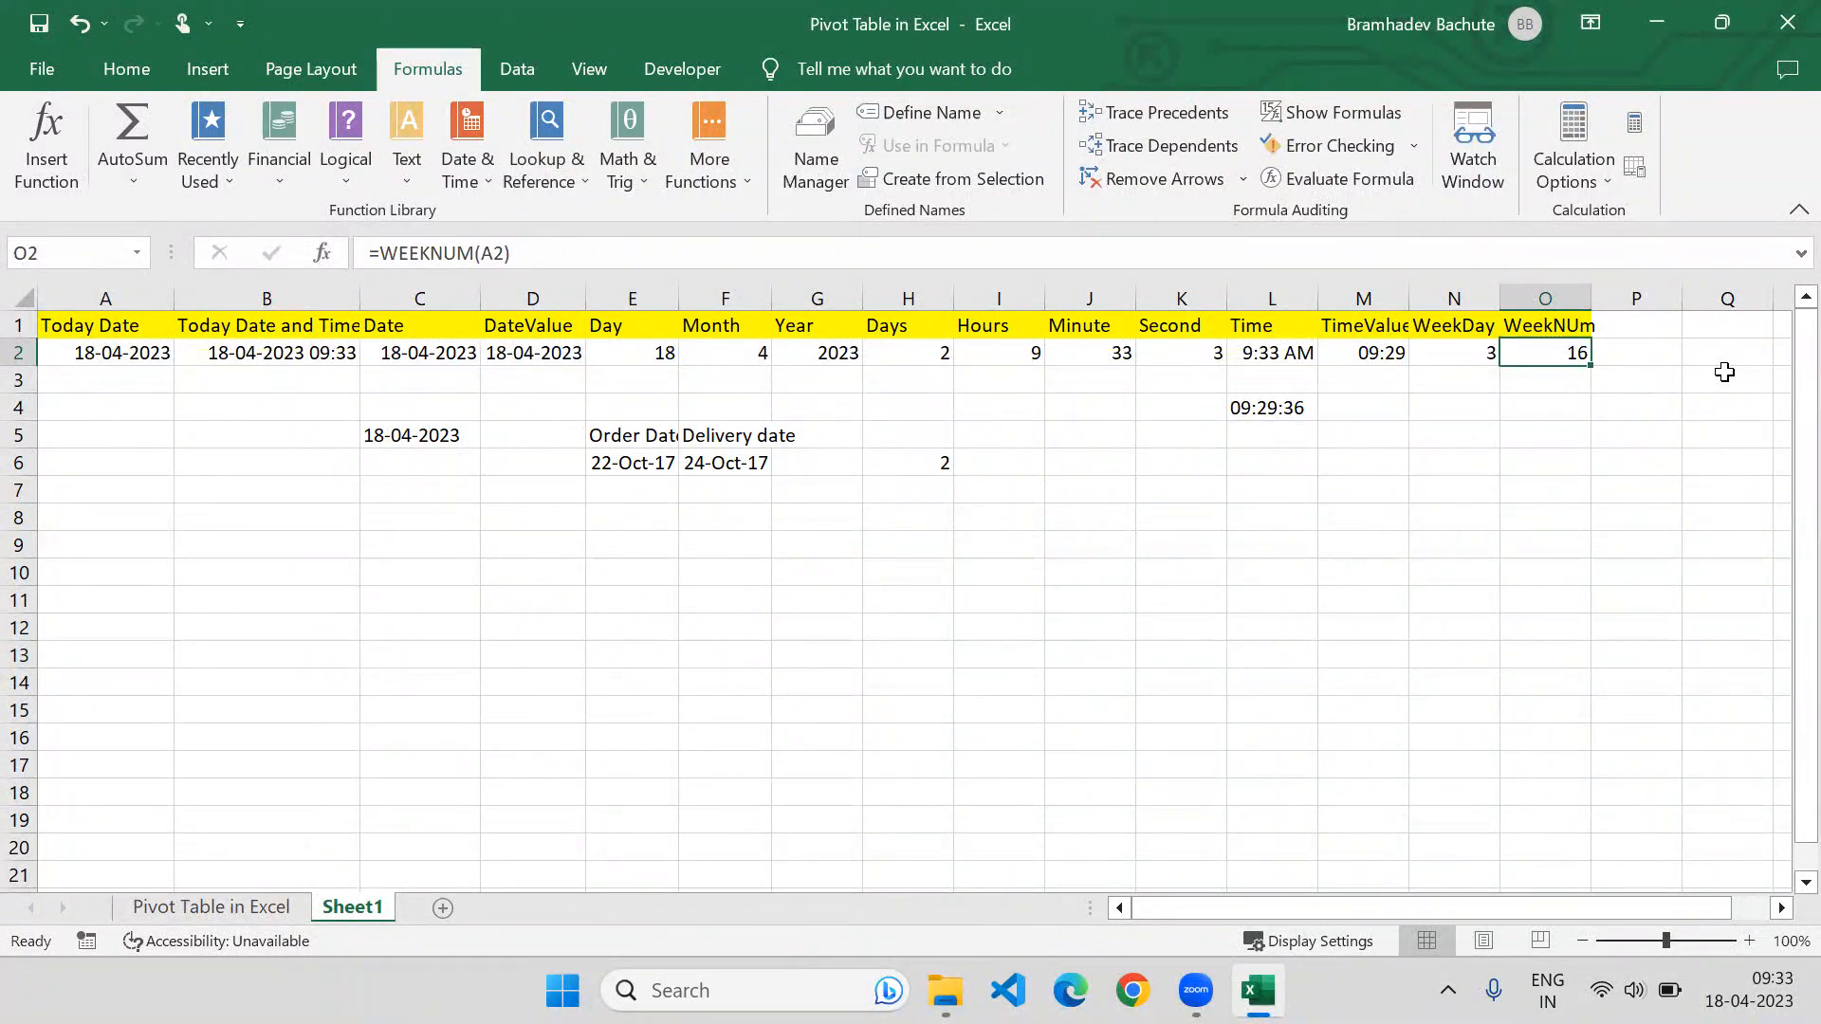
Enter the header "WorkDay" in cell P1, beside the week number header.
key(Up)
key(Right)
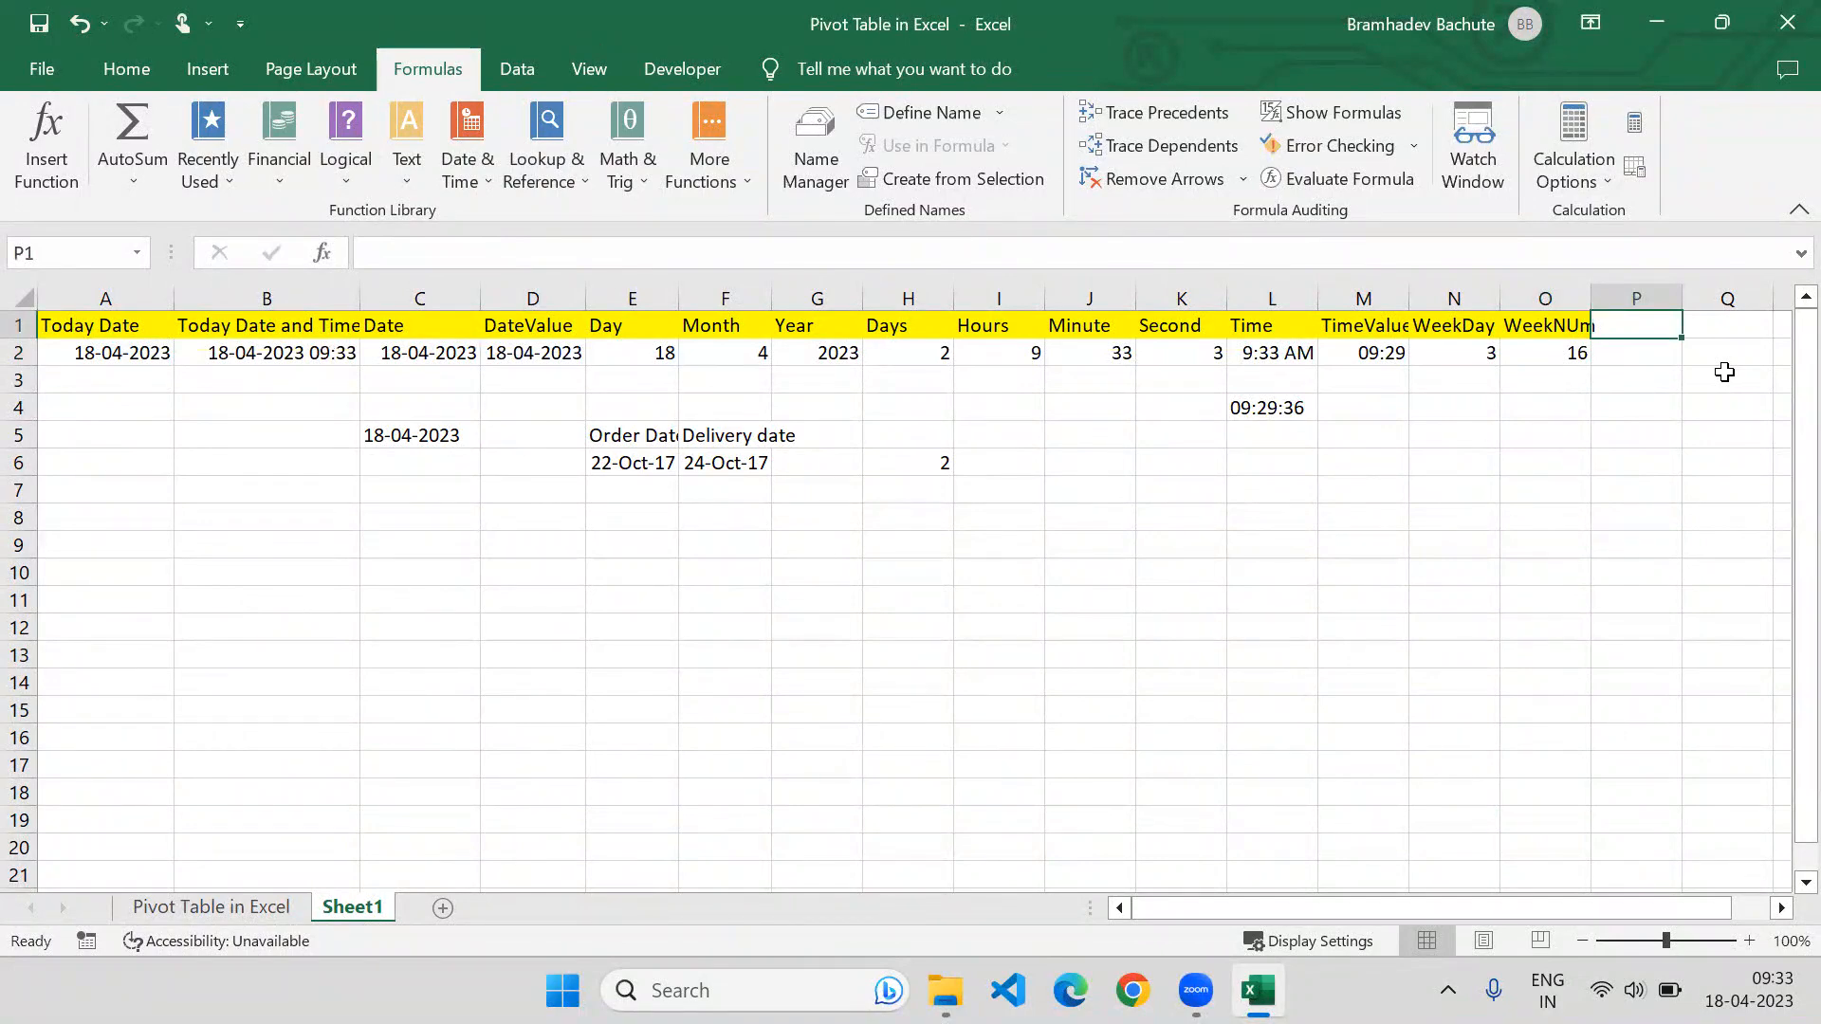
text(WorkDay)
key(Return)
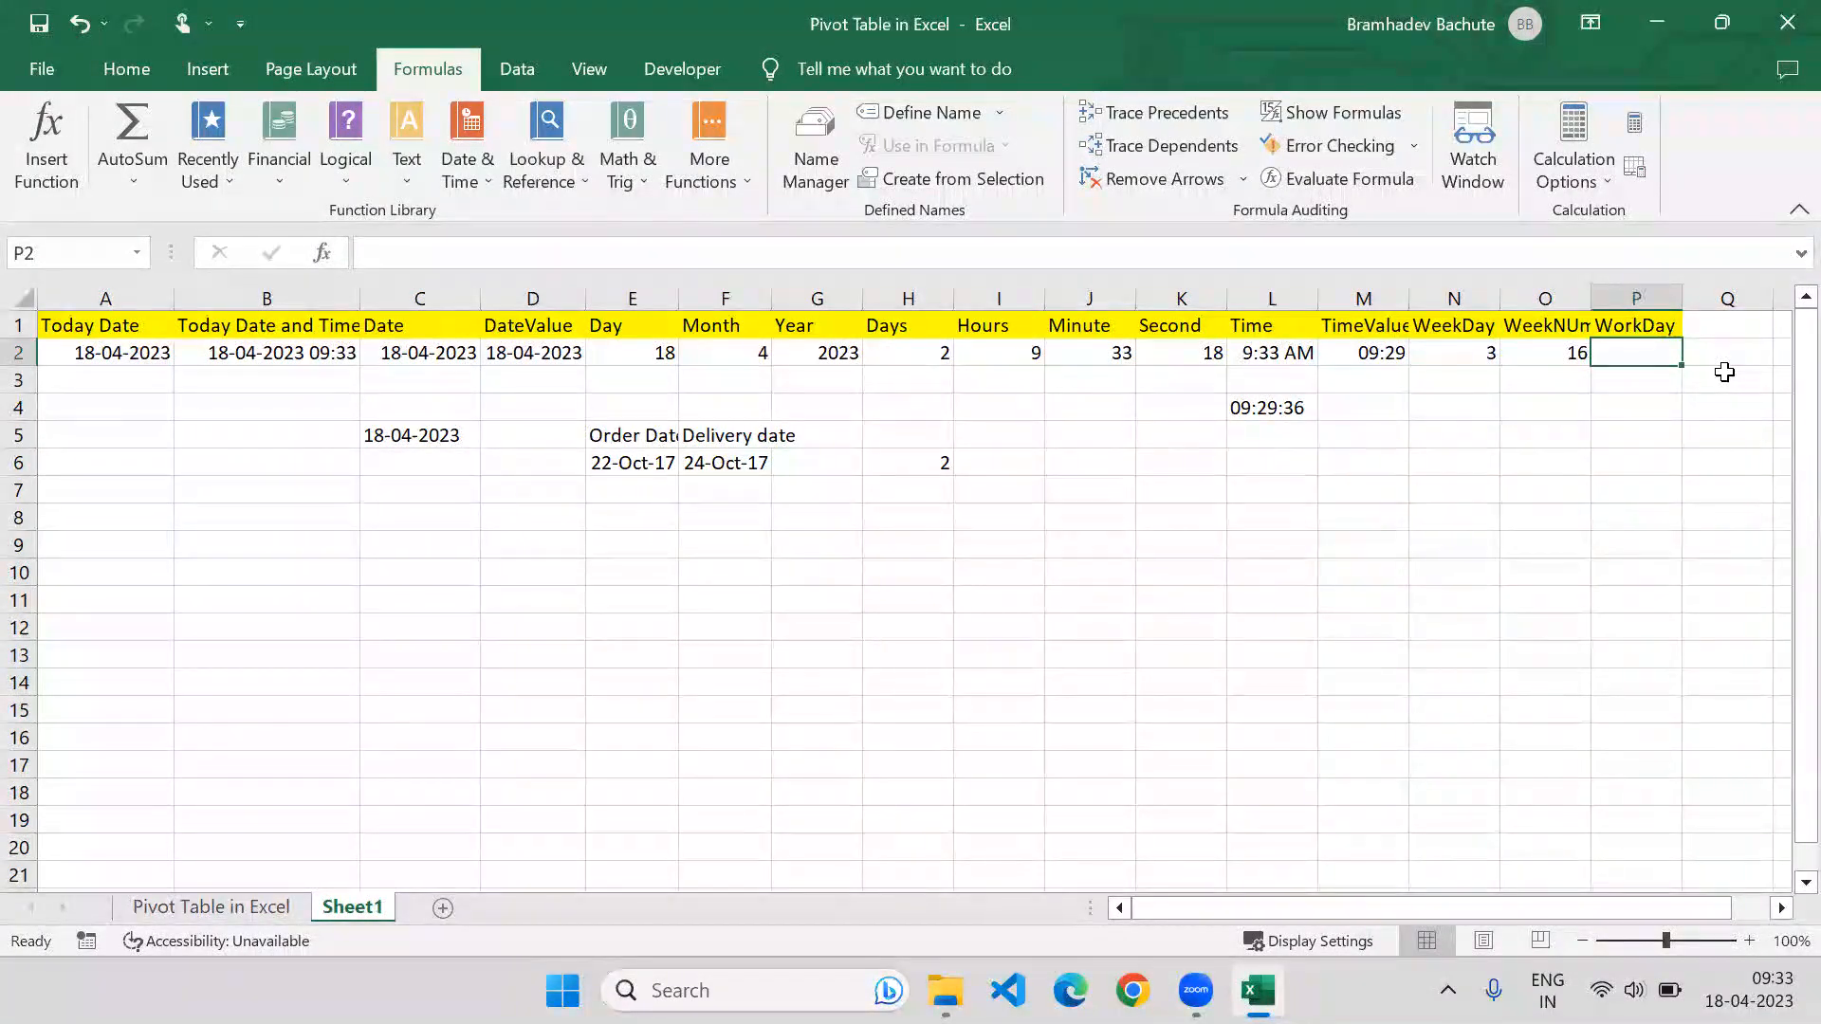
Enter the formula =WORKDAY(A2,3) in cell P2 and format its result as a date.
text(=)
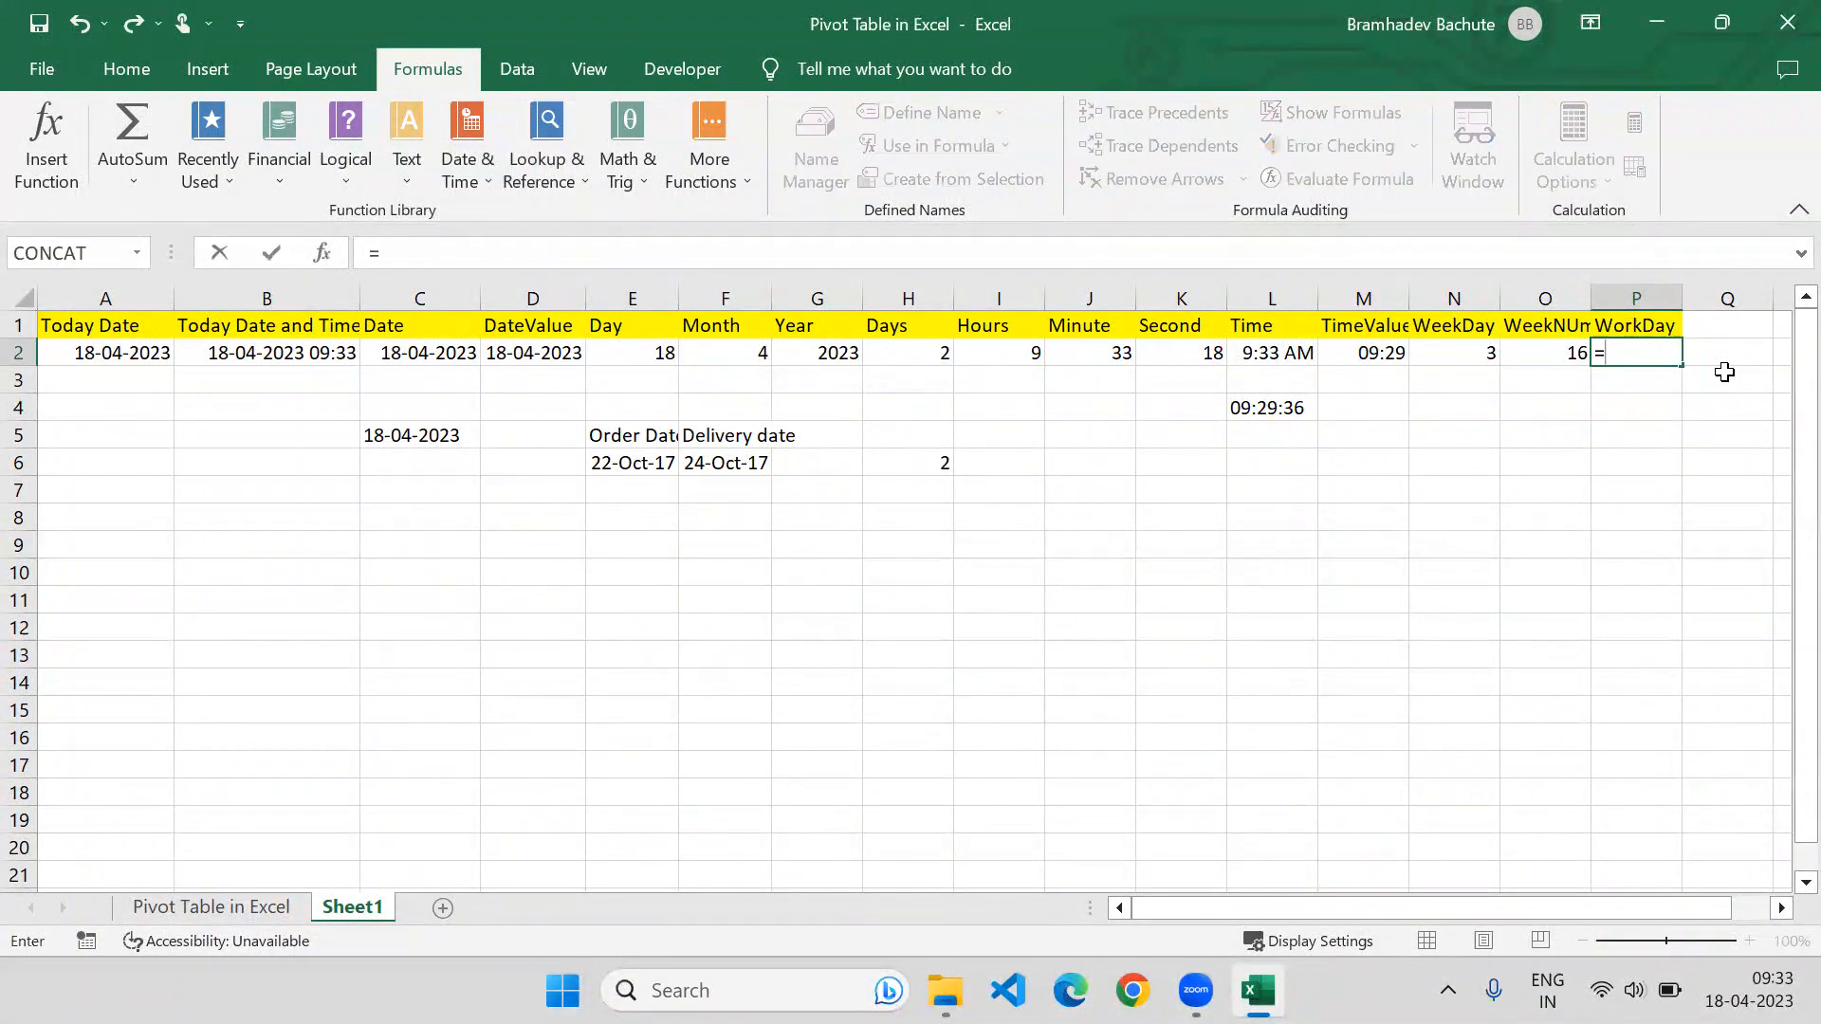
text(work)
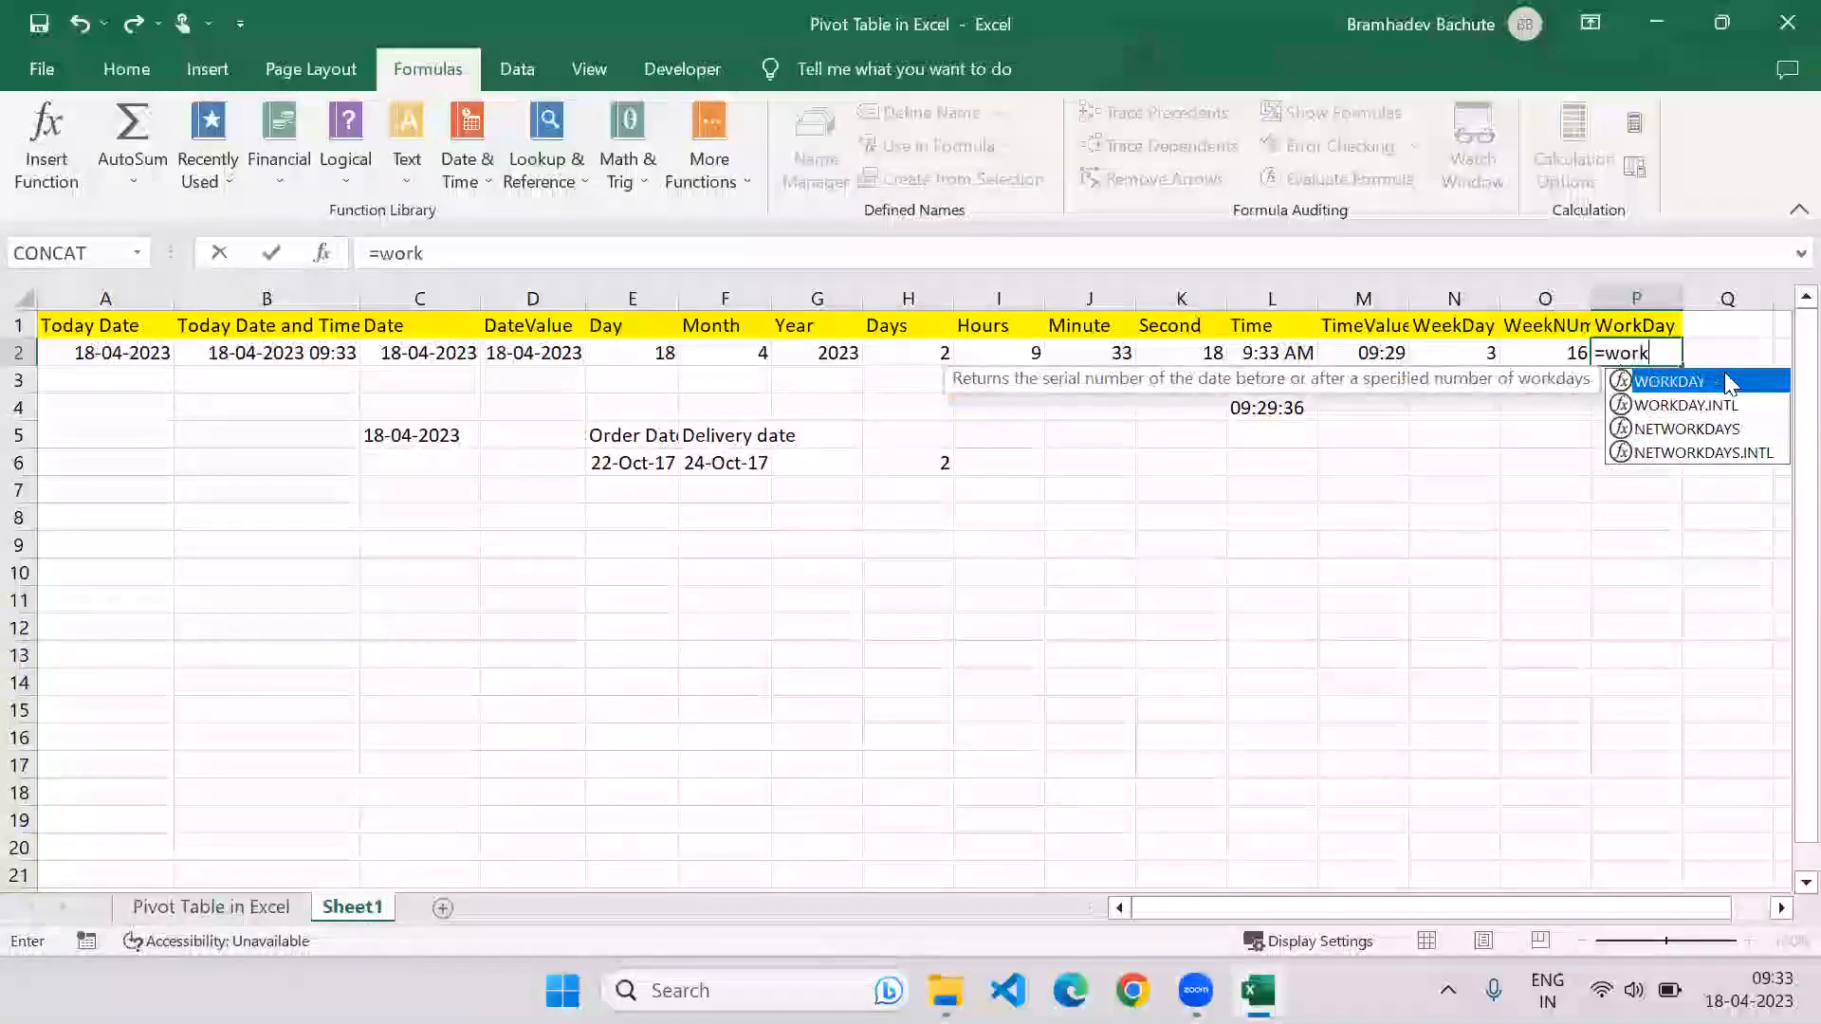
double_click(1728, 385)
key(Left)
key(Left)
key(Left)
key(Left)
key(Left)
key(Left)
key(Left)
key(Left)
key(Left)
key(Left)
key(Left)
key(Left)
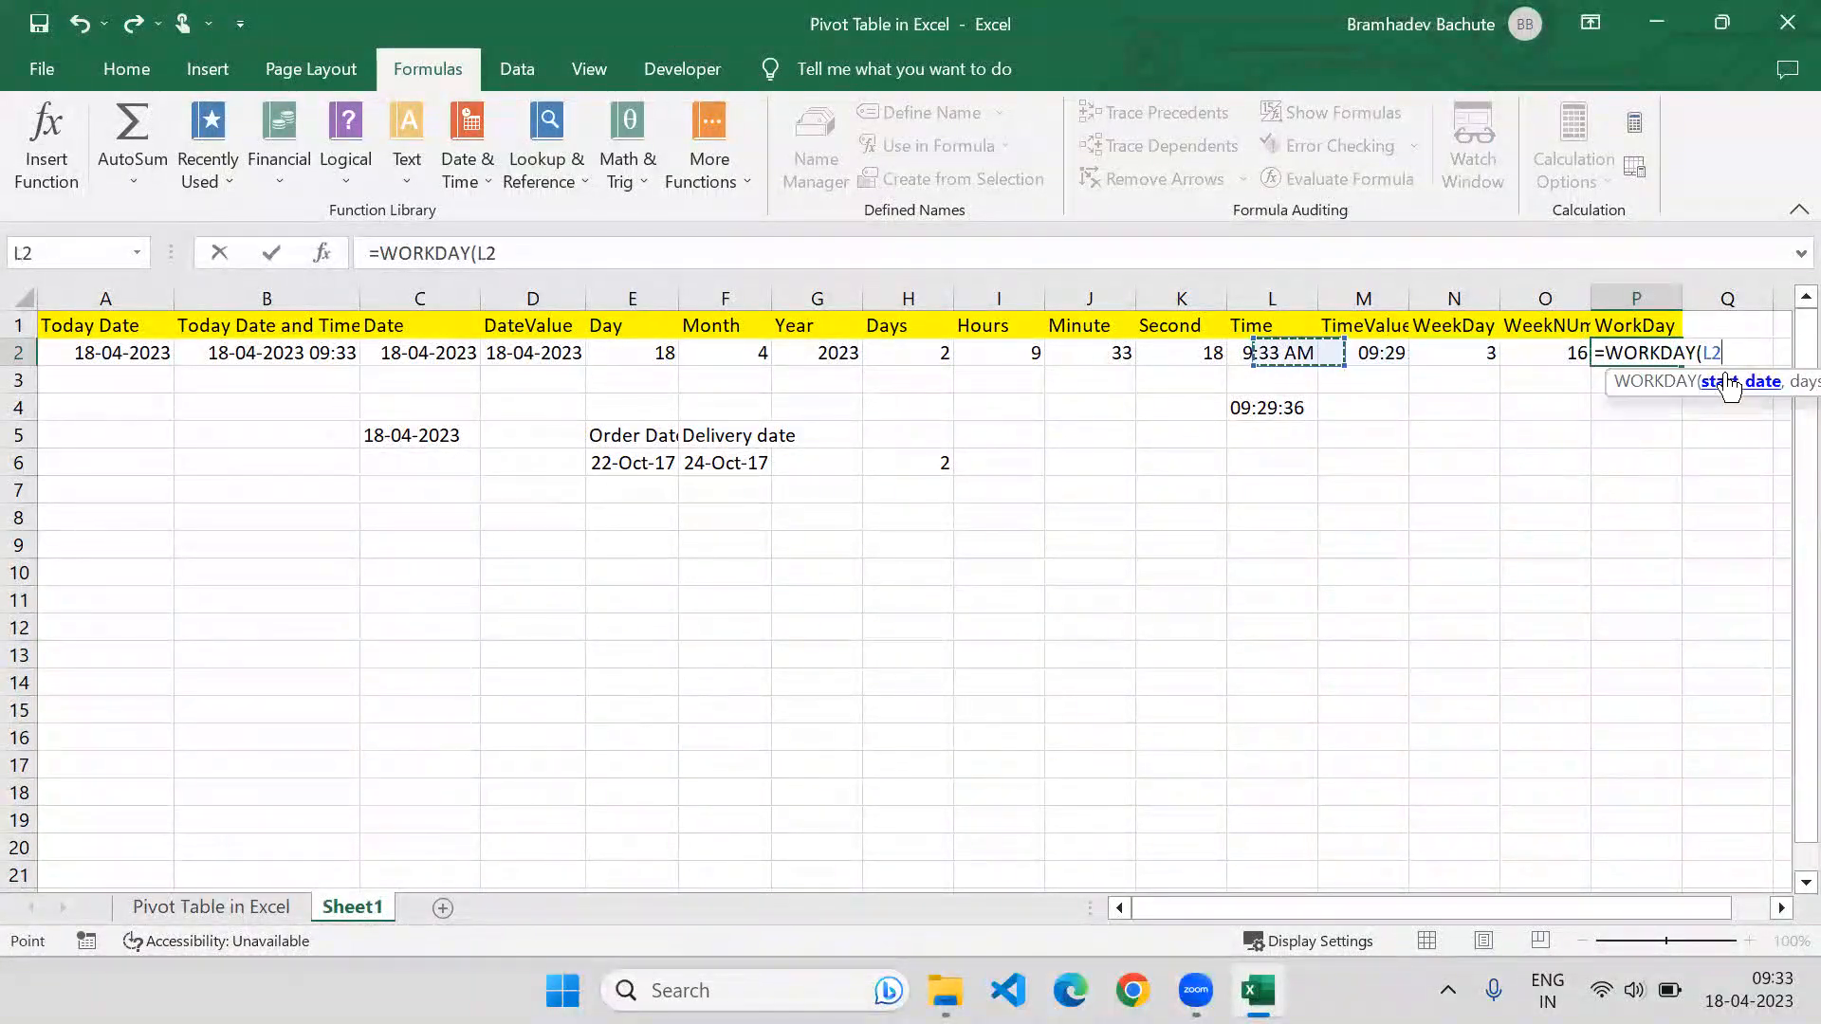
key(Left)
key(Left)
key(Left)
text(,)
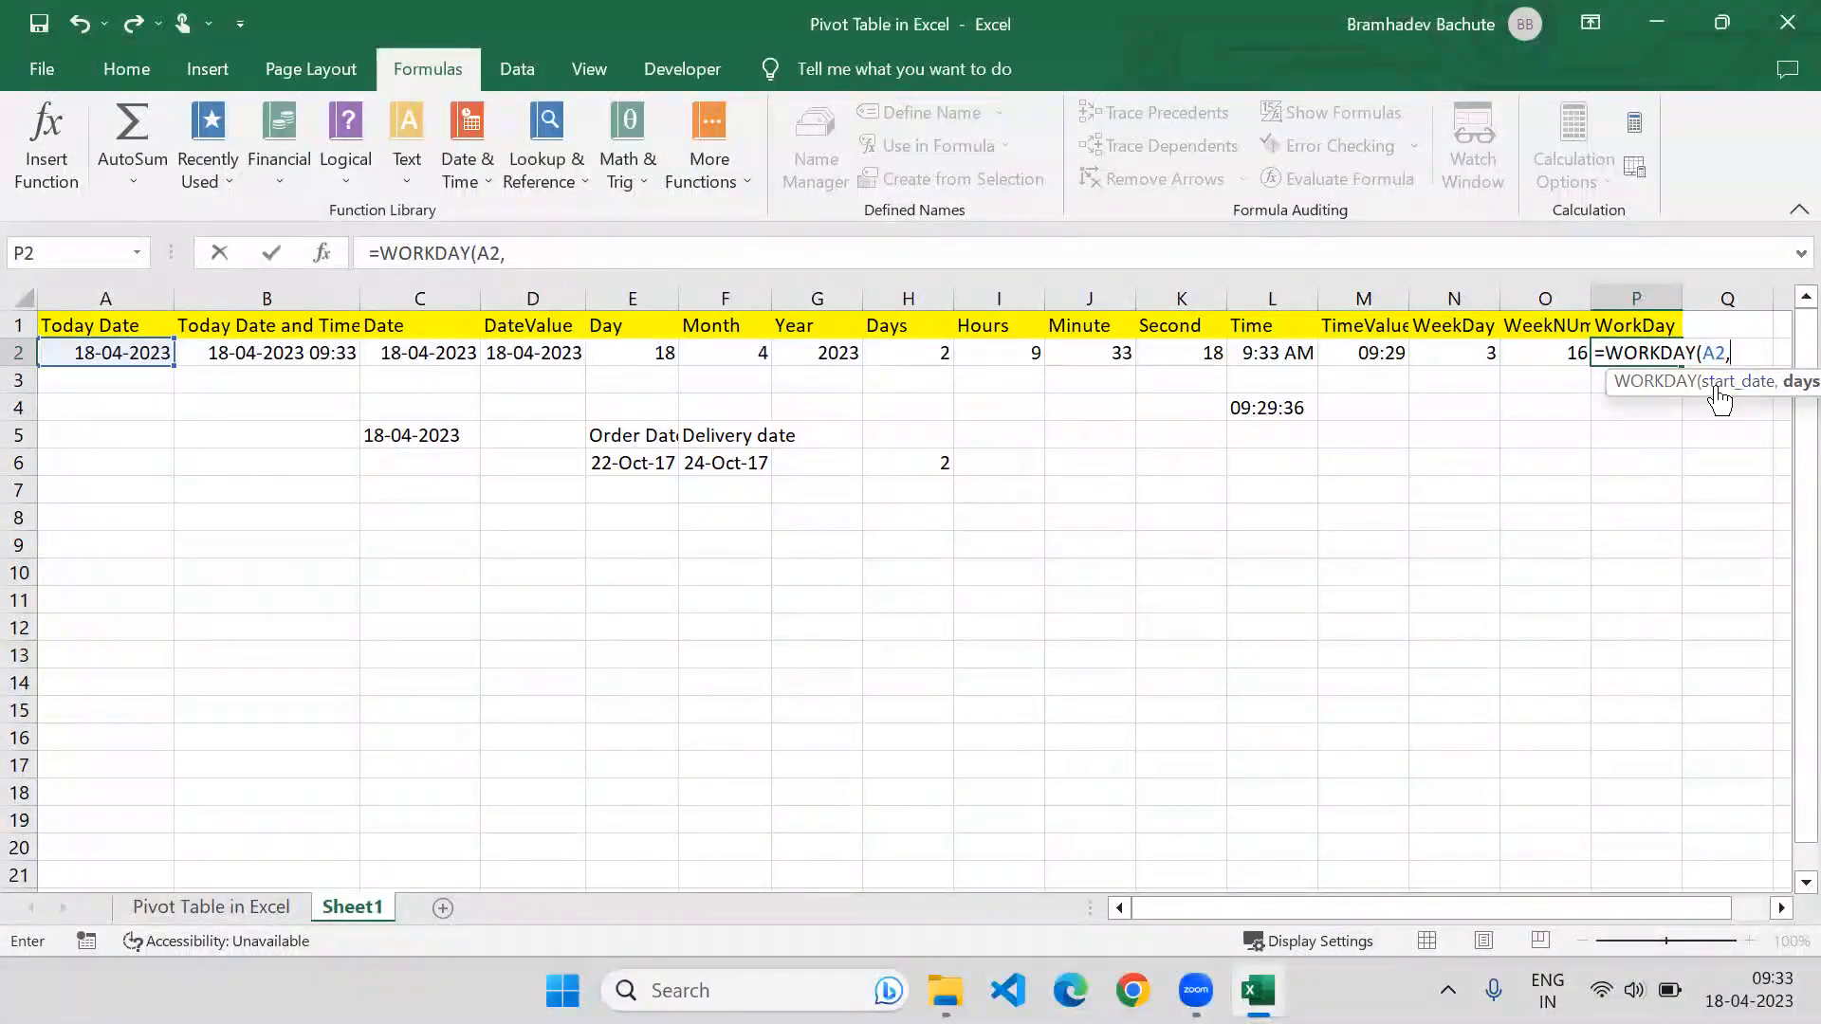
click(1779, 909)
click(1781, 909)
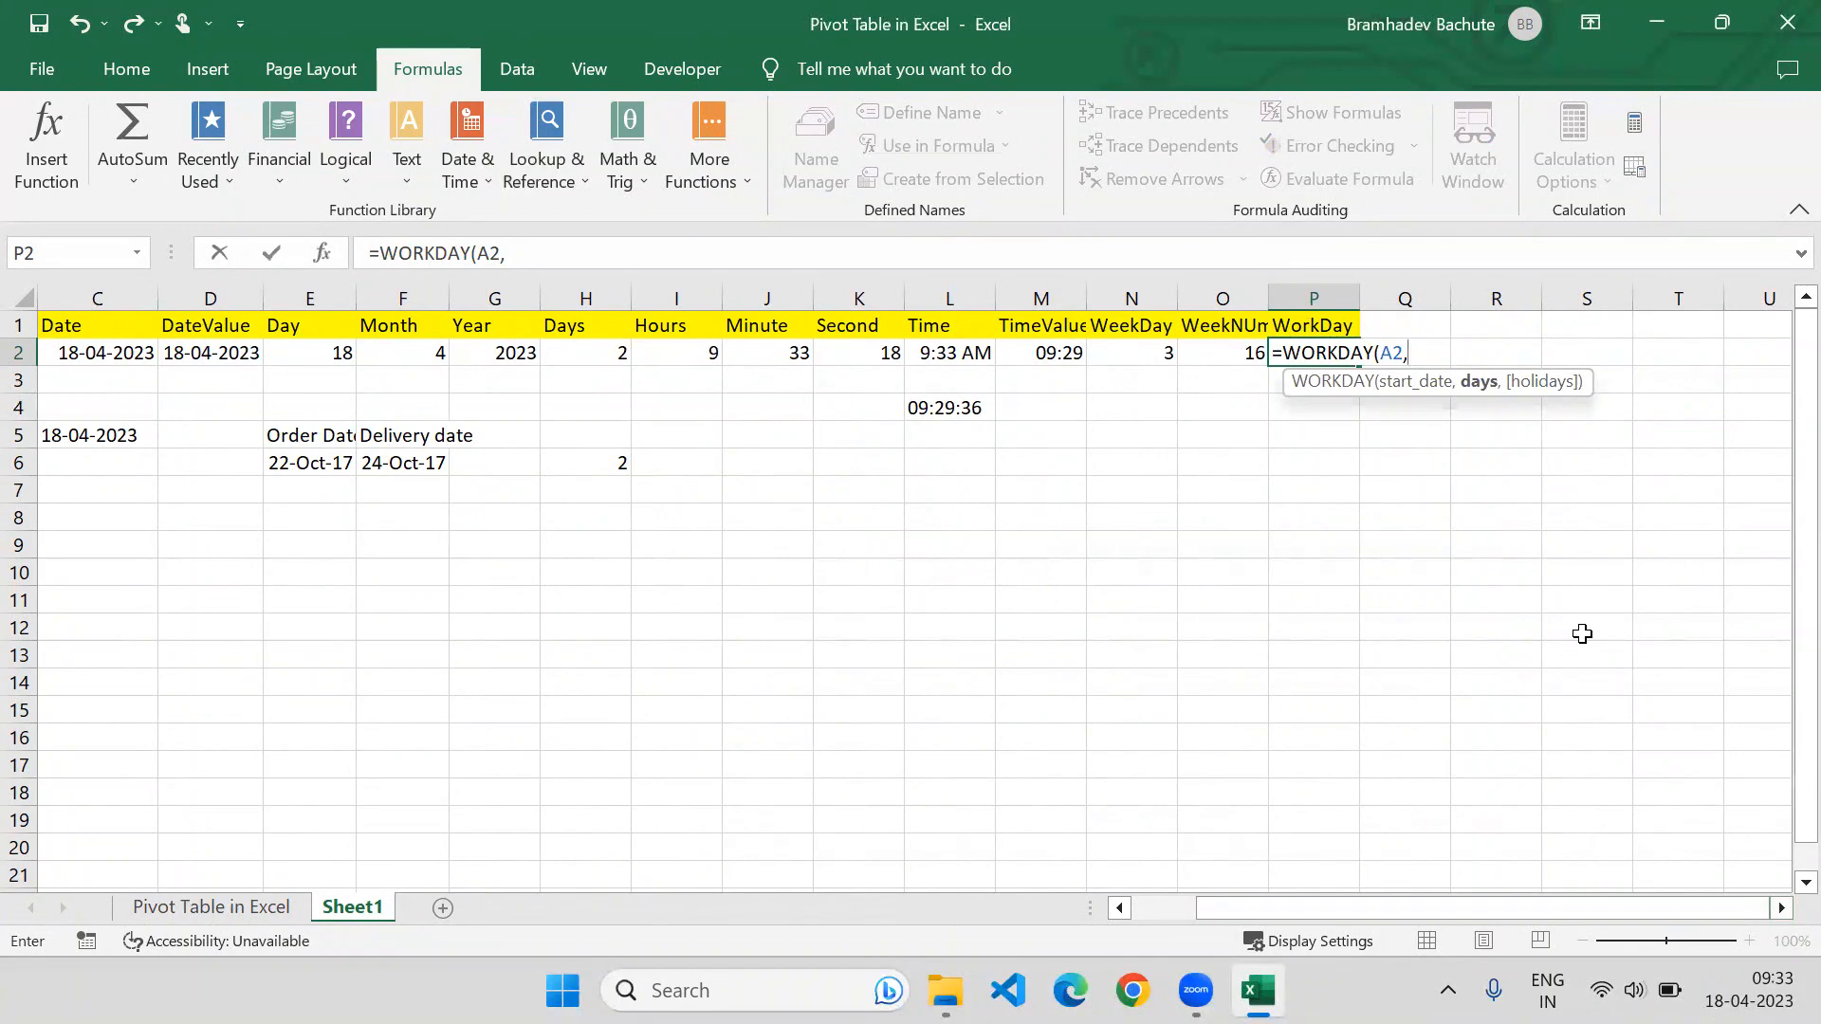
text(3))
key(Return)
key(Up)
key(ctrl+shift+3)
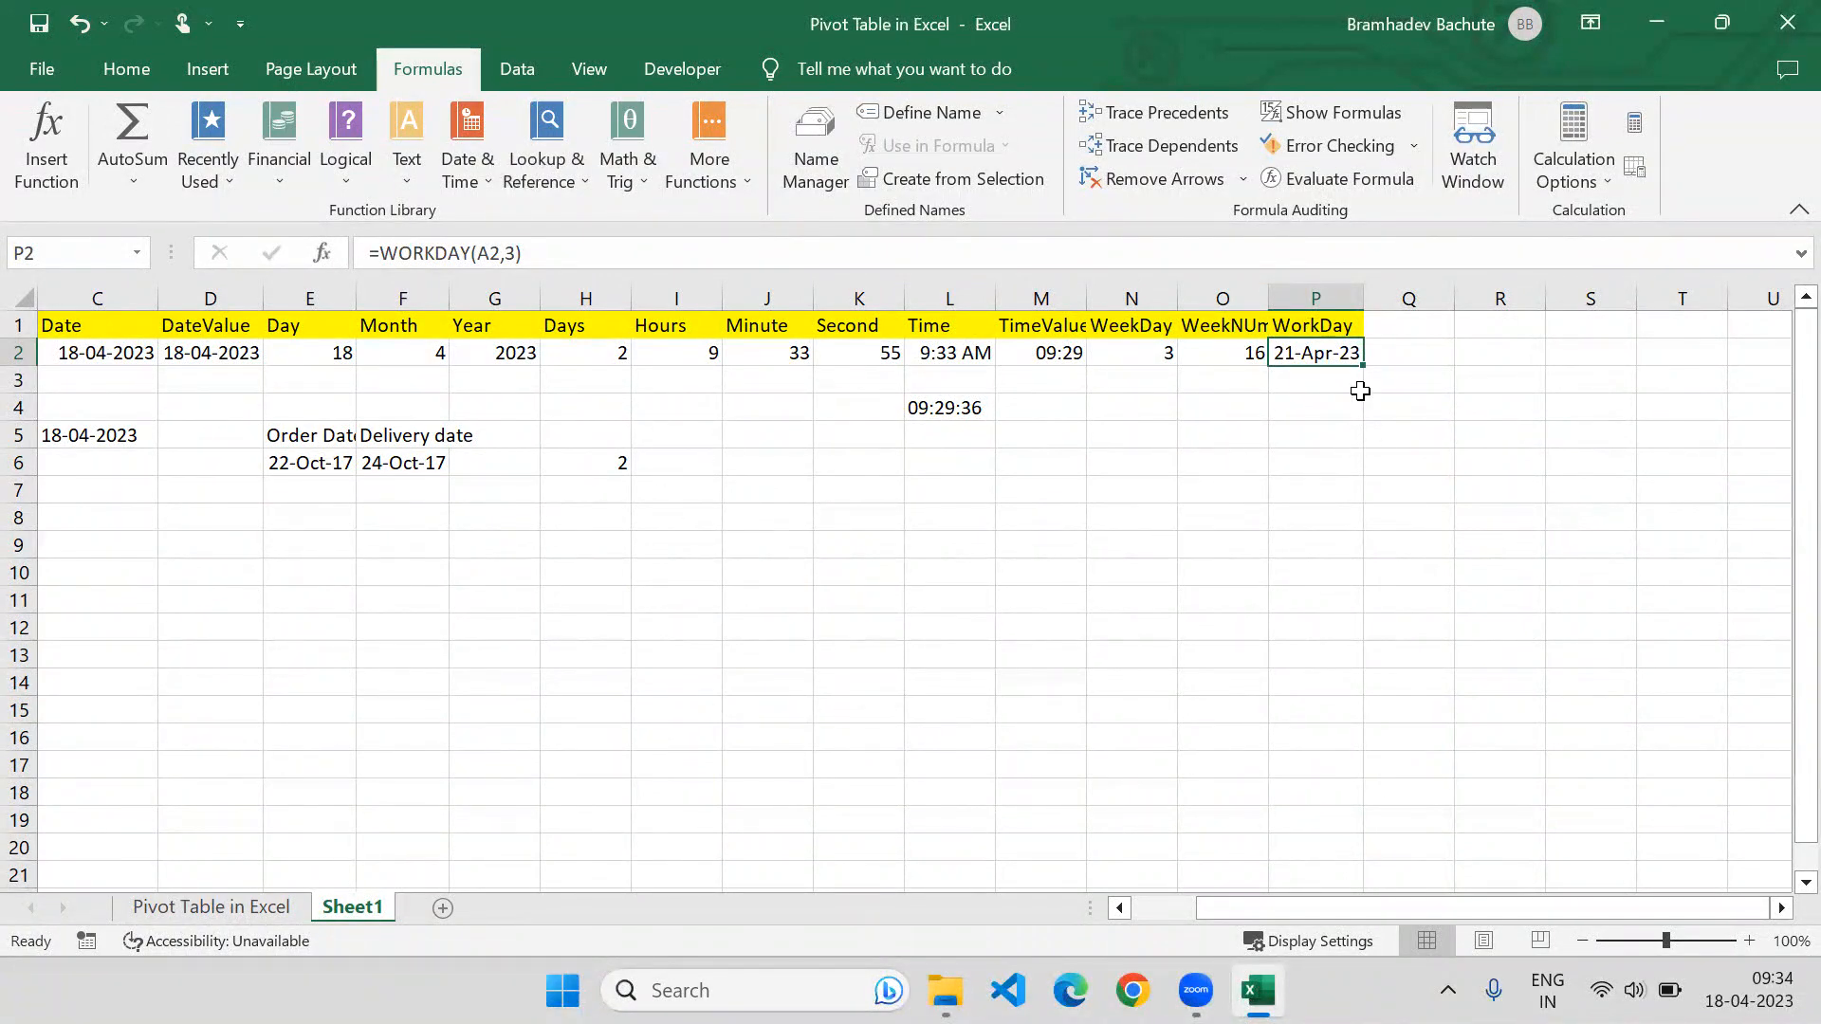
Check the workday formula and resulting date in cell P2 against the system calendar.
click(1748, 991)
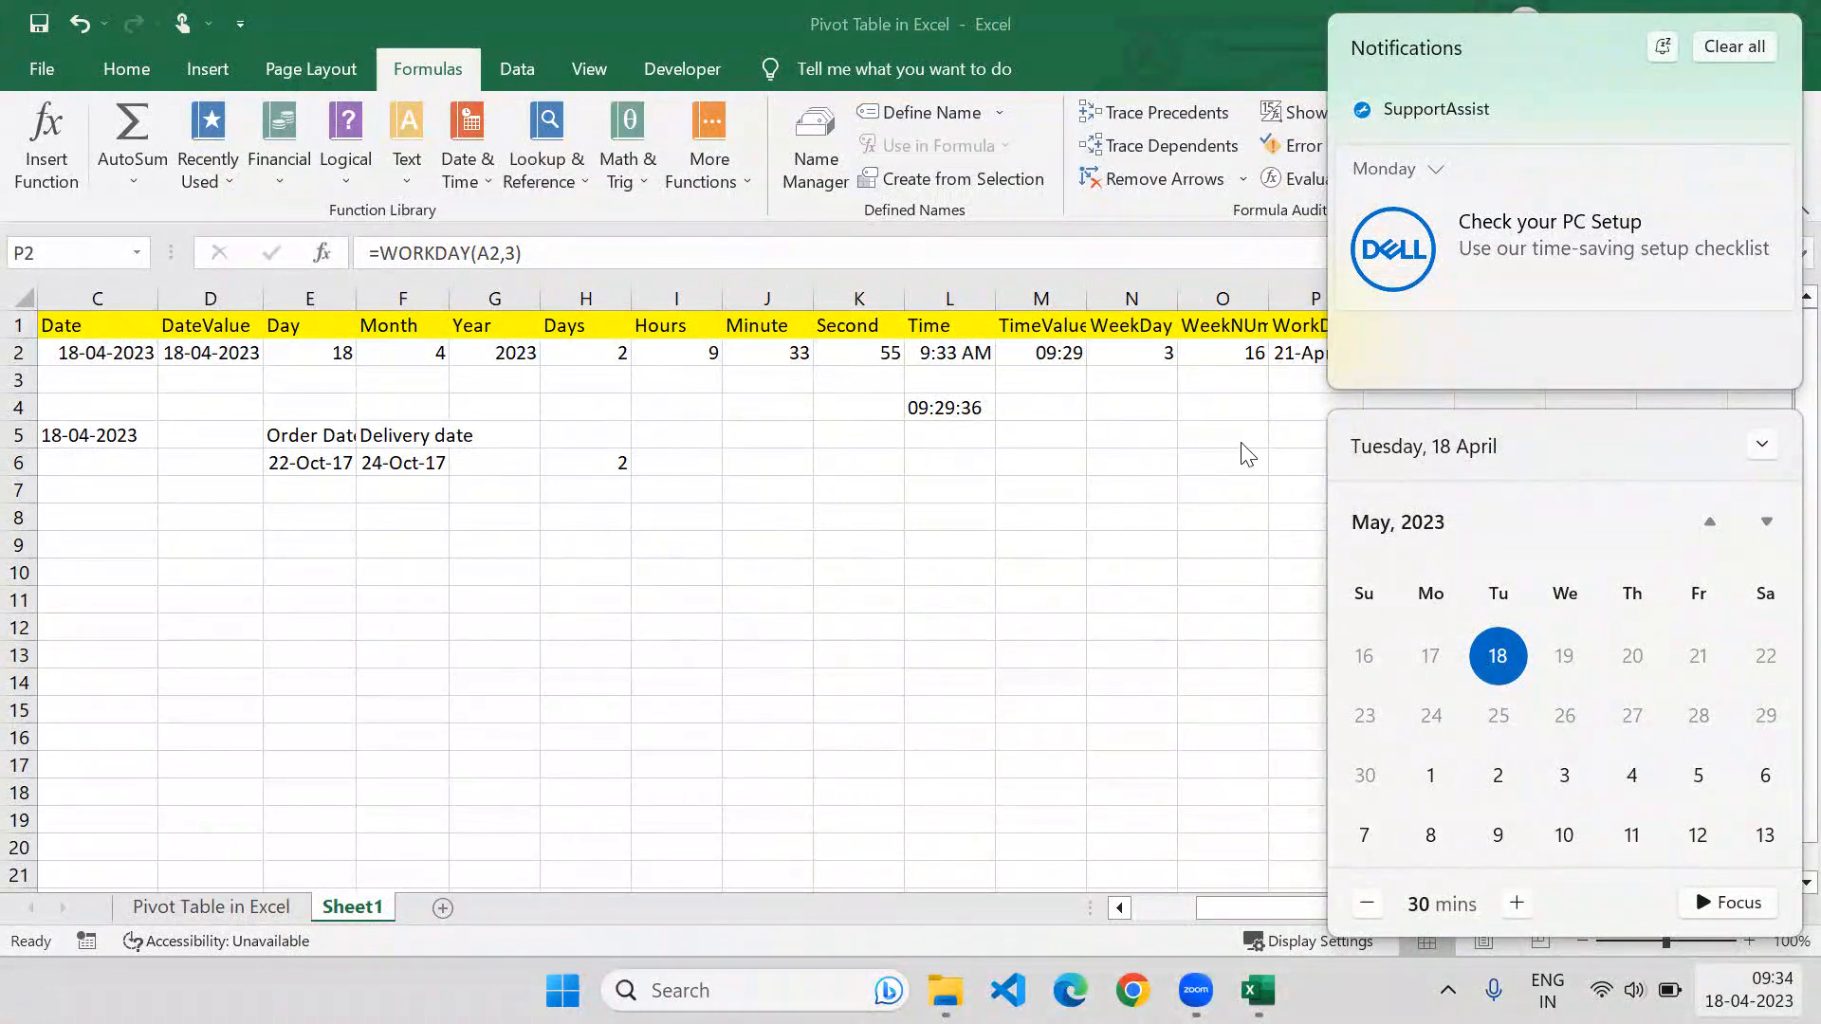
click(1312, 354)
double_click(1308, 355)
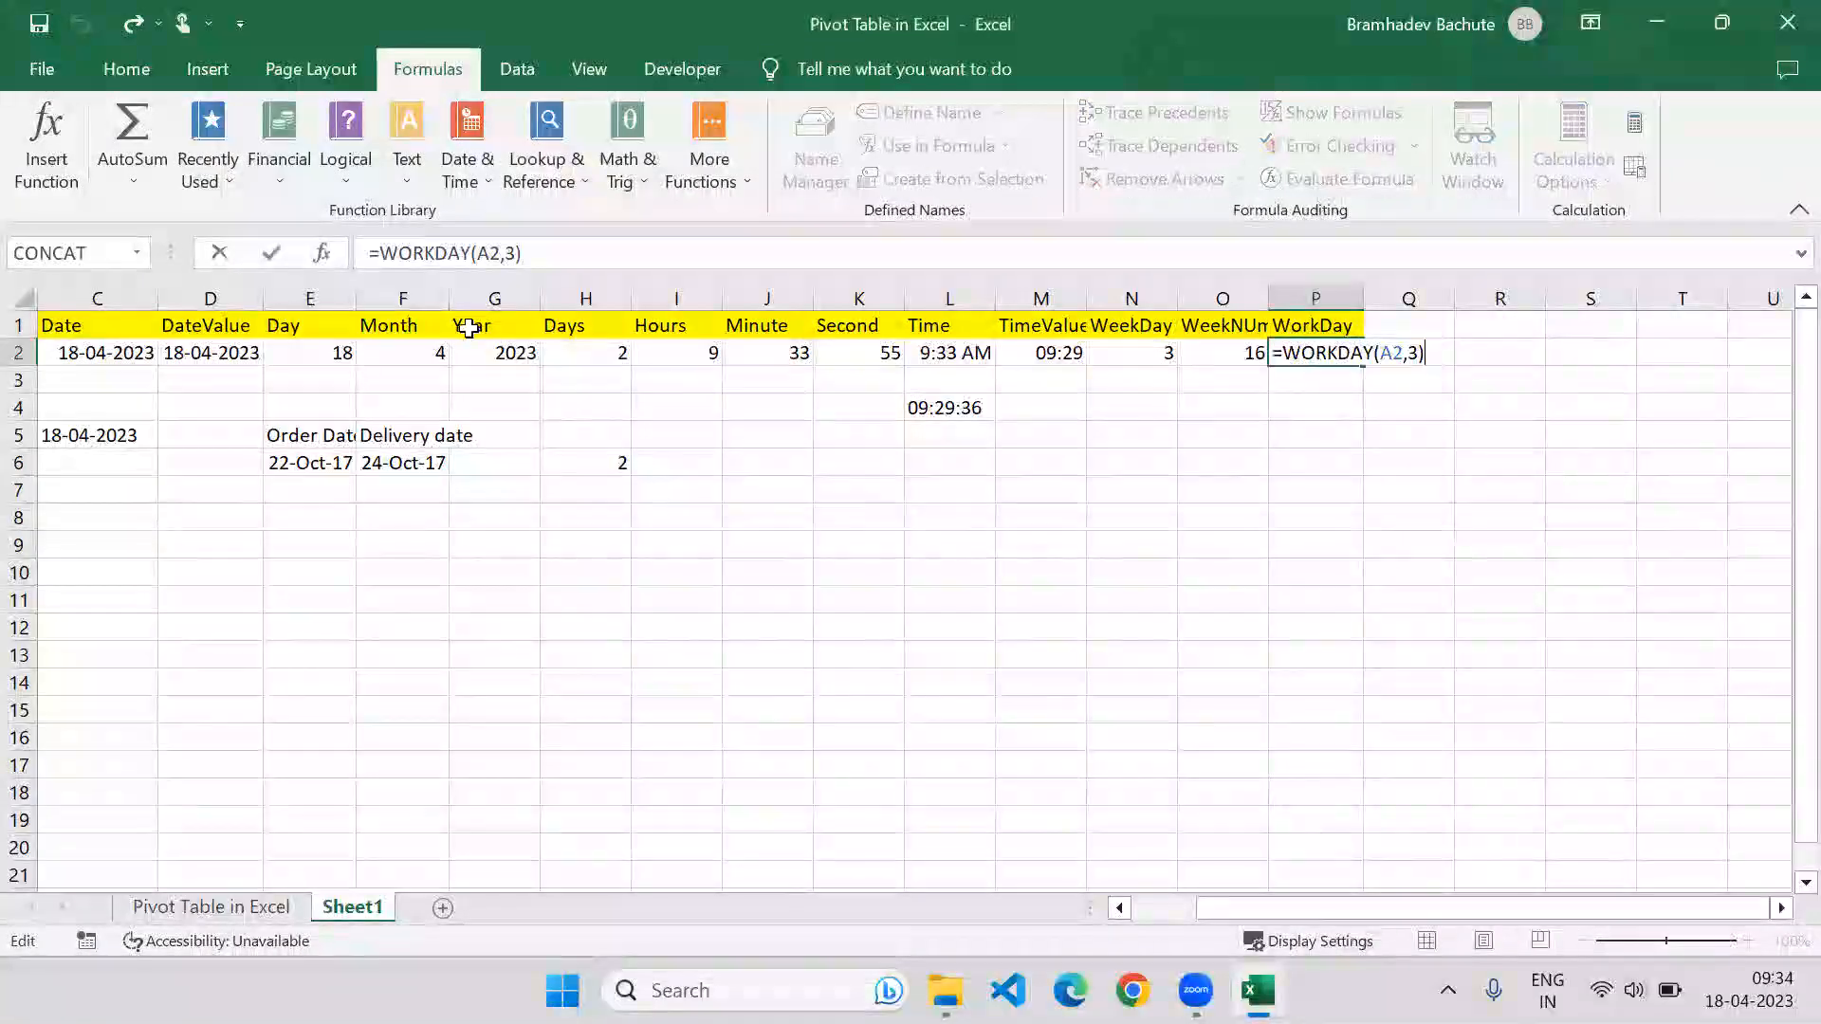
key(Escape)
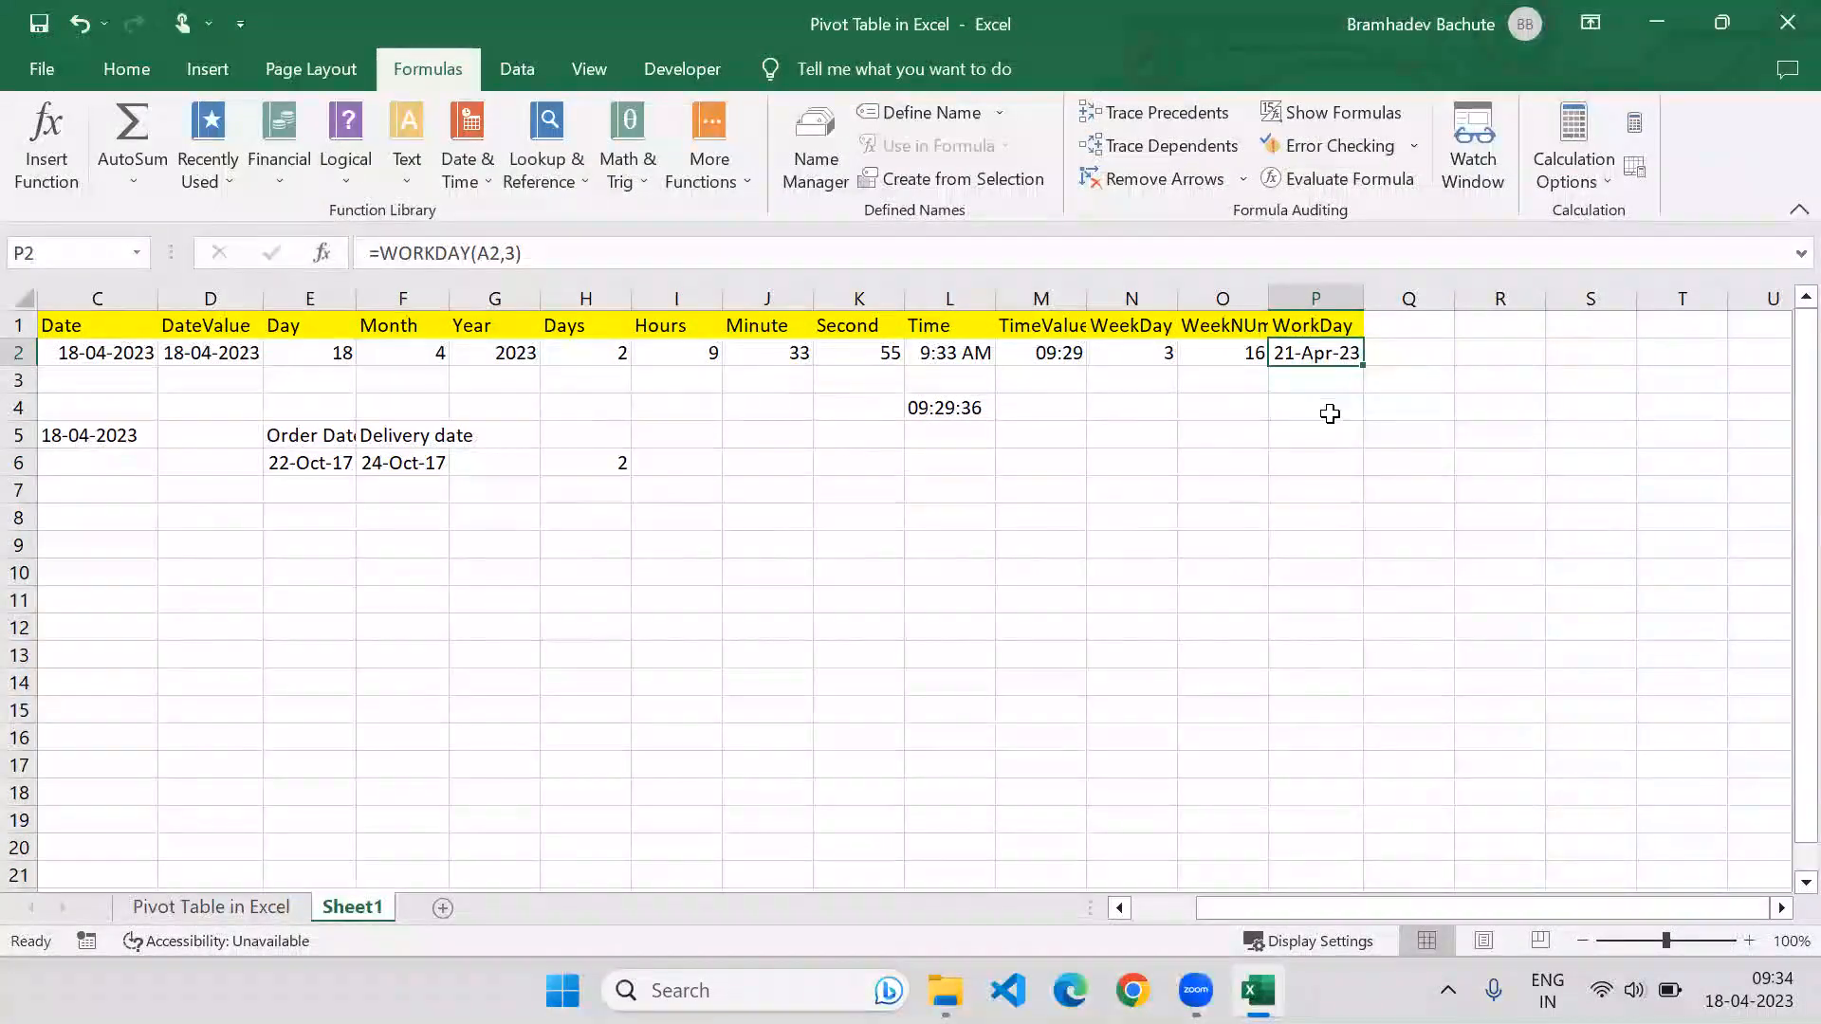
click(1747, 991)
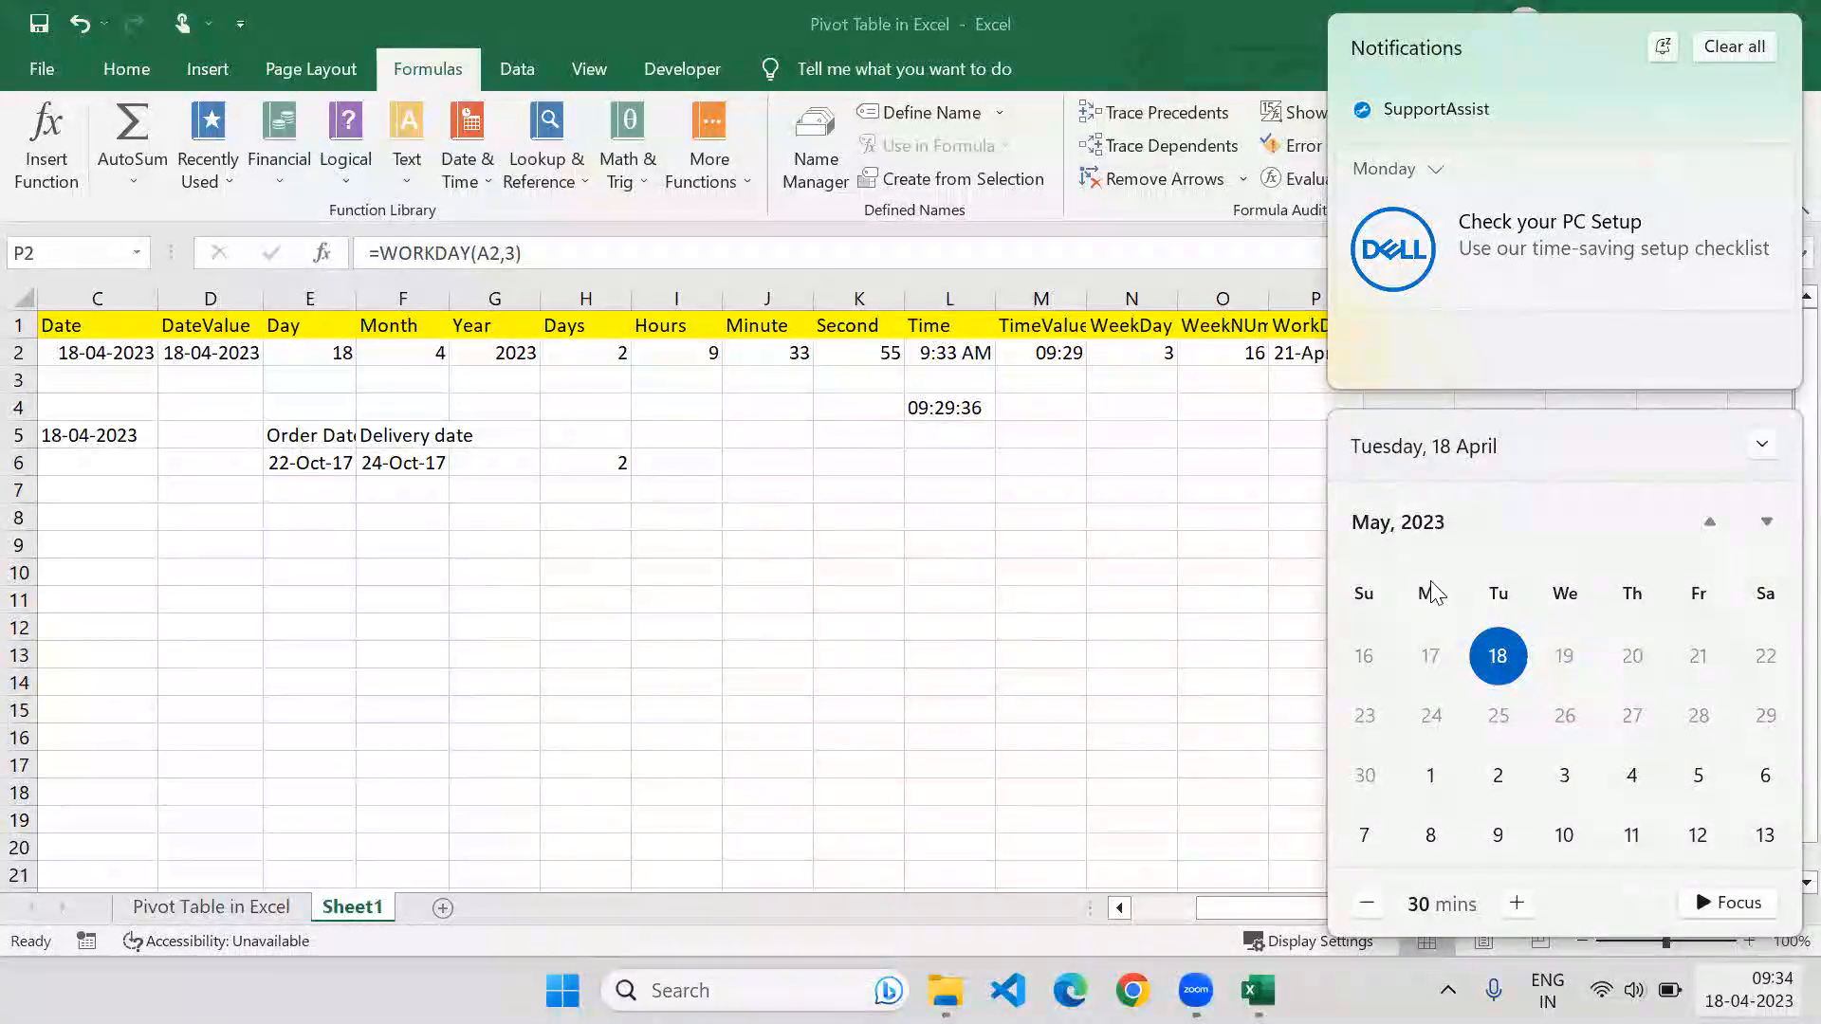
Set the days argument of the workday formula in cell P2 to 4, making it =WORKDAY(A2,4).
click(1300, 361)
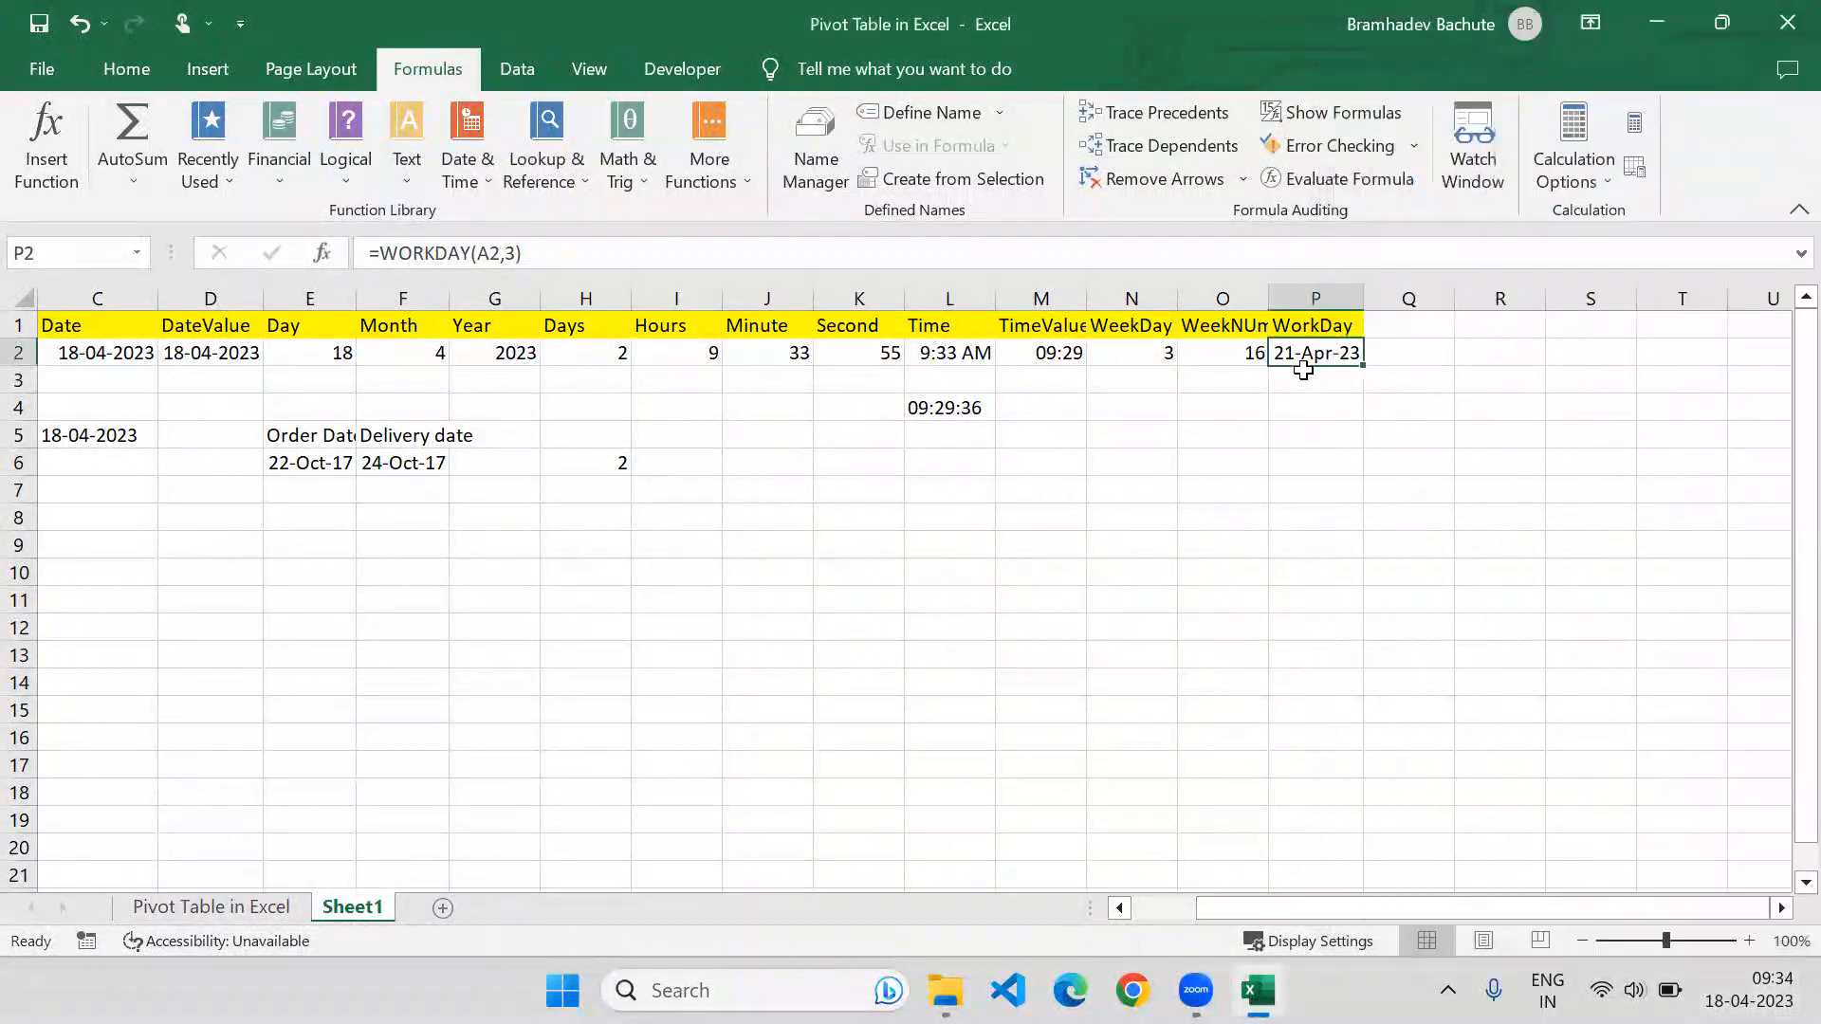
click(517, 253)
key(BackSpace)
text(4)
key(Return)
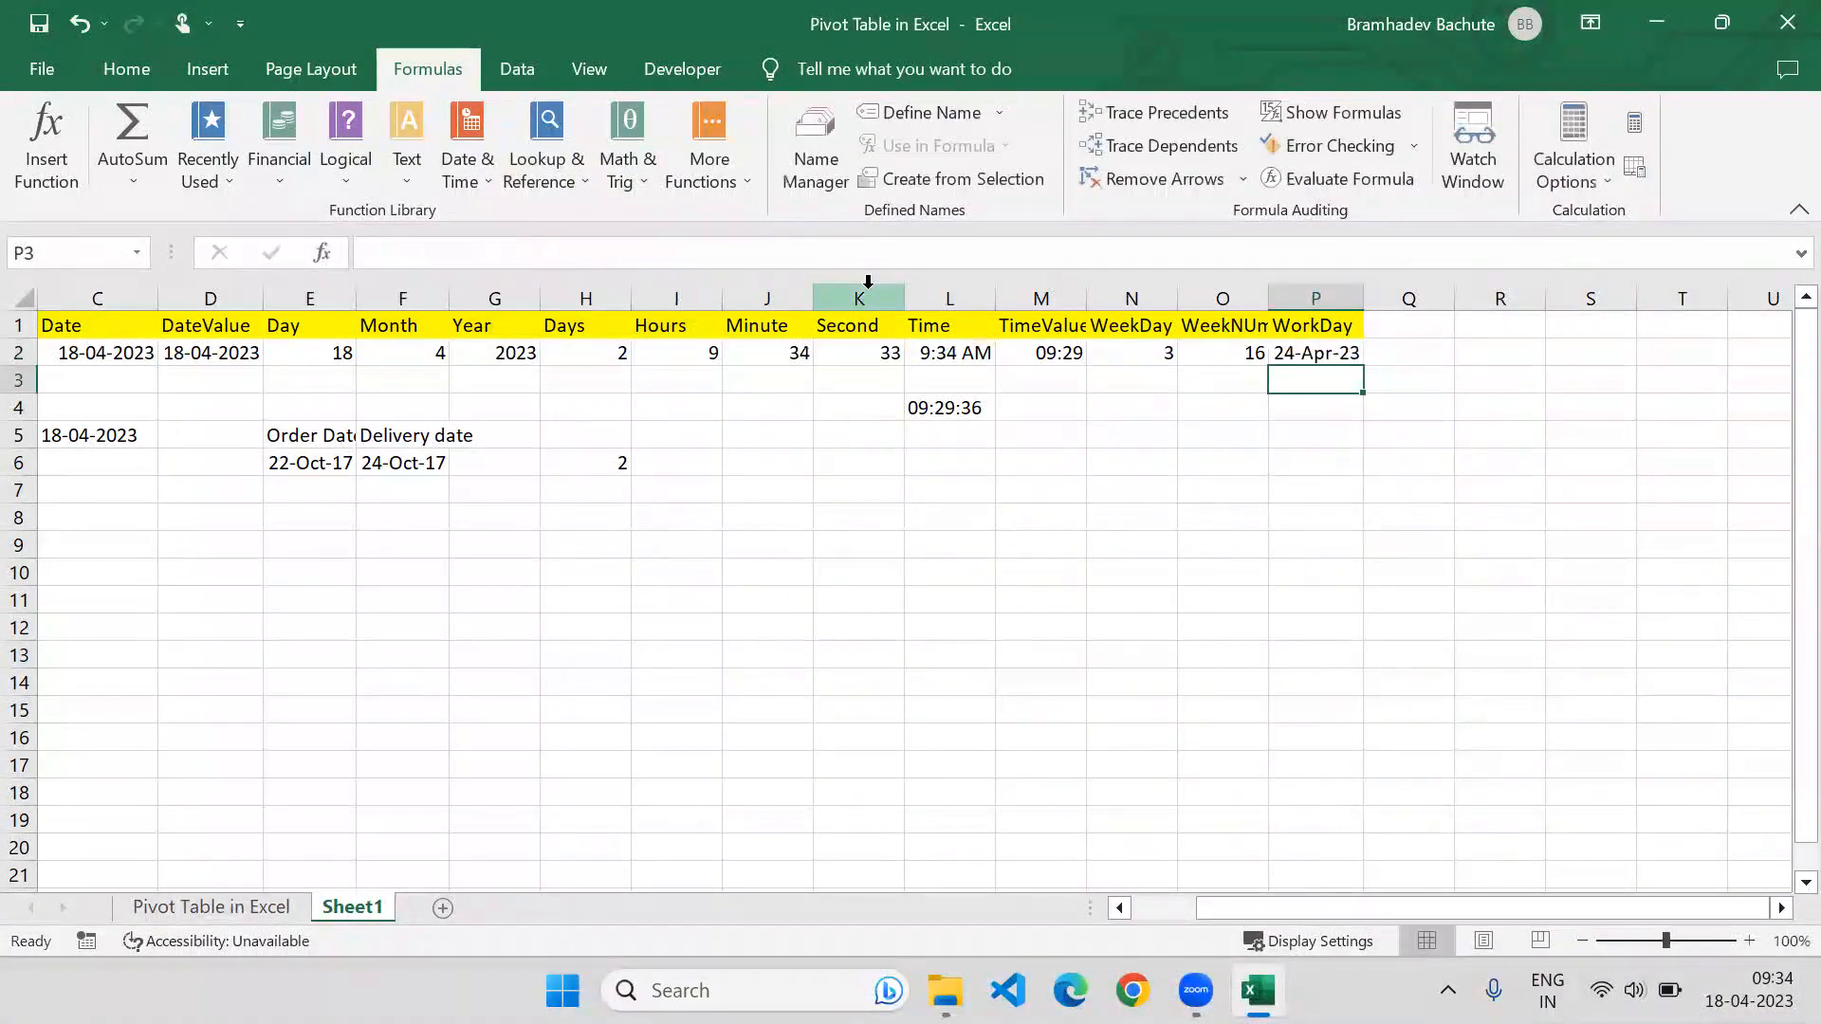
Compare the four-workday result in cell P2 with the system calendar and review its formula.
click(1748, 991)
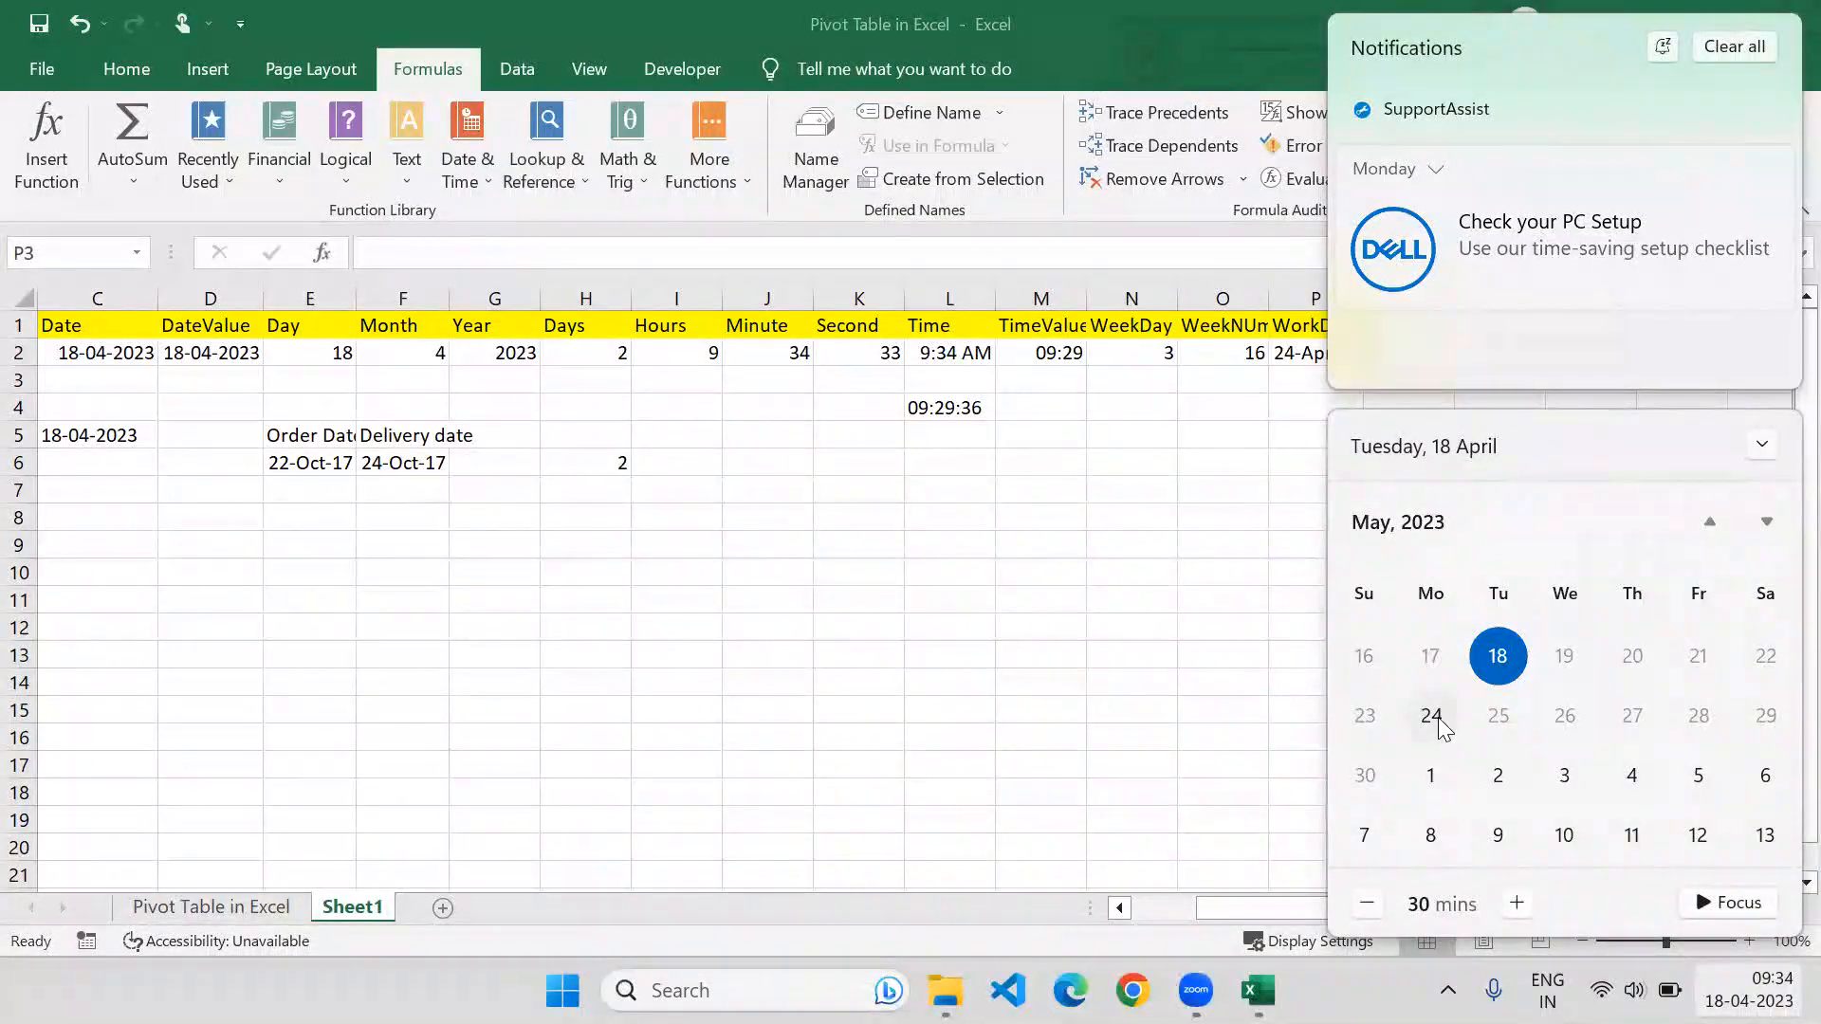
click(1313, 358)
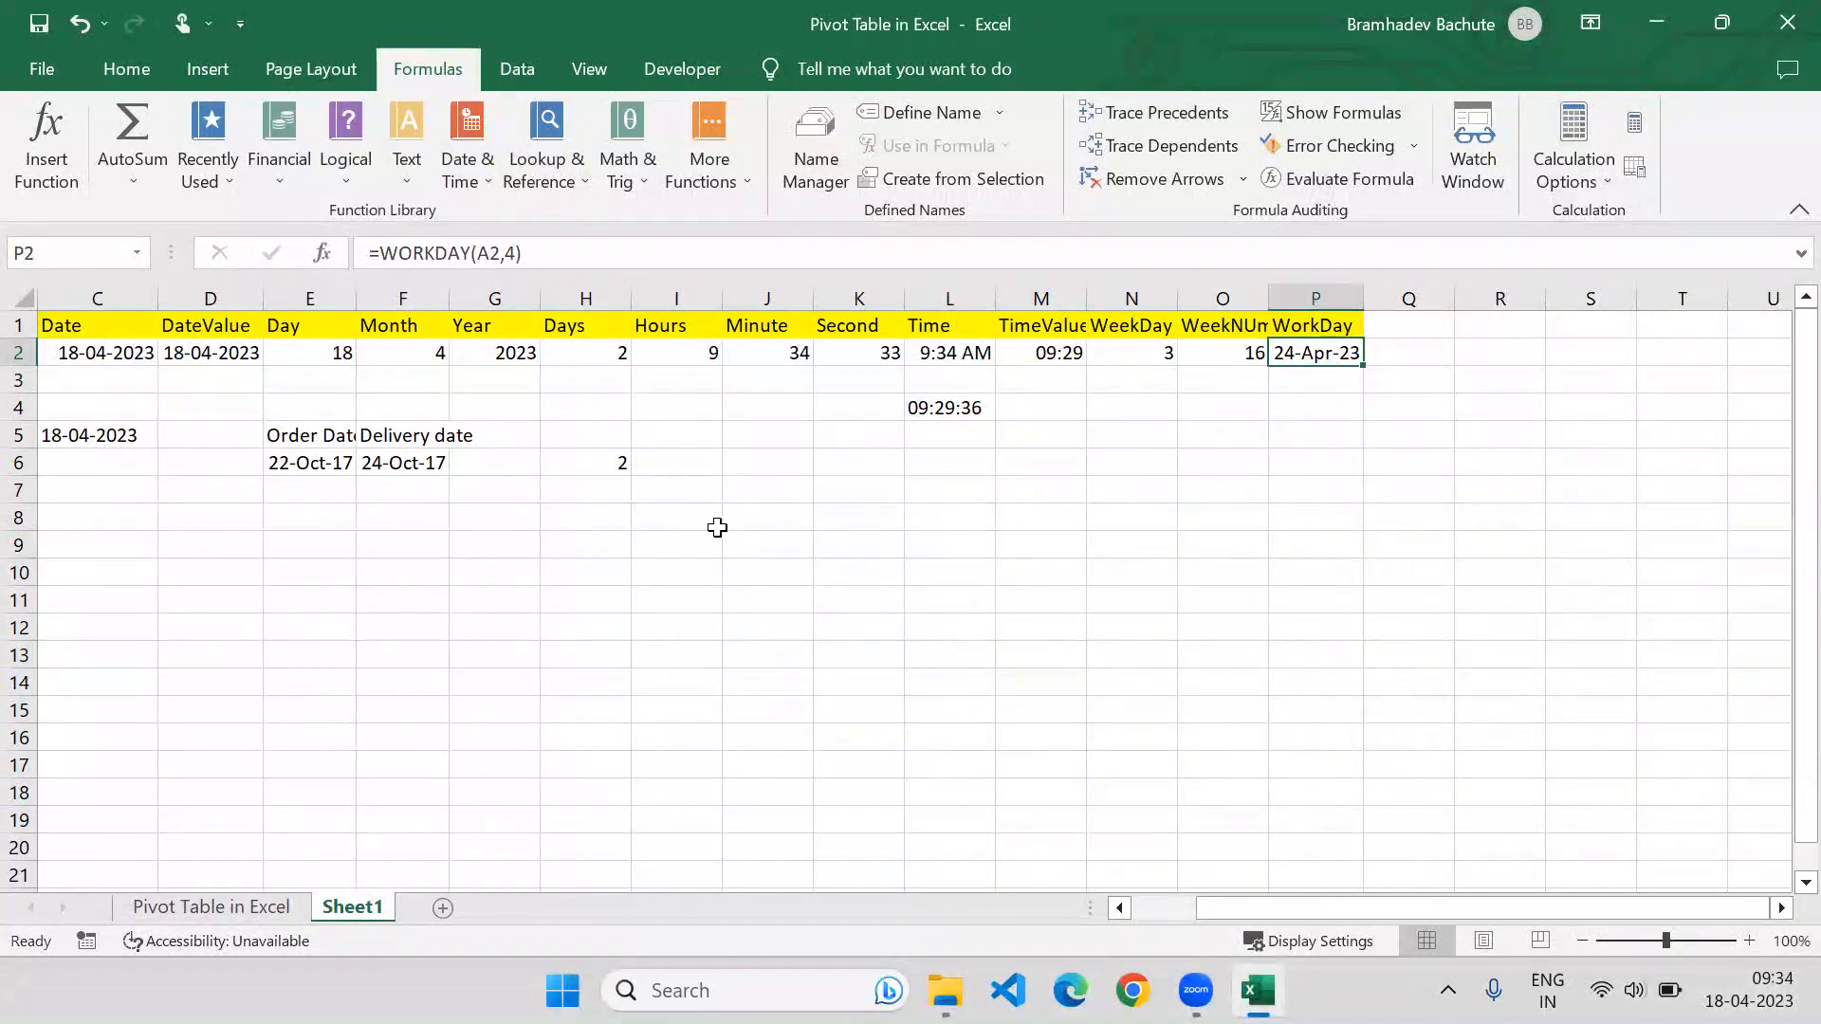
click(524, 253)
key(ctrl+Return)
Enter the holiday date 24-Apr-23 in cell R2.
click(1525, 358)
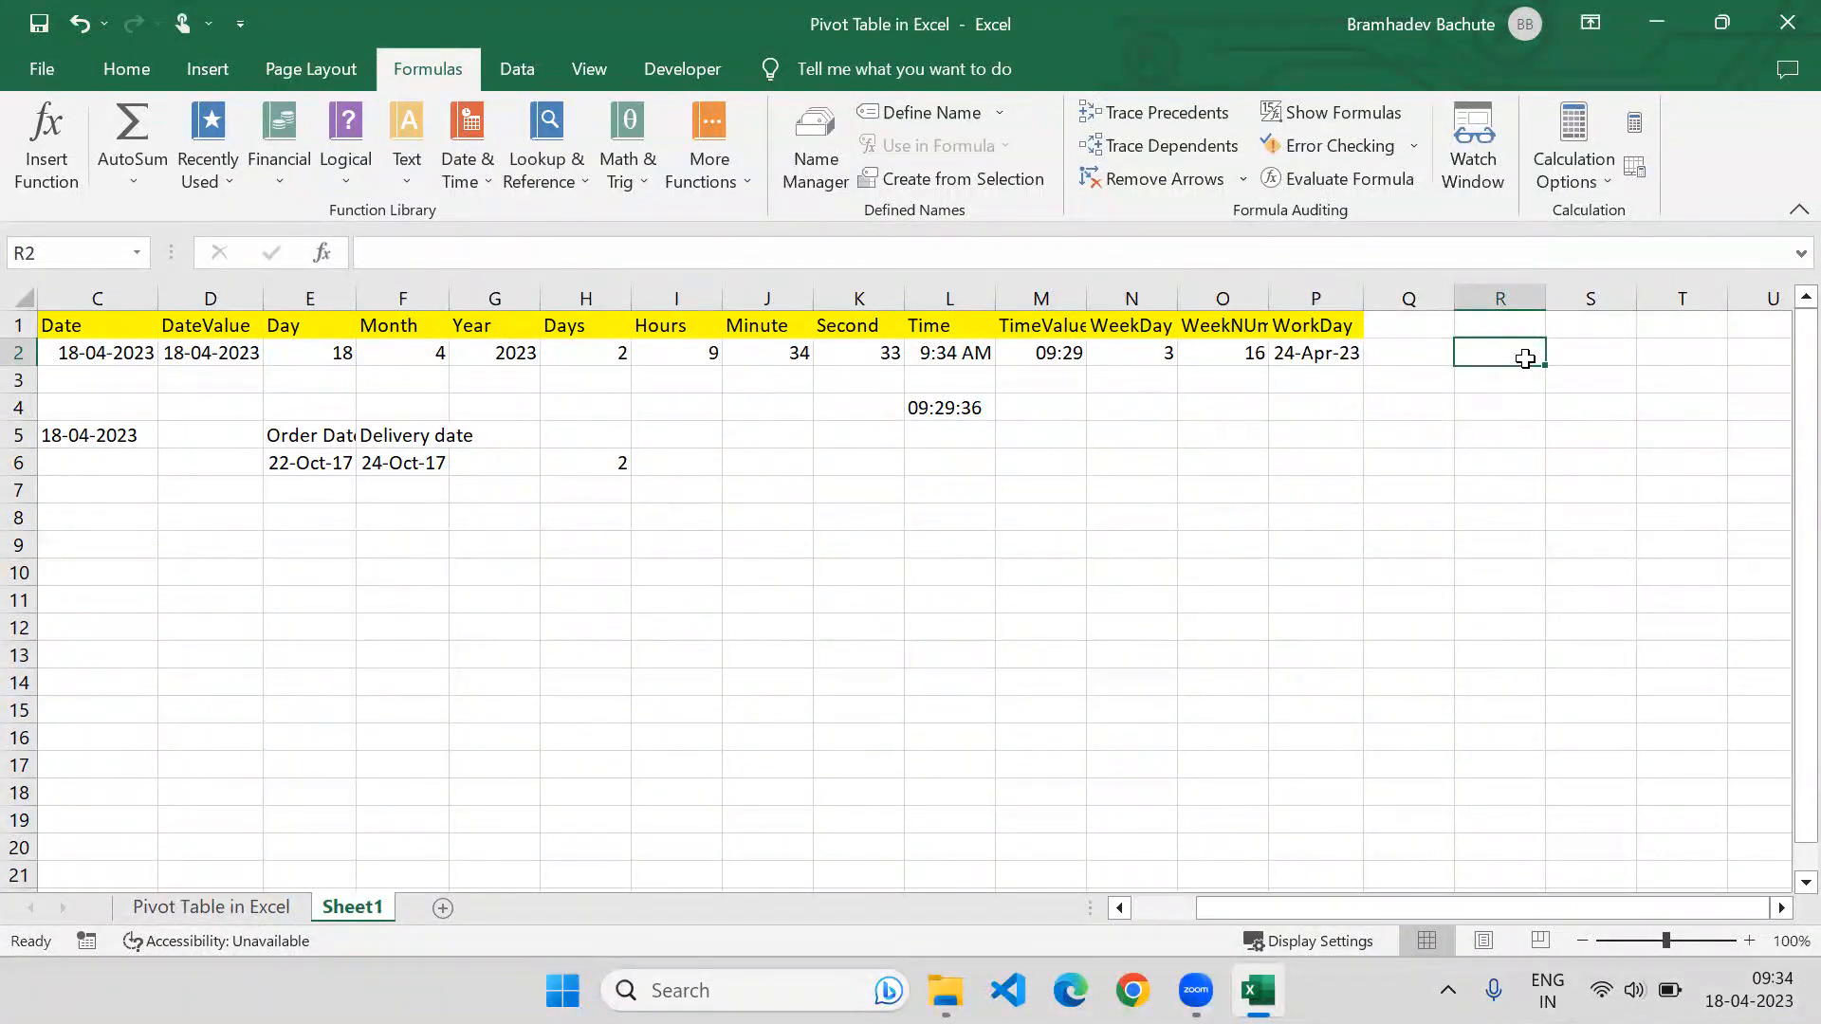
text(24-)
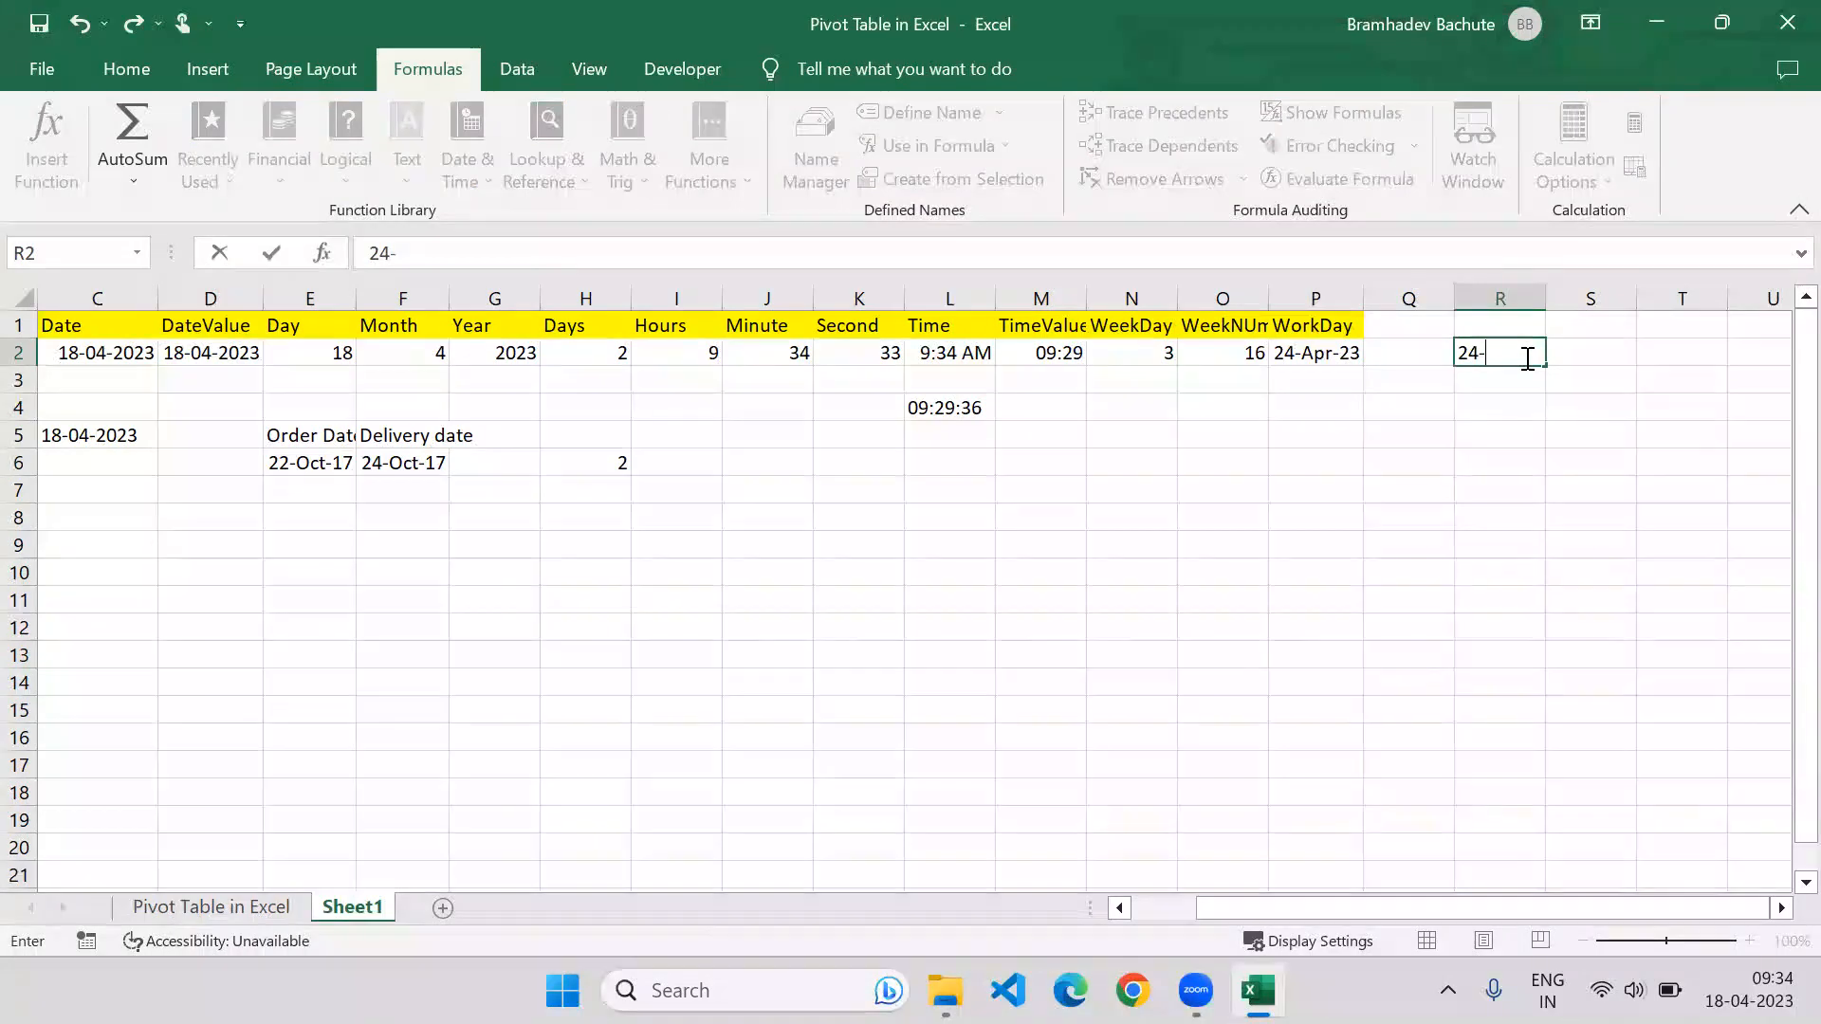
text(Apr-23)
key(Return)
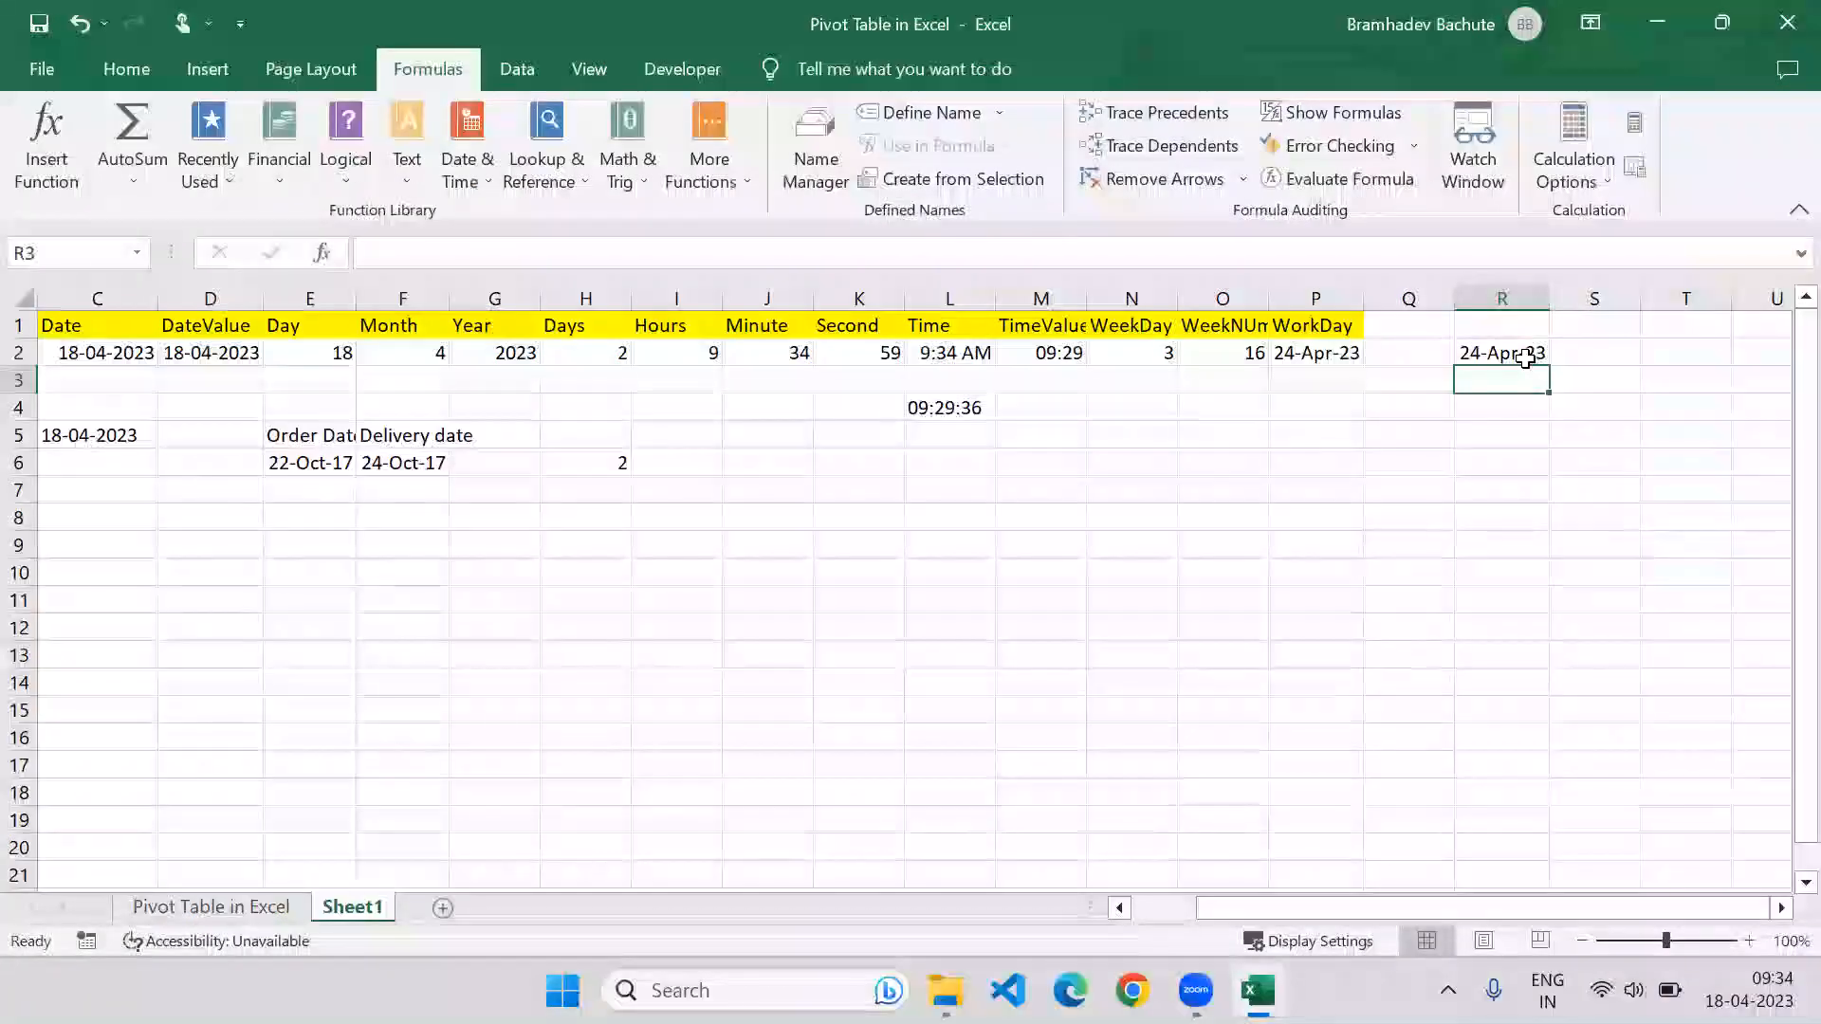
Add cell R2 as the holidays argument of the formula in cell P2, making it =WORKDAY(A2,4,R2).
click(1525, 359)
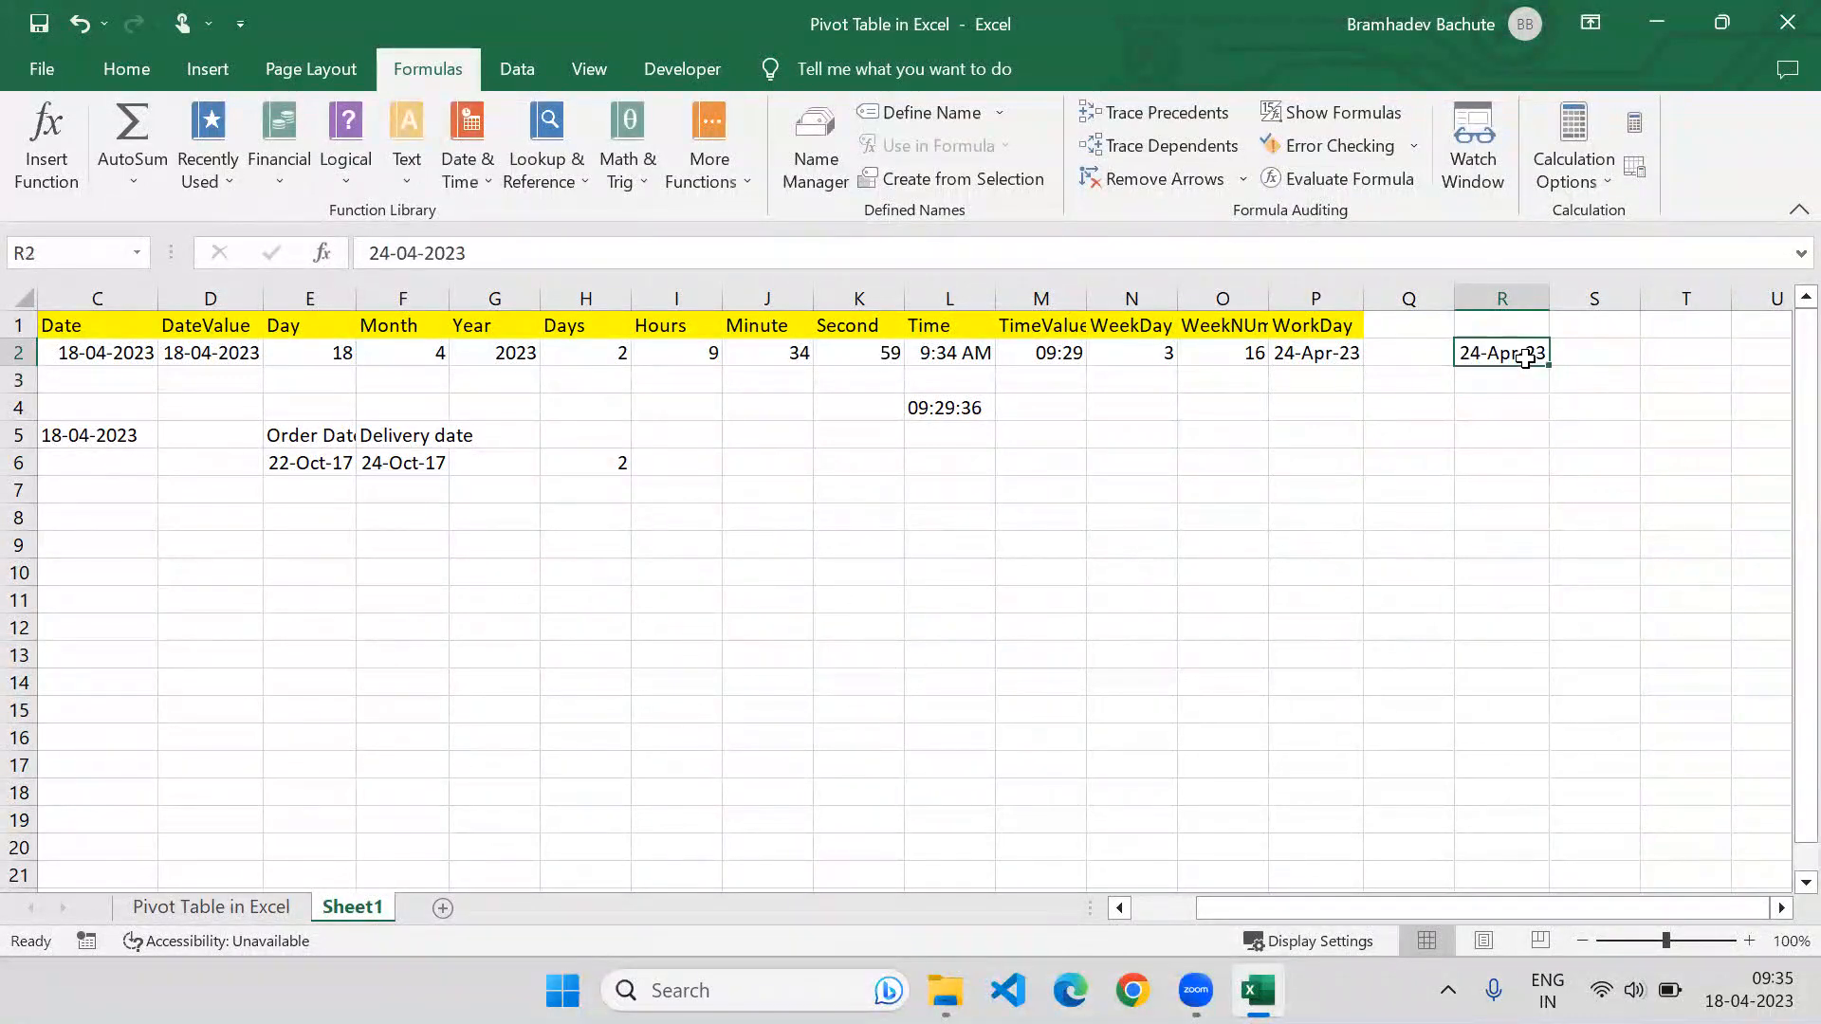
click(1293, 353)
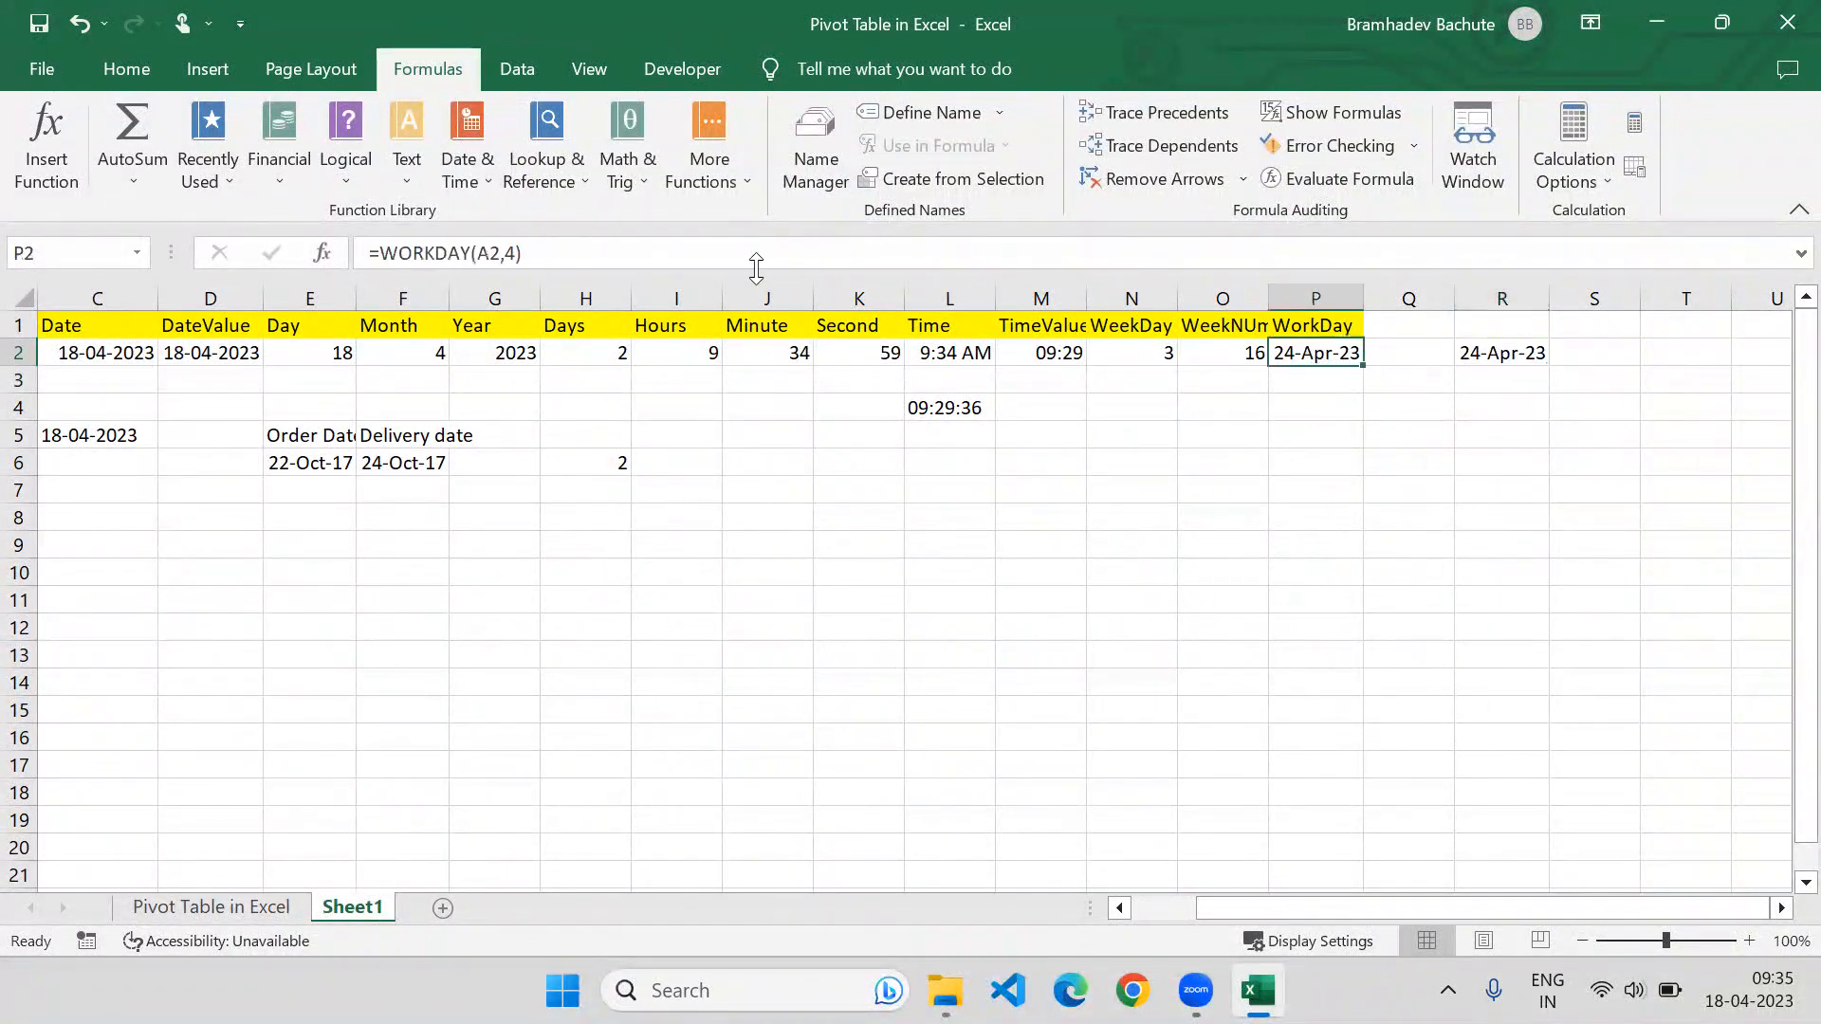
click(514, 253)
text(,)
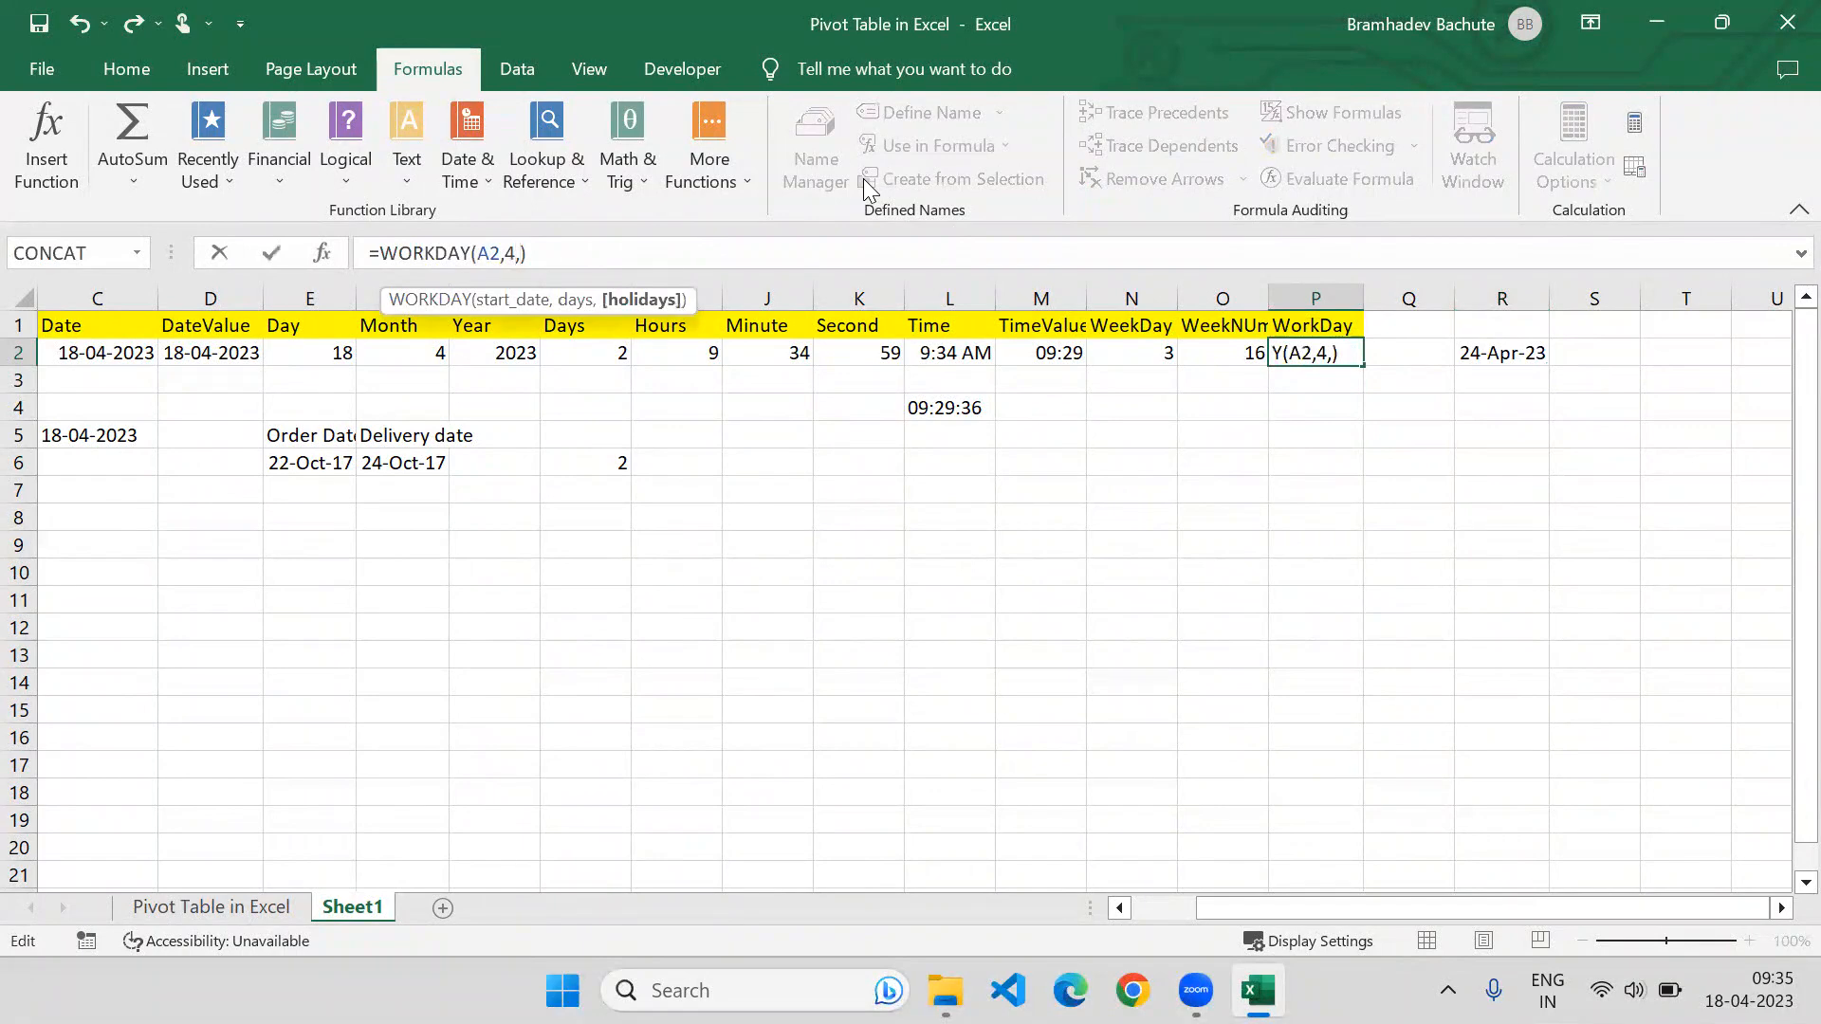
click(1476, 353)
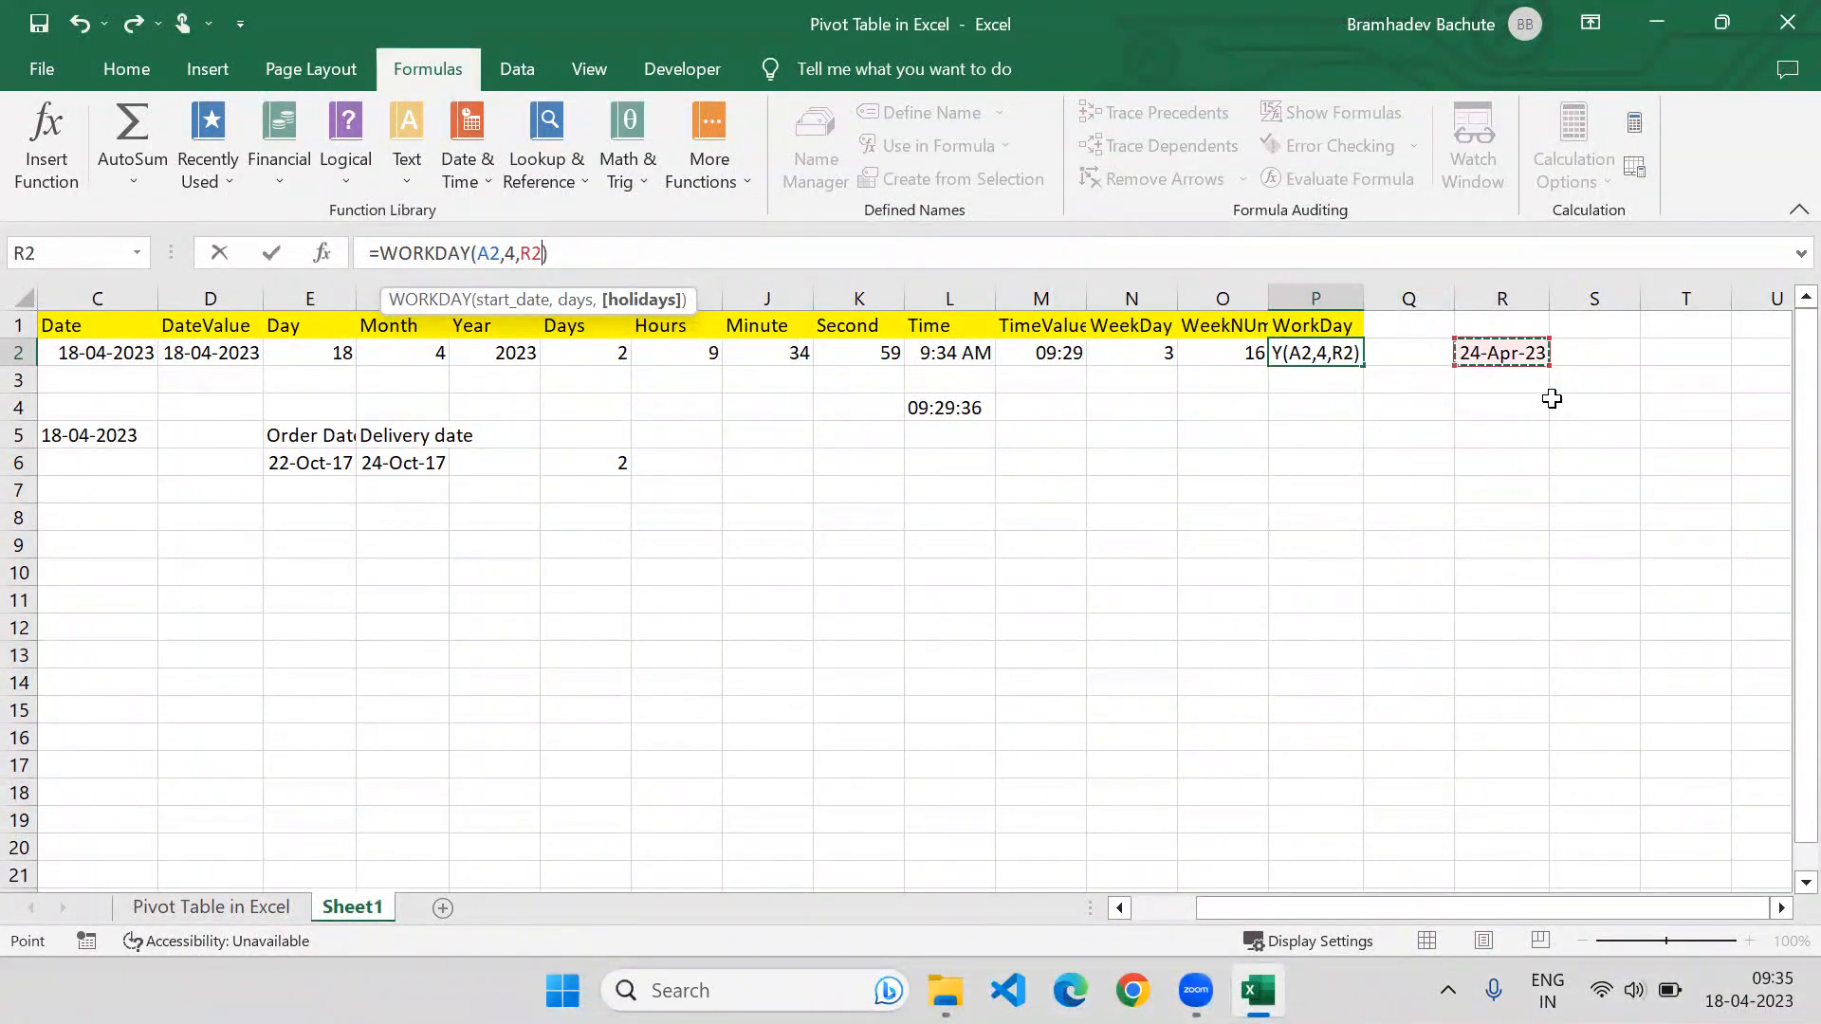
key(Return)
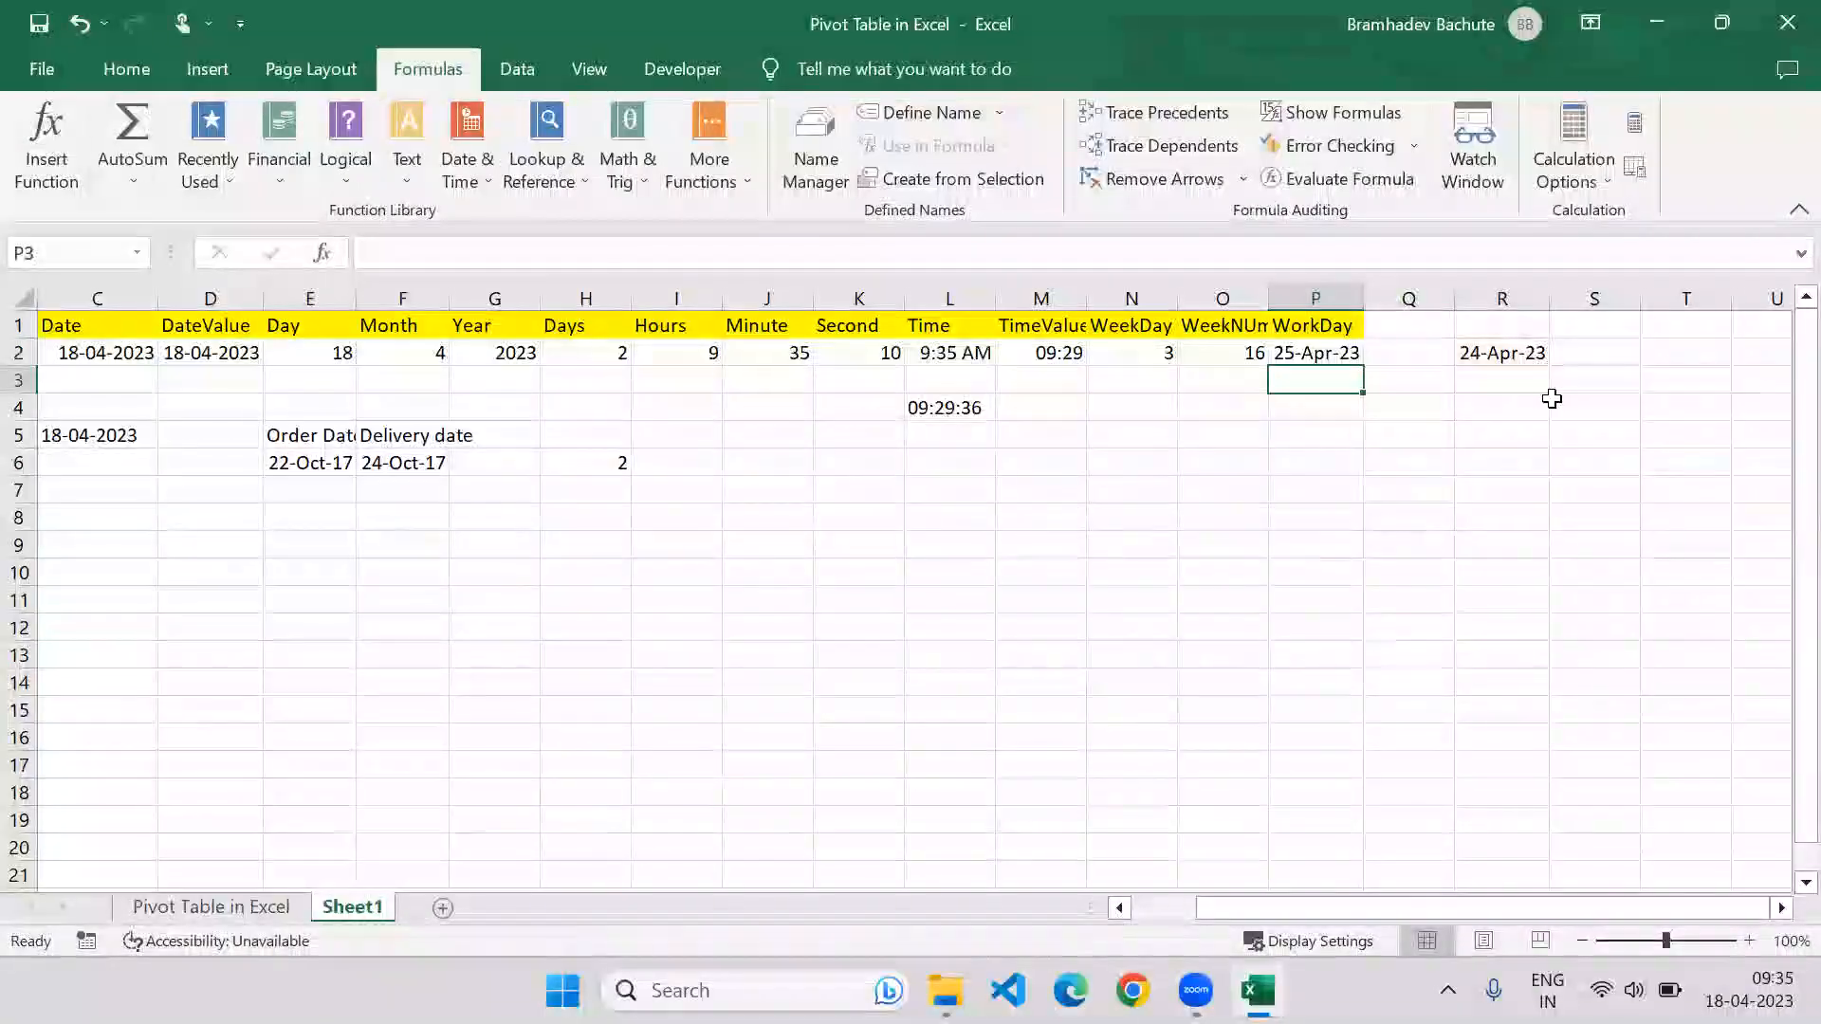
key(Up)
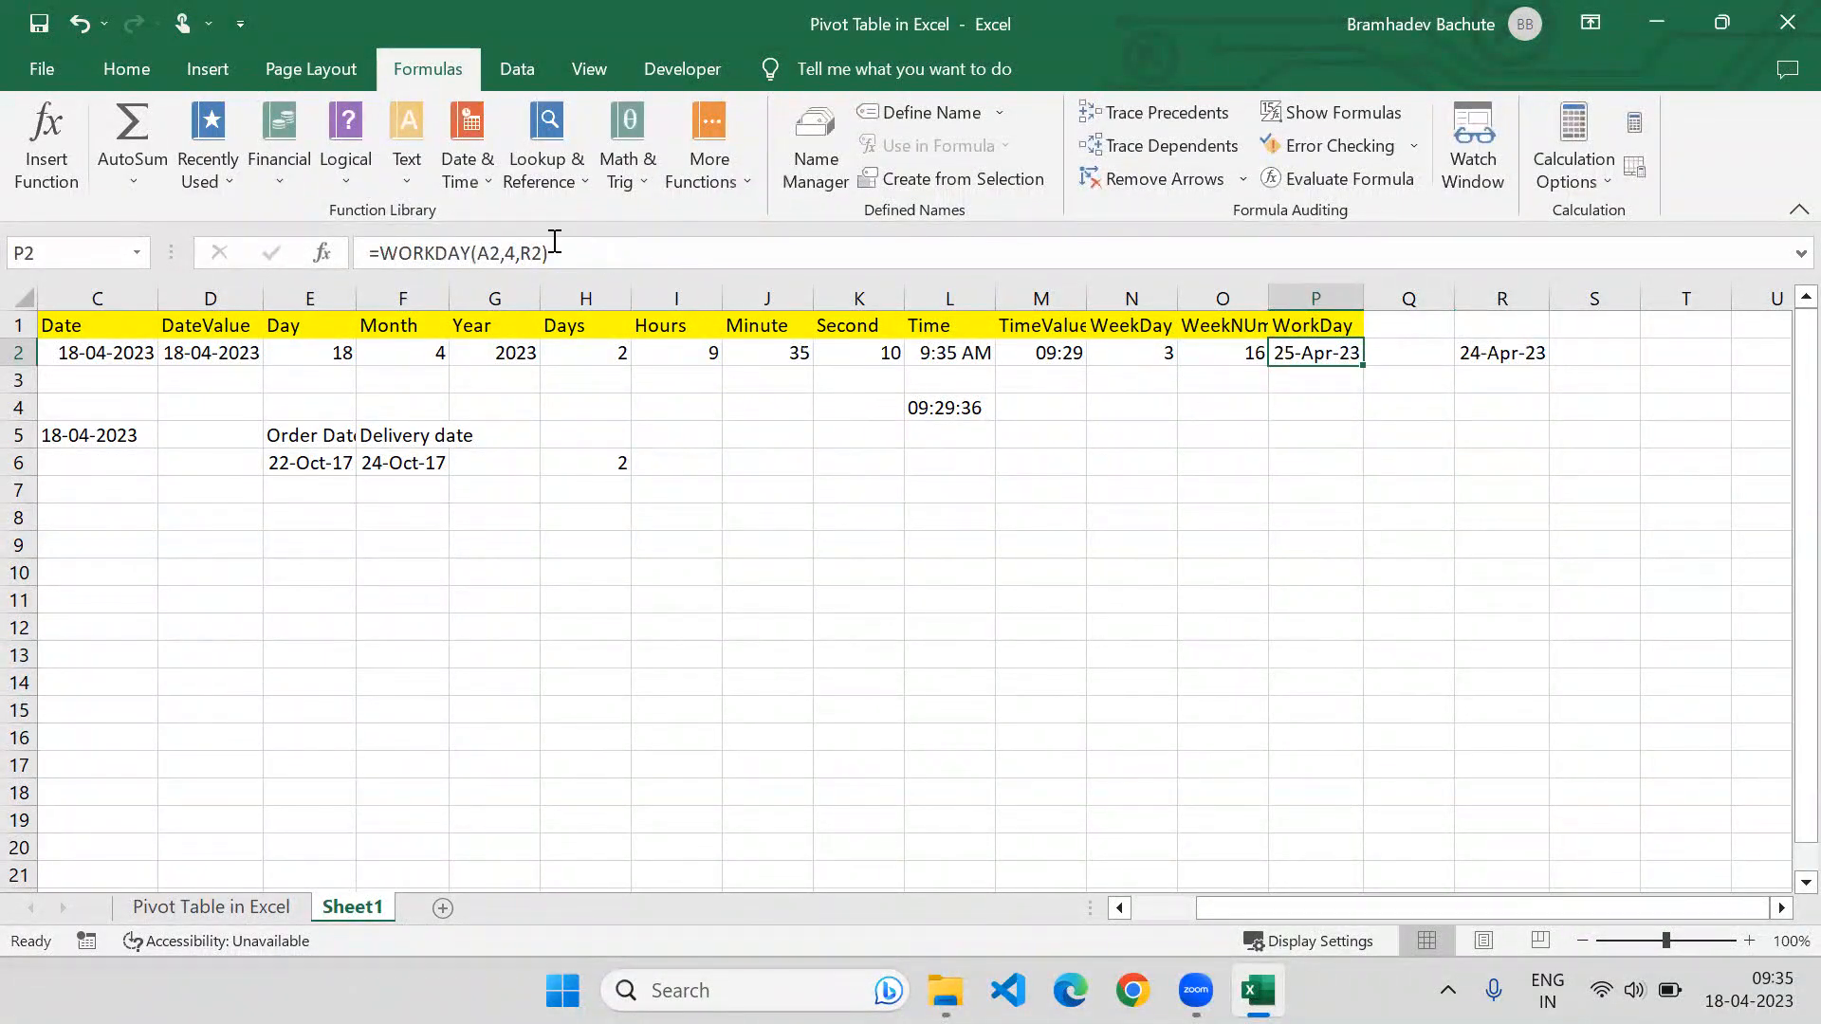
Look through the list of available date and time functions, from DATE to YEARFRAC.
click(464, 167)
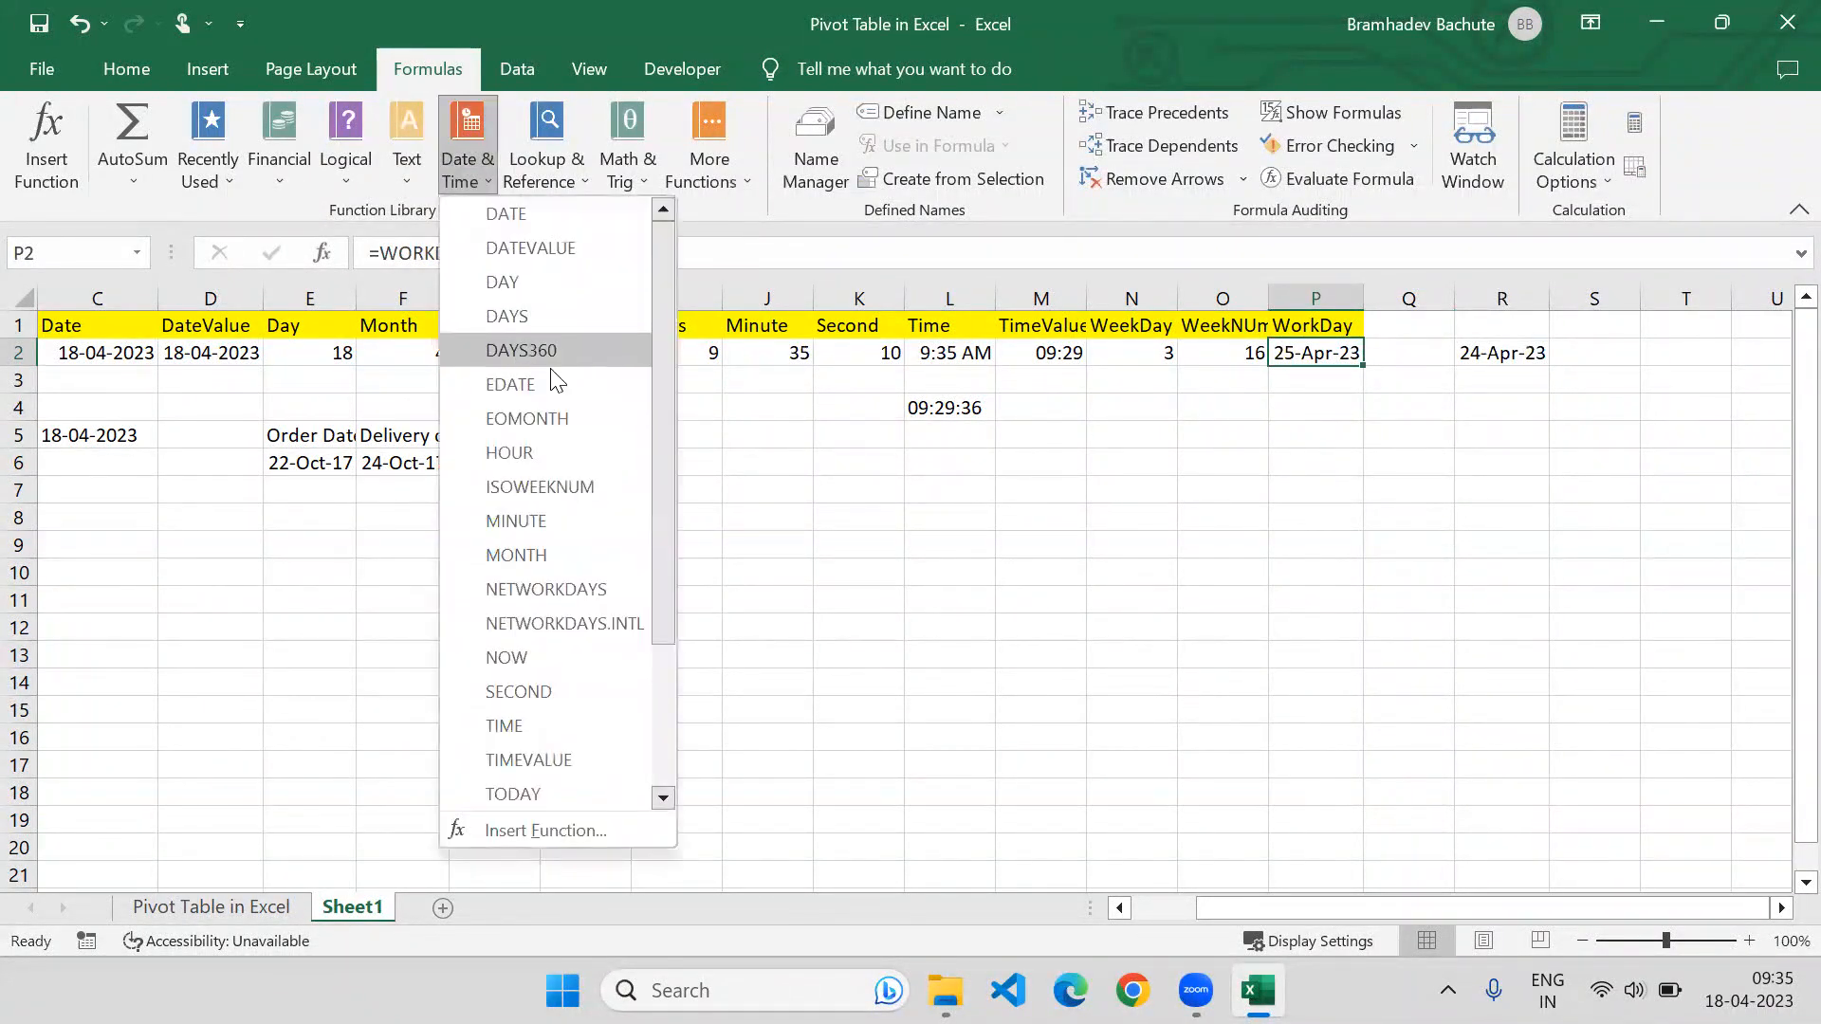
scroll(639, 427, down, 2)
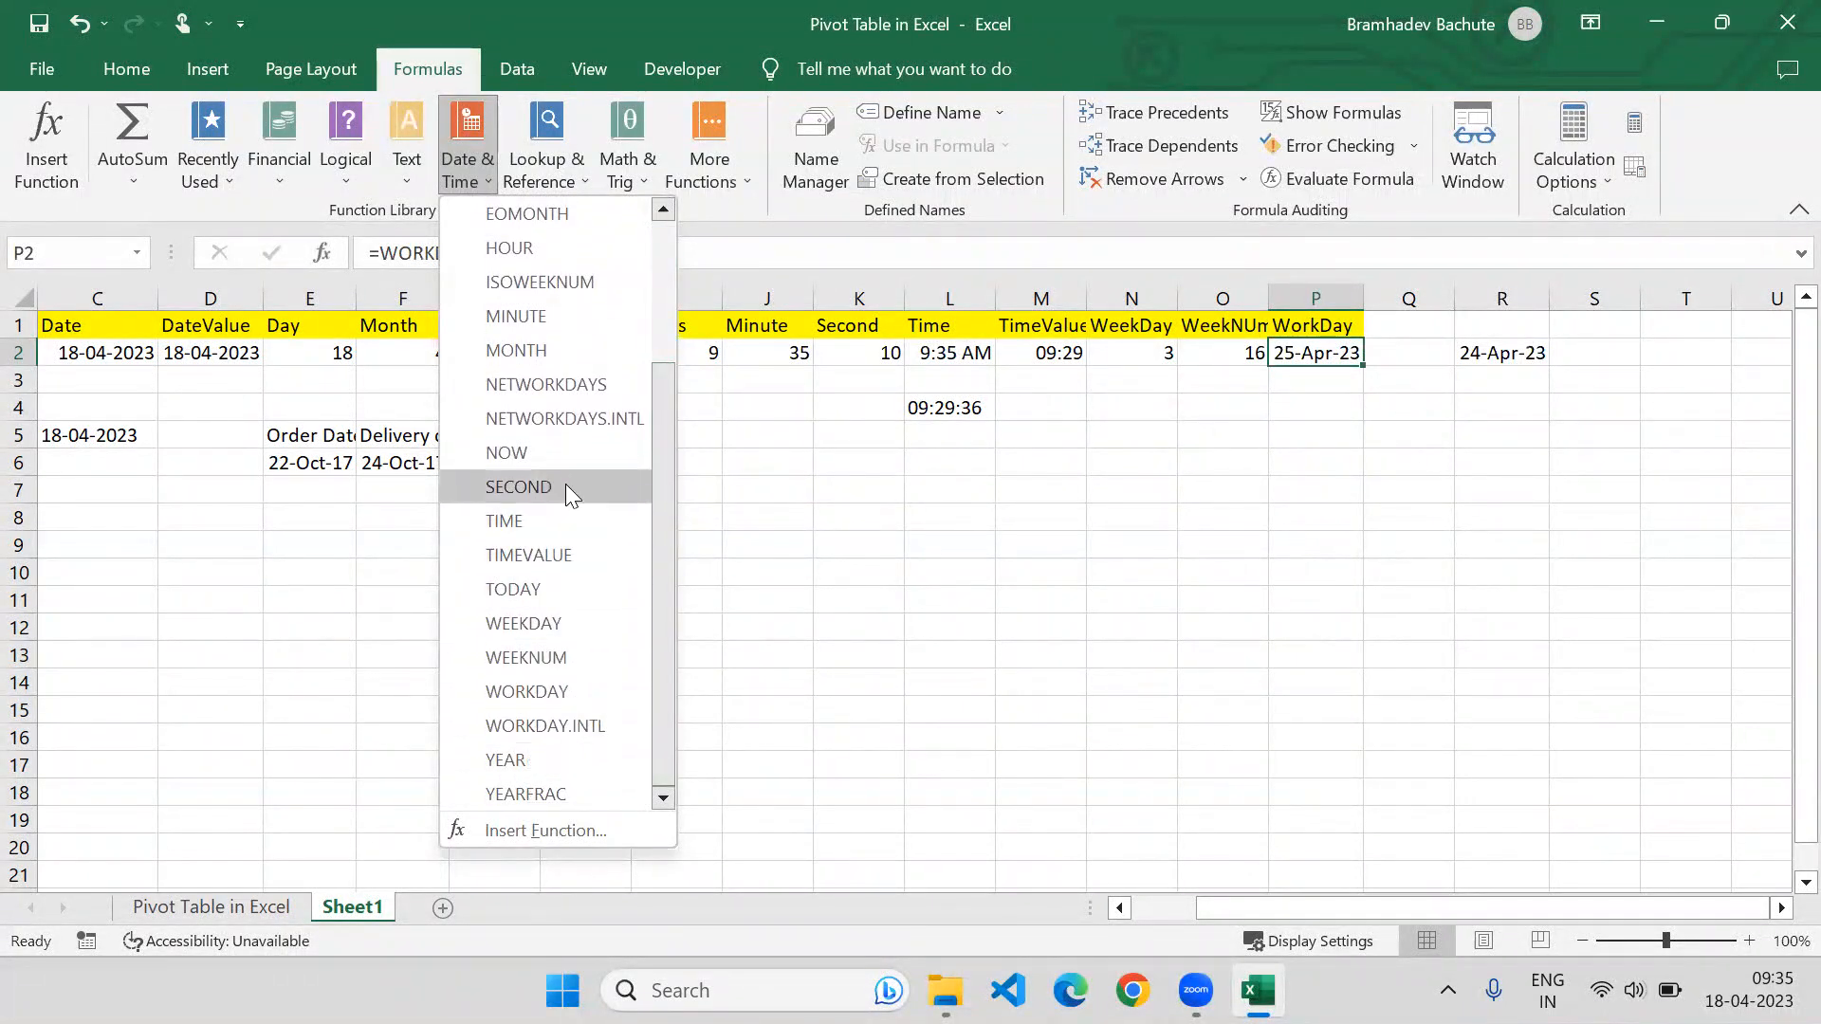
drag(663, 432, 663, 254)
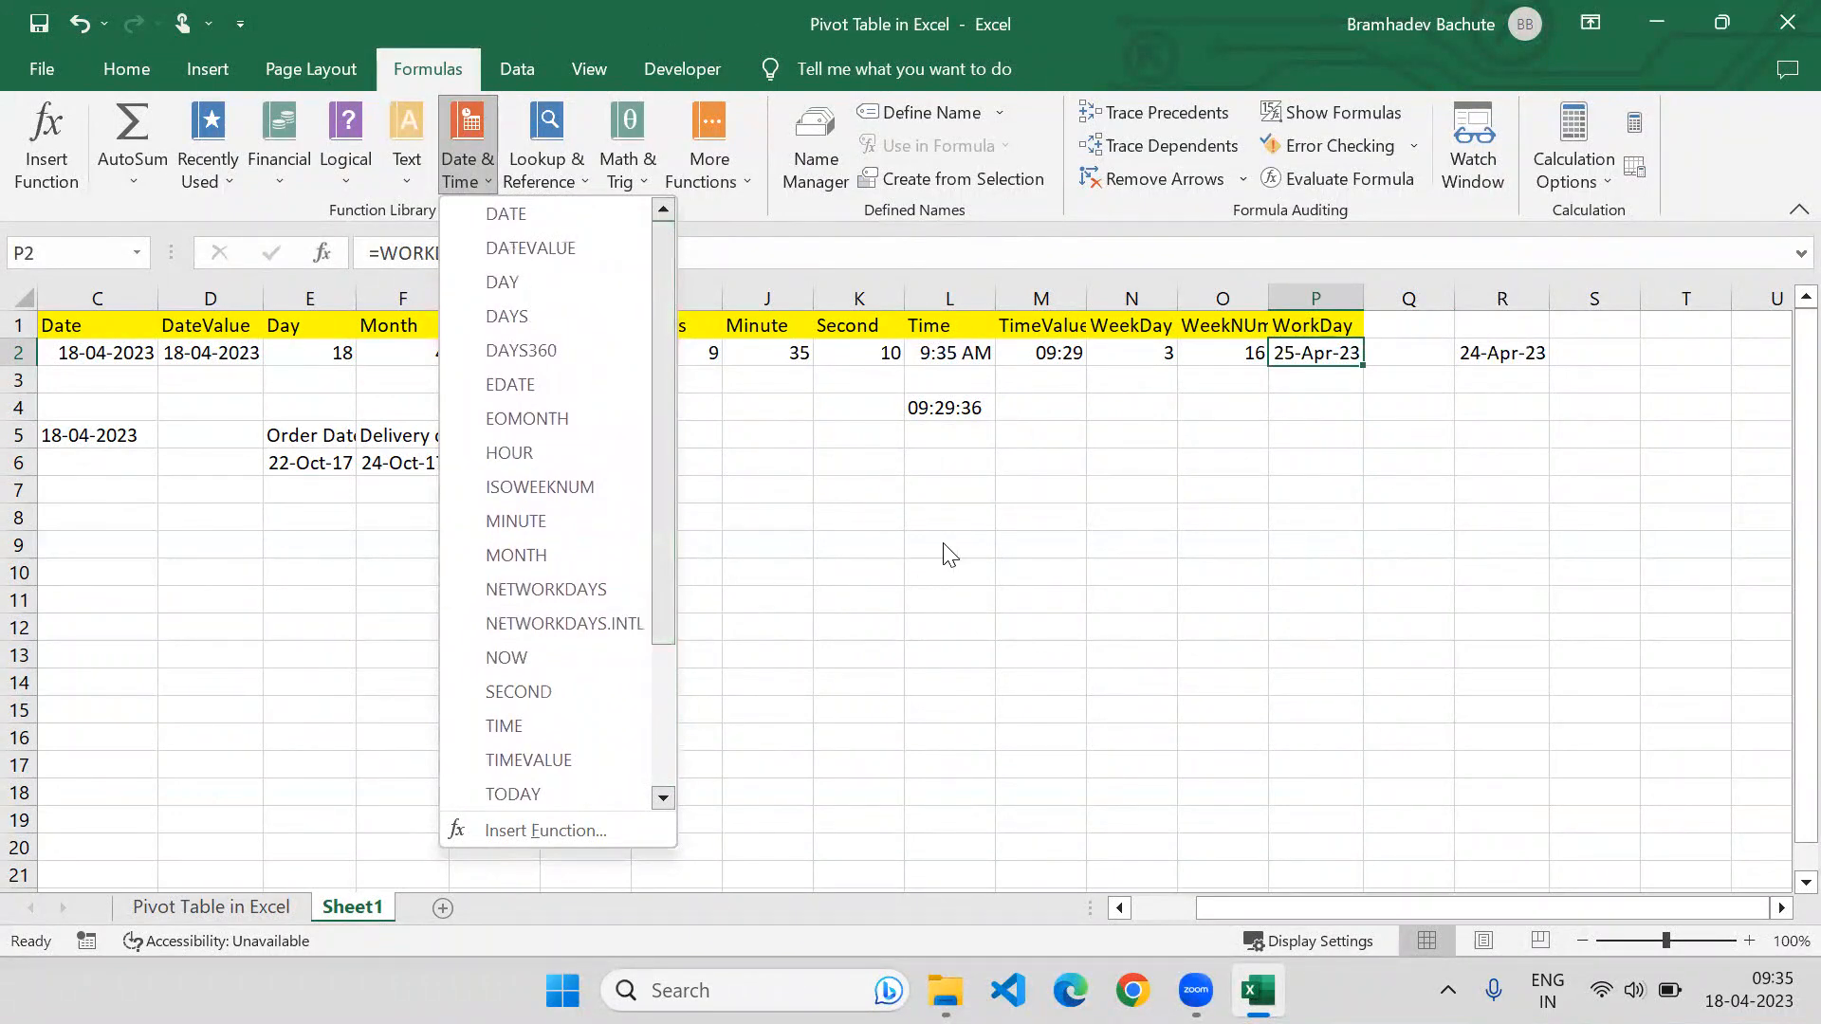
click(835, 569)
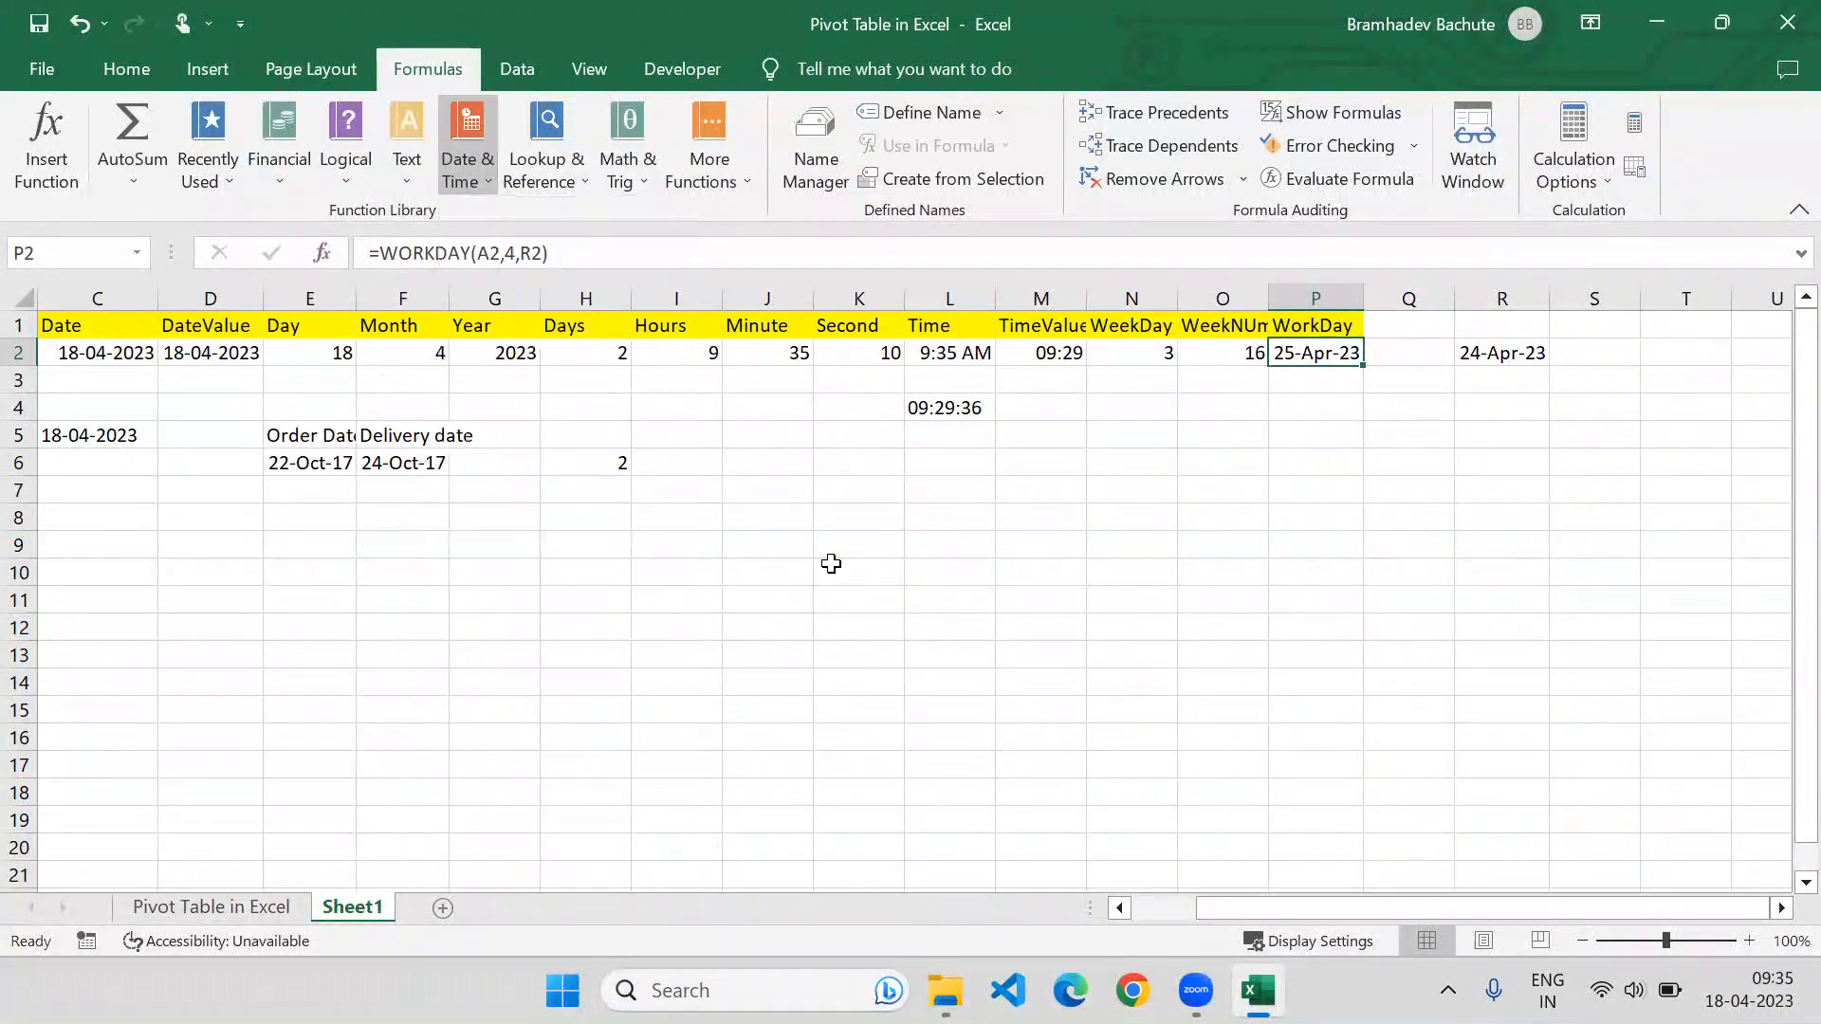
click(835, 569)
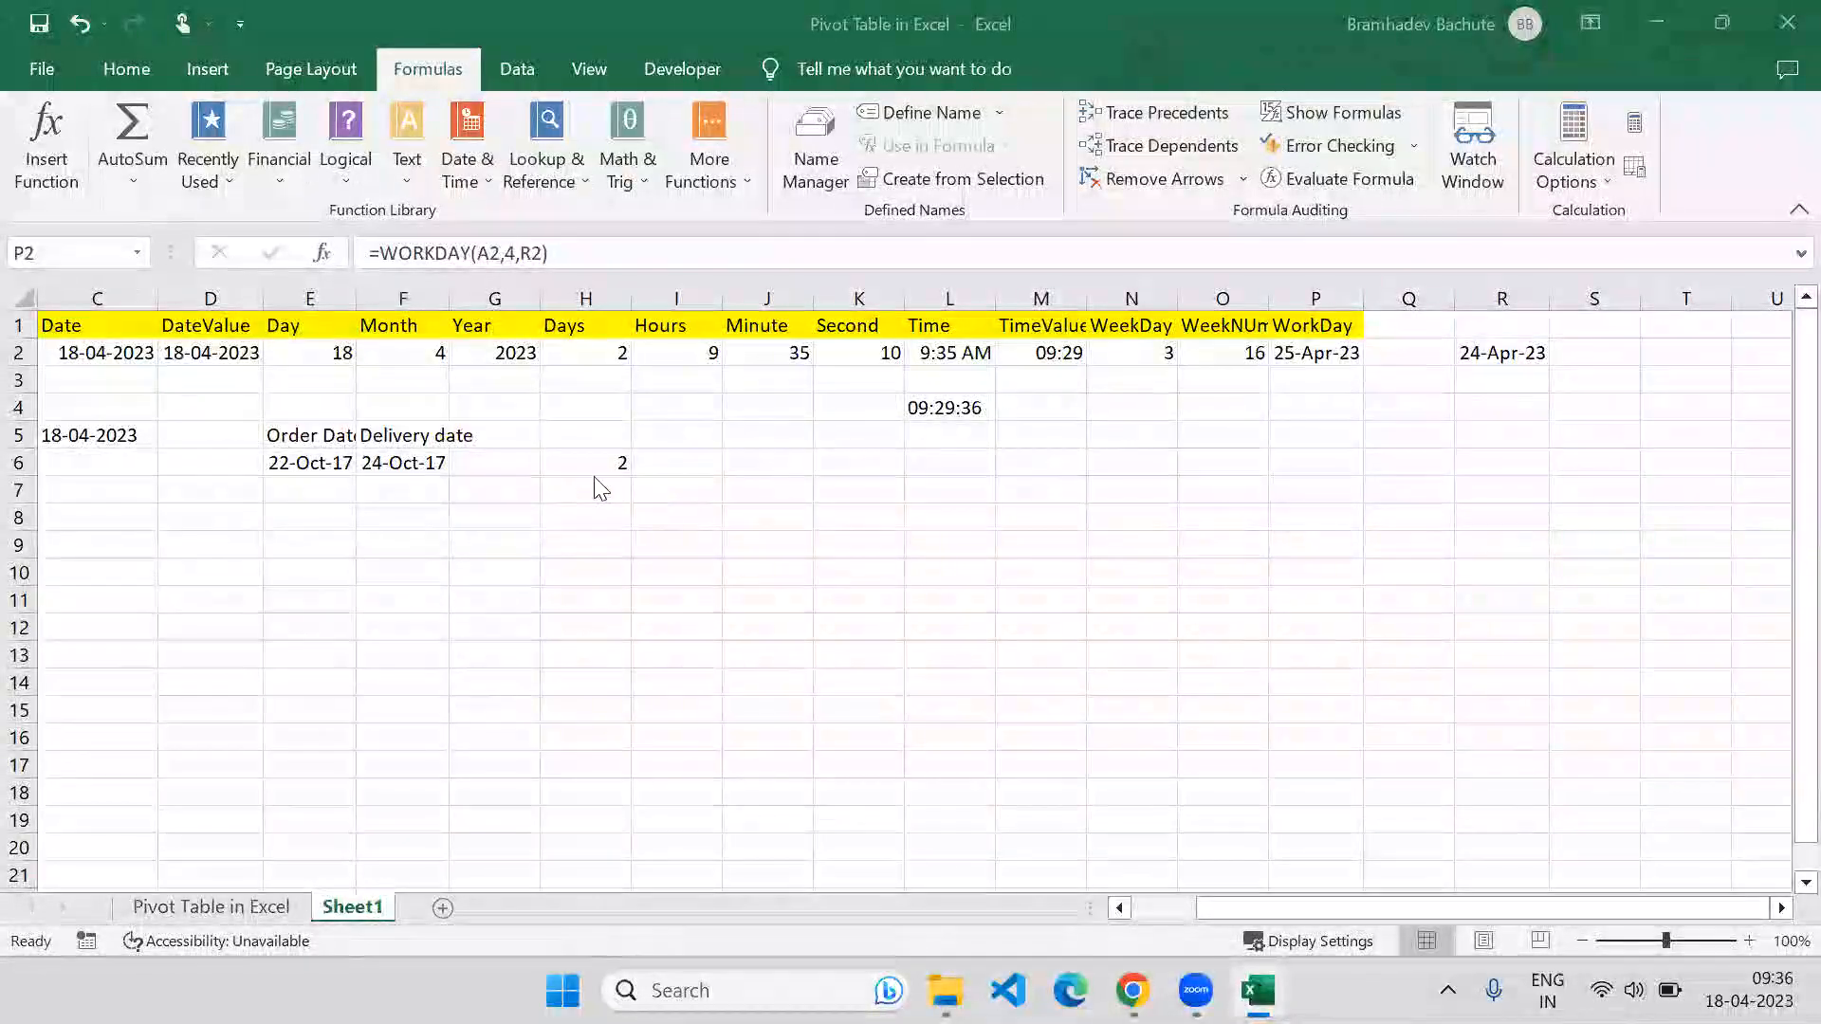
Select cell P2 with the workday formula and minimize the workbook window.
click(1250, 441)
click(1282, 384)
click(1297, 352)
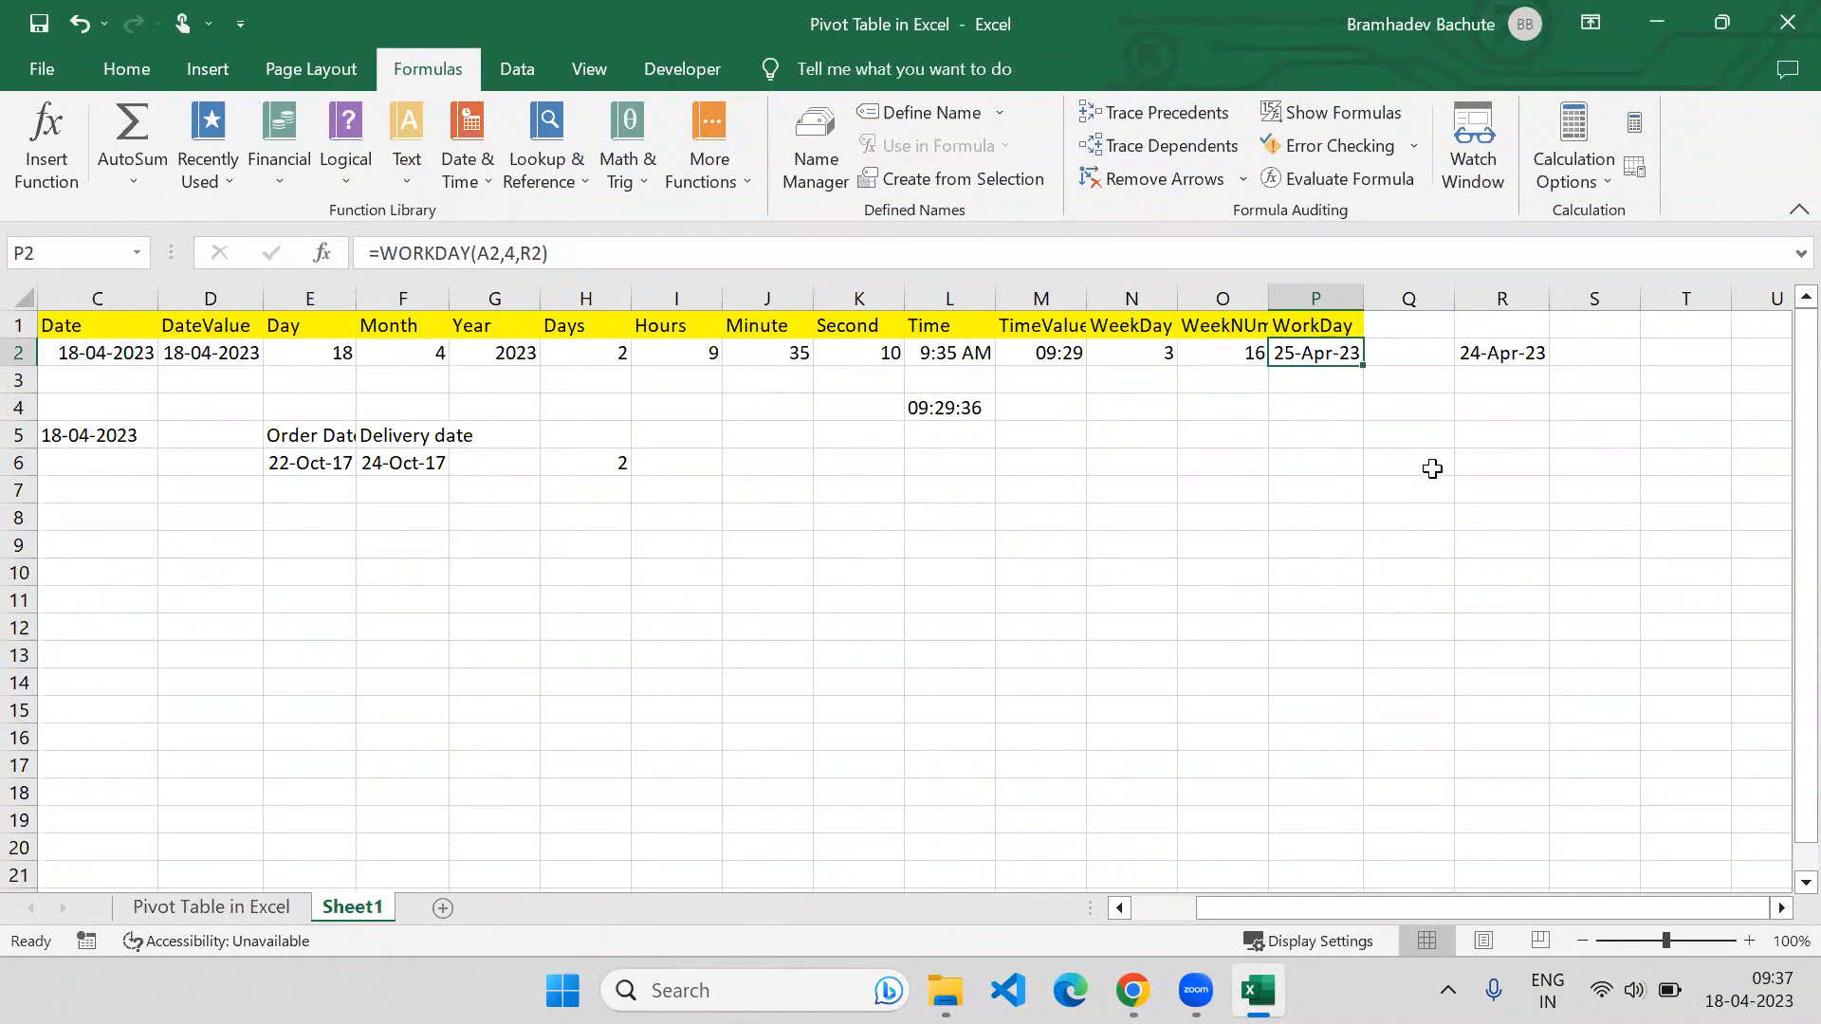
click(1658, 21)
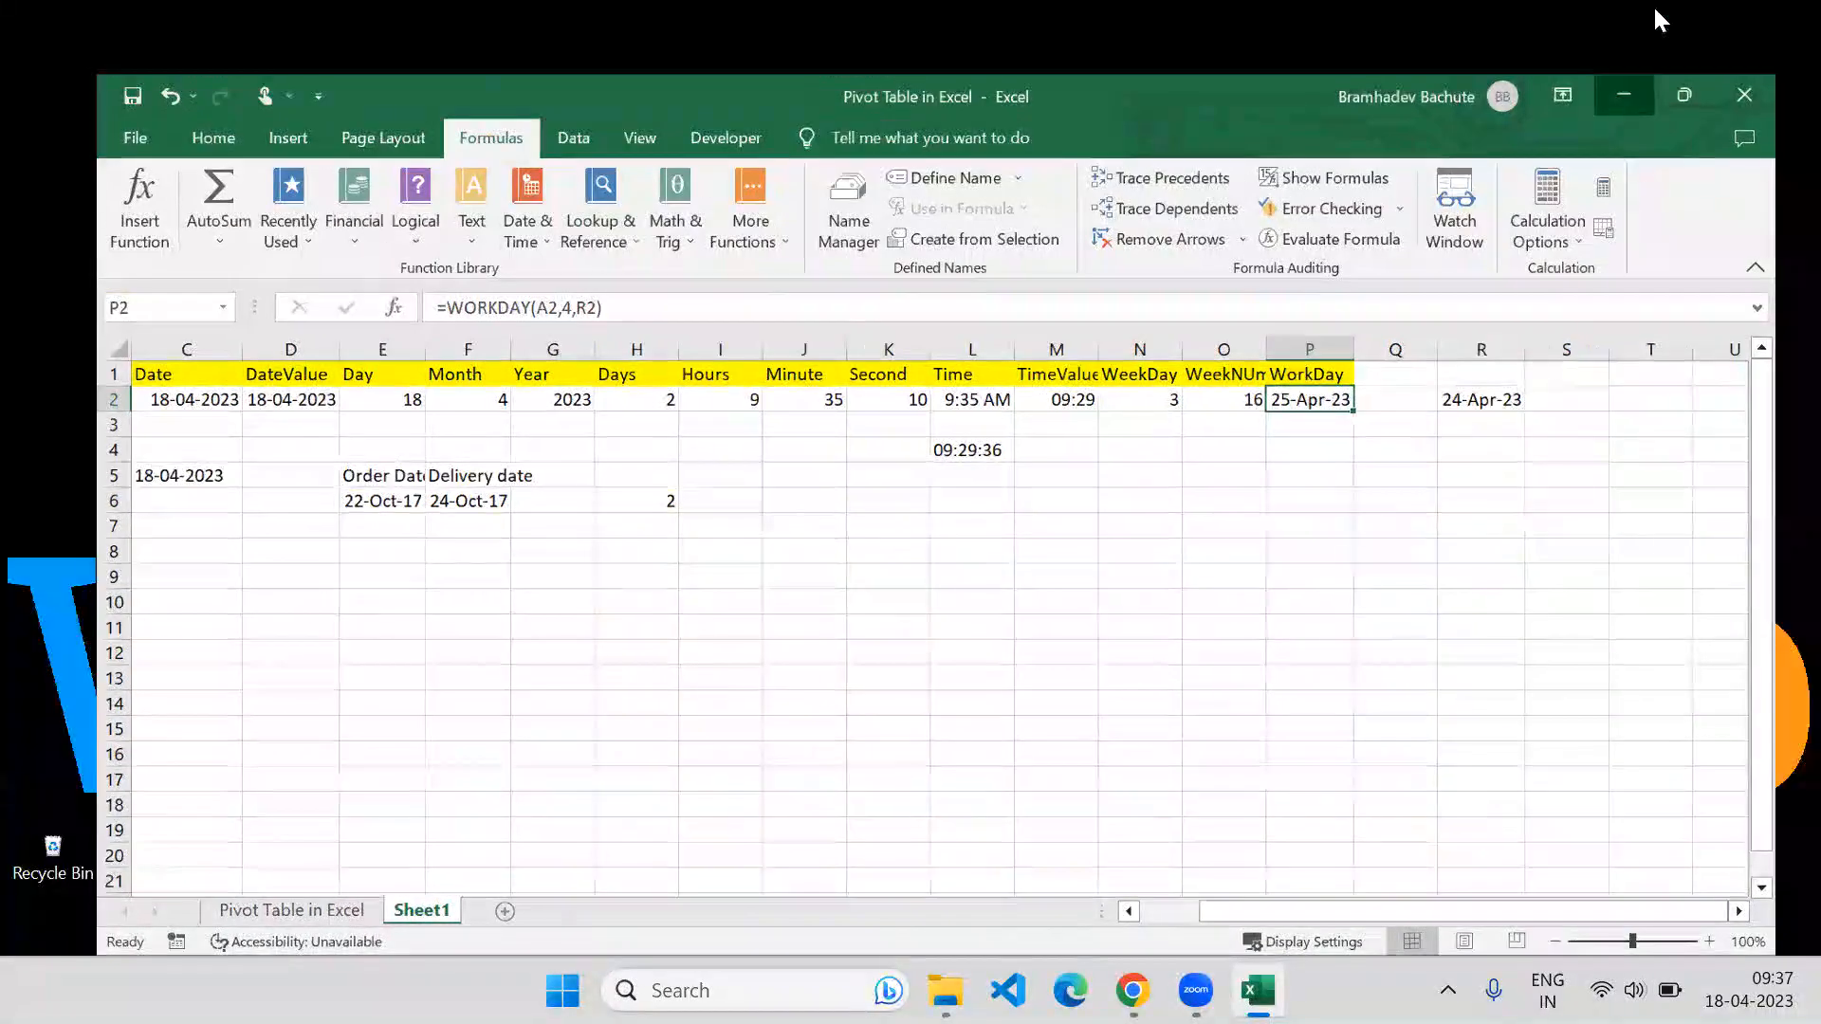